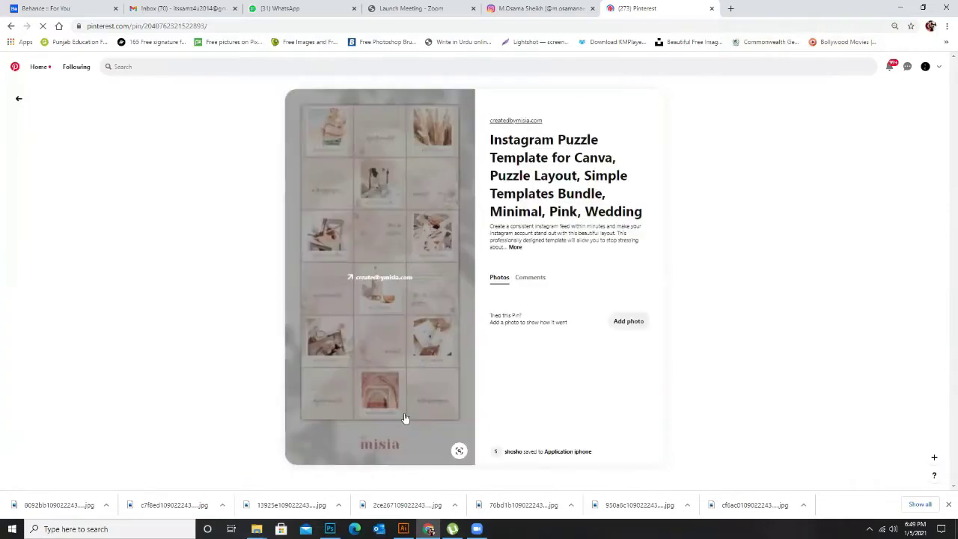
Look through the related Instagram puzzle templates and open the pink blob-shaped feed template pin from etsy.com.
scroll(467, 257, "down", 2)
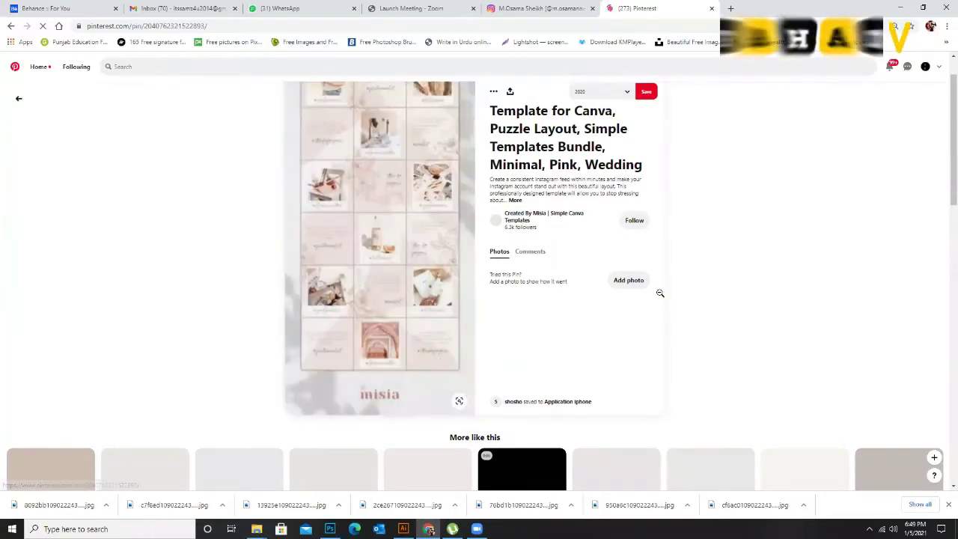
scroll(513, 275, "down", 3)
scroll(515, 274, "down", 1)
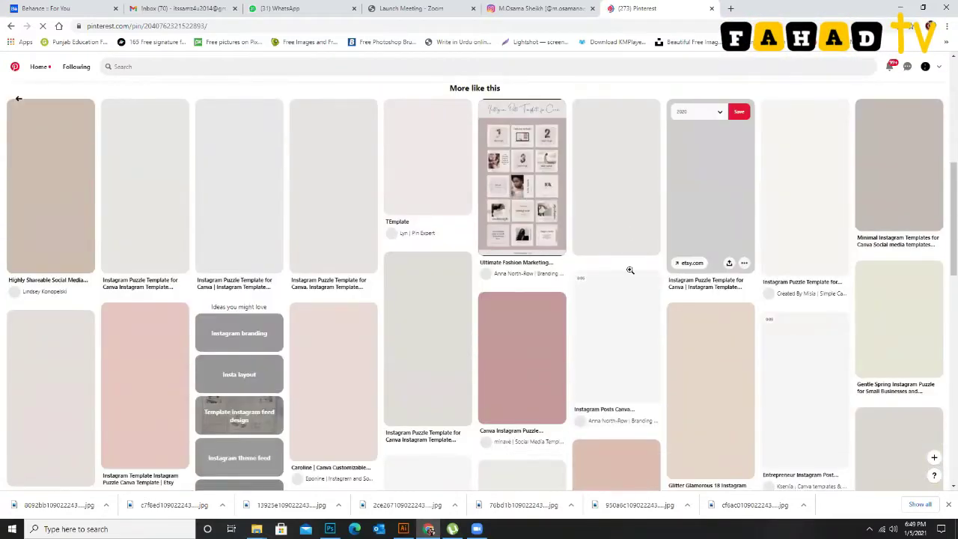
scroll(607, 337, "down", 1)
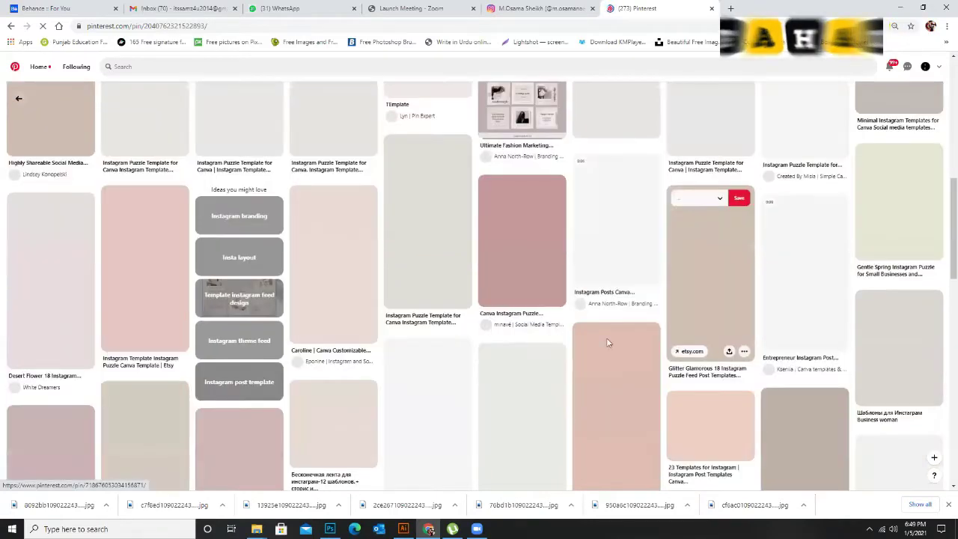
scroll(601, 331, "up", 5)
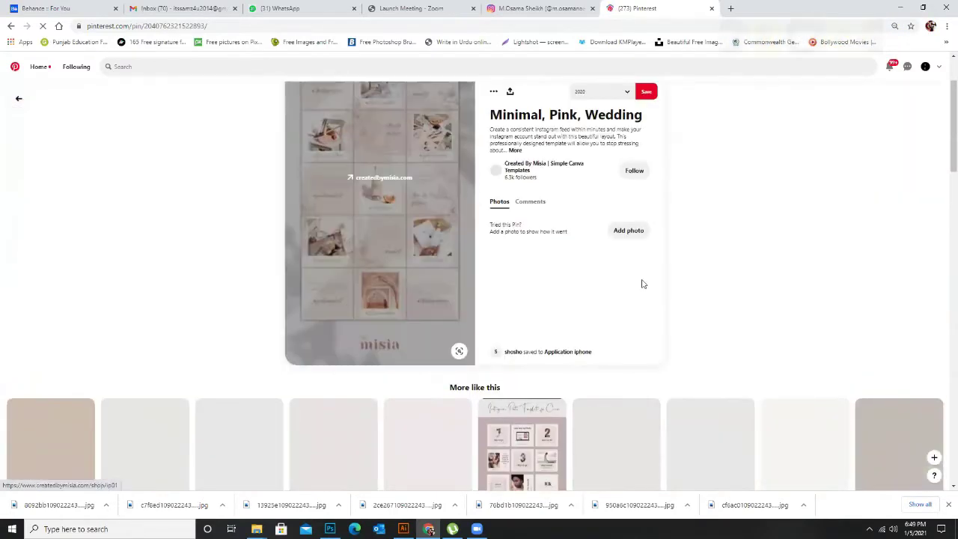
scroll(688, 292, "down", 3)
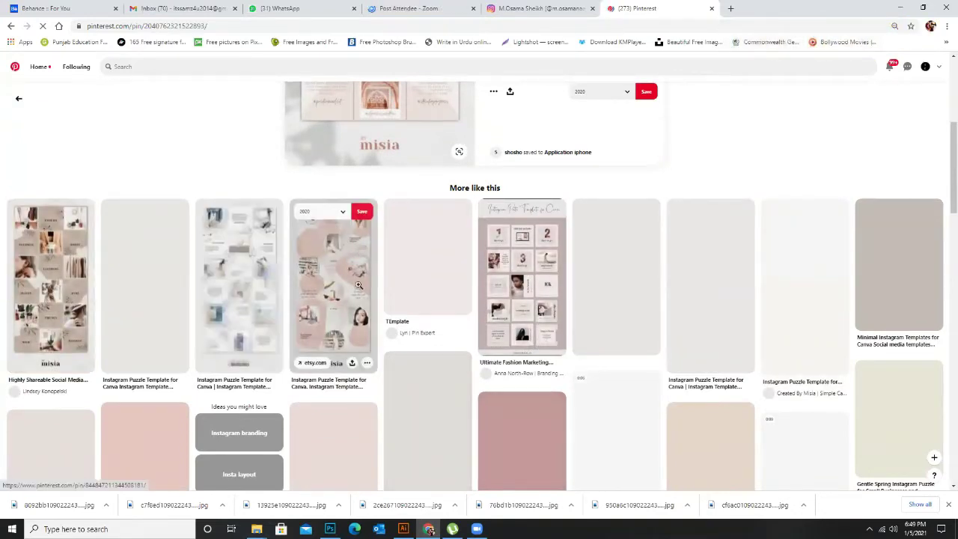
left_click(319, 276)
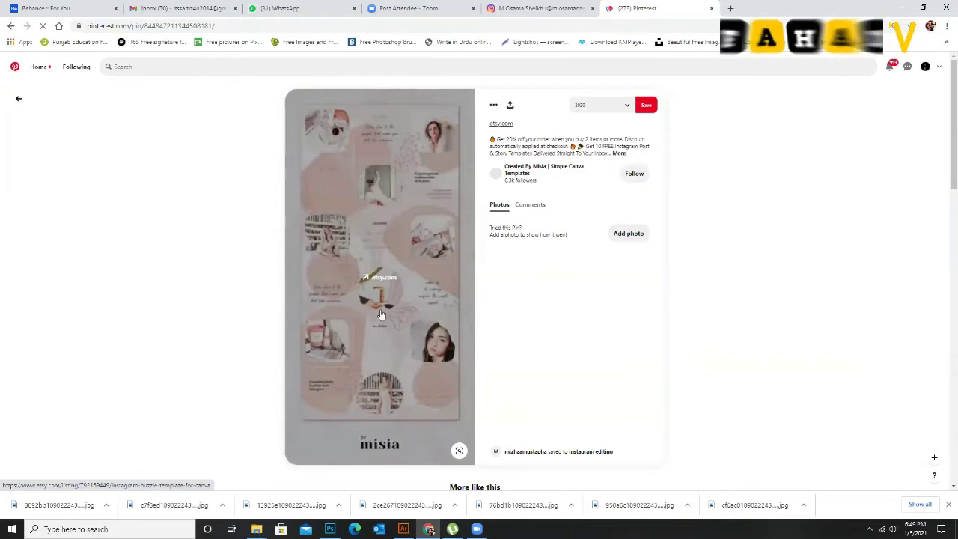
Open the pin's Etsy source page, then return to Pinterest and browse the pin's related templates.
left_click(391, 331)
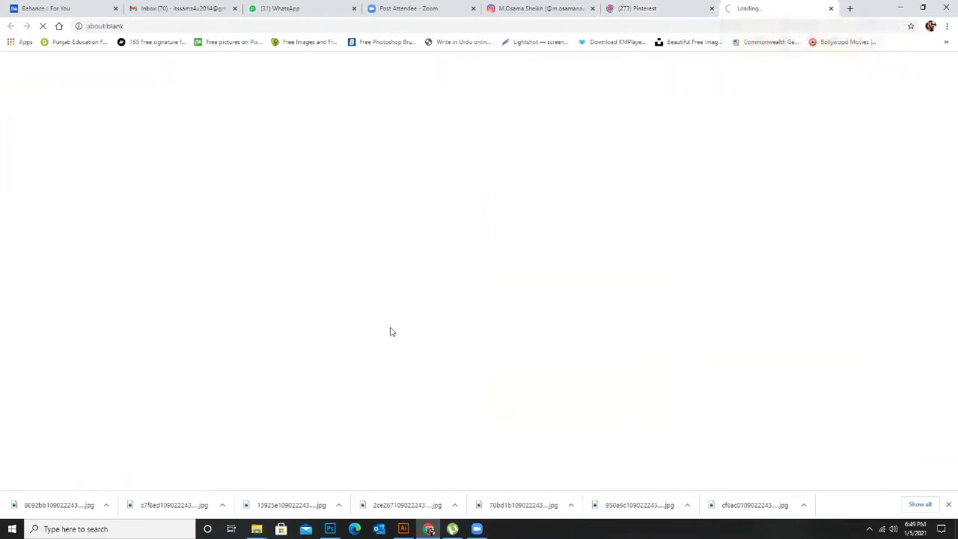
left_click(684, 10)
scroll(633, 236, "down", 5)
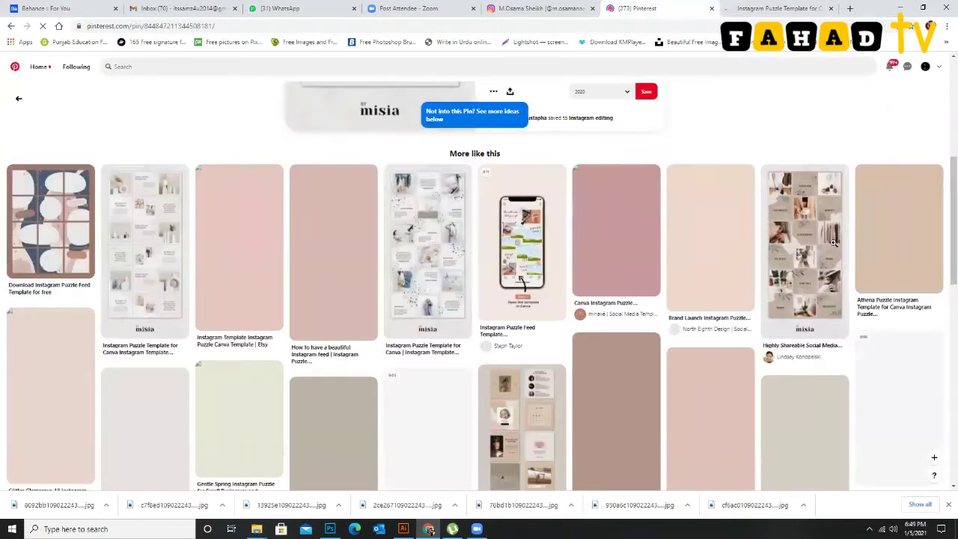
scroll(633, 238, "down", 4)
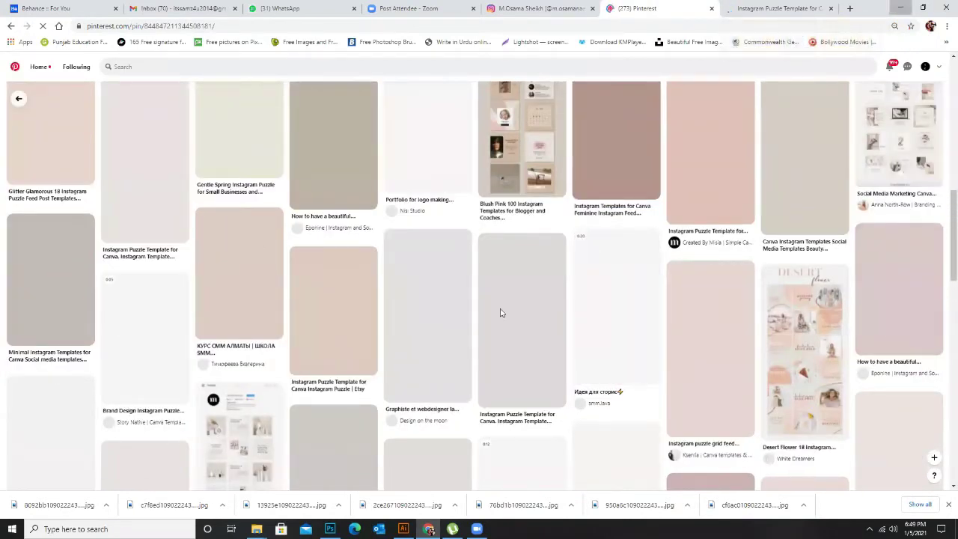
Open the Class references folder on the desktop and view the light-blue Instagram feed puzzle image full size.
left_click(900, 10)
double_click(928, 123)
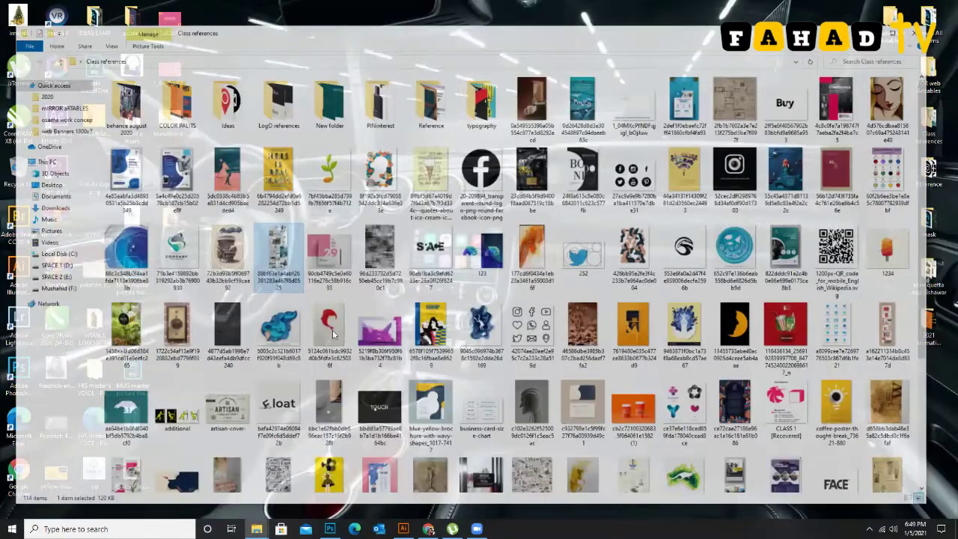
scroll(367, 329, "down", 3)
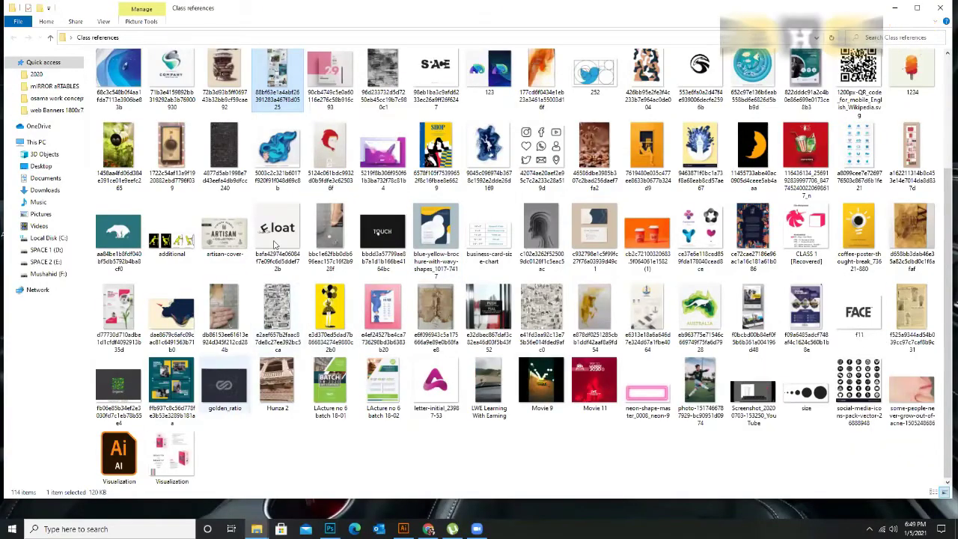
scroll(278, 232, "up", 3)
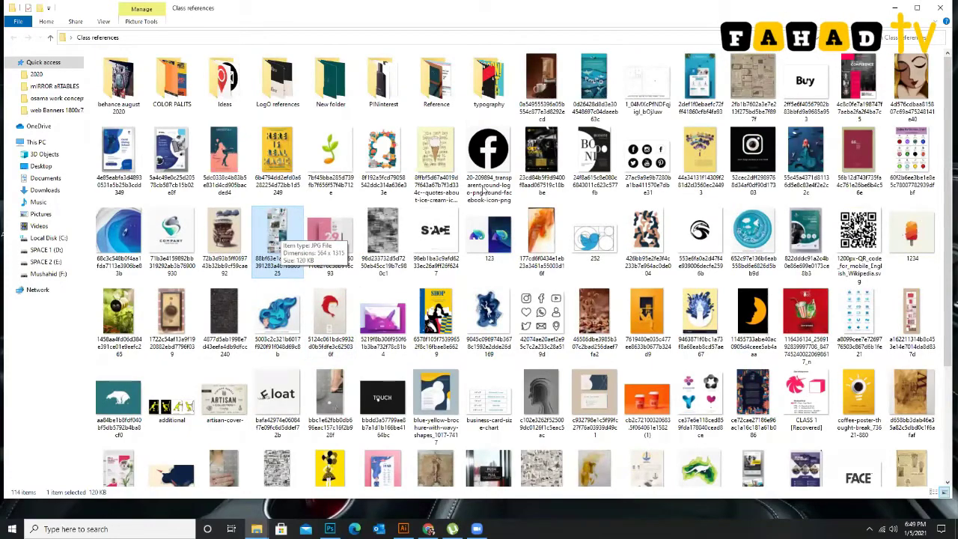
key("Return")
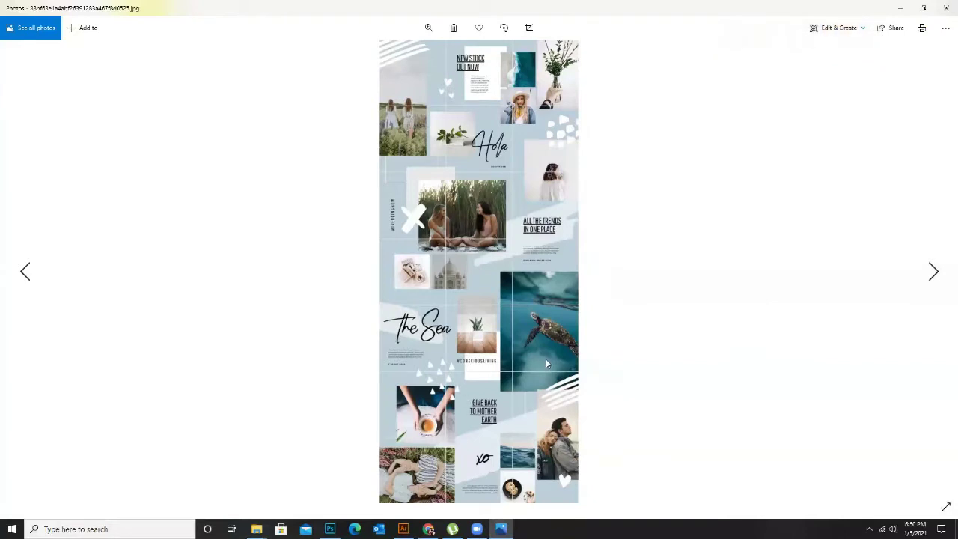
key("Right")
key("Left")
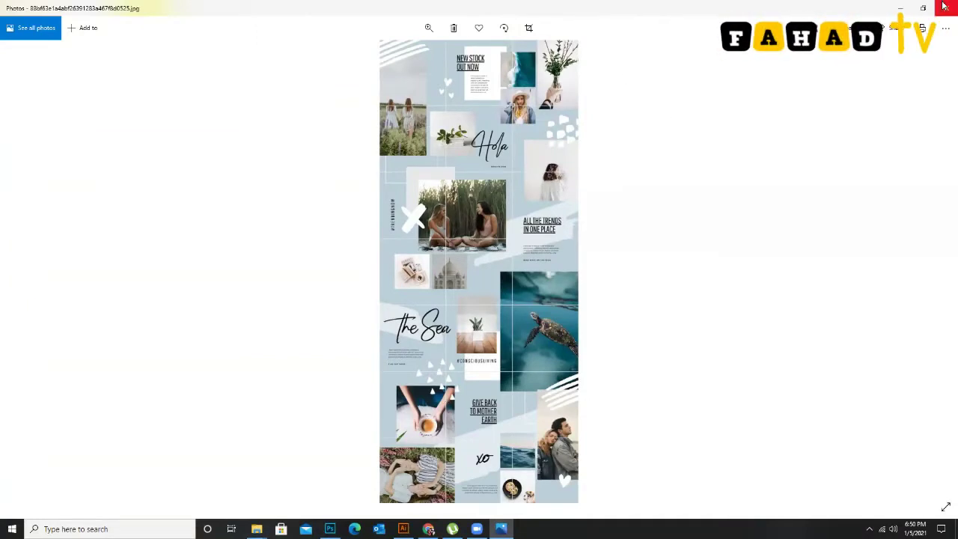
left_click(903, 13)
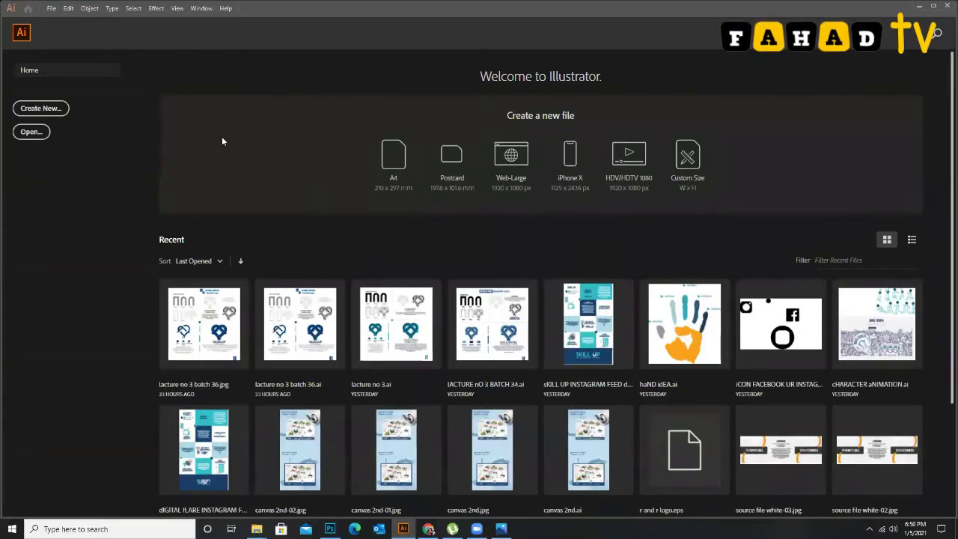
Create a new Illustrator document of 1080 x 1080 px with 9 artboards.
left_click(51, 10)
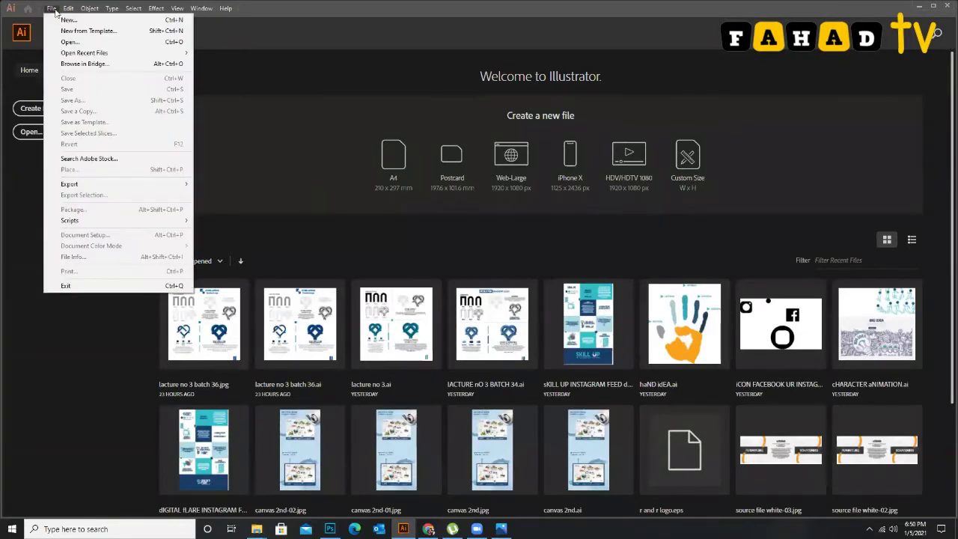
left_click(66, 20)
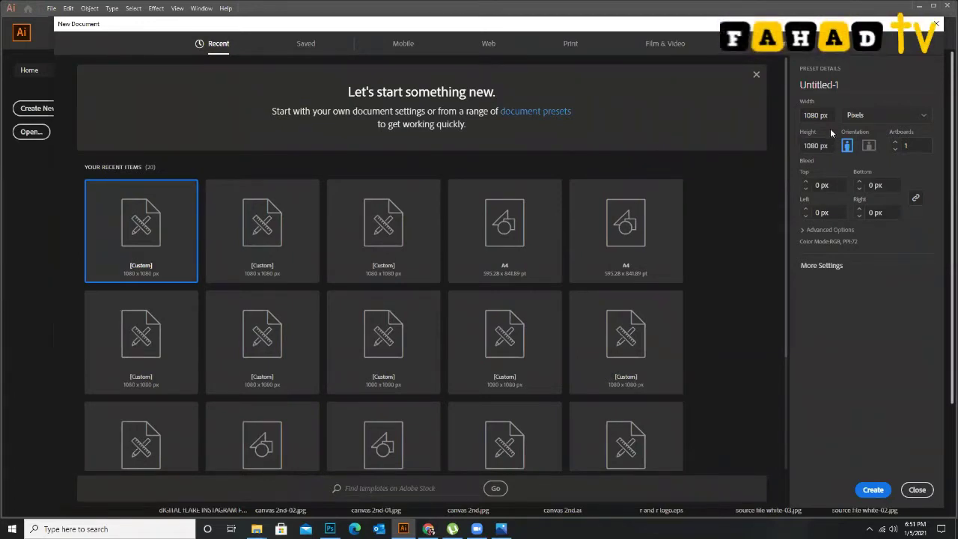
left_click(893, 150)
type("9")
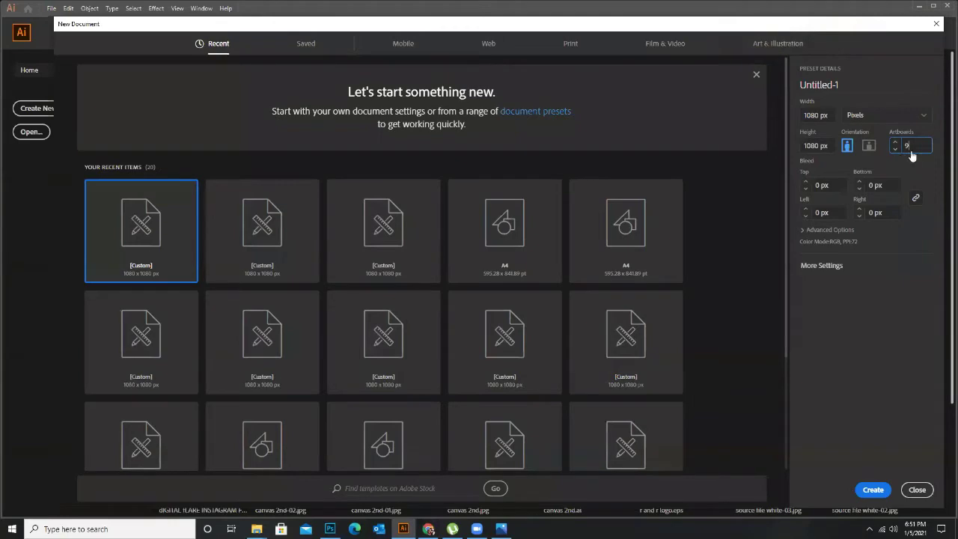
left_click(868, 490)
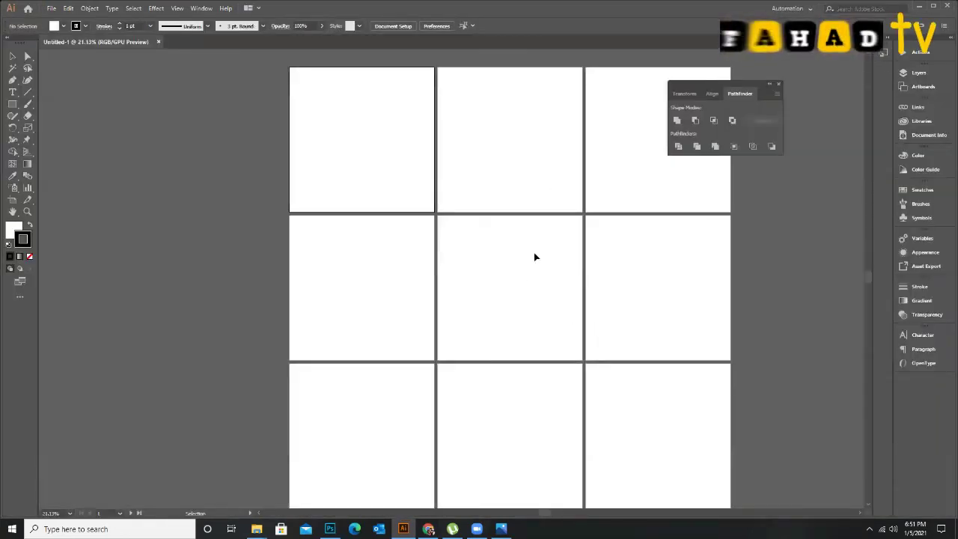
Move artboards 2 to 9 with the Artboard tool so all nine touch edge to edge in a 3 x 3 grid.
scroll(534, 257, "down", 2)
scroll(434, 274, "down", 1)
scroll(434, 277, "up", 2)
scroll(329, 277, "down", 1)
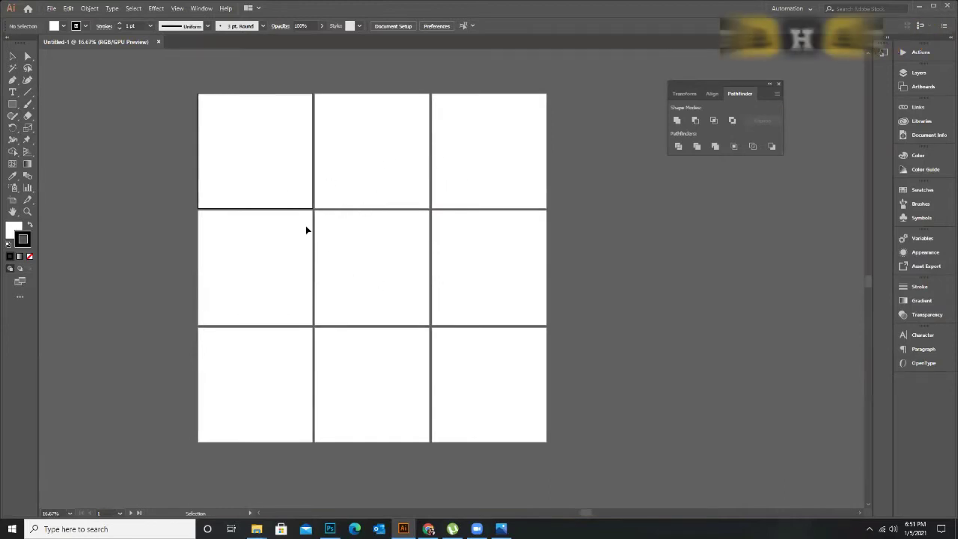
left_click(13, 200)
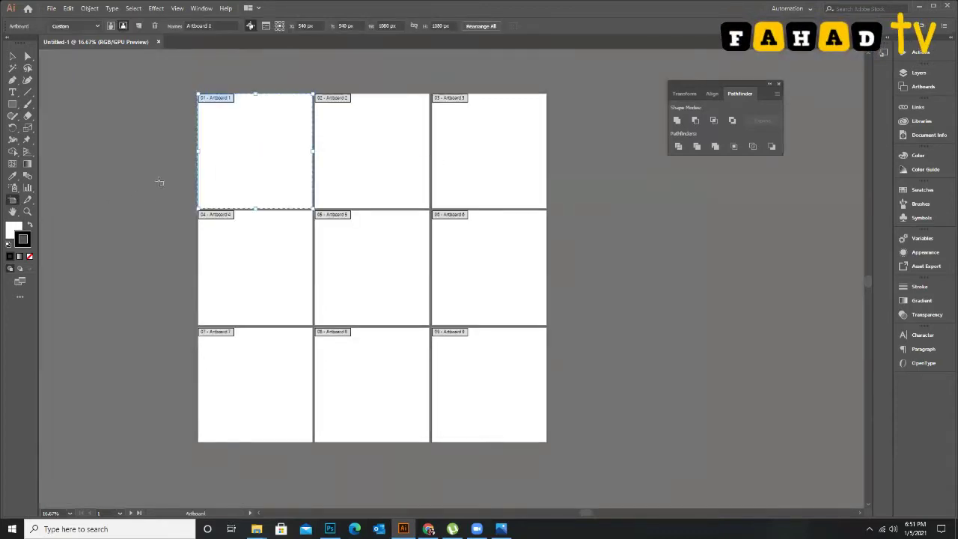
left_click(381, 146)
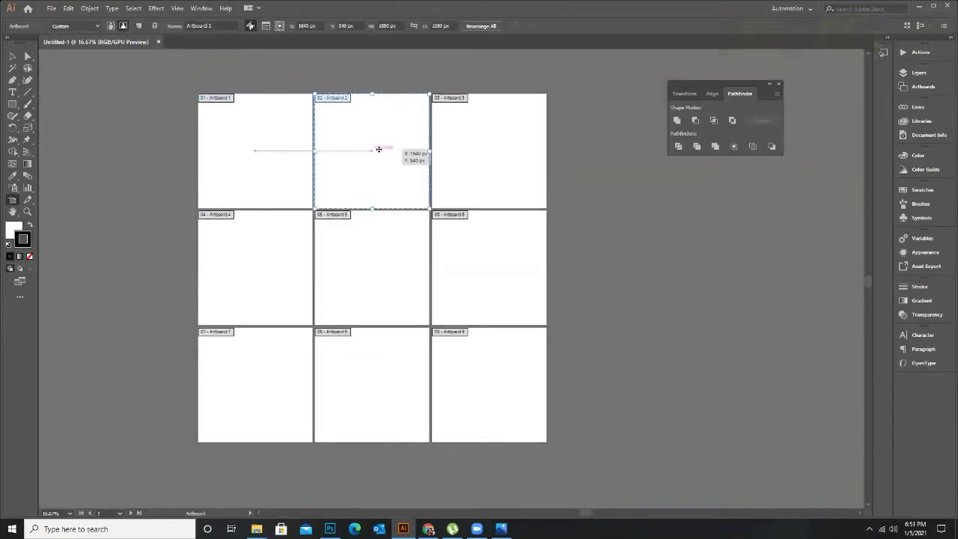
left_click_drag(484, 146, 479, 145)
left_click_drag(238, 286, 241, 282)
left_click_drag(372, 276, 370, 273)
left_click_drag(505, 277, 501, 274)
left_click_drag(291, 376, 291, 372)
left_click_drag(388, 377, 385, 372)
left_click_drag(467, 366, 459, 359)
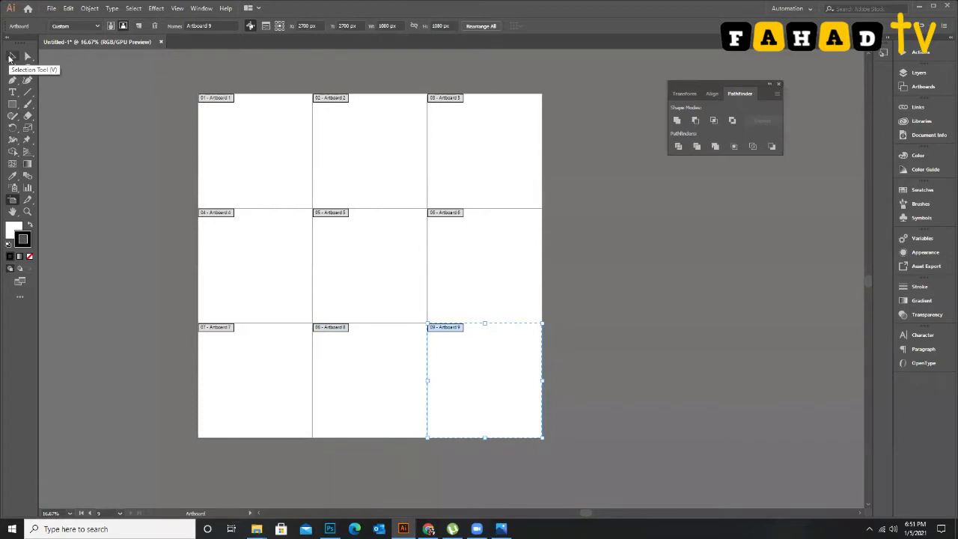
left_click(12, 56)
scroll(476, 333, "up", 2)
scroll(589, 342, "down", 2)
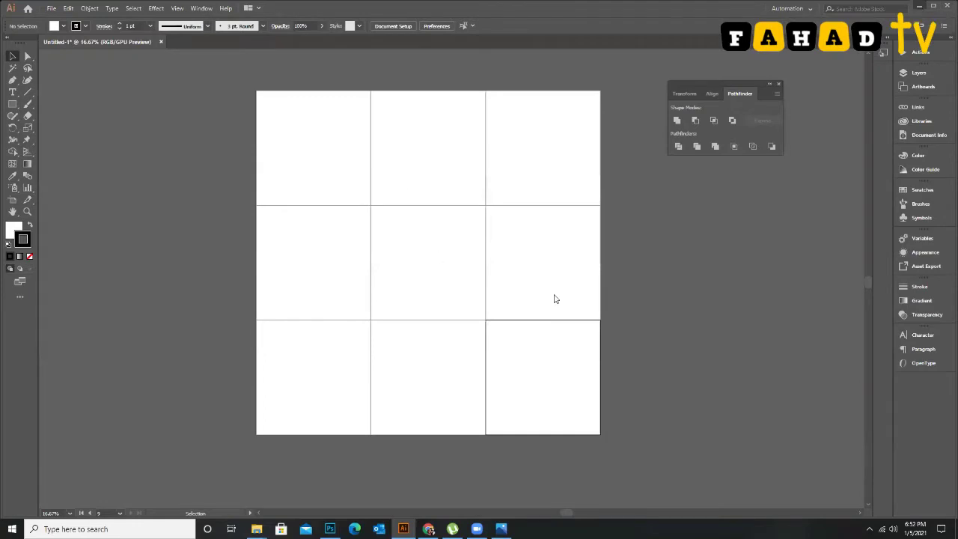
Place the light-blue feed image from the Class references folder over the artboards and enlarge it to about 3216 px wide.
key("alt+Tab")
left_click_drag(278, 253, 407, 524)
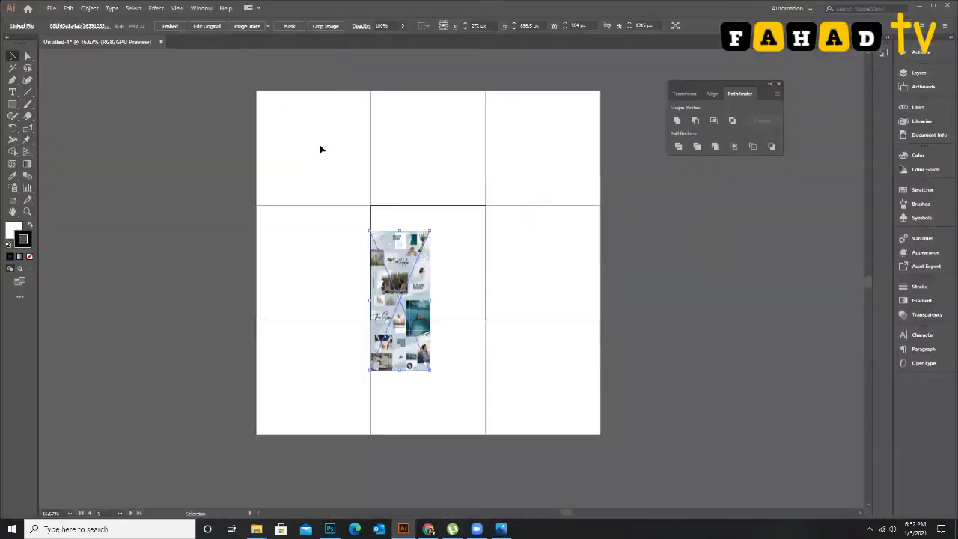
left_click_drag(321, 149, 295, 122)
key("ctrl+minus")
key("ctrl+minus")
key("ctrl+minus")
left_click_drag(410, 194, 577, 436)
key("ctrl+plus")
key("ctrl+plus")
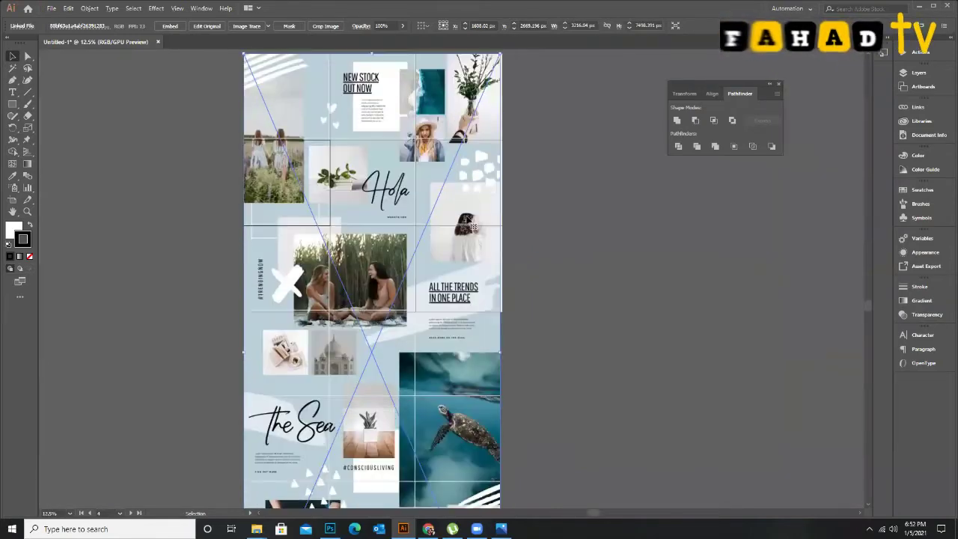
Scale the placed feed image to 3240 px wide to match the width of three artboards.
scroll(436, 205, "down", 1)
scroll(449, 211, "down", 1)
scroll(523, 419, "down", 6)
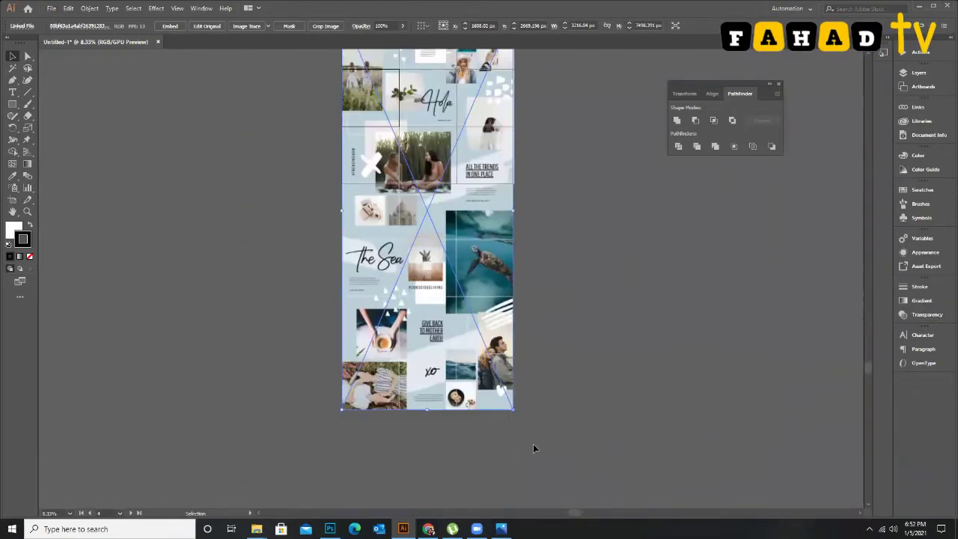
left_click_drag(513, 409, 514, 413)
Reposition the feed image so its side edges and white grid lines align with the artboard borders.
scroll(499, 223, "up", 3)
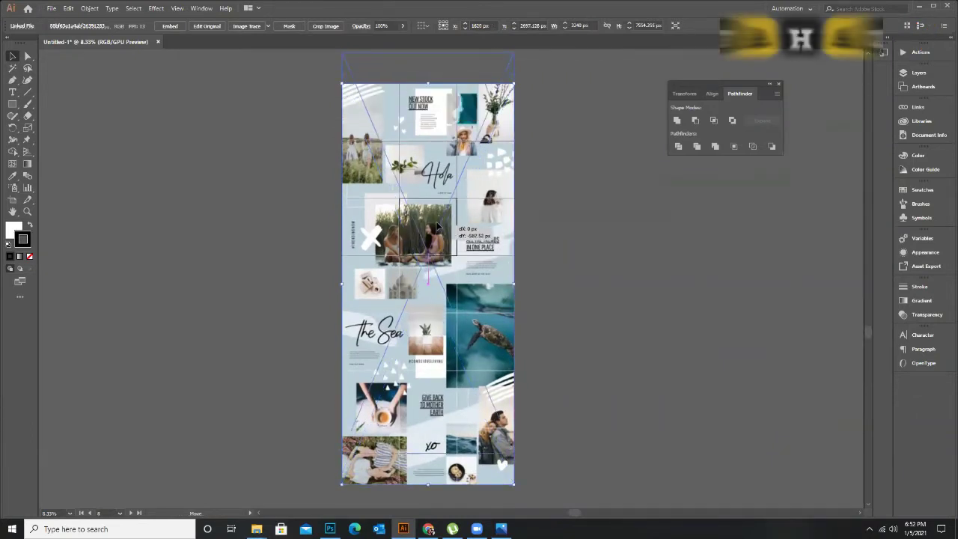
key("ctrl+plus")
key("ctrl+plus")
scroll(459, 192, "up", 1)
left_click_drag(459, 192, 454, 170)
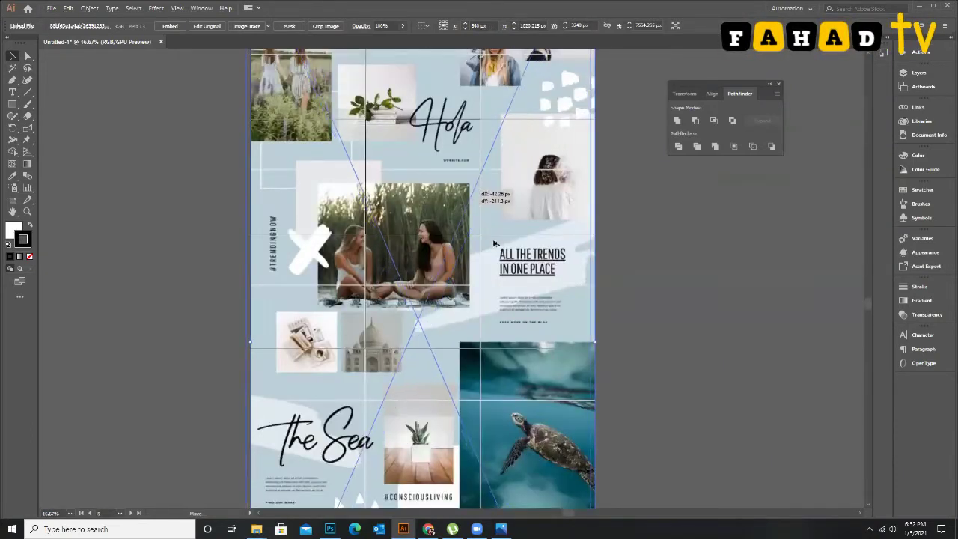
scroll(500, 230, "down", 2)
scroll(538, 145, "up", 2)
scroll(531, 124, "up", 1)
left_click_drag(525, 145, 529, 124)
scroll(537, 177, "down", 1)
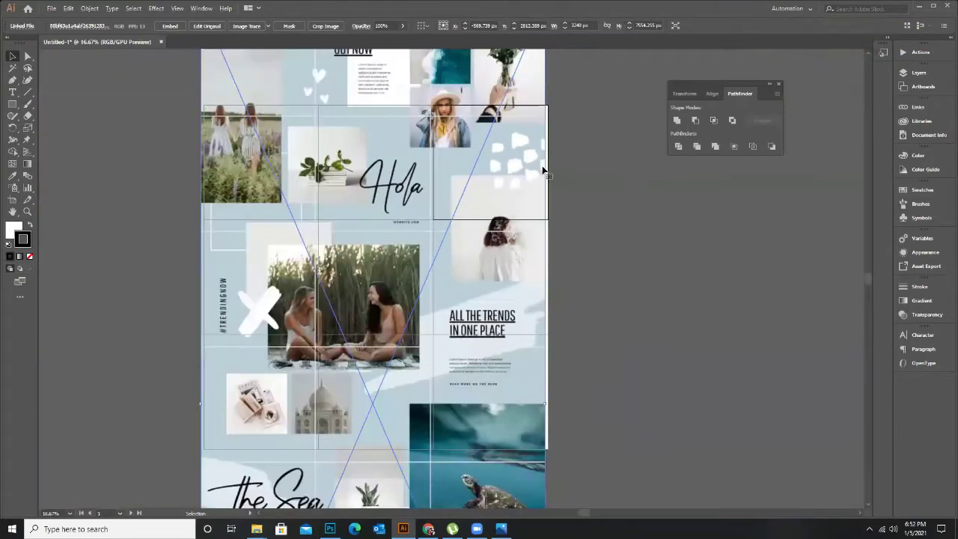
scroll(542, 172, "up", 1)
left_click_drag(535, 195, 540, 204)
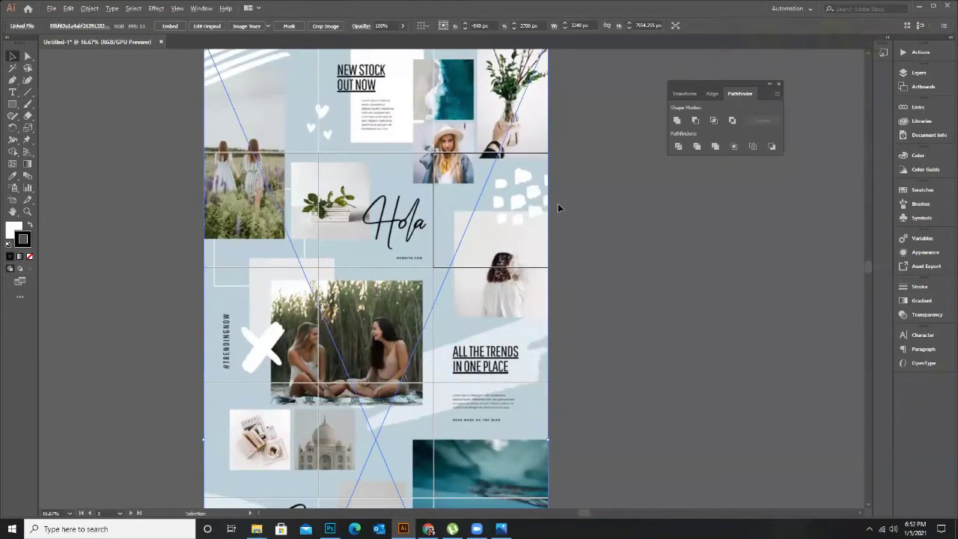
Inspect the image's alignment with the artboard borders and shift it about 3 px sideways.
scroll(558, 204, "down", 2)
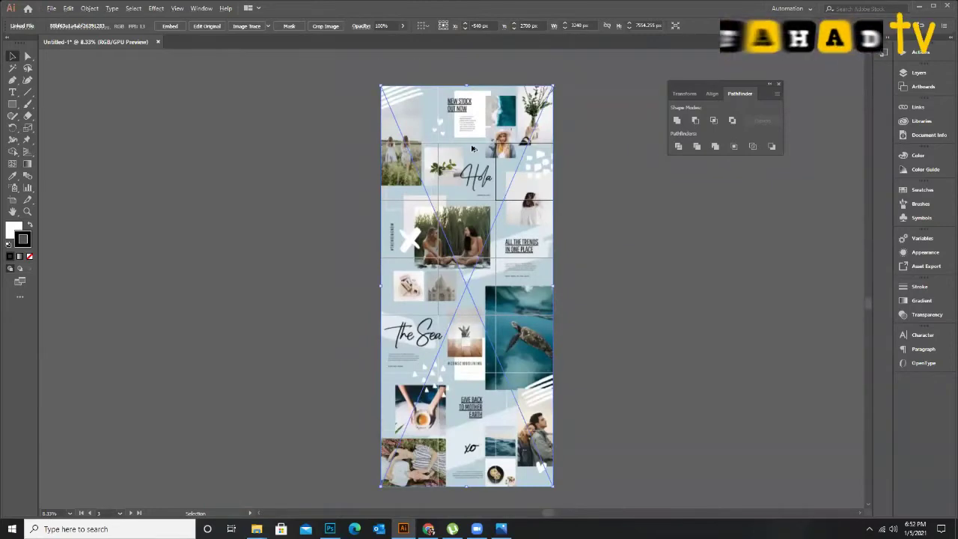
scroll(472, 149, "up", 2)
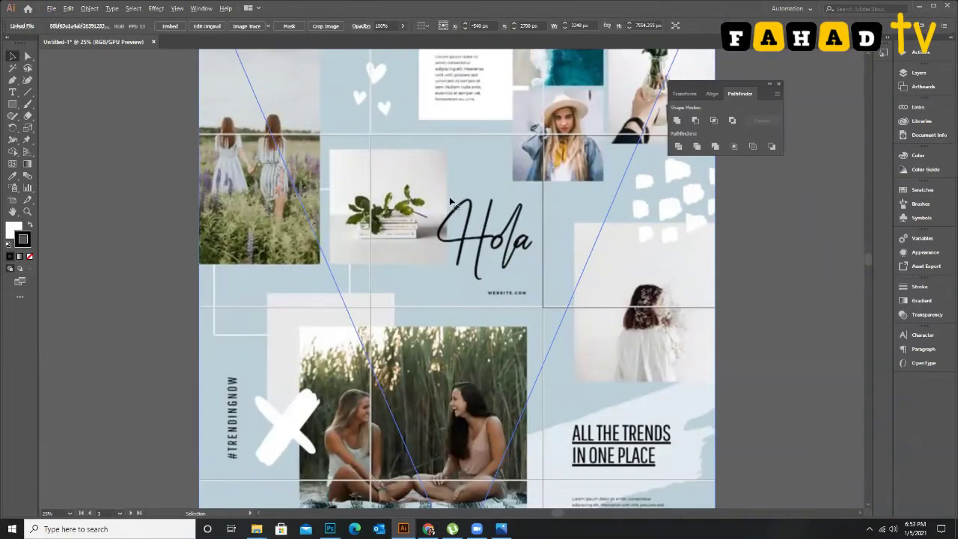
scroll(450, 202, "down", 2)
scroll(489, 179, "up", 2)
left_click_drag(490, 179, 488, 179)
scroll(488, 179, "down", 2)
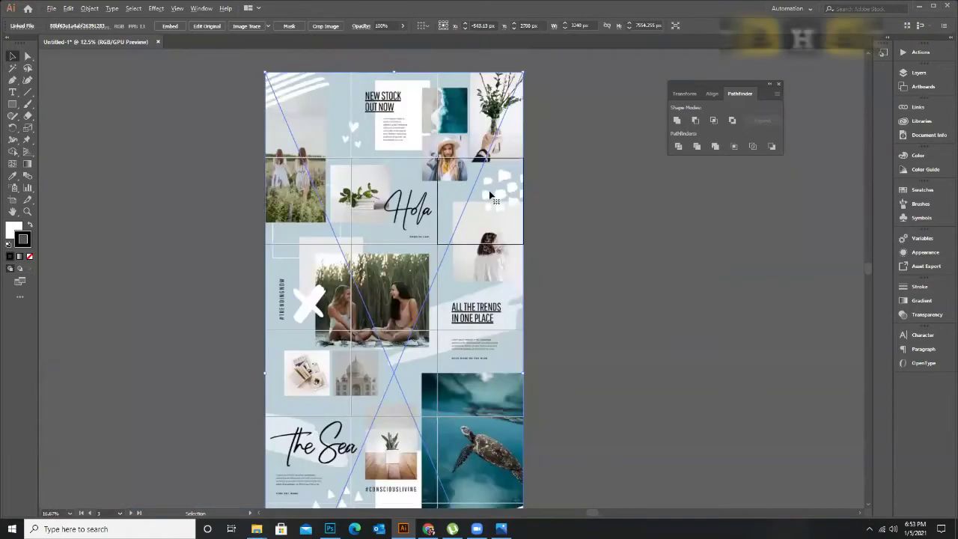
scroll(425, 172, "down", 1)
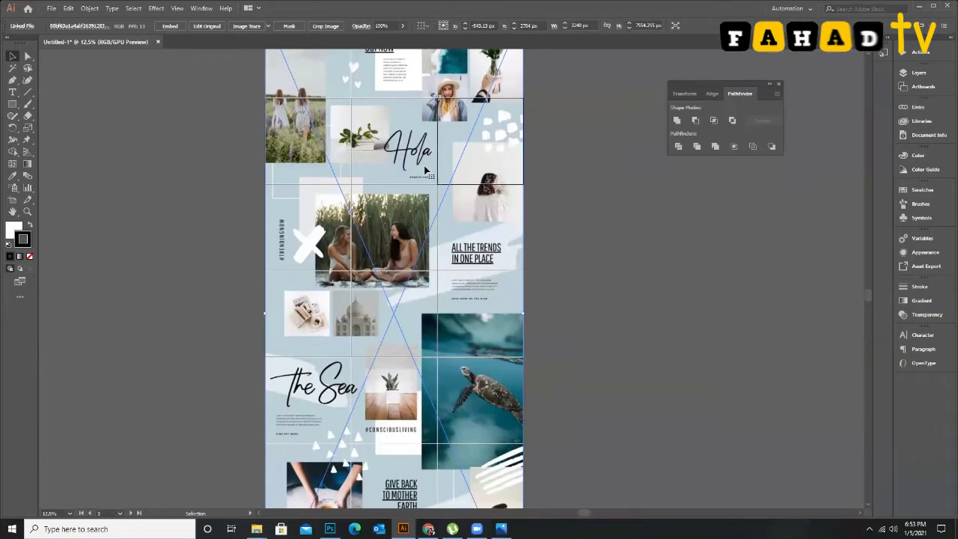
Shift the feed image about 495 px upward so a lower part of the design covers the artboards.
scroll(506, 227, "down", 2)
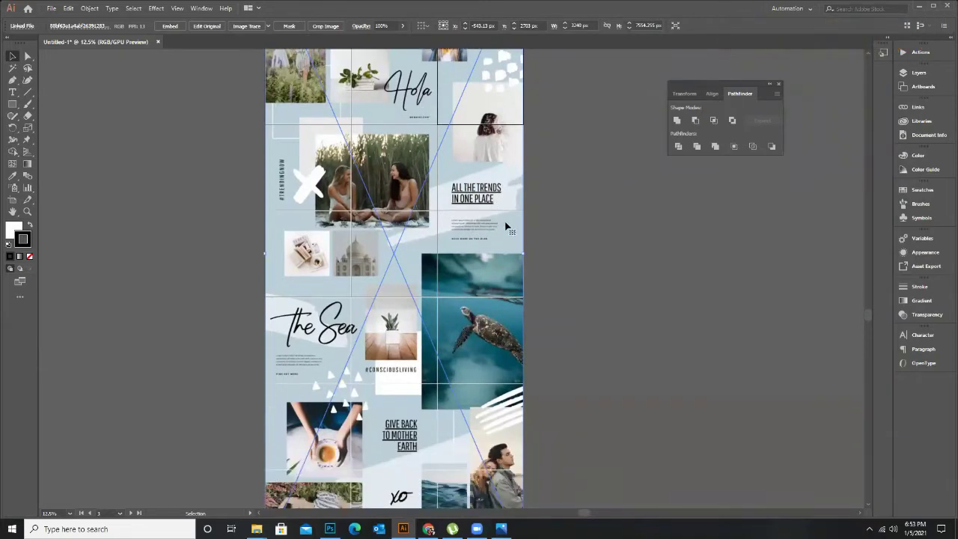
scroll(508, 288, "down", 2)
scroll(486, 322, "up", 2)
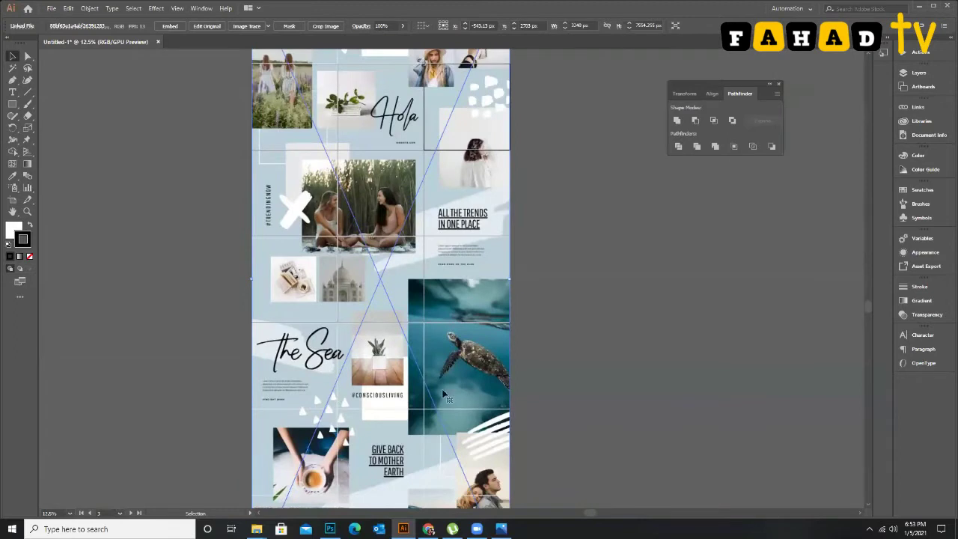
scroll(516, 389, "down", 1)
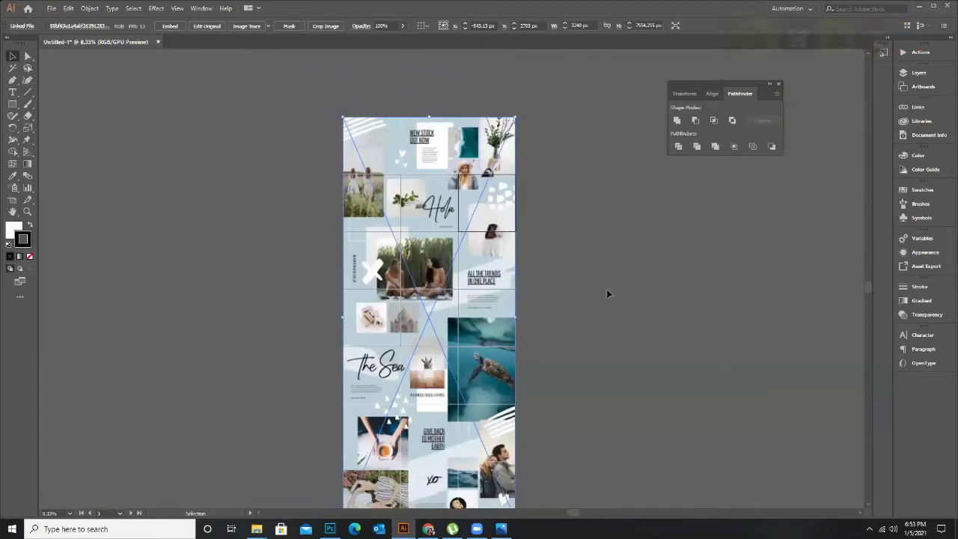
left_click(328, 178)
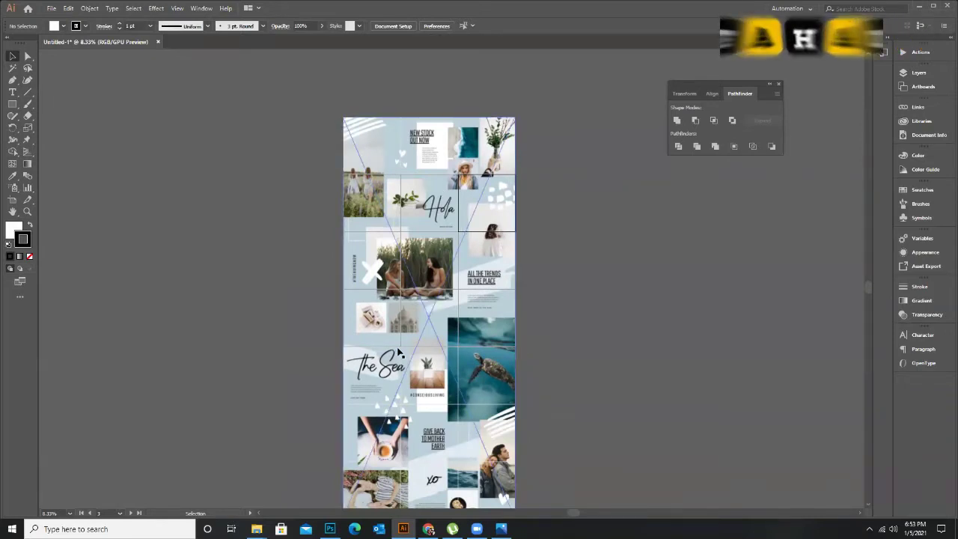
scroll(507, 297, "down", 2)
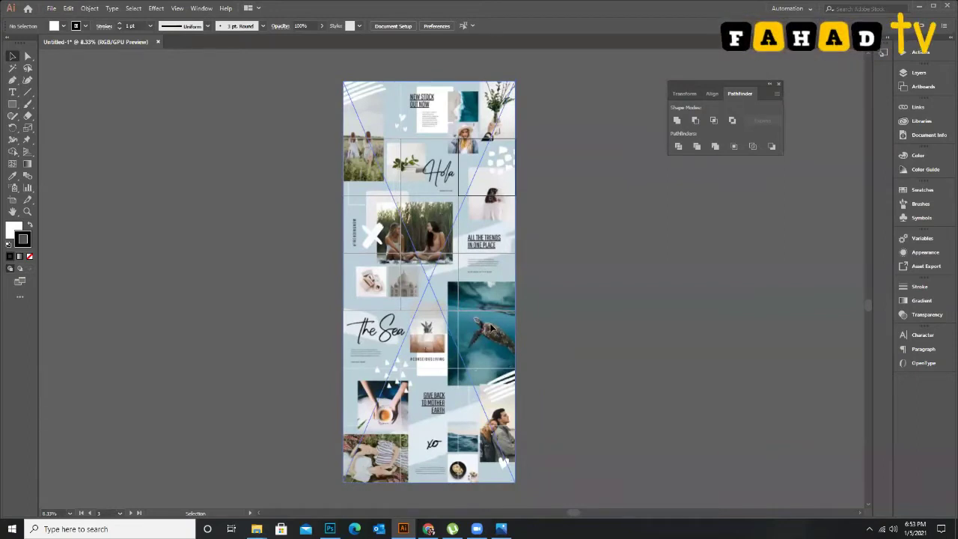
left_click(491, 297)
scroll(491, 297, "down", 1)
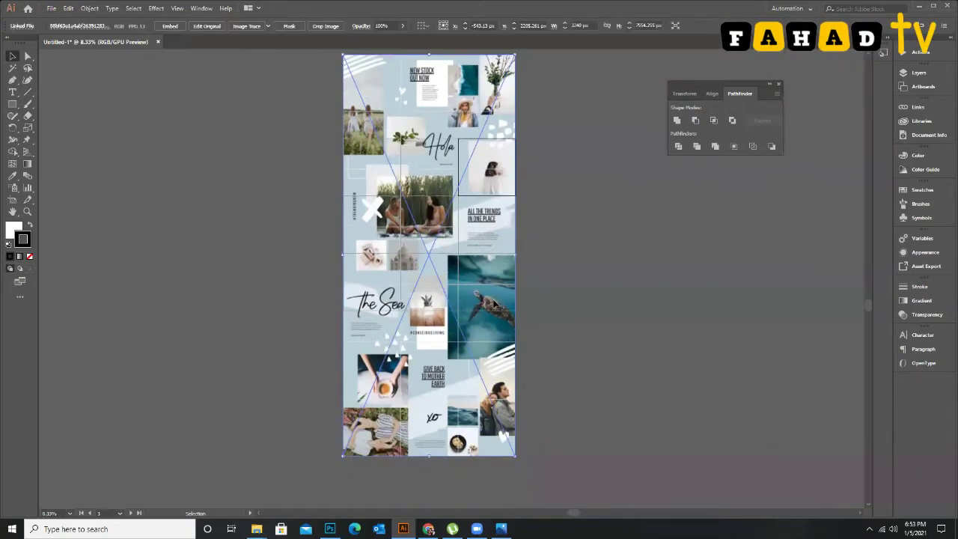
left_click(539, 325)
Move the feed image further up so its white horizontal grid lines coincide with the artboard borders.
scroll(539, 325, "up", 2)
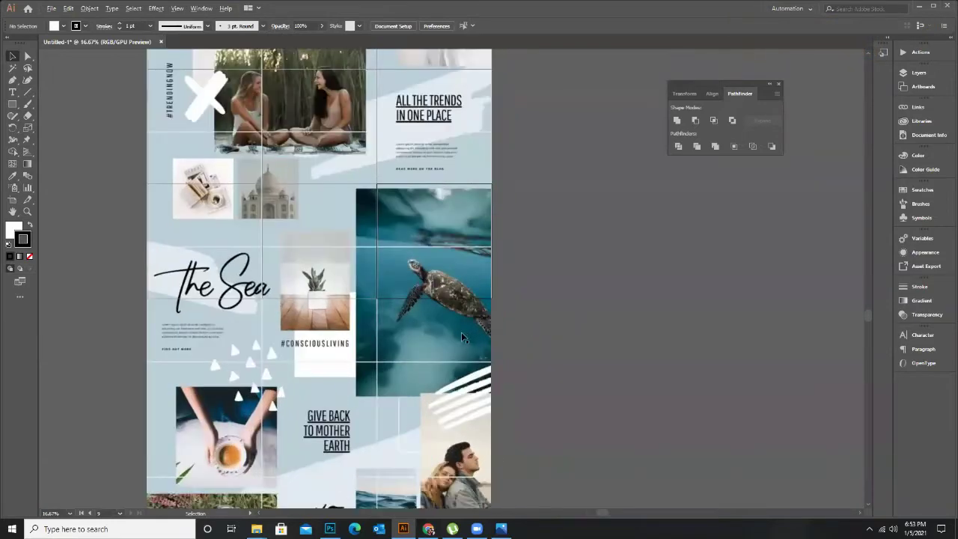
scroll(461, 333, "up", 1)
scroll(470, 336, "up", 3)
scroll(532, 302, "down", 2)
scroll(484, 262, "up", 3)
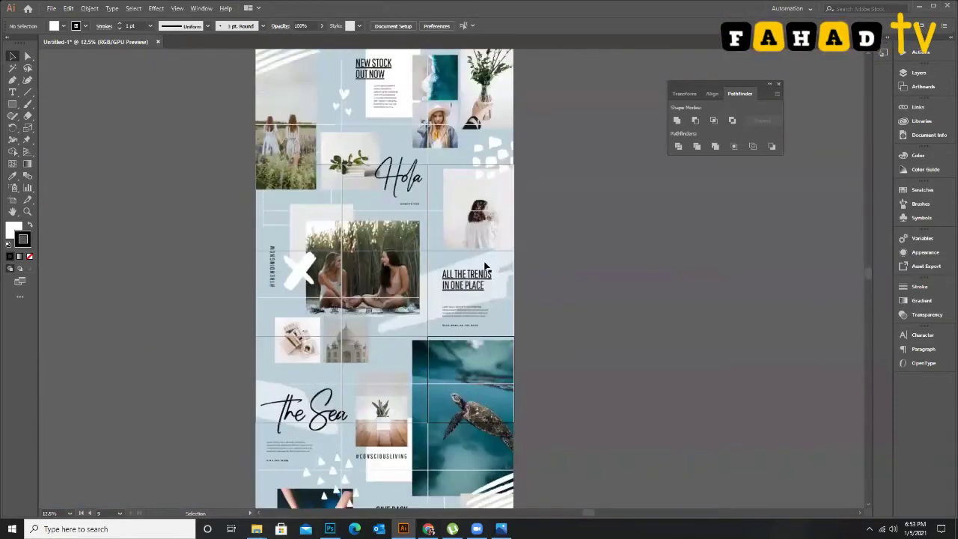
scroll(464, 226, "down", 1)
left_click(464, 226)
scroll(464, 217, "down", 2)
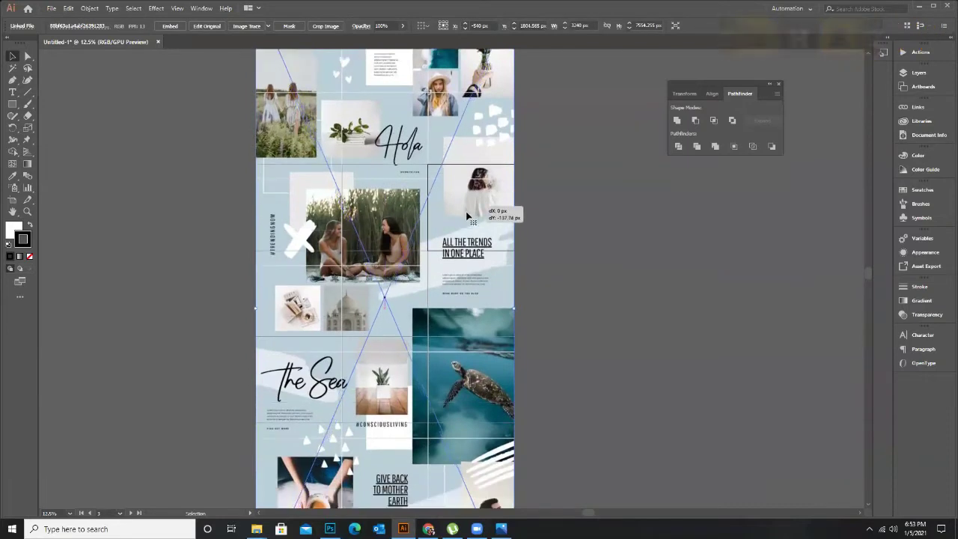
scroll(467, 217, "down", 1)
left_click_drag(458, 236, 458, 233)
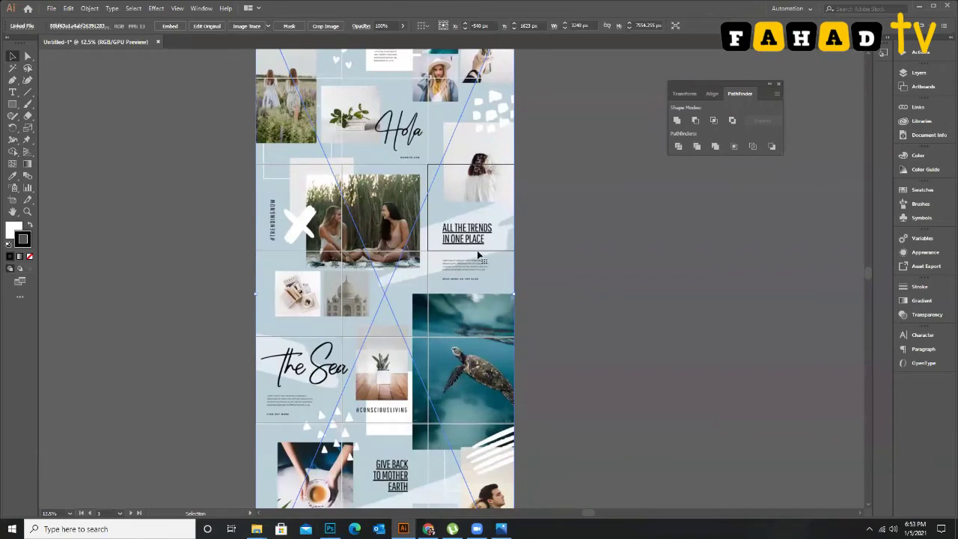
Move the aligned feed image sideways off the artboards so it sits directly to the left of the blank nine-artboard grid.
scroll(502, 424, "down", 3)
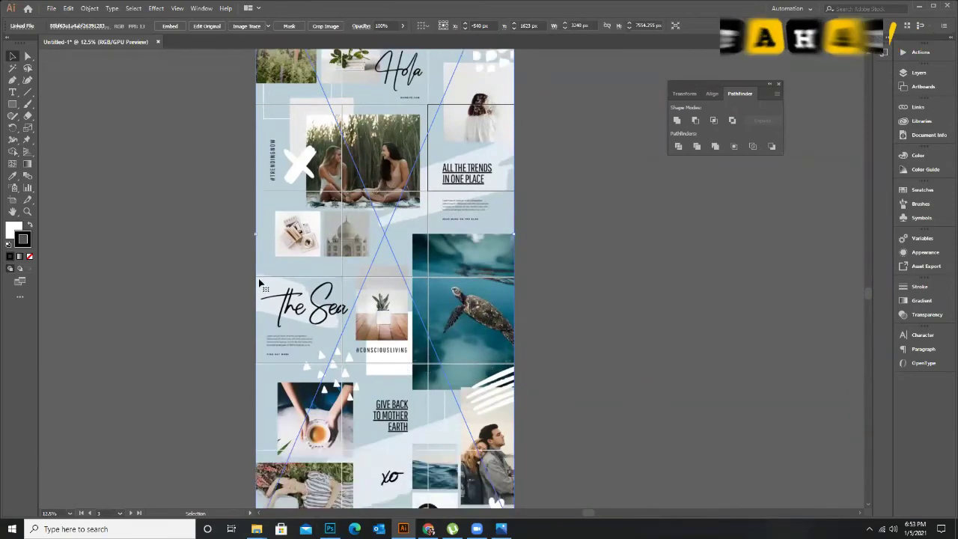
scroll(430, 225, "up", 2)
scroll(608, 281, "down", 1)
scroll(415, 274, "down", 1)
scroll(423, 267, "up", 2)
scroll(424, 267, "down", 3)
scroll(452, 258, "down", 1)
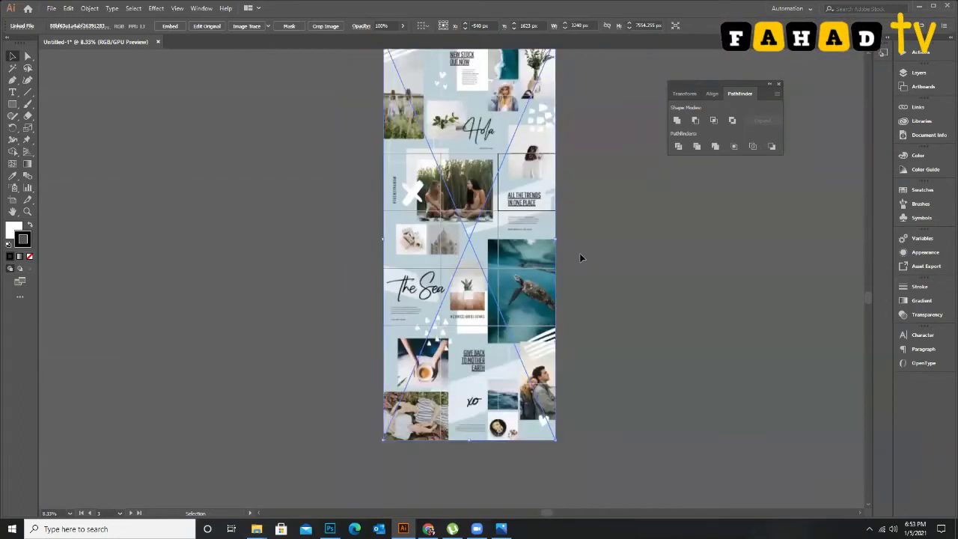
left_click(579, 258)
left_click_drag(490, 260, 311, 267)
left_click(443, 233)
key("Delete")
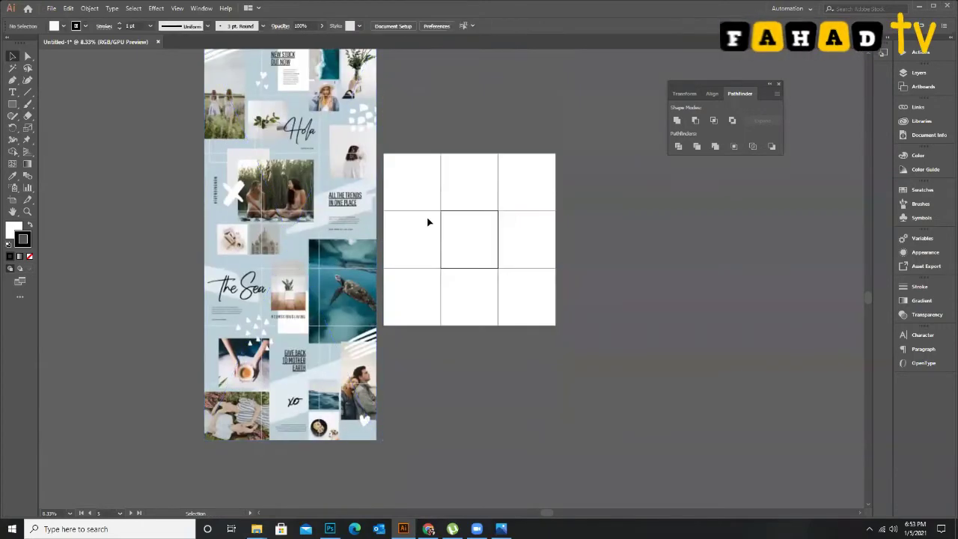
Examine how the photos and shapes in the reference feed cross the grid lines, compared with the blank artboards.
scroll(336, 213, "up", 2)
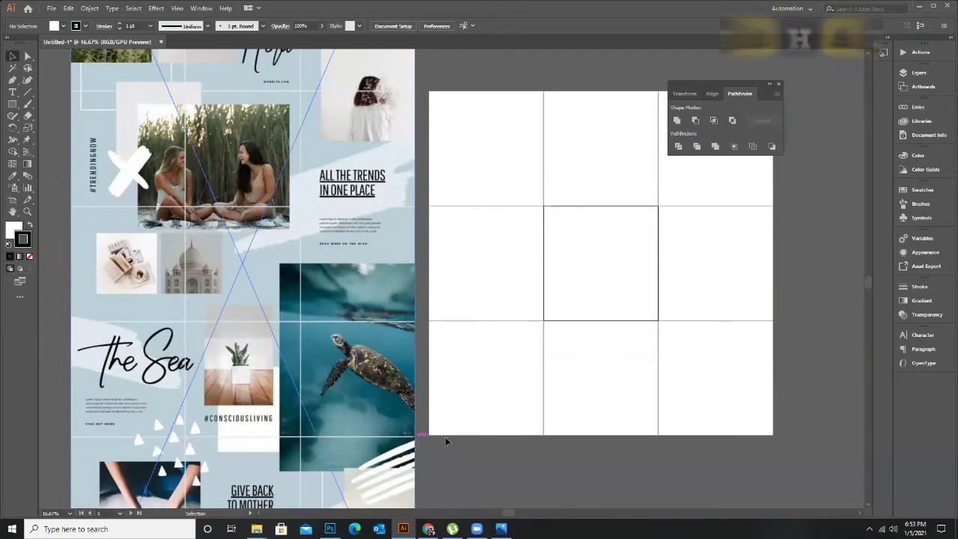
scroll(529, 385, "down", 1)
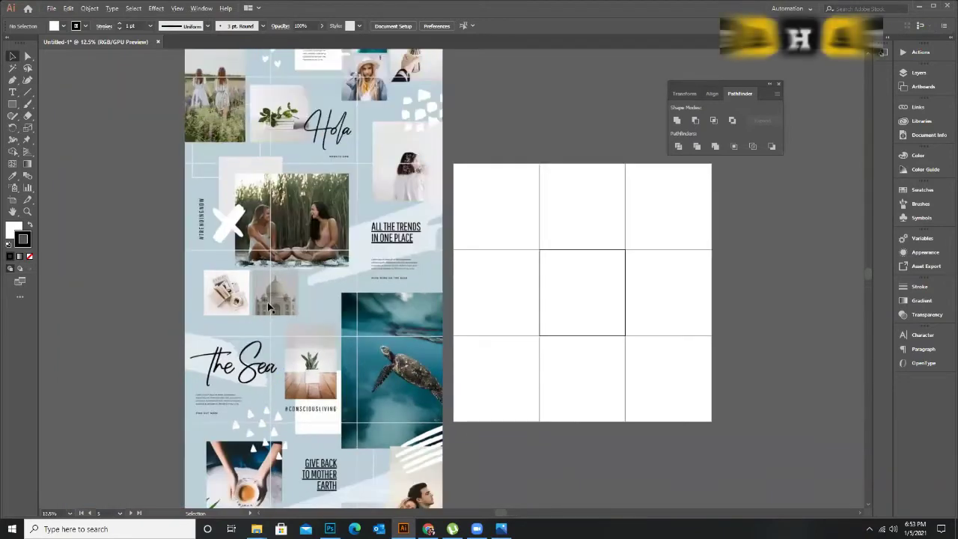
scroll(281, 336, "down", 1)
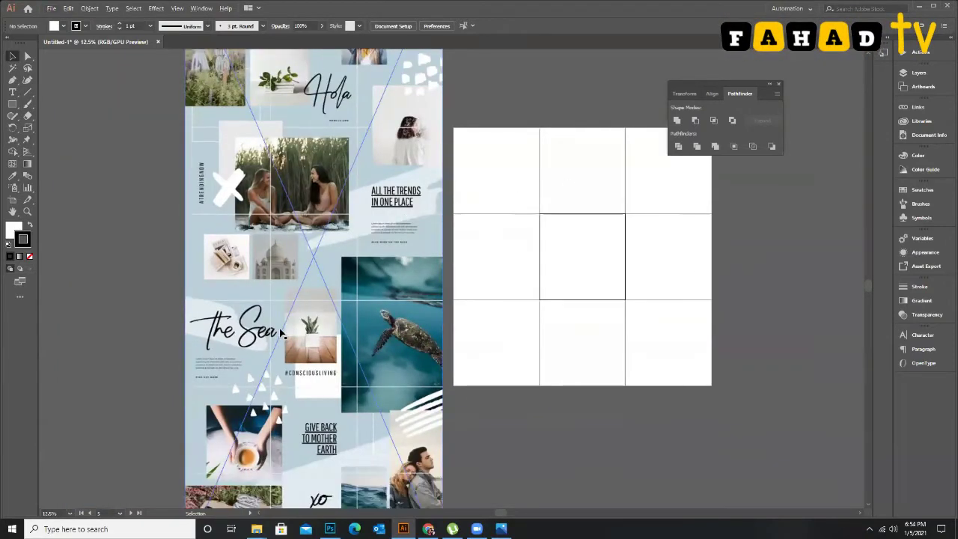
scroll(281, 331, "up", 2)
scroll(359, 330, "down", 1)
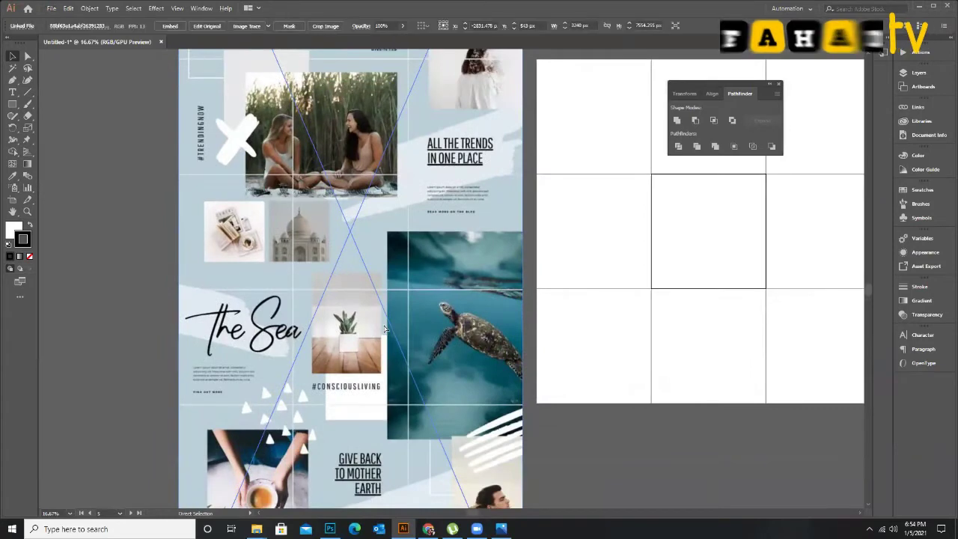
scroll(267, 237, "up", 2)
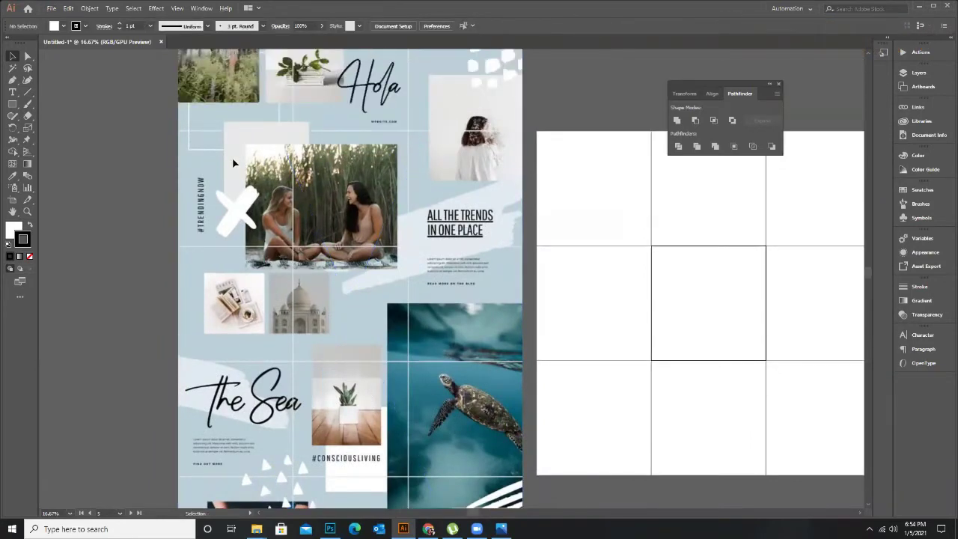
scroll(233, 164, "up", 3)
scroll(135, 131, "down", 2)
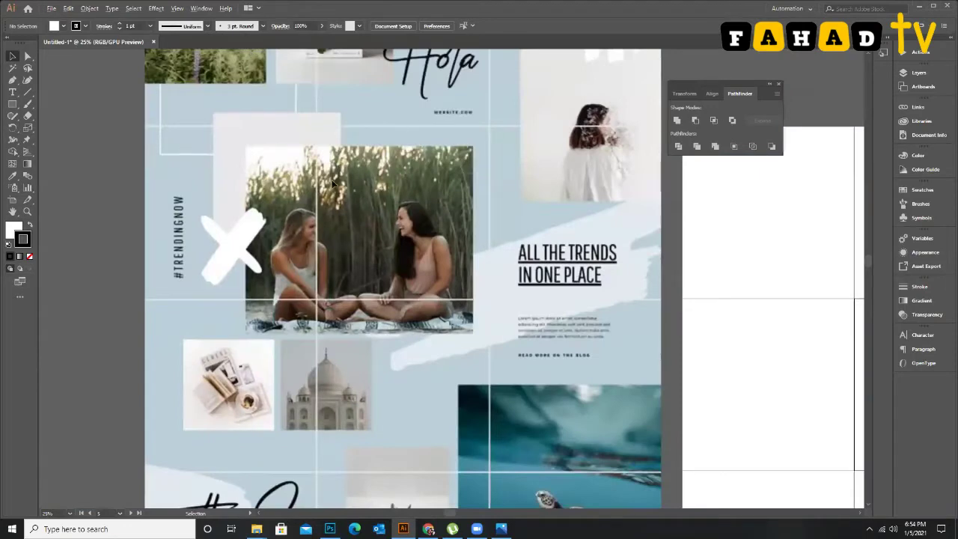
scroll(333, 183, "down", 1)
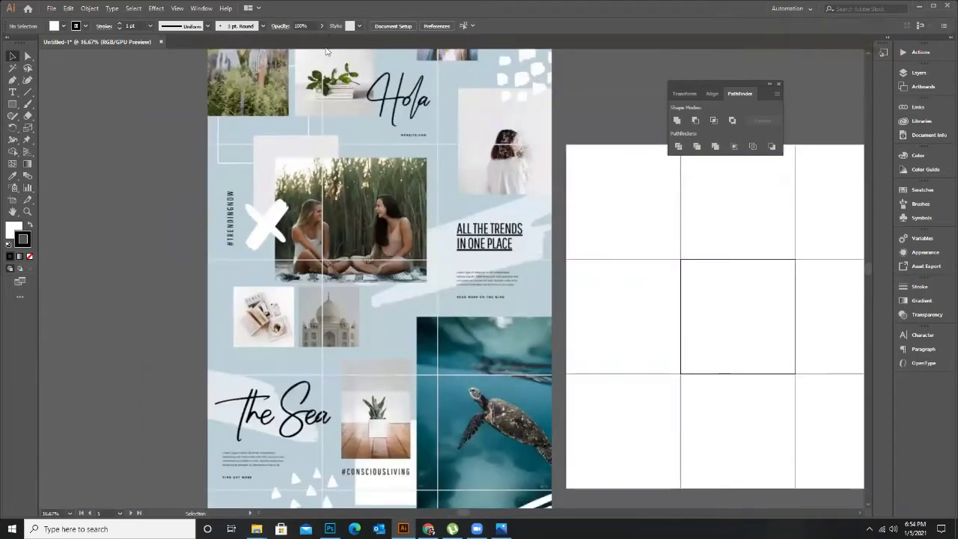
Show the rulers and place horizontal guides across the reference image at the upper and lower edges of the nine-artboard grid.
key("ctrl+r")
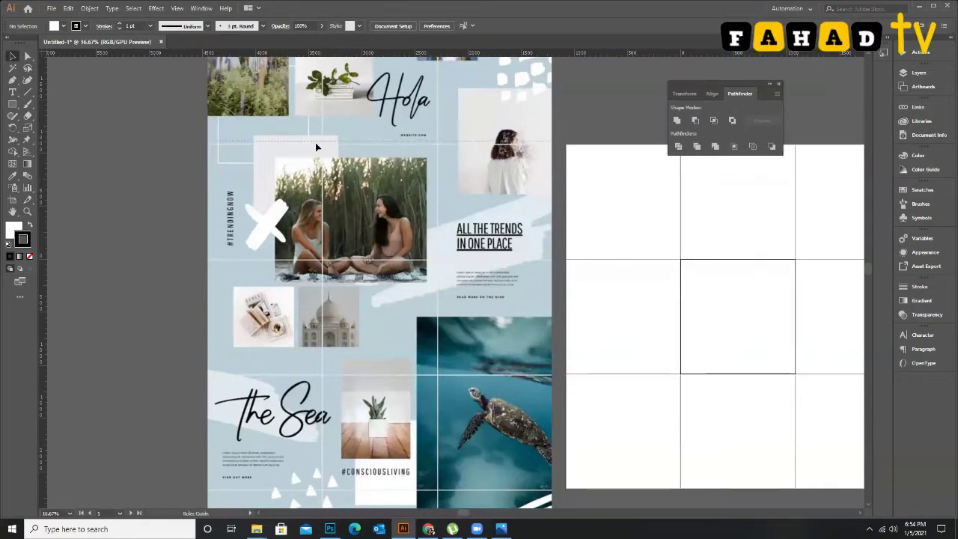
left_click_drag(315, 142, 315, 144)
scroll(364, 119, "down", 1)
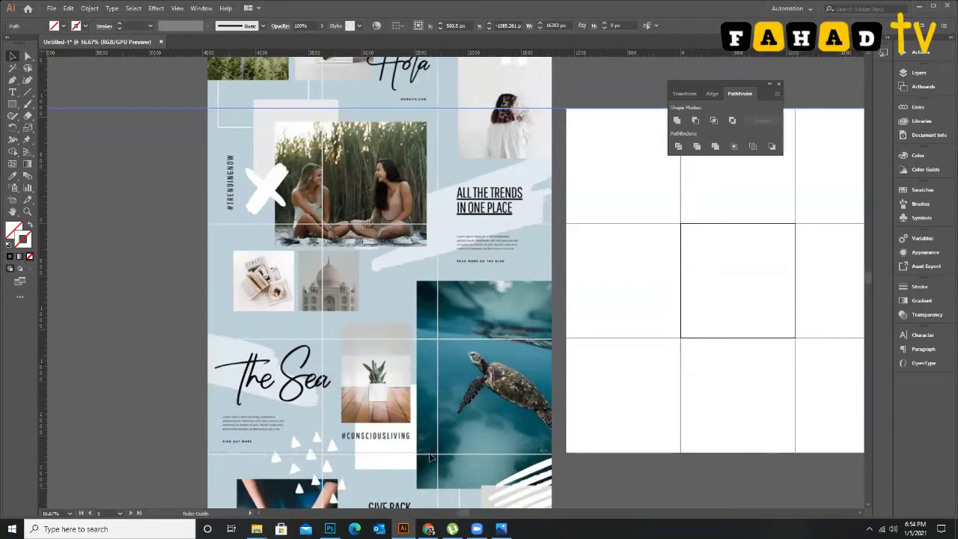
left_click_drag(431, 458, 431, 455)
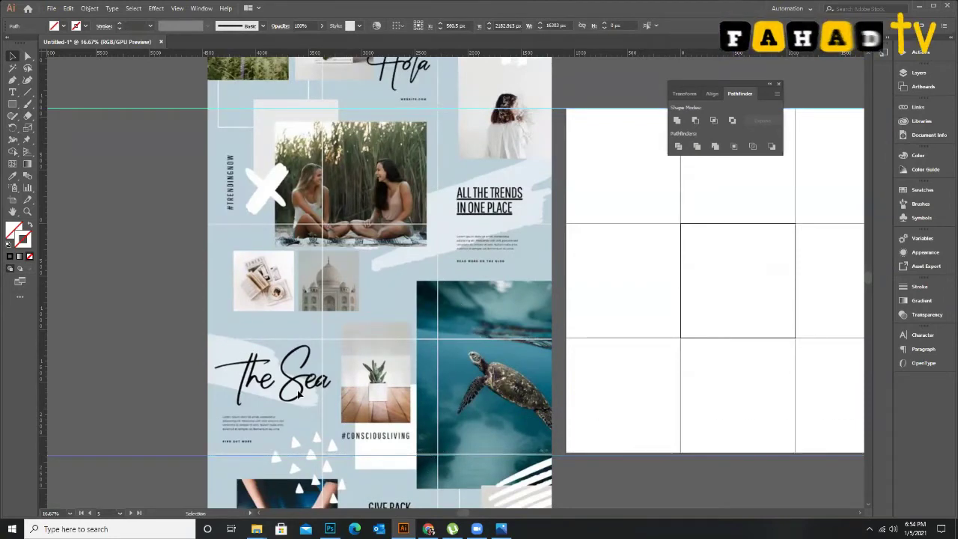
Draw a rectangle about 798 × 711 px over the light grey panel behind the two women's photo, starting at the upper guide.
scroll(300, 396, "up", 1)
scroll(262, 216, "up", 2)
scroll(189, 231, "up", 3)
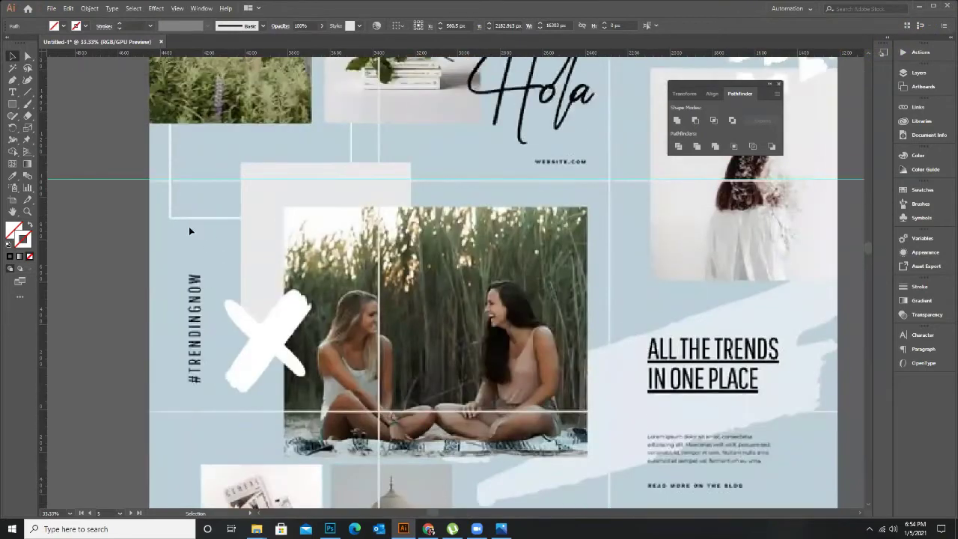
left_click(12, 104)
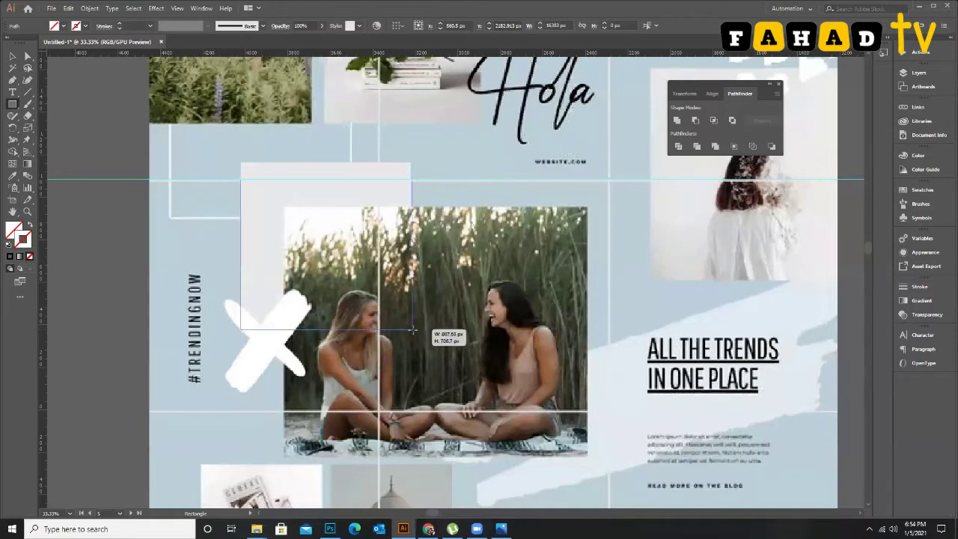
left_click_drag(412, 329, 410, 329)
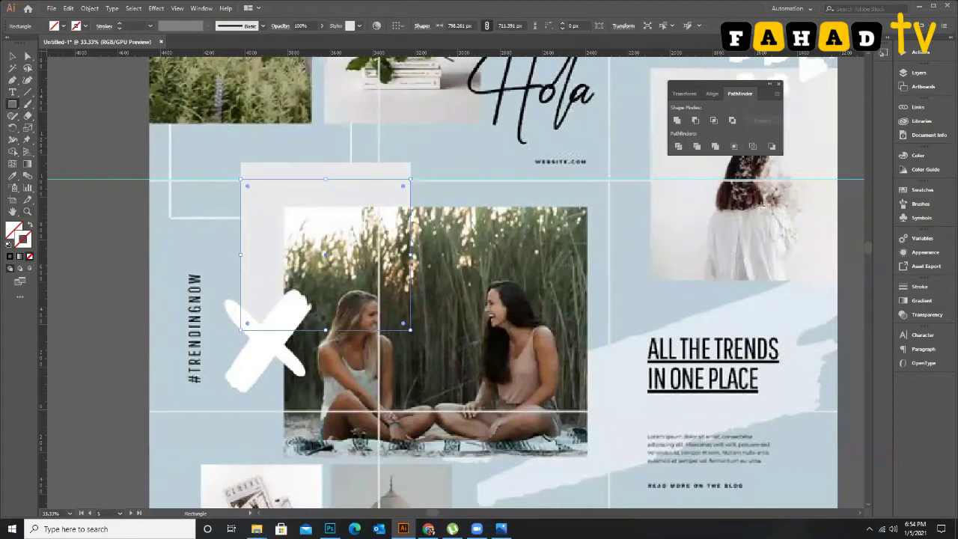
Give the rectangle a black (000000) stroke with no fill.
double_click(20, 239)
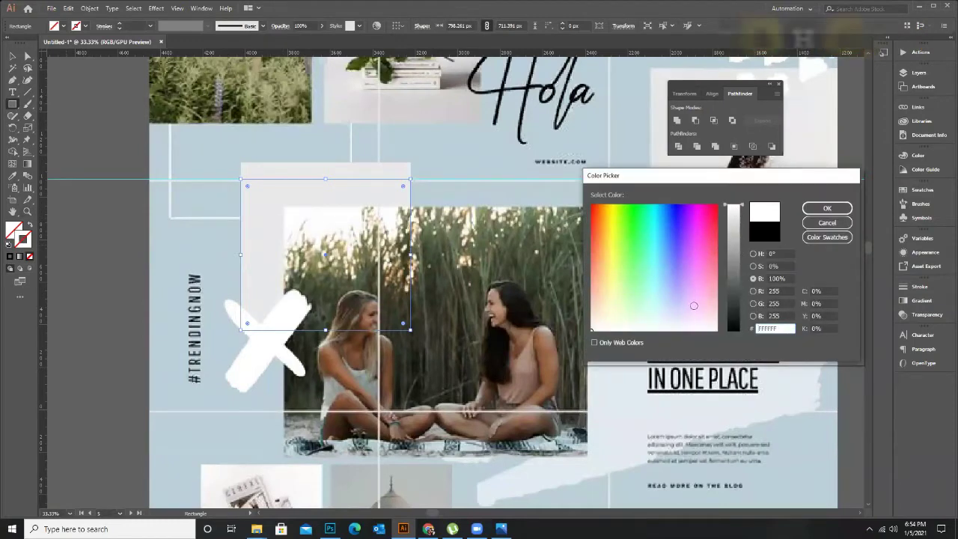
left_click_drag(734, 321, 736, 347)
left_click(830, 209)
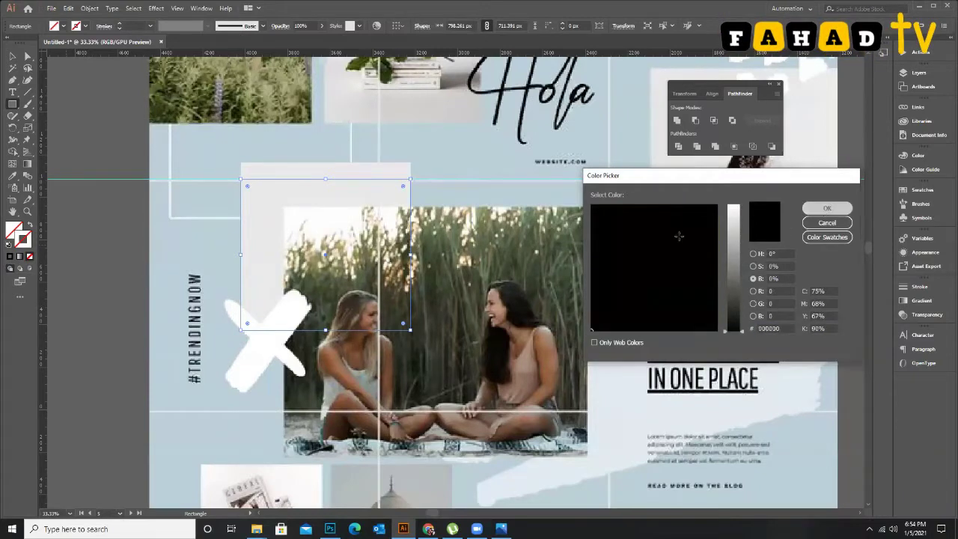
double_click(25, 238)
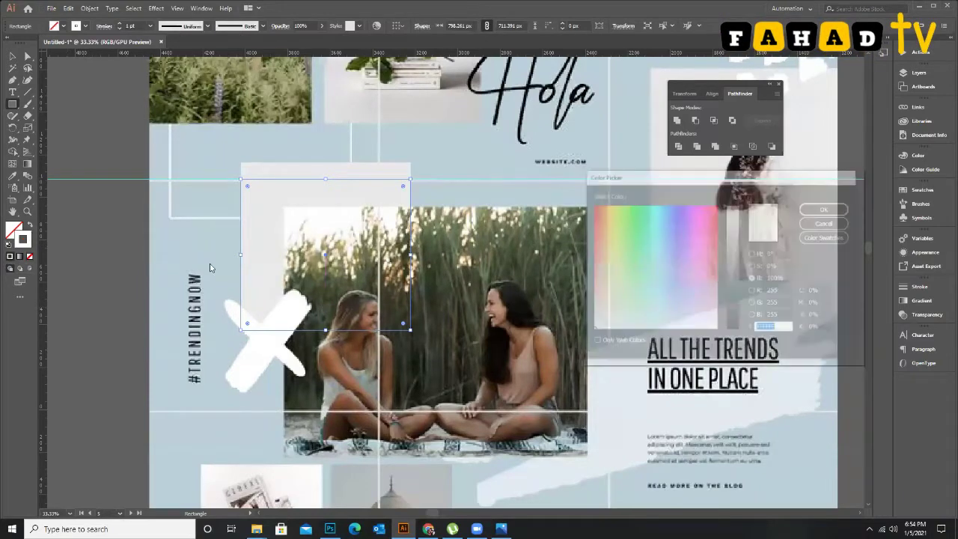
left_click(826, 207)
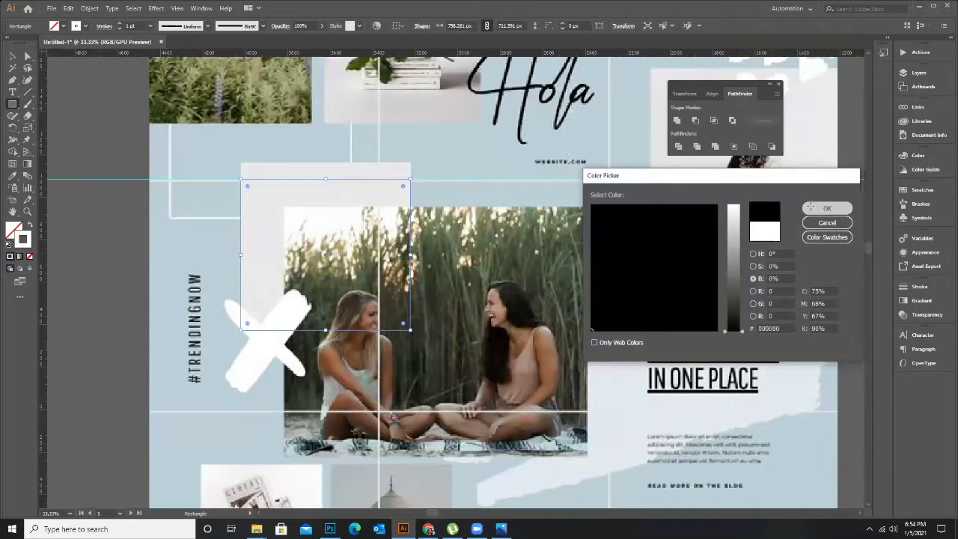
left_click(14, 60)
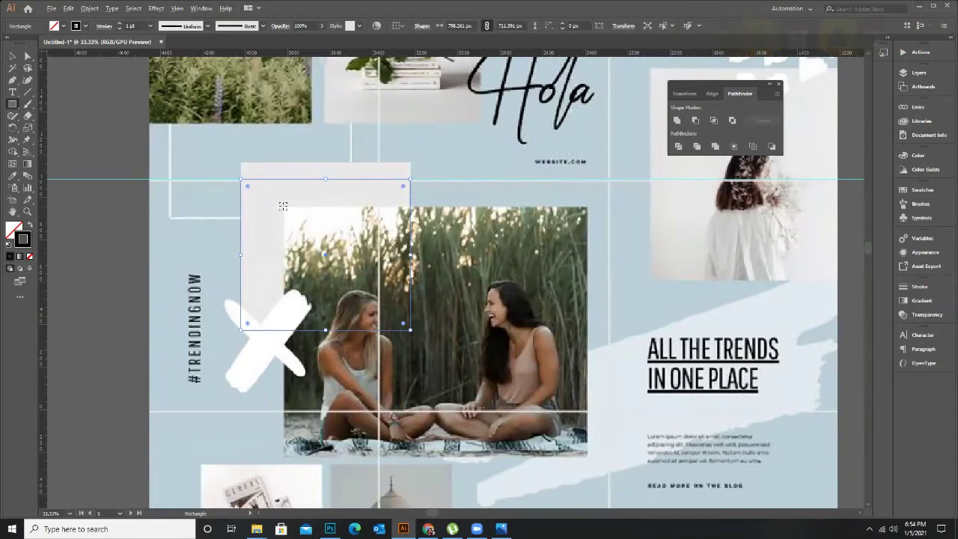
Trace the two women's photo with a rectangle about 1435 × 1179 px and the white outlined frame with one about 427 × 188 px.
scroll(283, 208, "down", 1)
scroll(287, 204, "down", 1)
scroll(288, 204, "up", 1)
left_click_drag(282, 176, 586, 424)
scroll(207, 198, "up", 1)
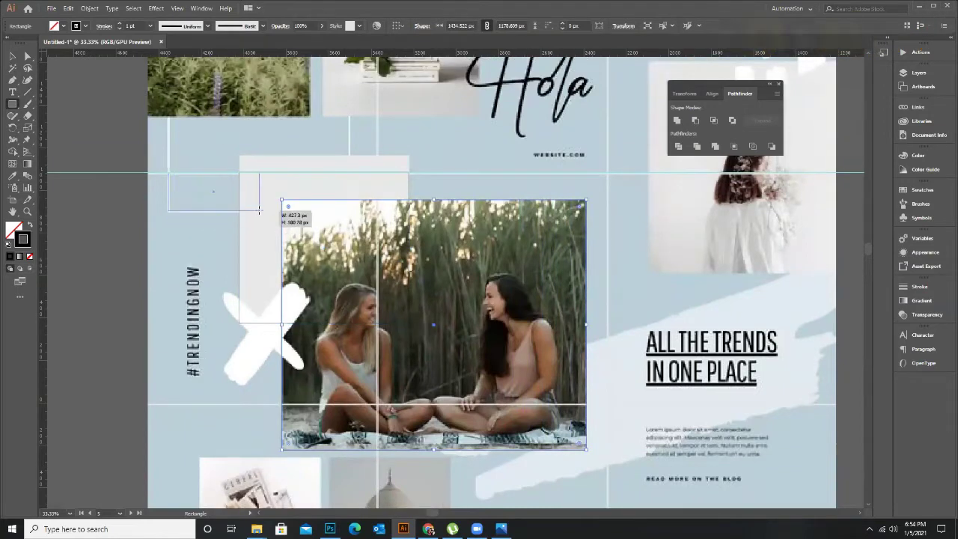
left_click_drag(258, 212, 258, 213)
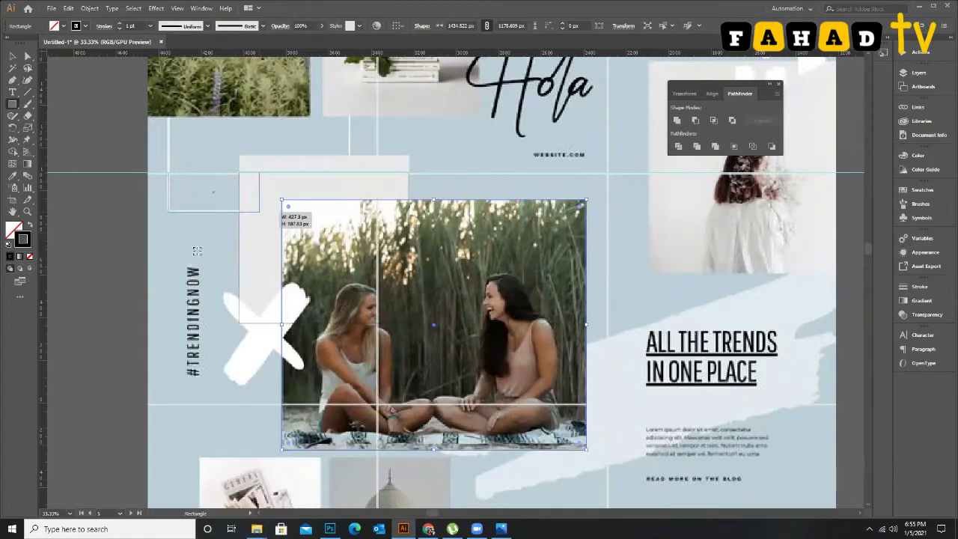
Draw a rectangle about 881 × 483 px over the photo of the woman in white, from the upper guide down.
scroll(196, 253, "down", 1)
scroll(199, 262, "down", 1)
scroll(681, 274, "up", 3)
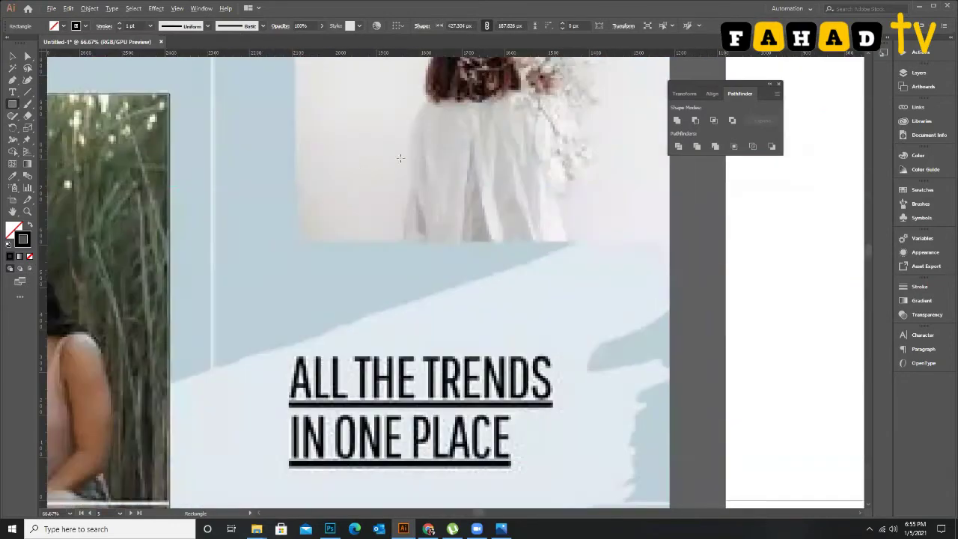
scroll(401, 158, "down", 2)
left_click_drag(408, 163, 596, 266)
scroll(524, 285, "down", 3)
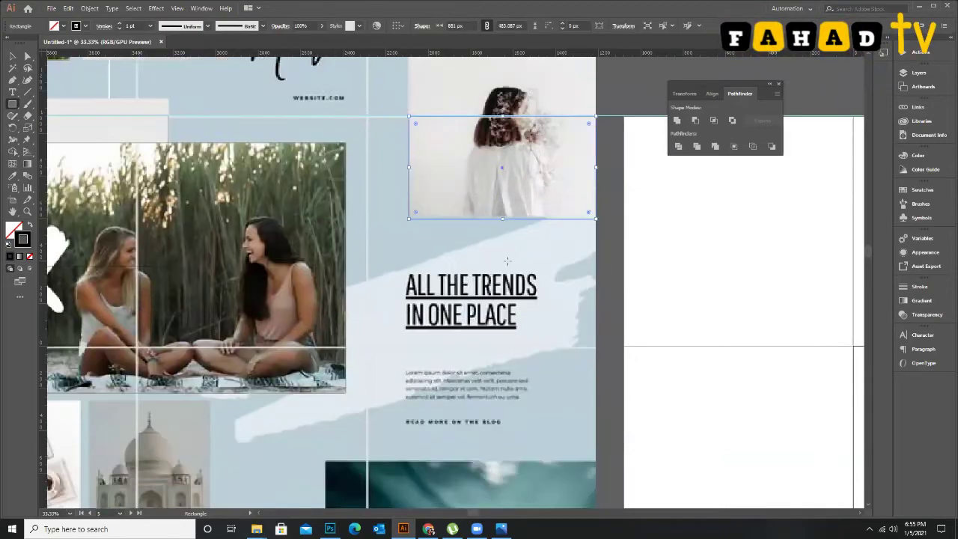
Trace the magazine photo with a rectangle about 582 × 582 px and the Taj Mahal photo with one about 557 × 576 px.
scroll(483, 291, "down", 2)
scroll(484, 291, "down", 2)
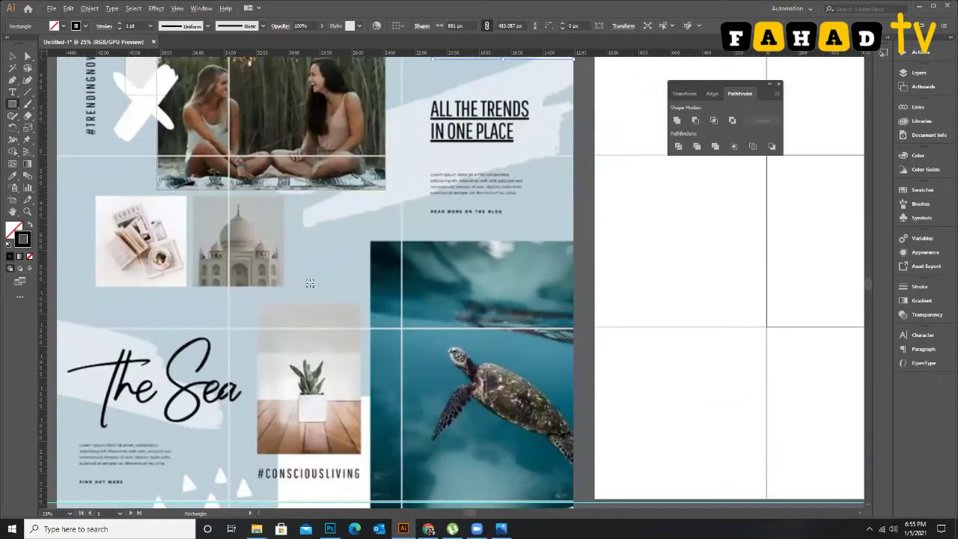
scroll(524, 301, "down", 2)
scroll(354, 286, "up", 2)
left_click_drag(269, 218, 361, 308)
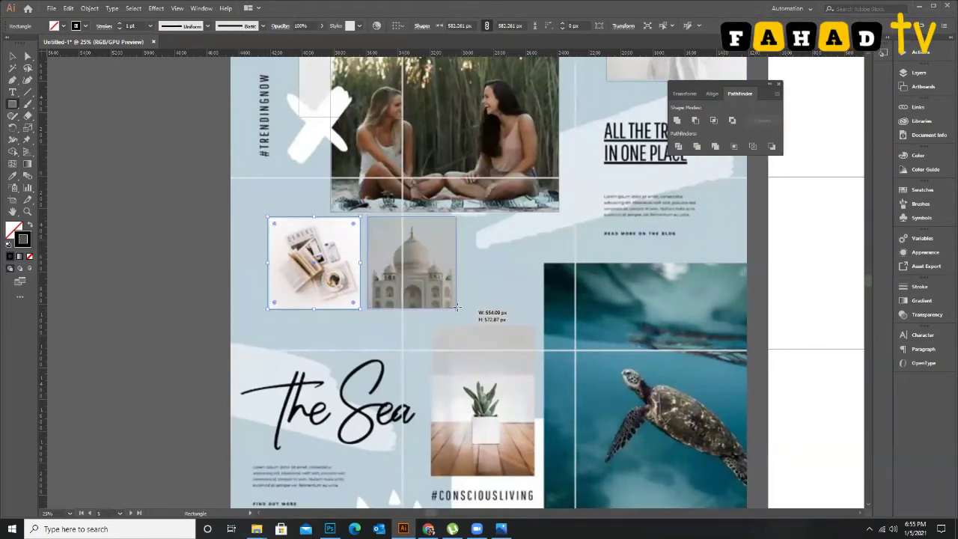
left_click_drag(457, 307, 454, 307)
Draw a rectangle about 1278 × 1640 px over the turtle photo, ending at the lower guide.
scroll(238, 256, "down", 1)
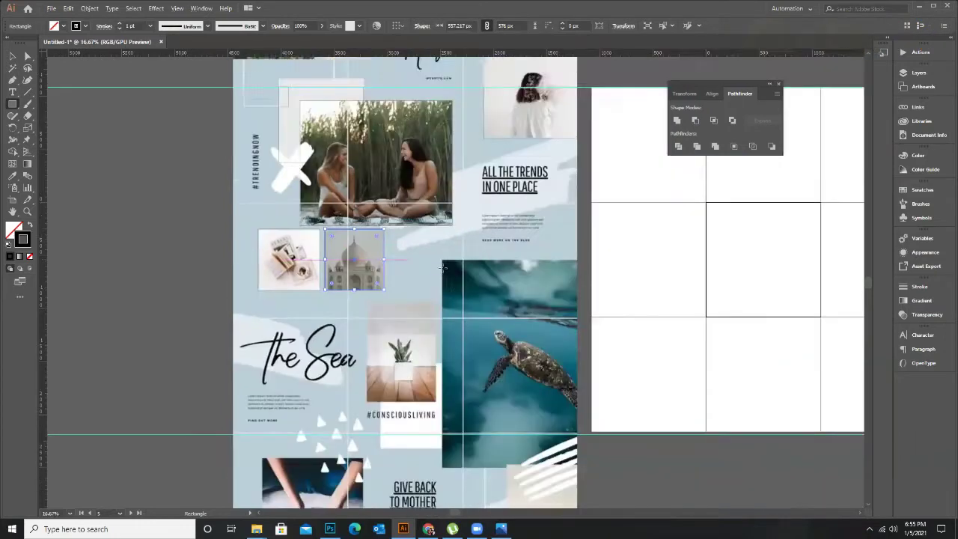
scroll(240, 255, "down", 1)
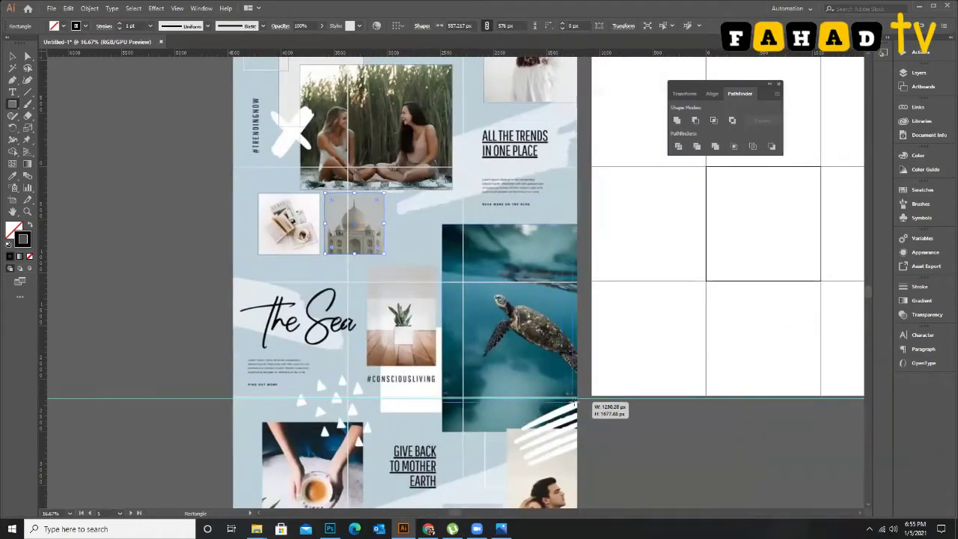
left_click_drag(577, 397, 577, 396)
scroll(361, 263, "up", 1)
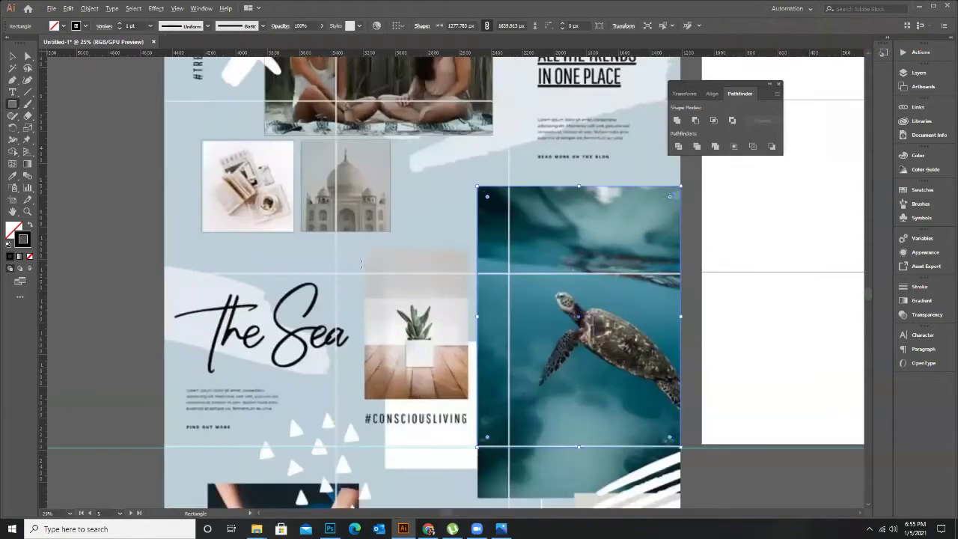
Trace the potted plant photo with a rectangle about 648 × 949 px and the white panel behind it with one about 578 × 667 px.
left_click_drag(363, 248, 469, 397)
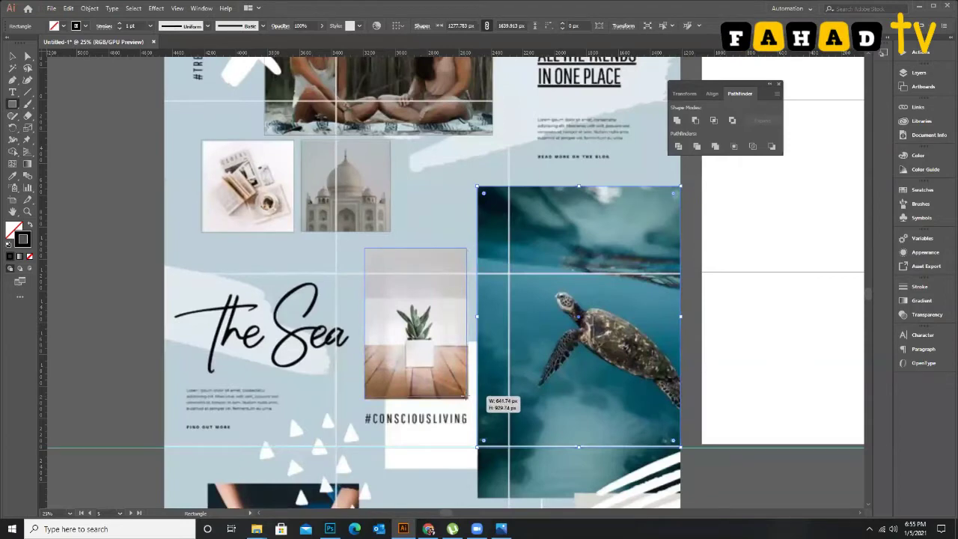
left_click_drag(466, 397, 467, 398)
scroll(398, 290, "down", 2)
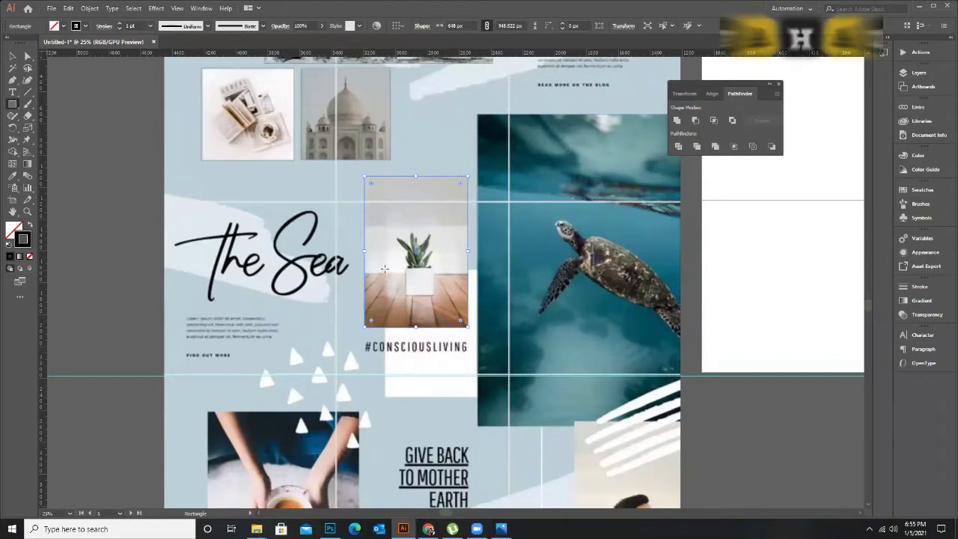
left_click_drag(384, 269, 476, 374)
scroll(425, 329, "up", 1)
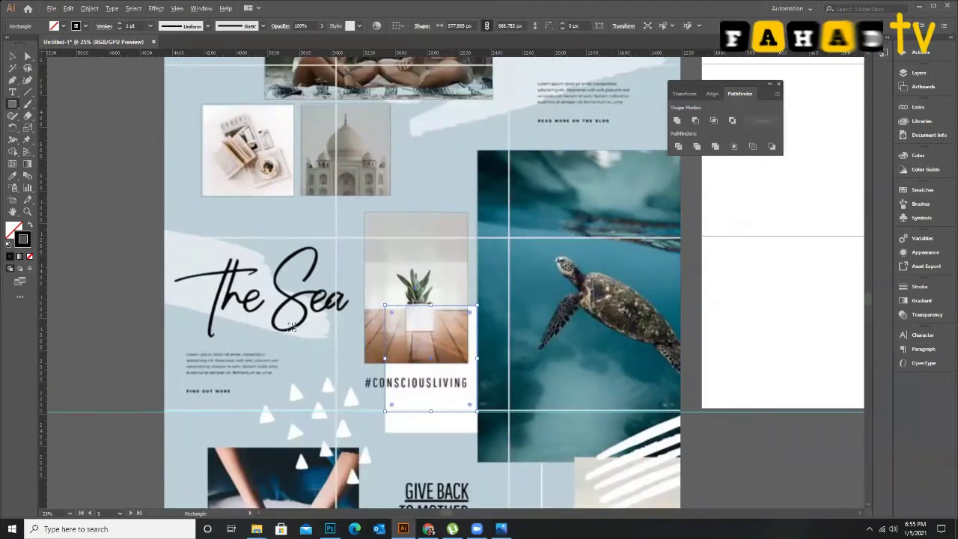
Begin a Pen tool path around the white X brush mark, outlining its upper-left arm down to the upper notch.
scroll(342, 344, "up", 1)
scroll(341, 345, "down", 1)
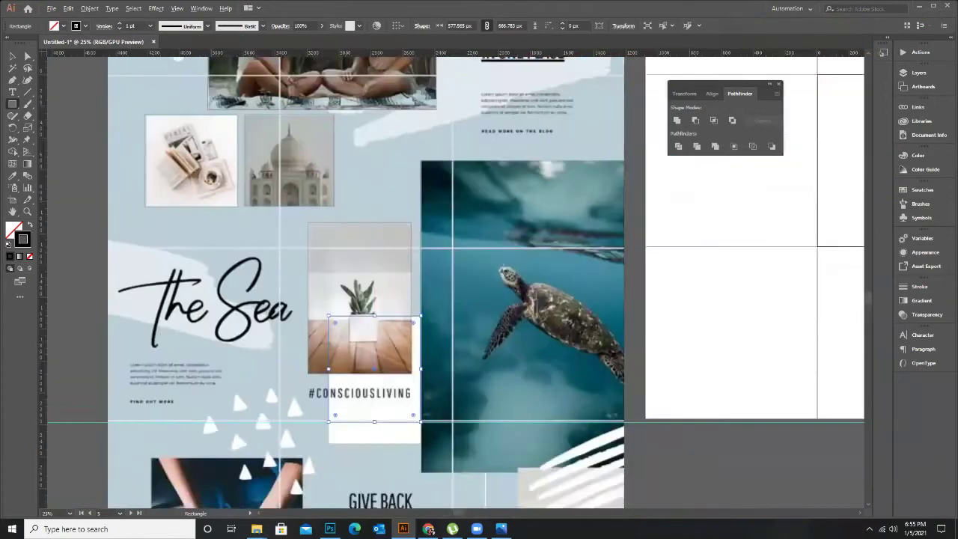
scroll(280, 275, "up", 2)
scroll(279, 275, "up", 1)
scroll(384, 325, "up", 2)
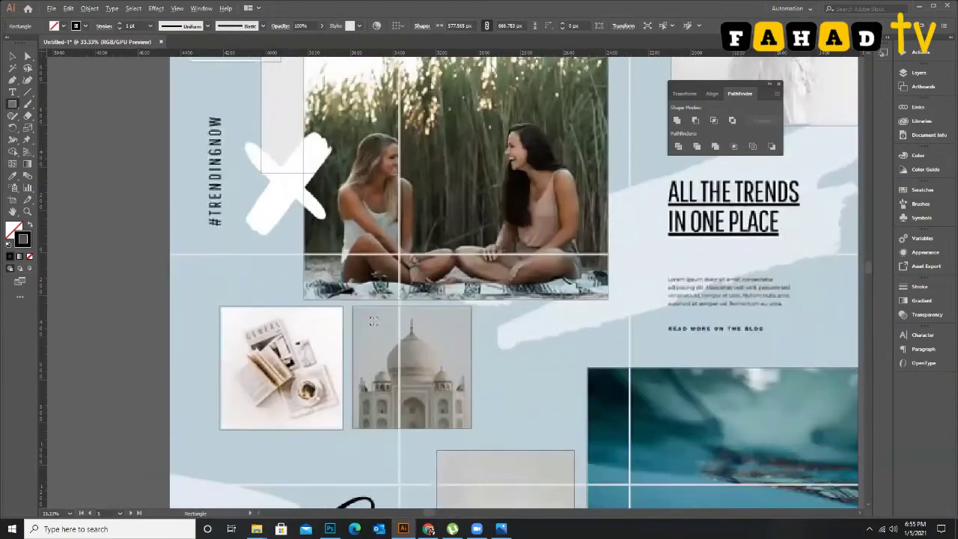
scroll(523, 248, "down", 1)
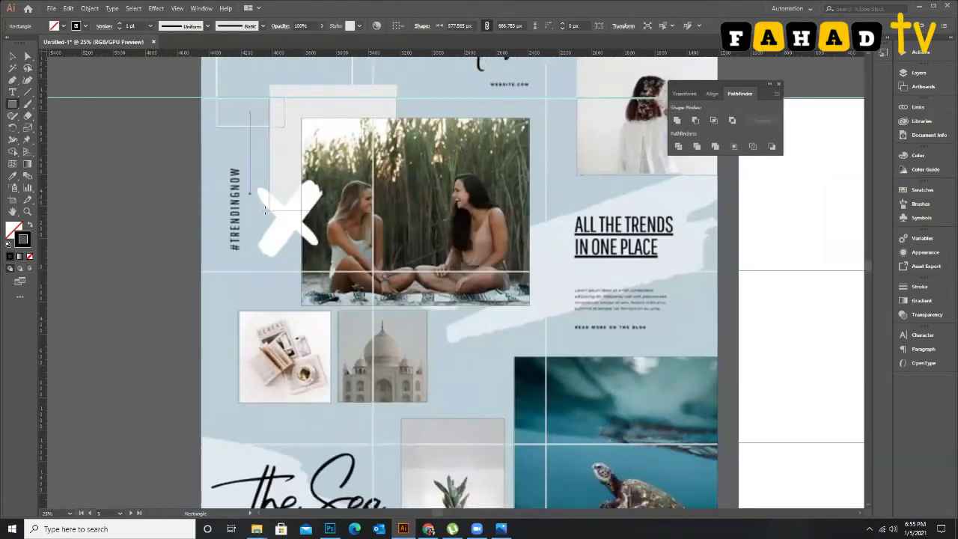
scroll(278, 207, "up", 2)
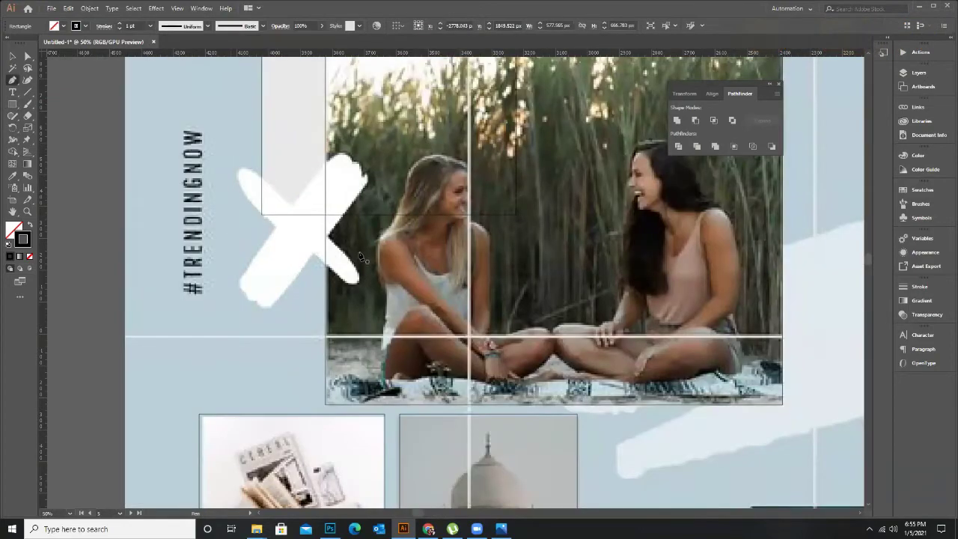
scroll(355, 285, "up", 4)
scroll(284, 242, "down", 1)
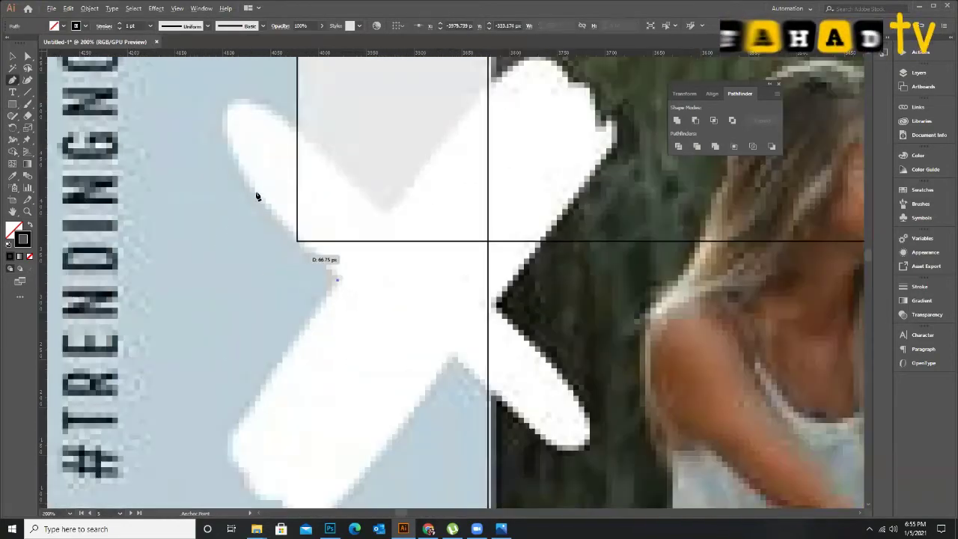
scroll(257, 196, "down", 2)
scroll(250, 150, "up", 2)
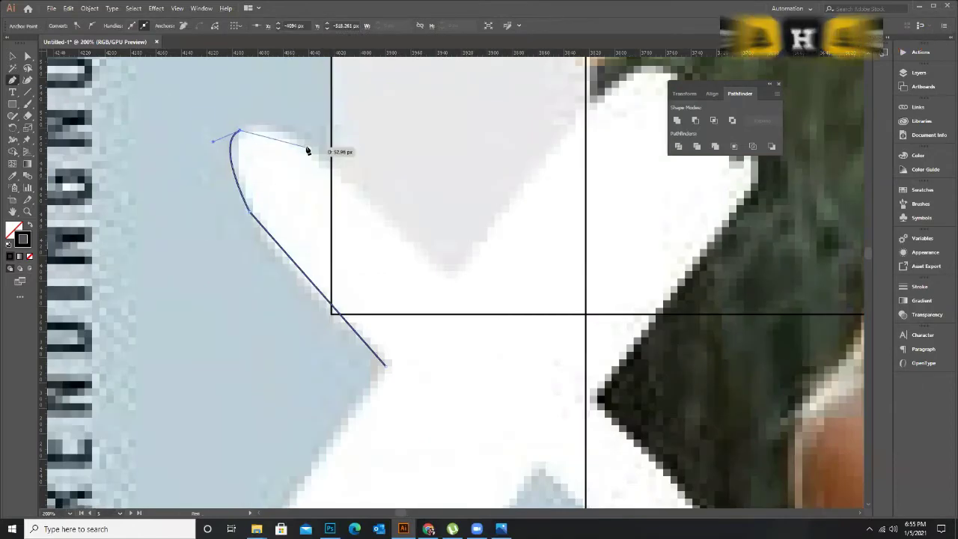
left_click_drag(333, 180, 426, 249)
left_click_drag(446, 280, 456, 278)
Continue the path around the X's upper-right arm, following its ragged tip and ending at the right notch.
scroll(484, 246, "down", 3)
scroll(487, 225, "up", 4)
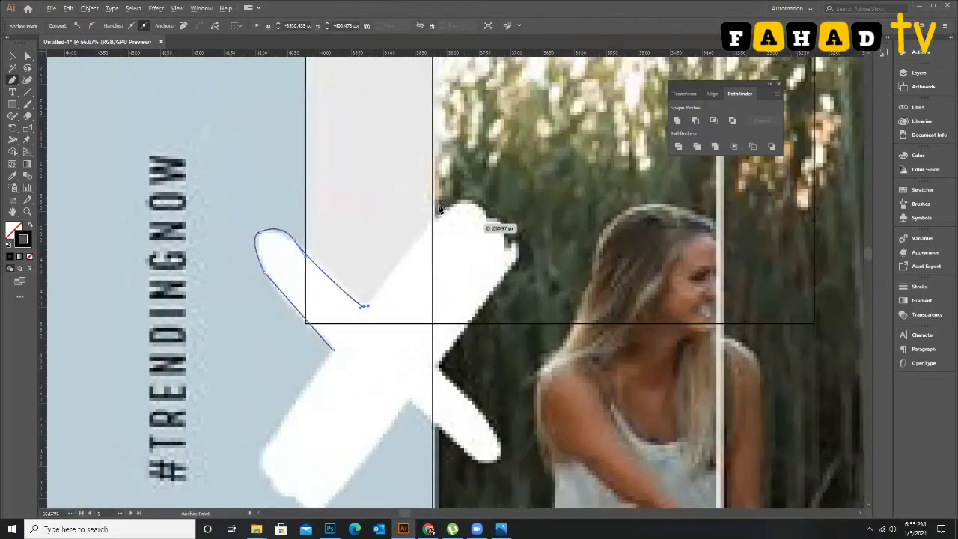
left_click_drag(452, 189, 489, 207)
left_click(496, 213)
left_click(515, 218)
left_click(522, 245)
left_click(530, 260)
scroll(485, 263, "down", 3)
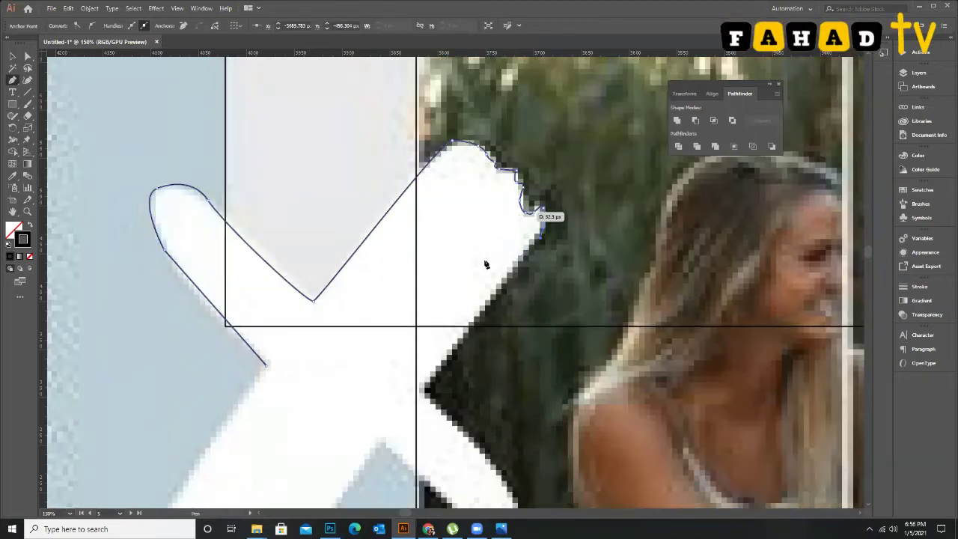
left_click(425, 345)
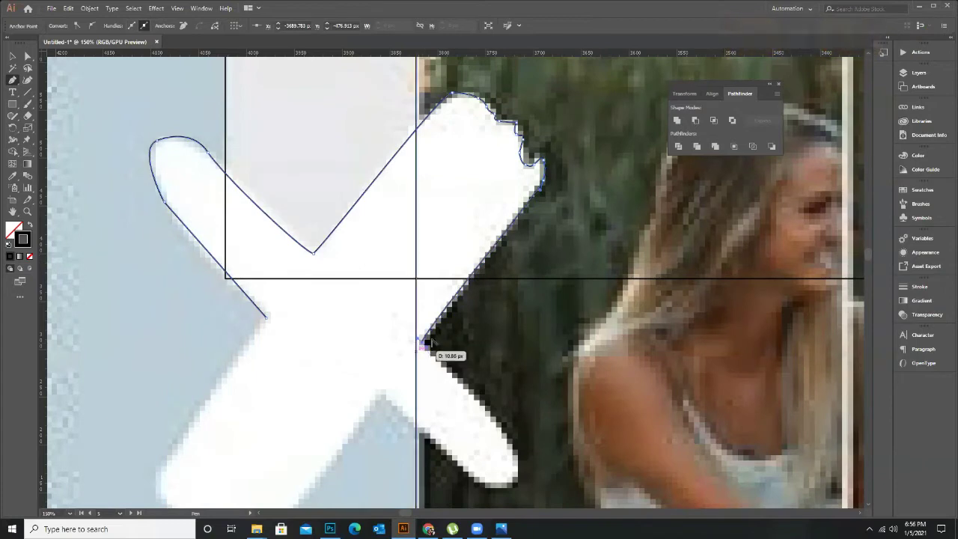
Outline the rounded lower-right arm of the X, continuing the path to the bottom notch.
scroll(426, 344, "down", 4)
scroll(424, 206, "up", 3)
scroll(422, 205, "up", 4)
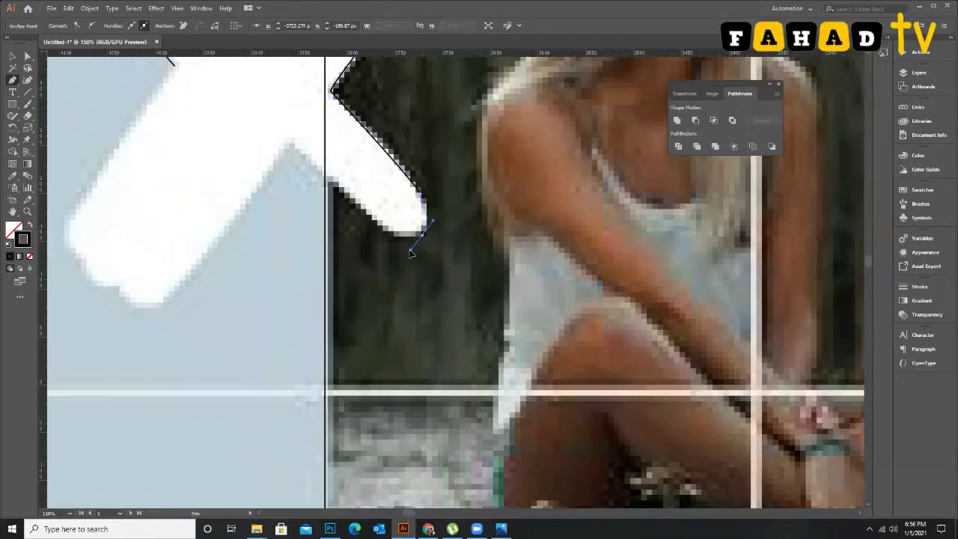
left_click(378, 226)
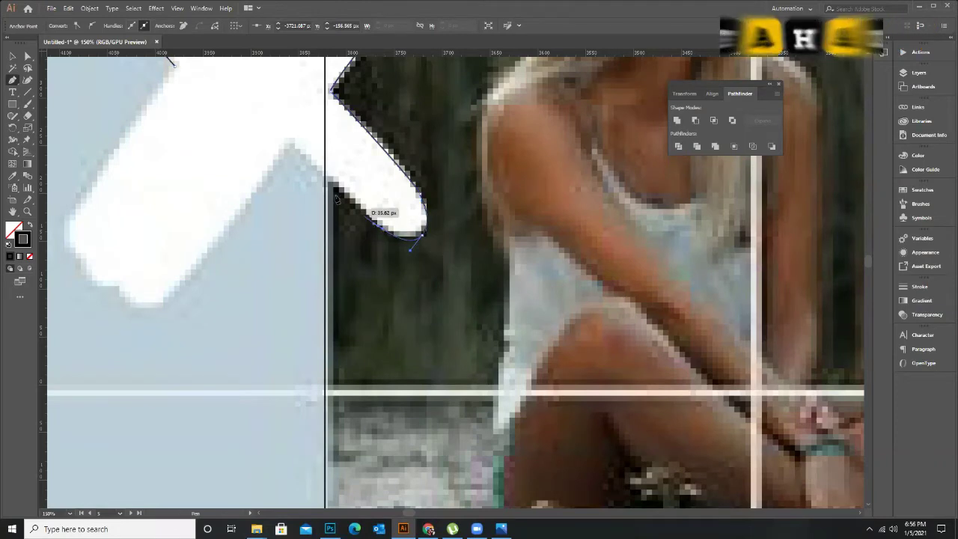
left_click(290, 142)
Trace the ragged lower-left arm of the X and close the path at its starting point.
left_click(162, 303)
left_click_drag(121, 299, 83, 269)
left_click(116, 286)
left_click(98, 286)
left_click(65, 222)
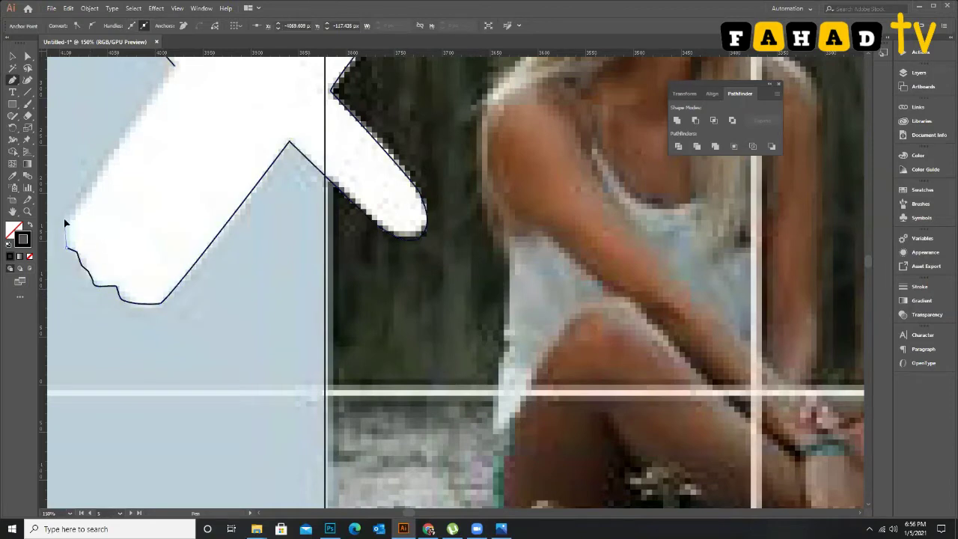
scroll(140, 157, "up", 2)
left_click(173, 127)
scroll(375, 252, "down", 3)
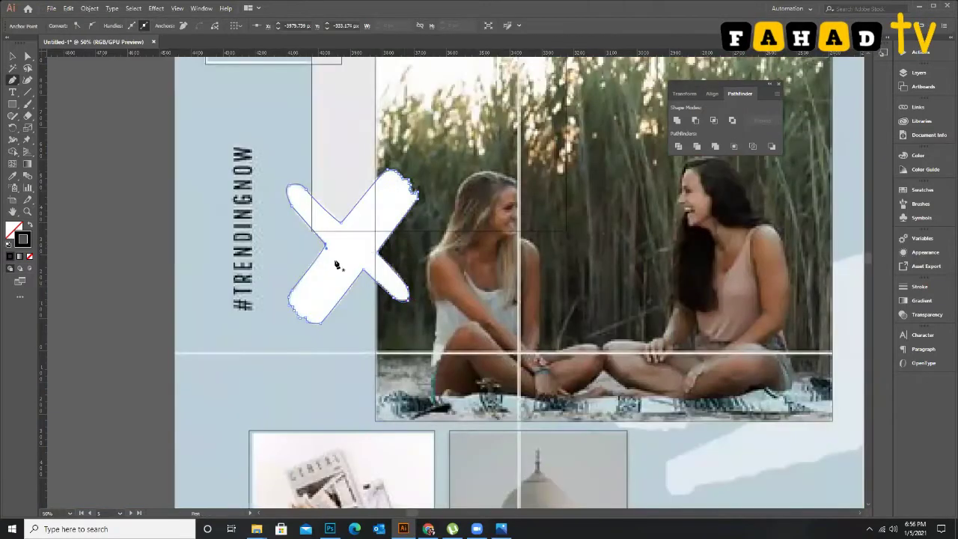
Smooth the traced X outline with the Smooth tool, then deselect it.
scroll(336, 264, "up", 1)
left_click(13, 116)
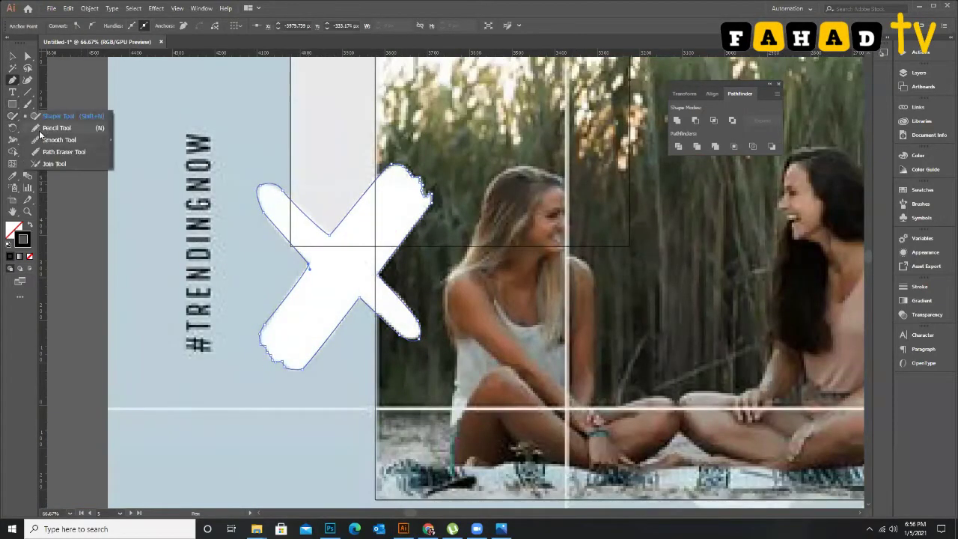
left_click(59, 140)
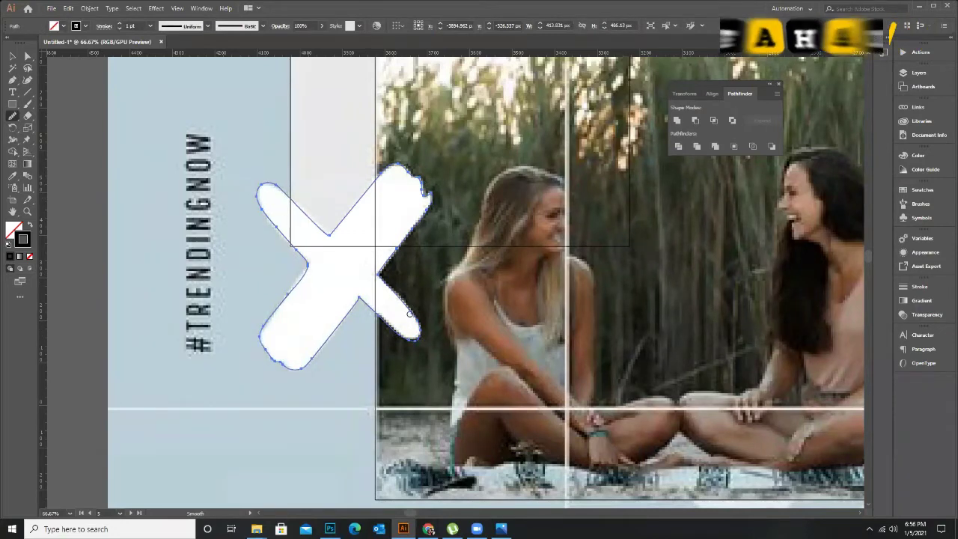
key("v")
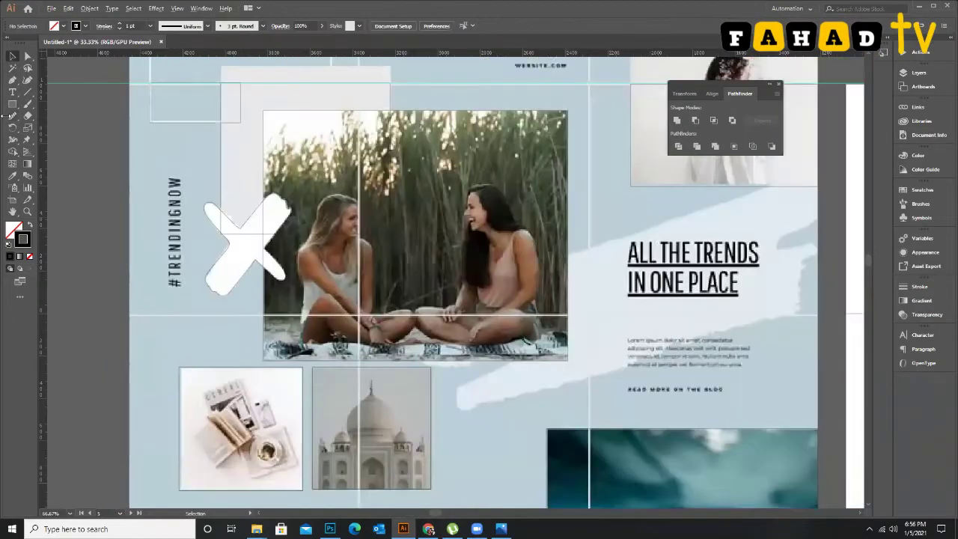
Trace the upper edge of the pale brush stroke behind "ALL THE TRENDS IN ONE PLACE" with the Pen tool, from the photo to the feed's edge.
left_click(12, 79)
scroll(422, 251, "up", 2)
left_click_drag(353, 229, 465, 197)
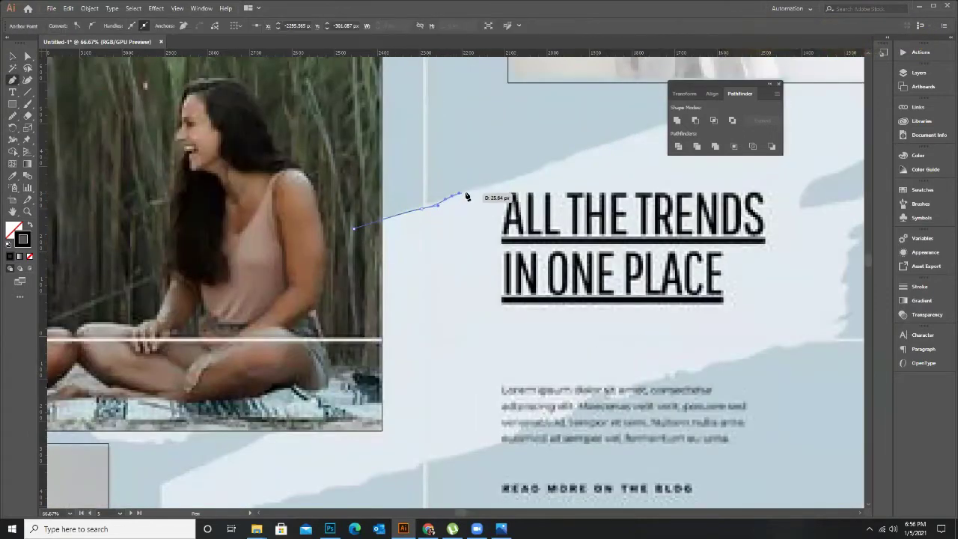
left_click(493, 186)
left_click(513, 178)
left_click(527, 175)
left_click(541, 166)
scroll(442, 220, "down", 3)
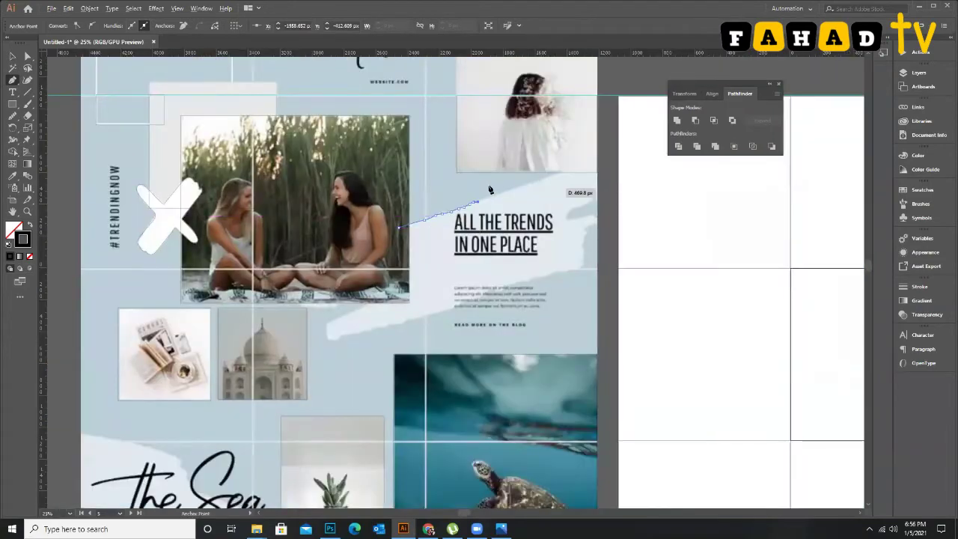
scroll(509, 188, "up", 2)
left_click(517, 178)
left_click_drag(558, 163, 653, 133)
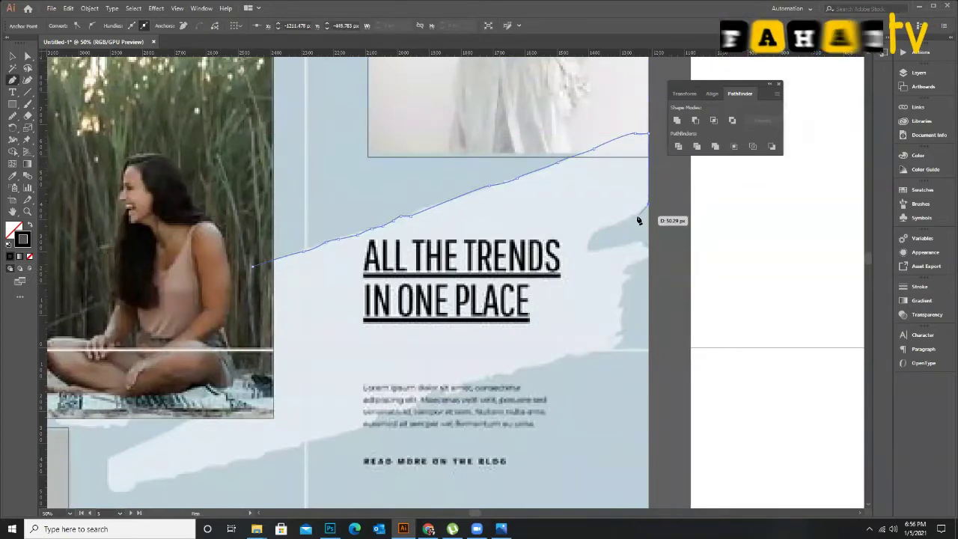
Follow the notch and ragged right end of the pale brush stroke with the path.
left_click(604, 227)
left_click(588, 249)
left_click_drag(599, 249, 627, 244)
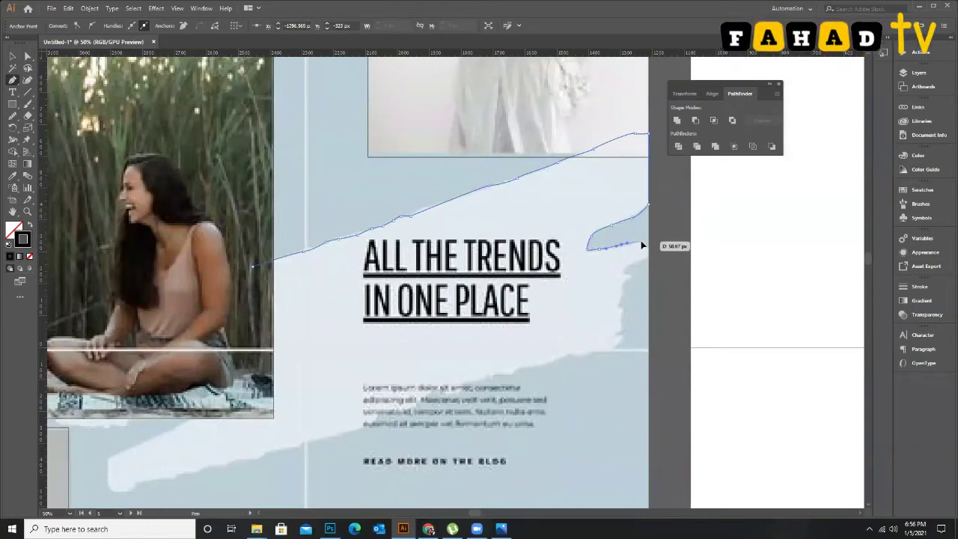
left_click(623, 271)
left_click_drag(629, 276, 628, 280)
left_click(621, 289)
left_click(620, 290)
Trace the lower edge of the pale brush stroke across the paragraph text towards its lower-left tip.
left_click_drag(619, 320, 471, 385)
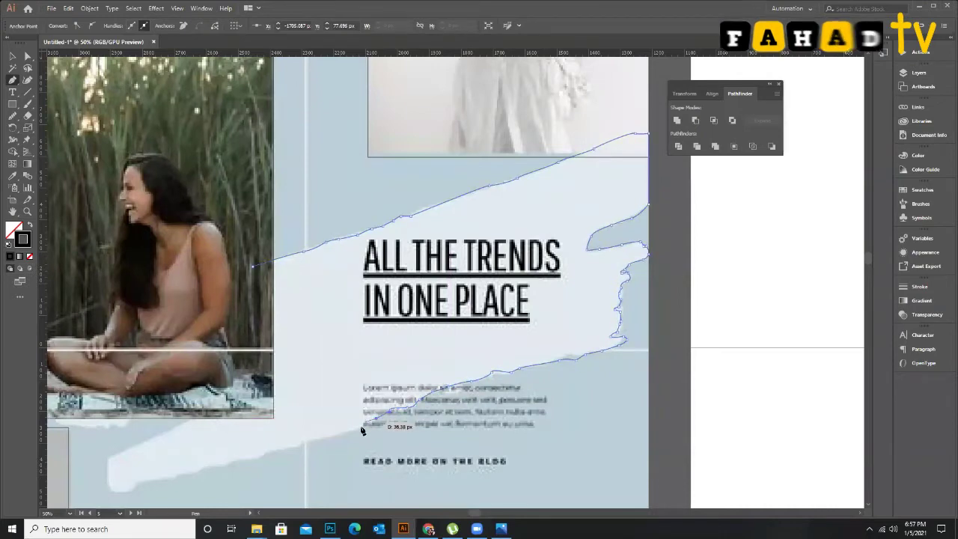
left_click(333, 433)
scroll(531, 325, "down", 2)
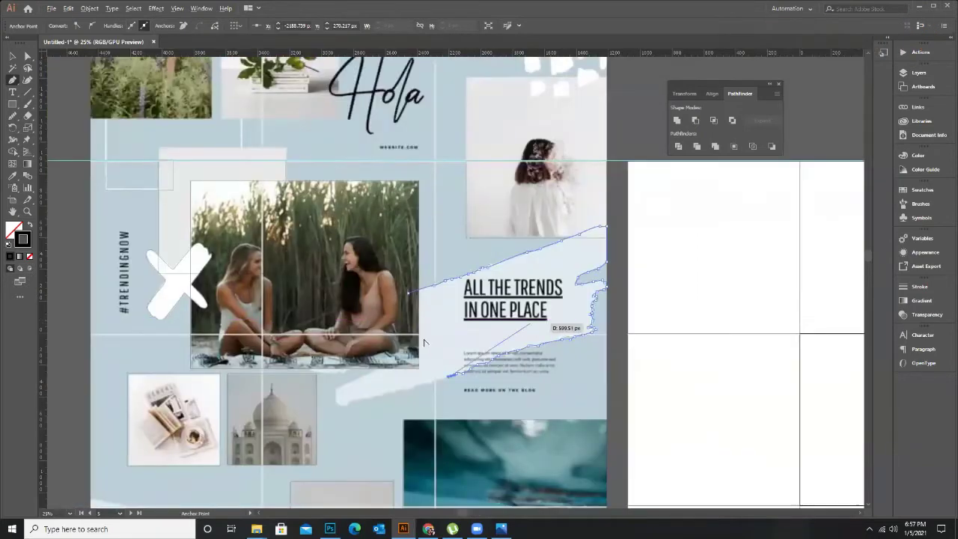
scroll(438, 329, "down", 1)
scroll(427, 334, "up", 2)
left_click(439, 326)
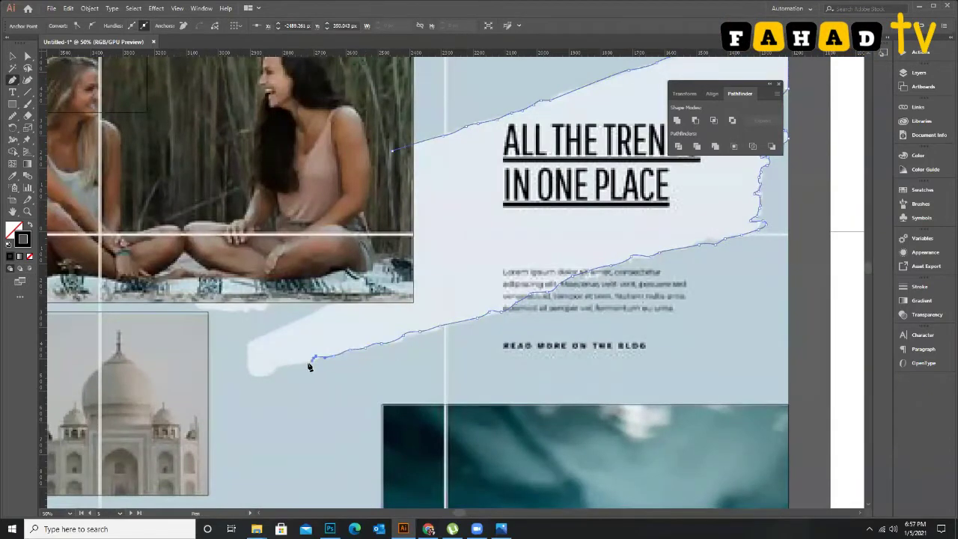
Outline the brush stroke's lower-left tip, run the path back over the women's photo and close it at its starting point.
left_click_drag(278, 367, 364, 292)
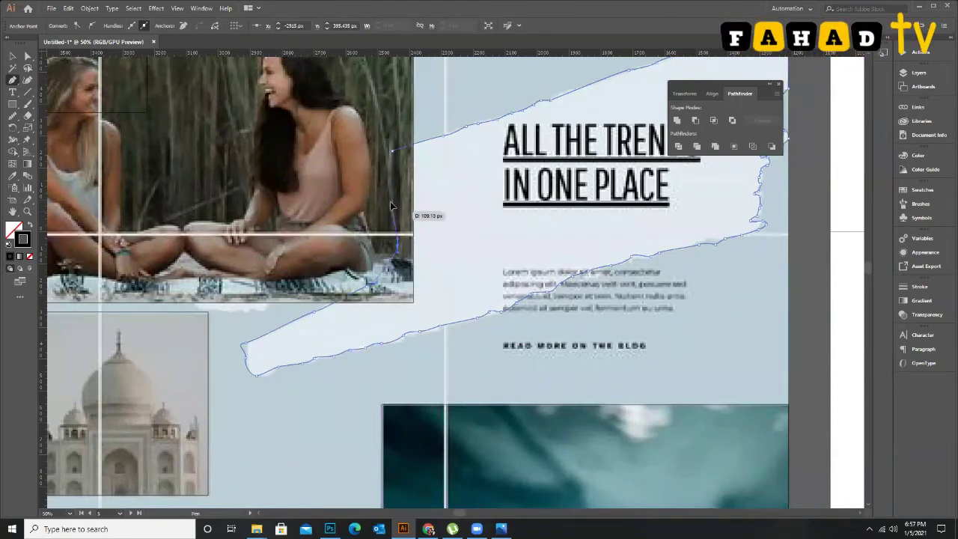
left_click(393, 150)
scroll(427, 229, "down", 1)
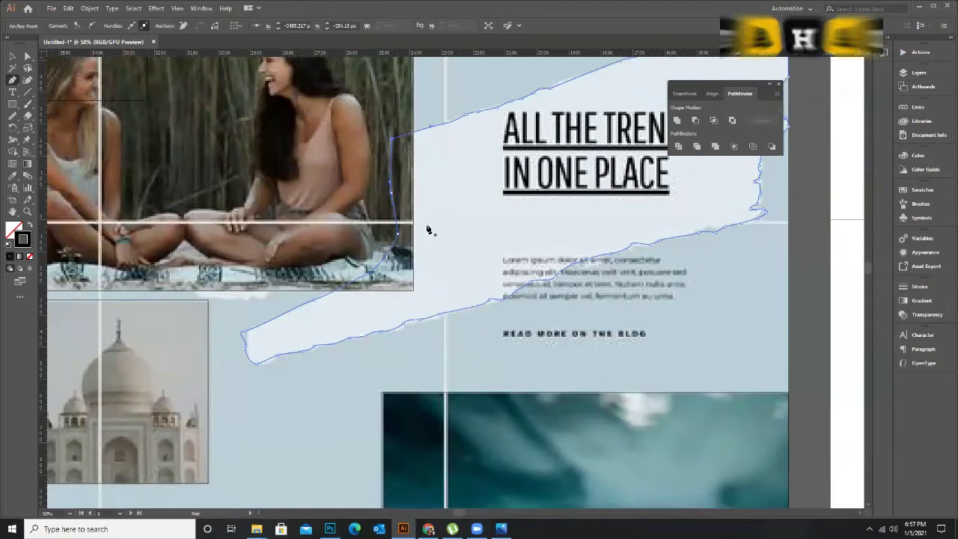
Trace the upper edge of the pale brush stroke behind "The Sea" with the Pen tool, from the feed's edge to its ragged end.
scroll(442, 285, "down", 1)
scroll(491, 280, "down", 2)
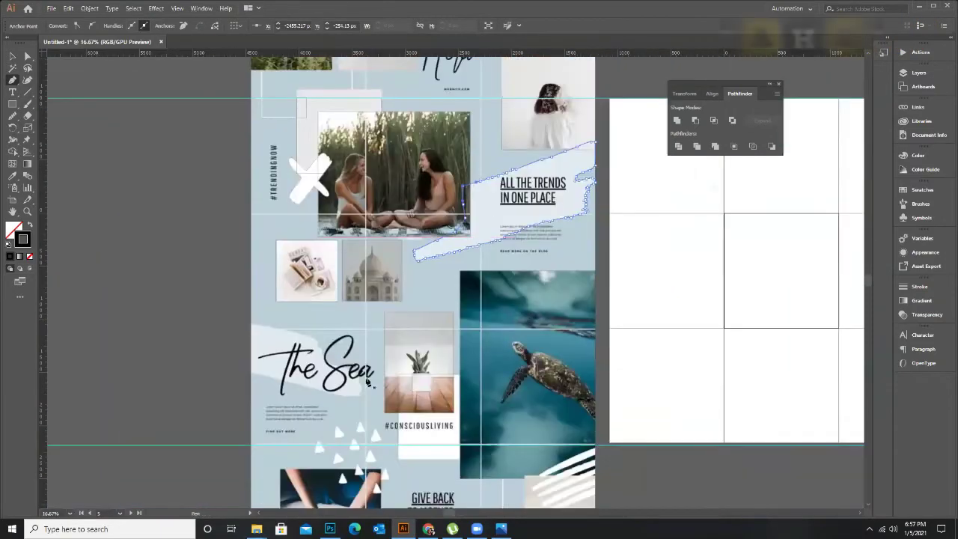
scroll(289, 280, "down", 3)
scroll(289, 280, "up", 5)
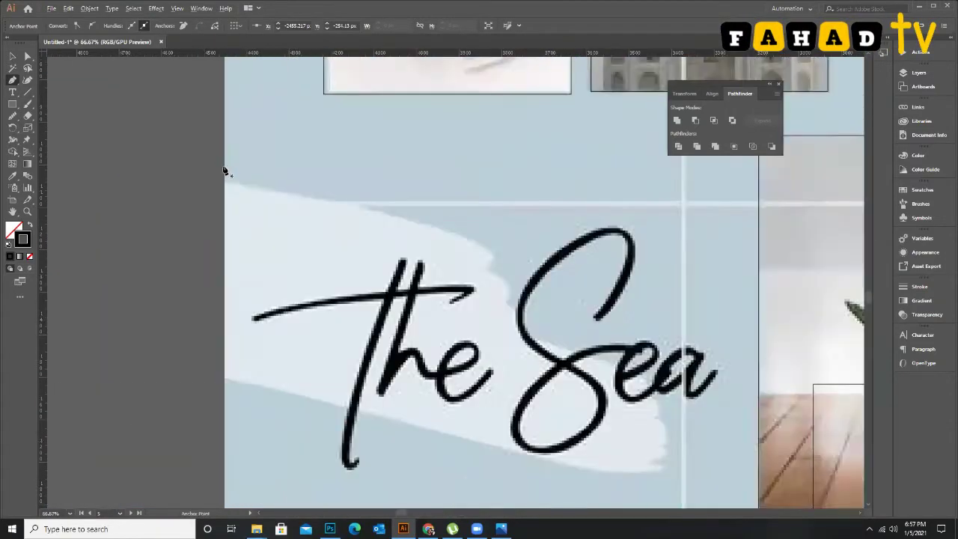
left_click(217, 168)
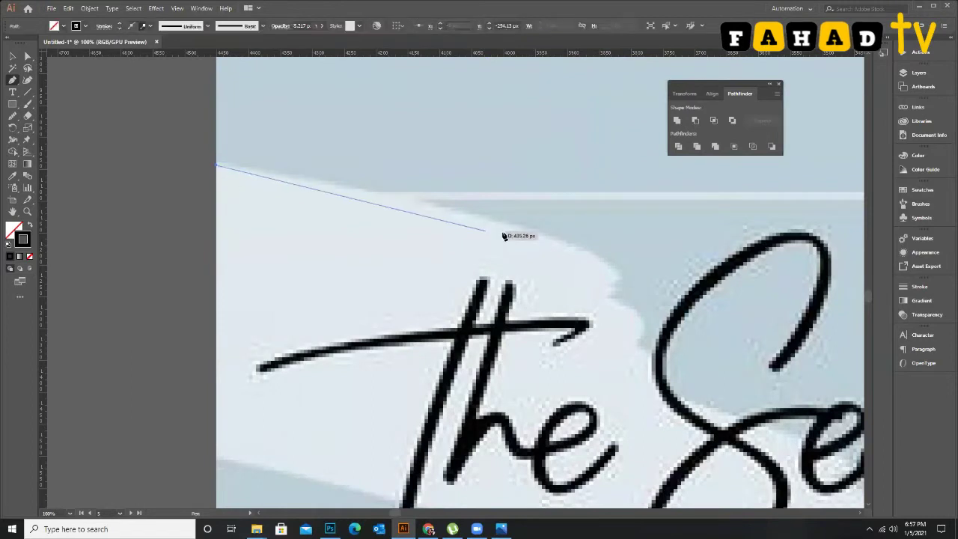
left_click_drag(620, 271, 726, 340)
left_click(620, 270)
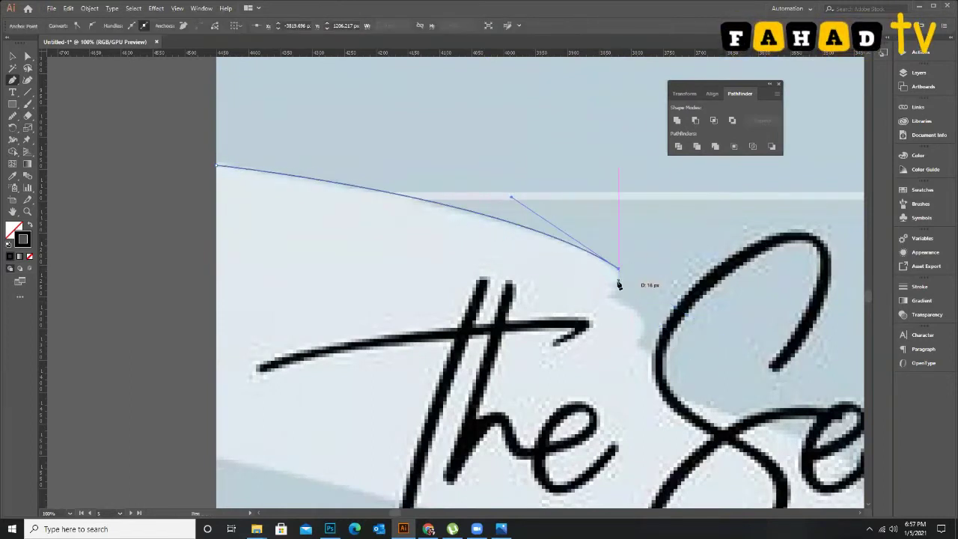
Continue the path along the stroke's ragged notches and behind the "Sea" lettering down to its lower-right tip.
left_click_drag(631, 308, 655, 362)
scroll(635, 335, "down", 3)
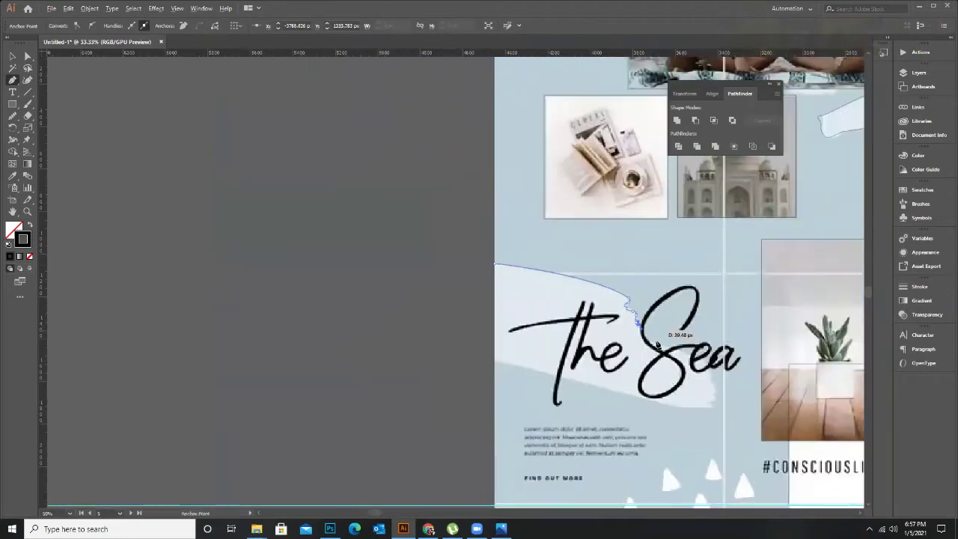
scroll(677, 350, "up", 3)
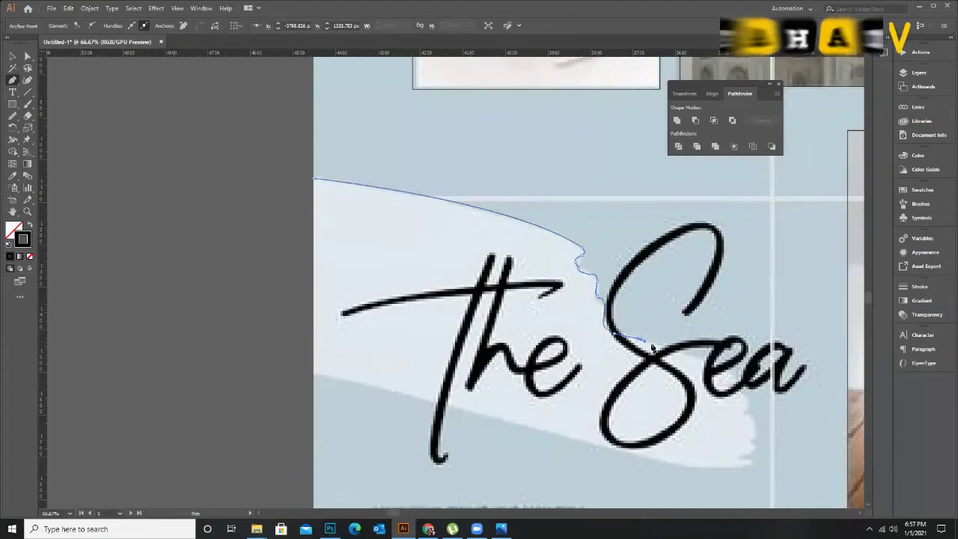
left_click_drag(709, 363, 726, 372)
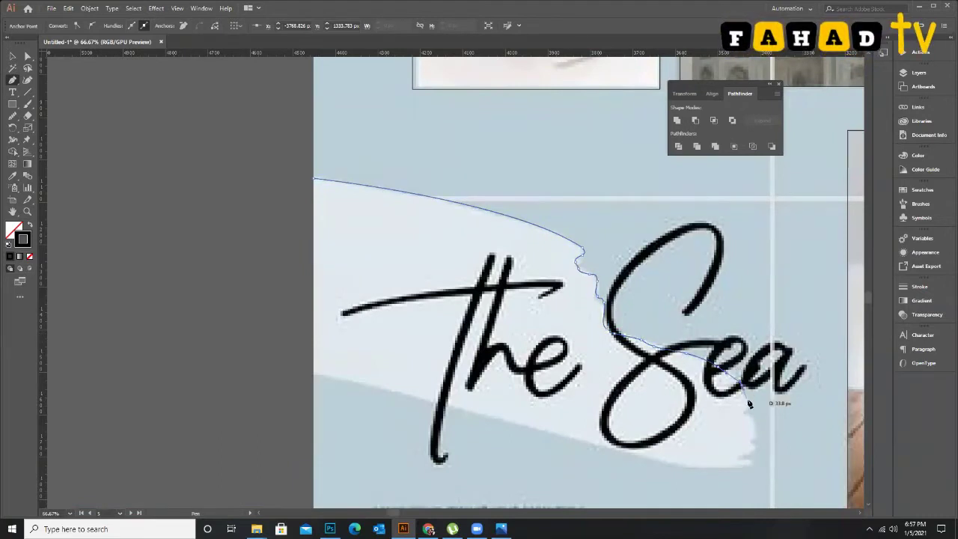
mouse_move(752, 417)
left_mouse_down()
mouse_move(753, 451)
mouse_move(737, 468)
mouse_move(663, 467)
left_mouse_up()
left_click(750, 442)
left_click(754, 467)
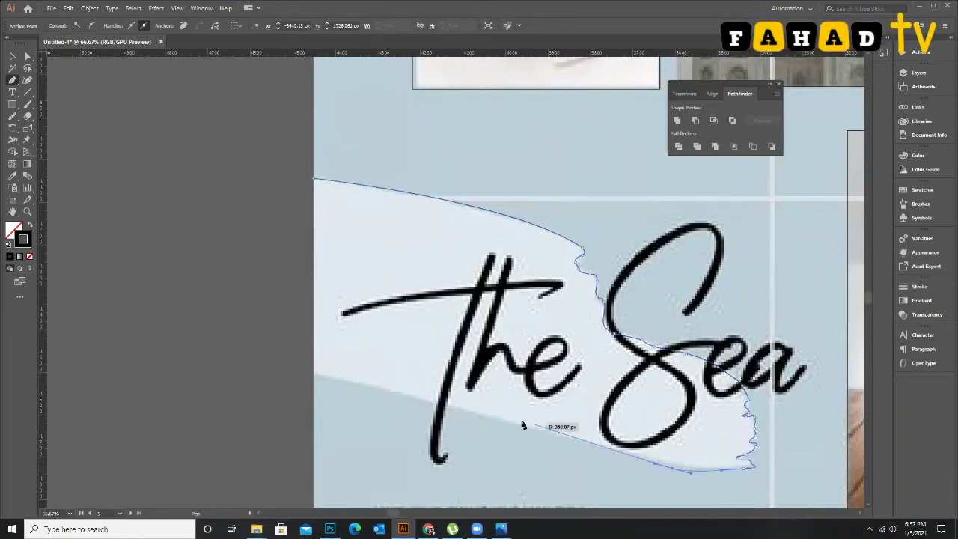
Trace the lower edge of the "The Sea" brush stroke back to the feed's edge and close the path at its starting point.
left_click_drag(397, 395, 378, 393)
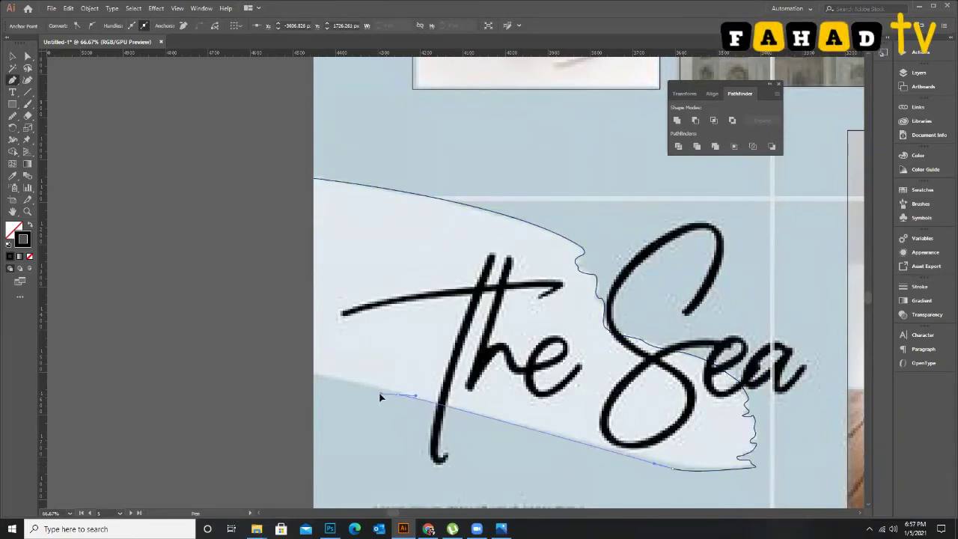
left_click(313, 376)
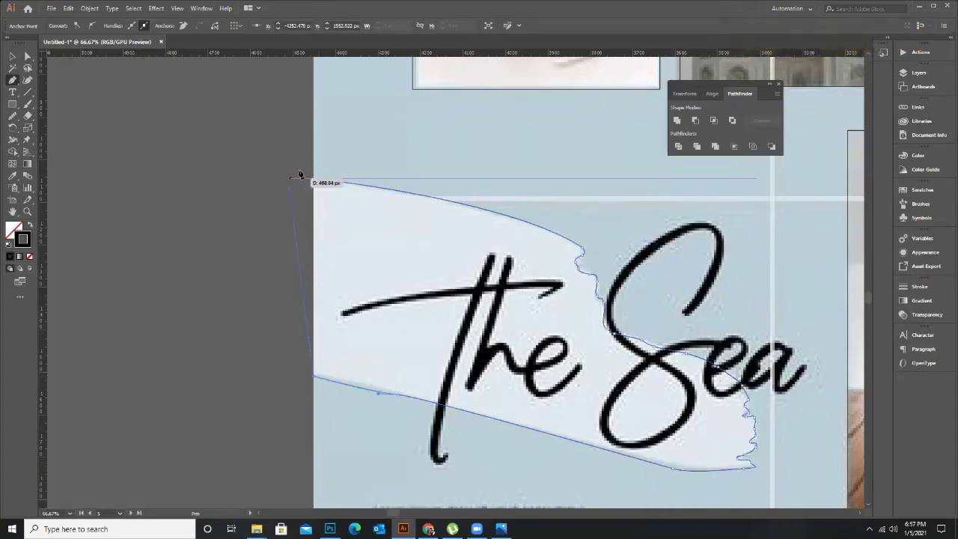
left_click(313, 179)
Outline the three white triangles lying fully above the lower guide with closed, slightly rounded Pen paths.
scroll(573, 347, "down", 4)
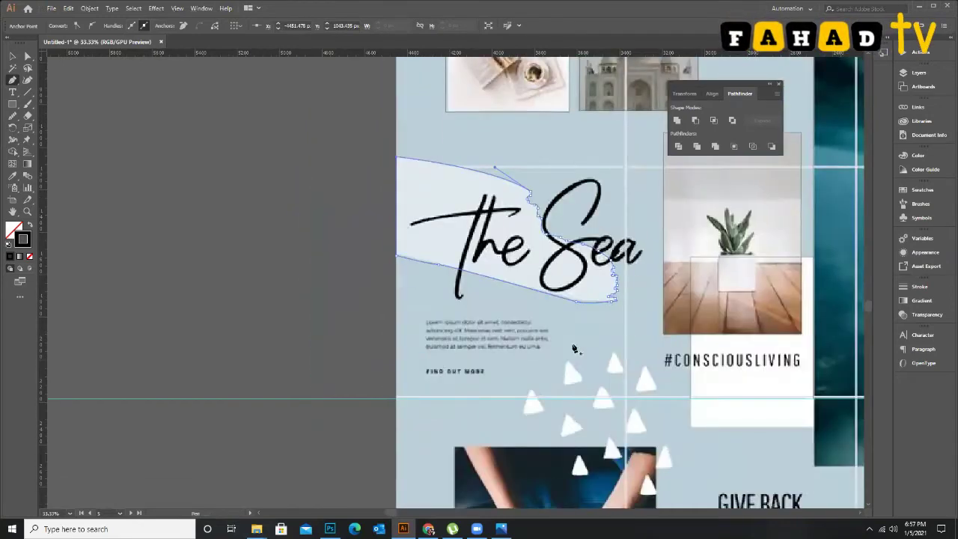
scroll(628, 376, "up", 2)
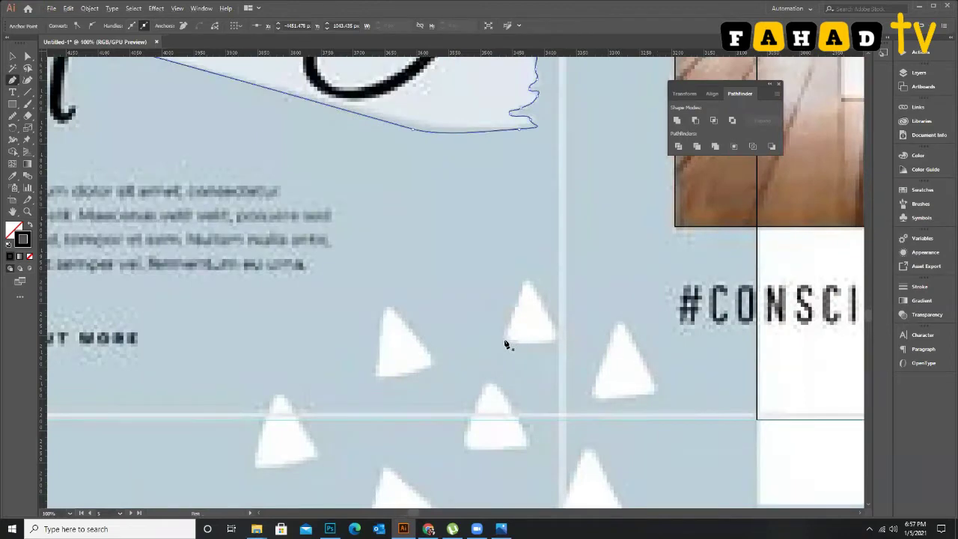
left_click(506, 340)
left_click(558, 339)
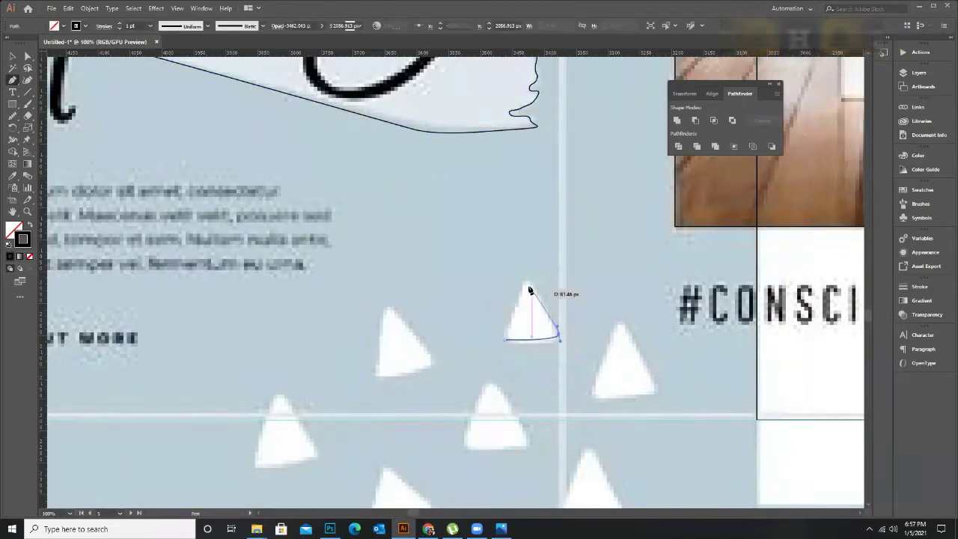
left_click(528, 282)
left_click(508, 341)
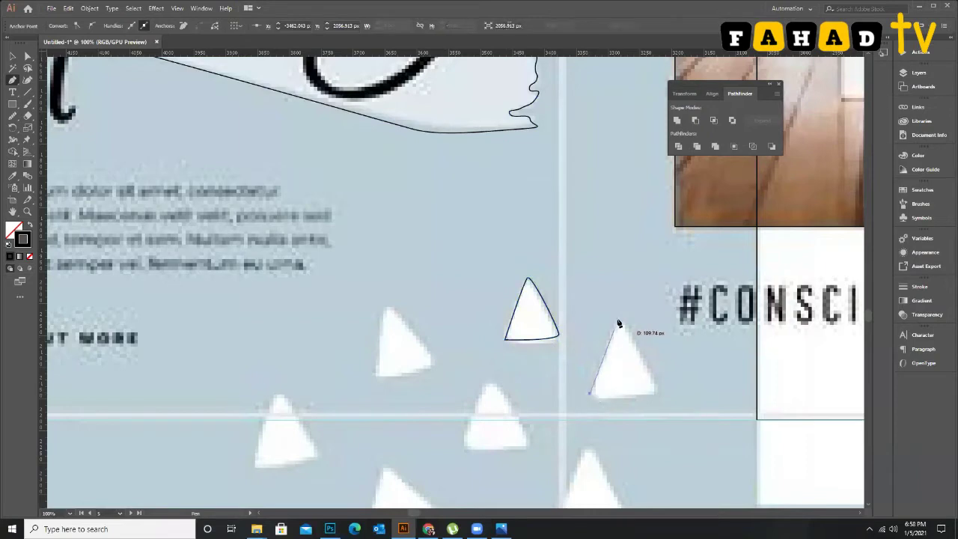
left_click_drag(620, 321, 625, 326)
left_click(660, 388)
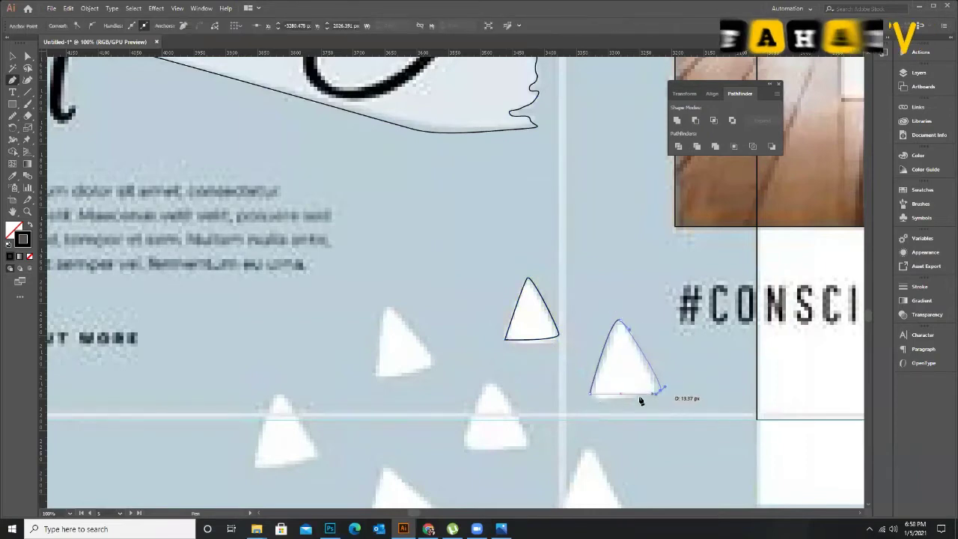
left_click(376, 372)
left_click(384, 306)
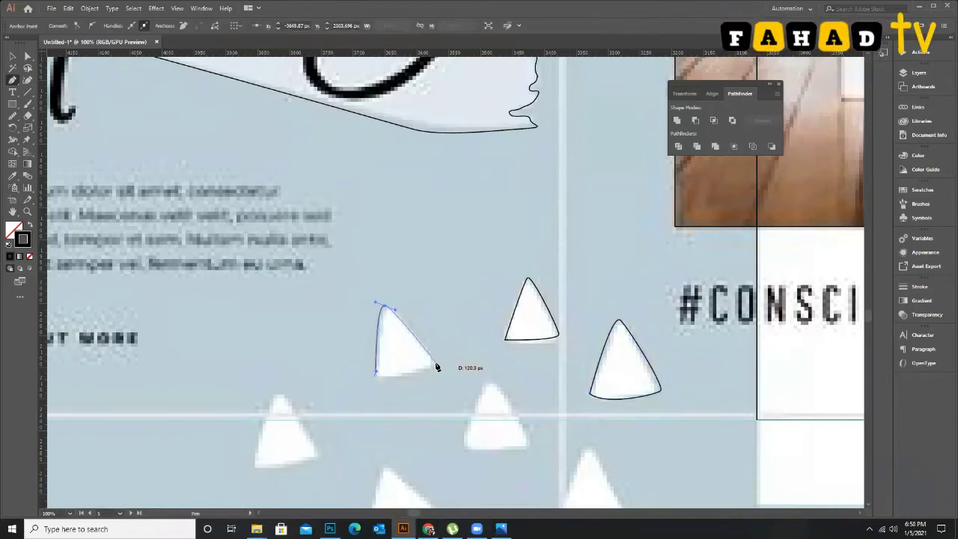
Outline the part of the middle white triangle above the lower grid line, closing the path with a flat base.
scroll(367, 365, "down", 3, "alt")
scroll(317, 315, "up", 4, "alt")
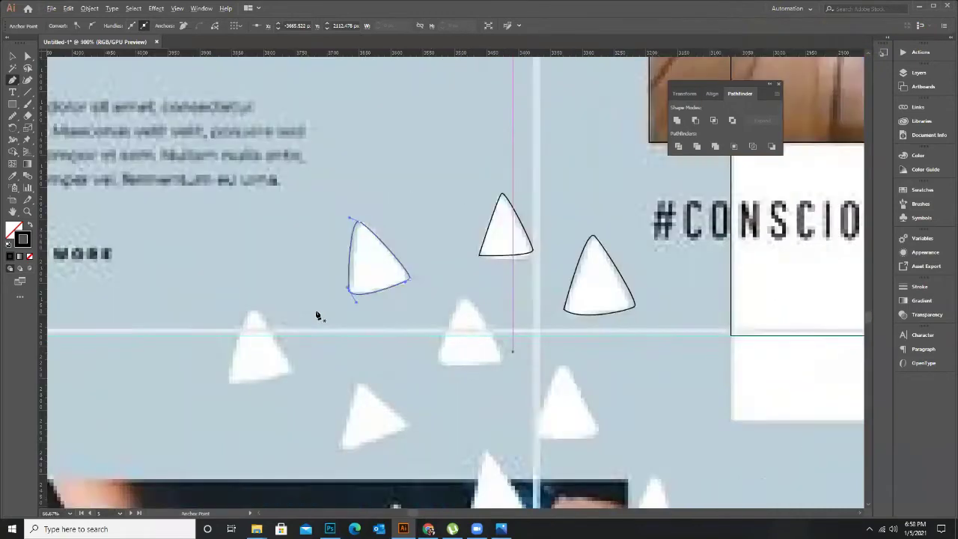
scroll(317, 315, "up", 4, "alt")
left_click(320, 288)
left_click_drag(368, 184, 389, 202)
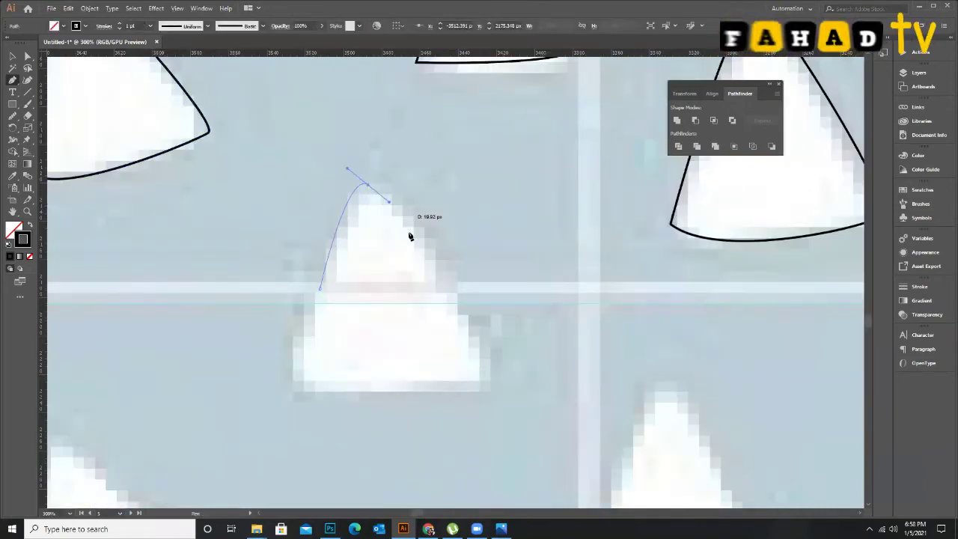
left_click_drag(449, 286, 450, 292)
left_click_drag(348, 296, 286, 264)
scroll(312, 309, "down", 3, "alt")
scroll(278, 302, "up", 3, "alt")
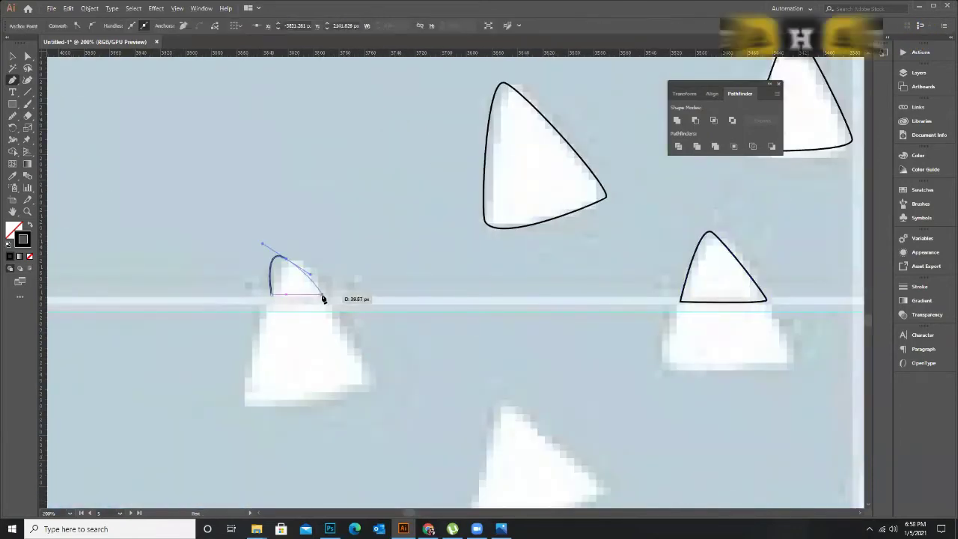
key("ctrl+z")
key("z")
key("ctrl+z")
Trace the tip of the leftmost white triangle above the lower grid line with the Pen tool and close the path.
left_click(12, 80)
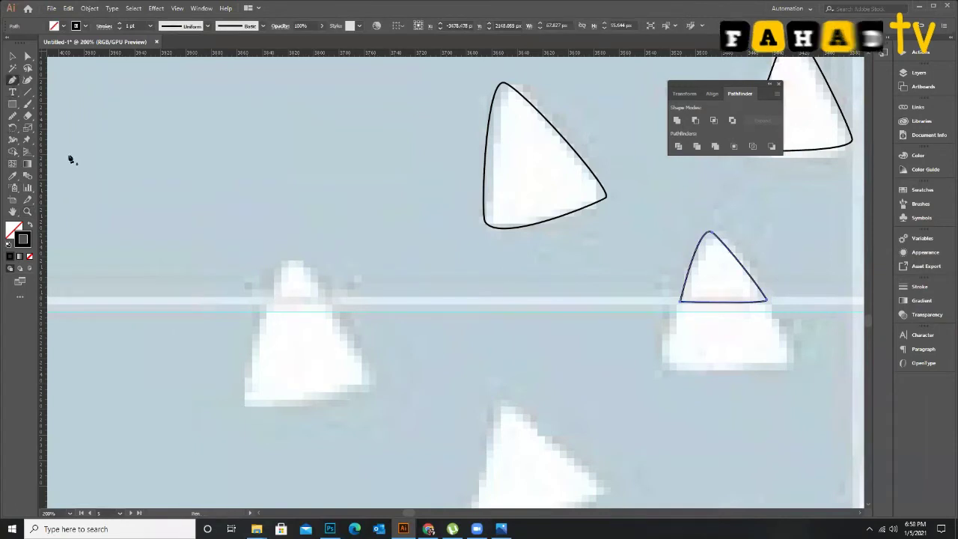
left_click_drag(271, 289, 322, 298)
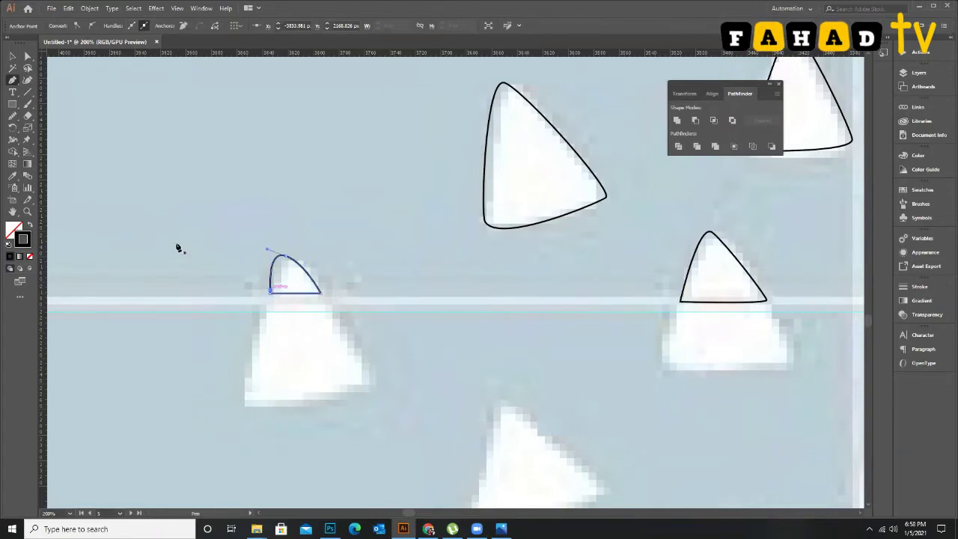
Check the traced outlines across the reference feed section and compare its layout with the blank nine-artboard grid.
scroll(300, 256, "down", 5)
scroll(369, 257, "up", 2)
scroll(372, 257, "down", 1)
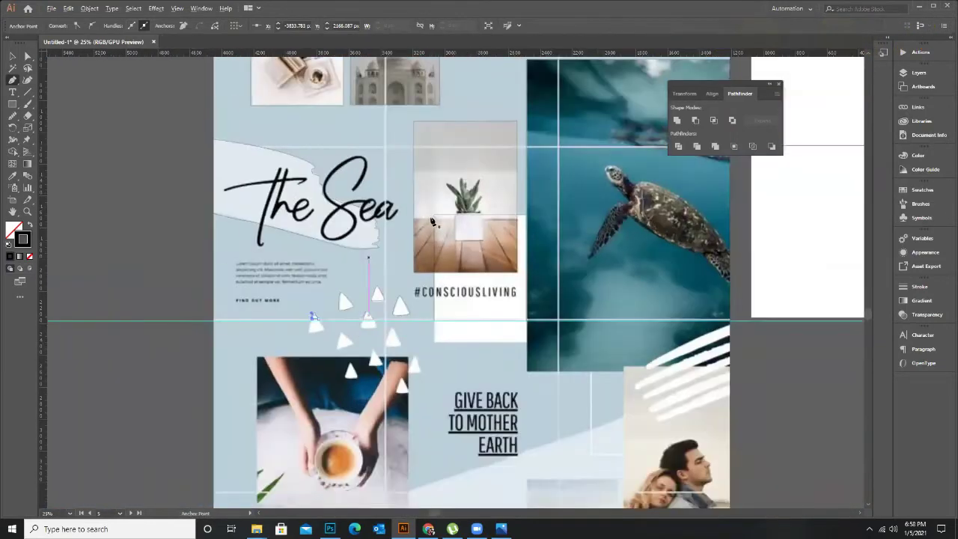
scroll(453, 222, "up", 3)
scroll(278, 232, "down", 2)
scroll(427, 205, "up", 2)
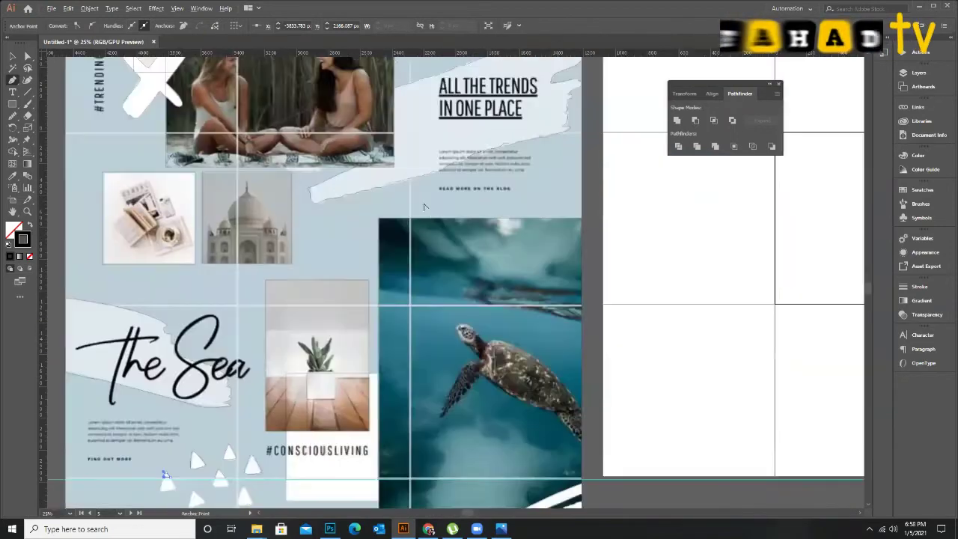
scroll(424, 206, "down", 1)
scroll(219, 197, "up", 1)
scroll(296, 194, "down", 1)
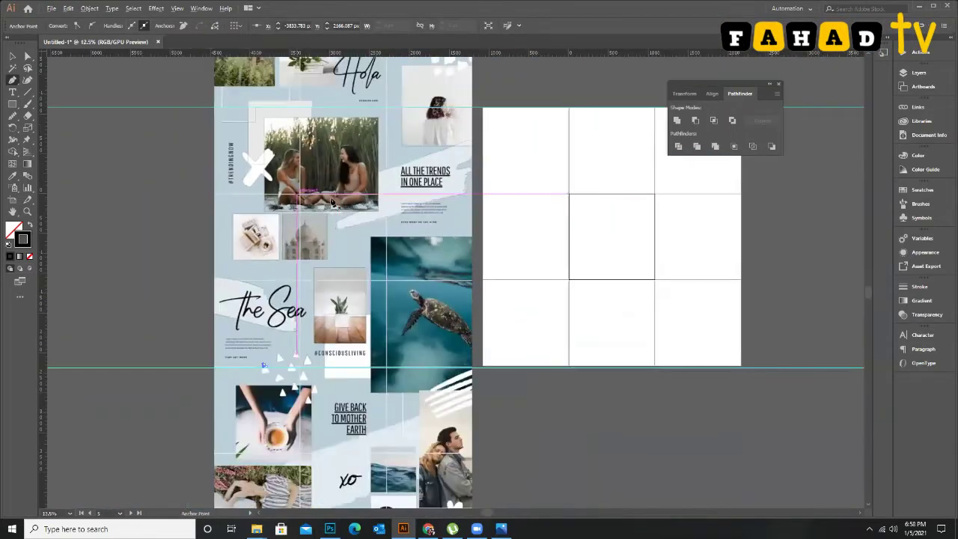
Draw a square of about 3245 px covering all nine artboards and fill it with the pale blue sampled from the reference feed.
left_click(14, 104)
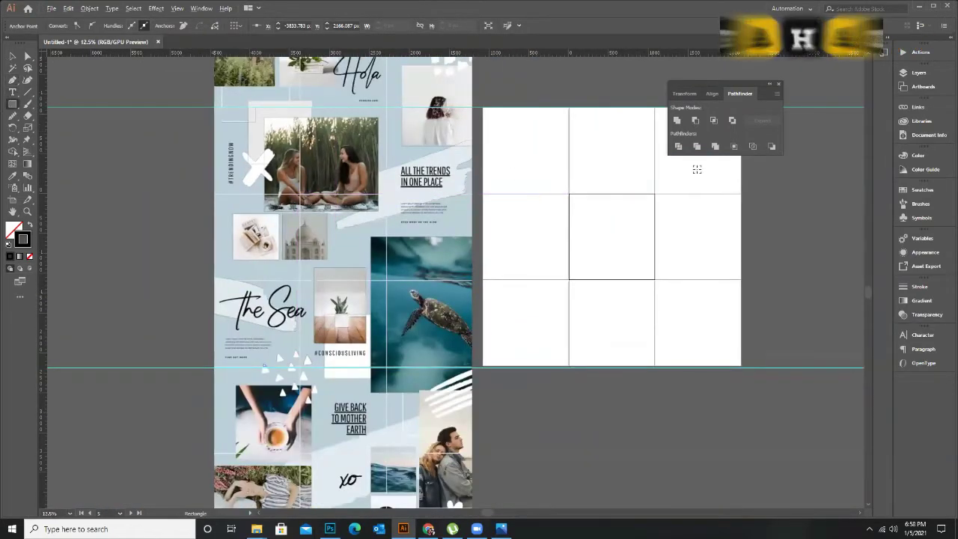
scroll(697, 169, "up", 3)
scroll(366, 160, "down", 3)
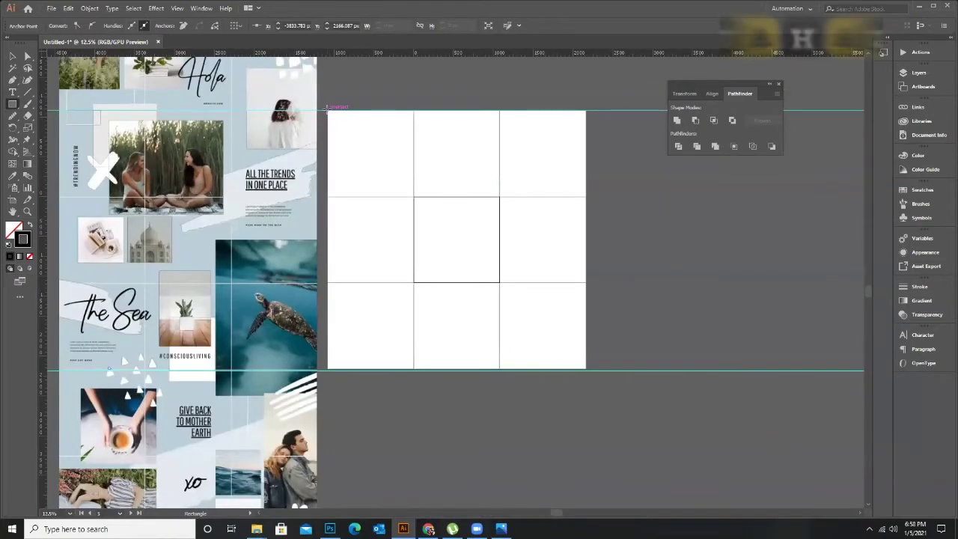
left_click_drag(329, 109, 585, 367)
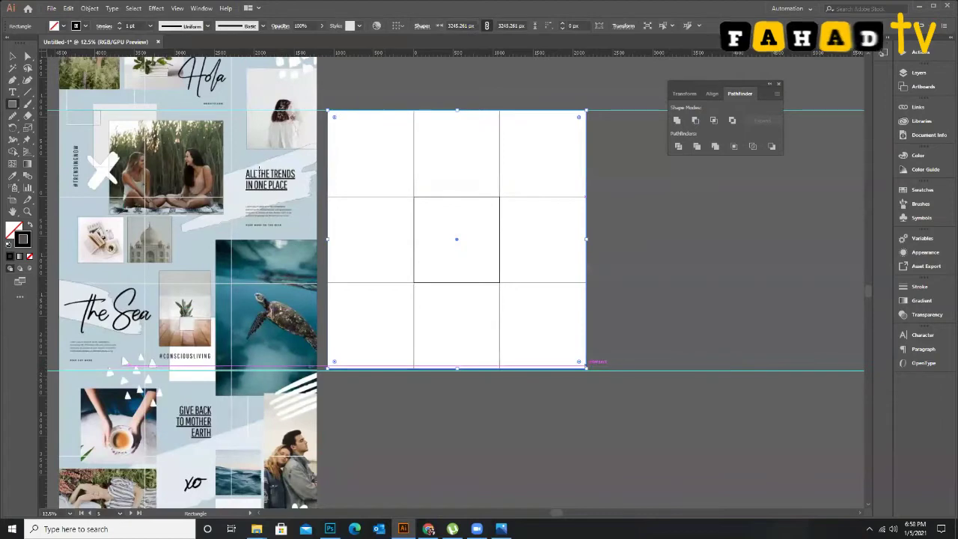
key("i")
left_click(238, 210)
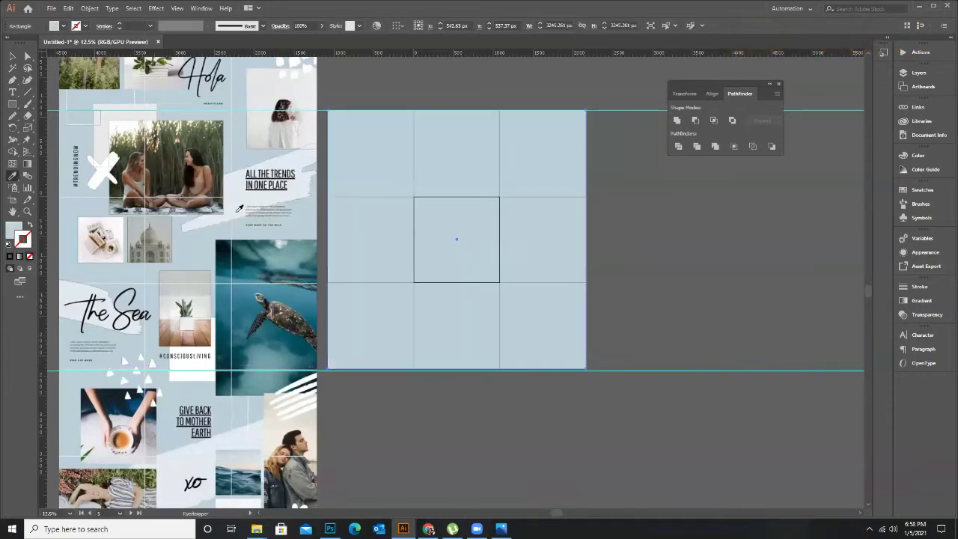
scroll(177, 228, "up", 2)
scroll(389, 229, "down", 2)
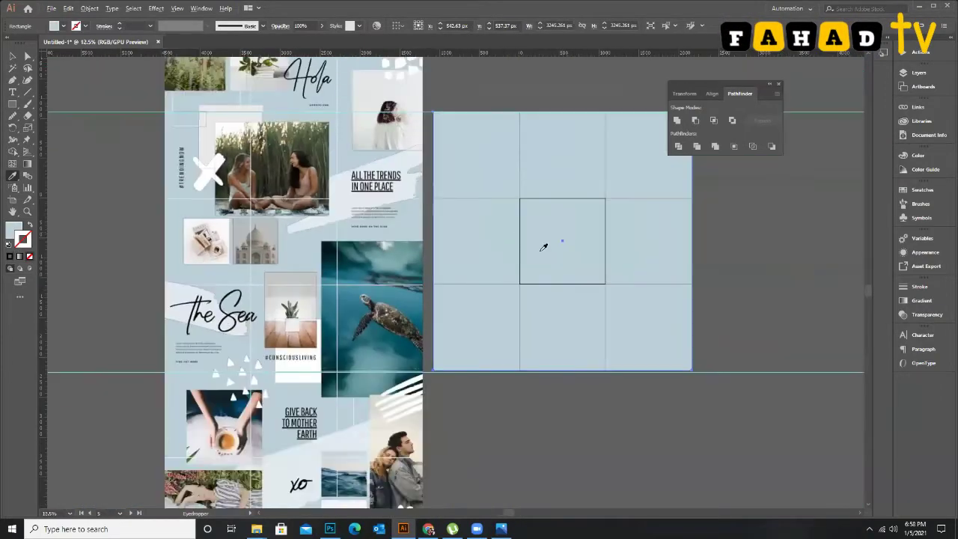
left_click(14, 57)
left_click(453, 153)
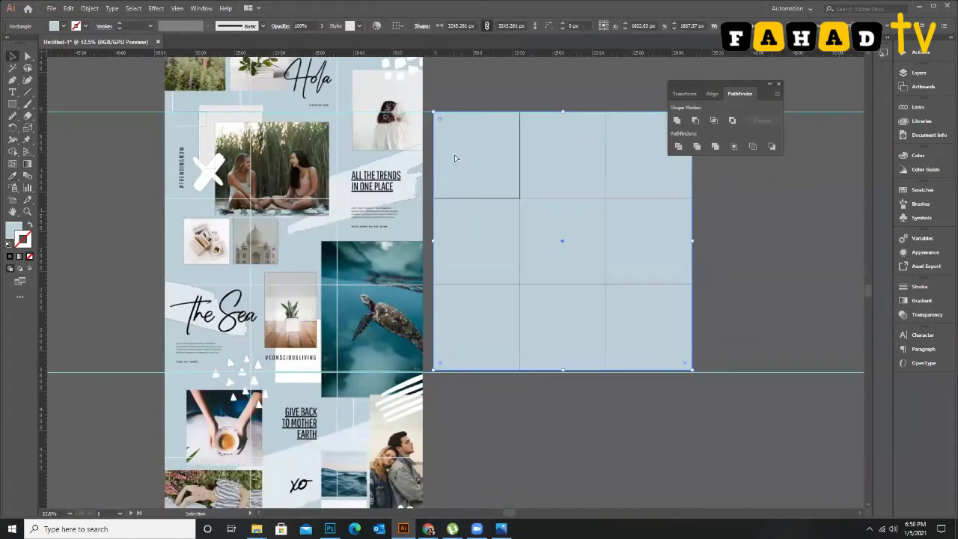
key("a")
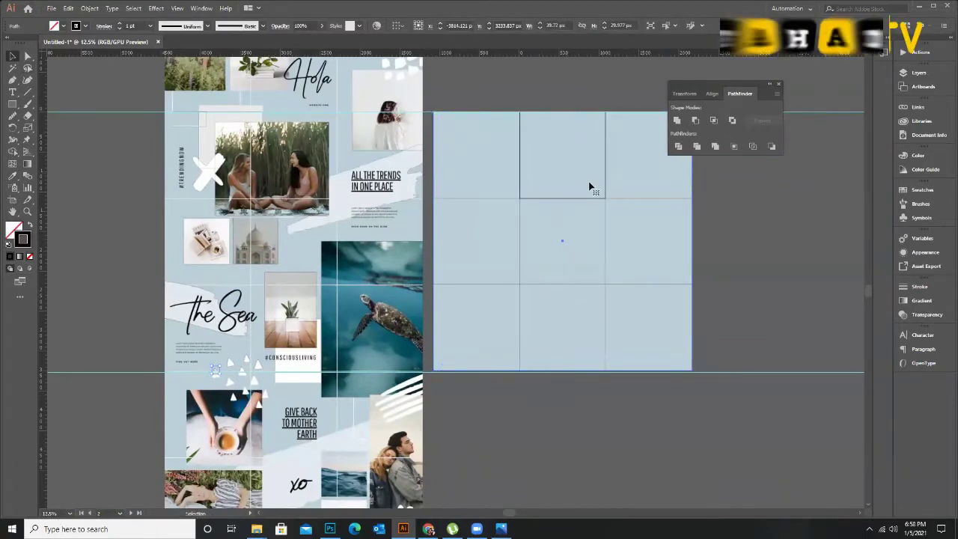
key("v")
key("ctrl+shift+a")
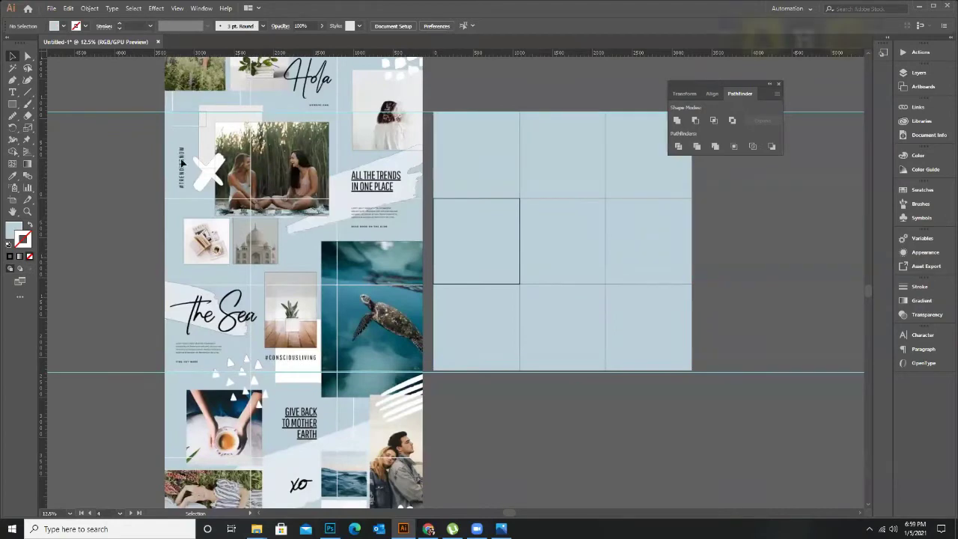
Remove the two horizontal guides marking the upper and lower limits of the traced feed section.
left_click_drag(137, 110, 430, 400)
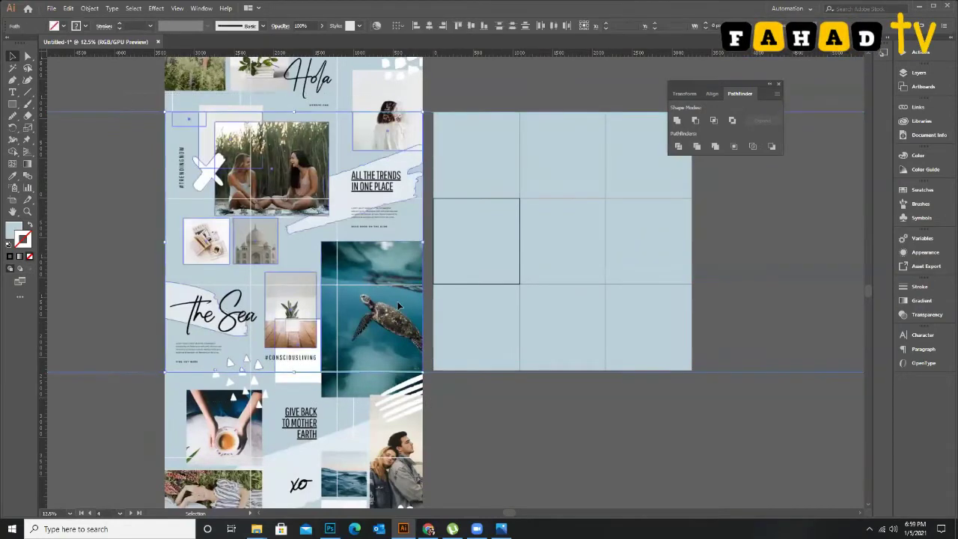
left_click(104, 133)
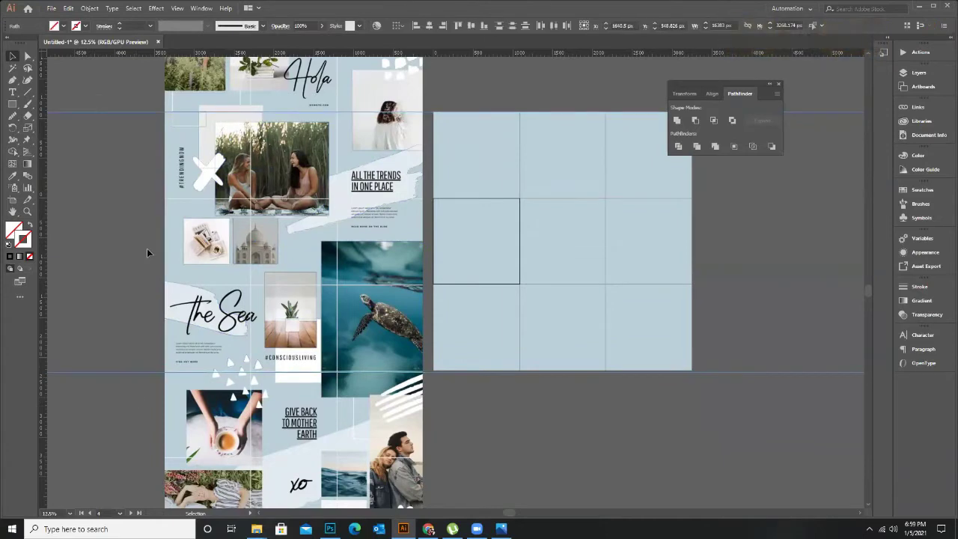
key("ctrl+shift+a")
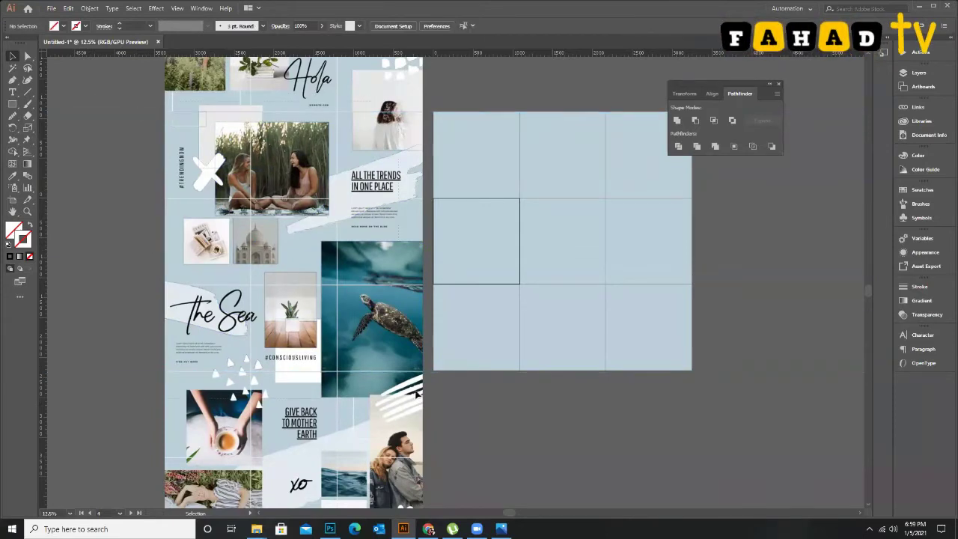
Move all the traced outlines from the reference feed onto the nine-artboard grid, lined up over the pale blue background.
left_click(369, 304)
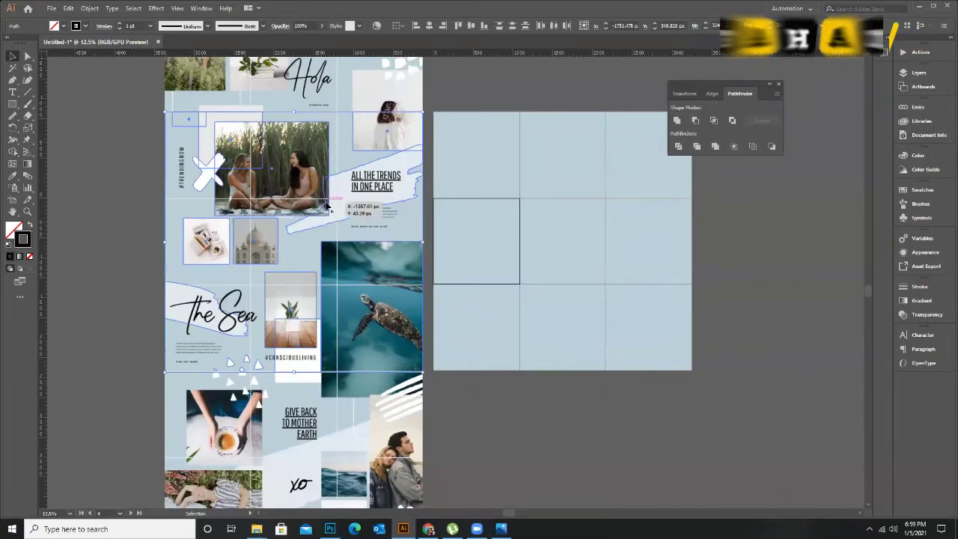
left_click_drag(351, 208, 595, 222)
left_click_drag(759, 92, 850, 102)
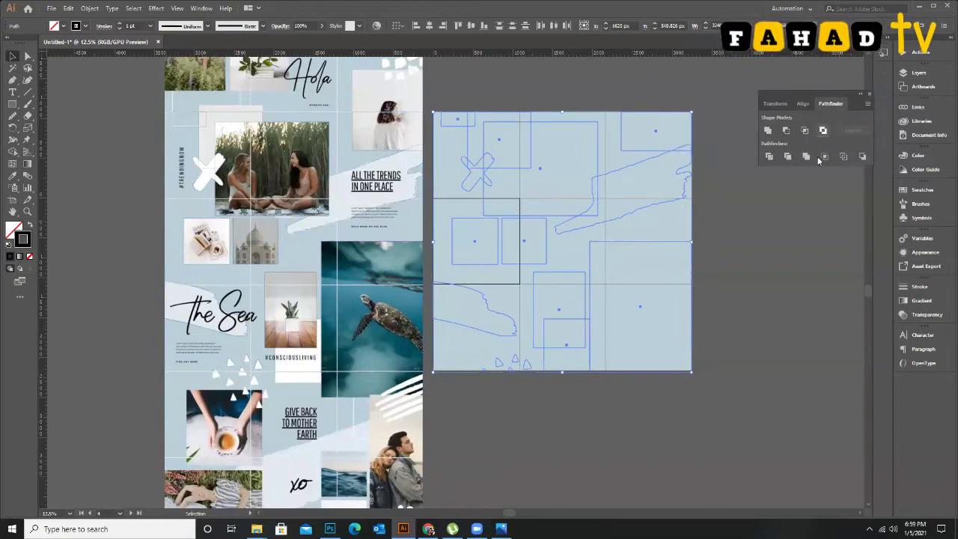
left_click(792, 261)
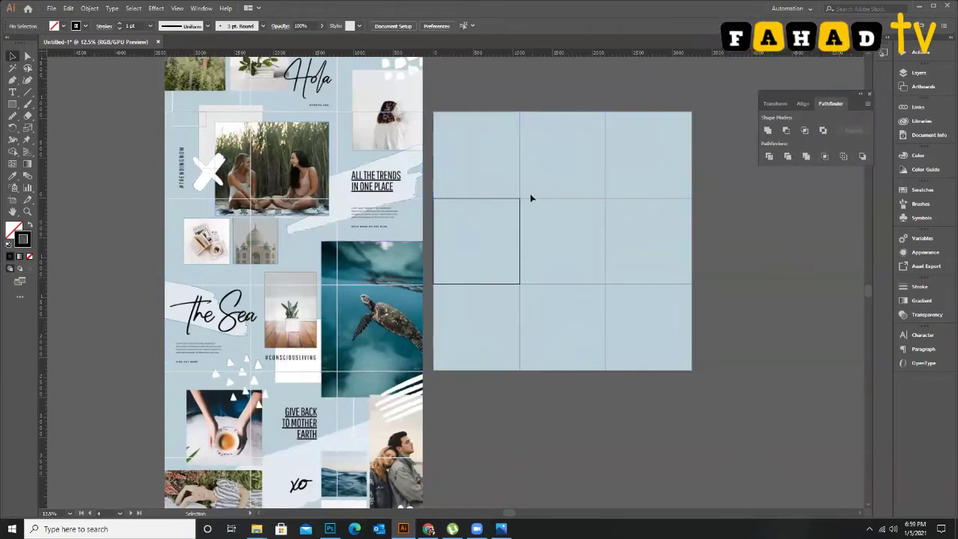
key("ctrl+a")
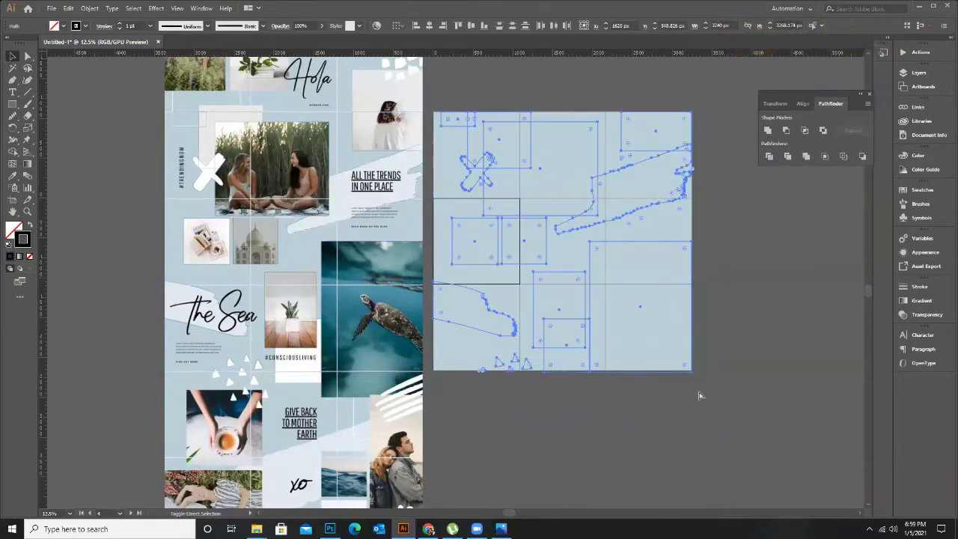
left_click(729, 292)
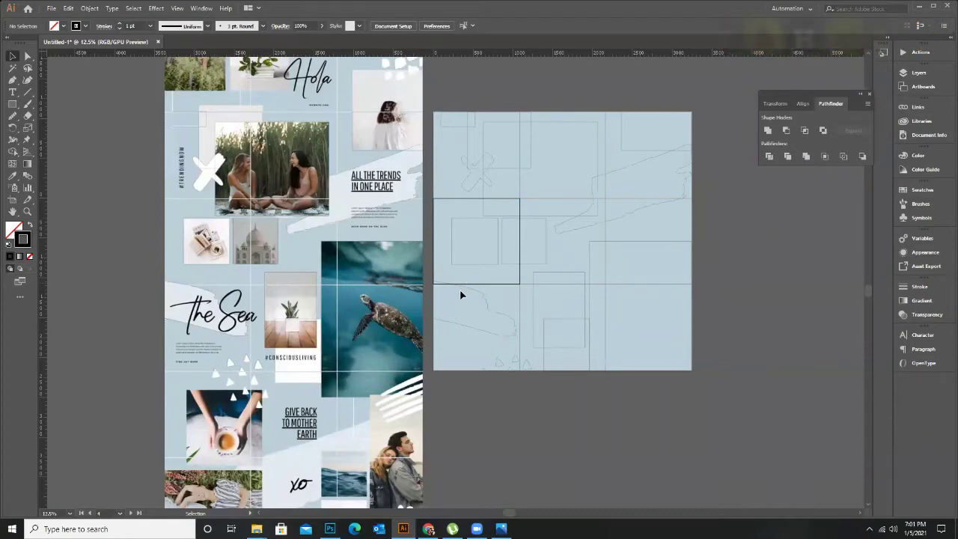
Fill the panel rectangle behind the X mark with the off-white sampled from the matching panel in the reference feed.
scroll(480, 148, "up", 1)
left_click(480, 147)
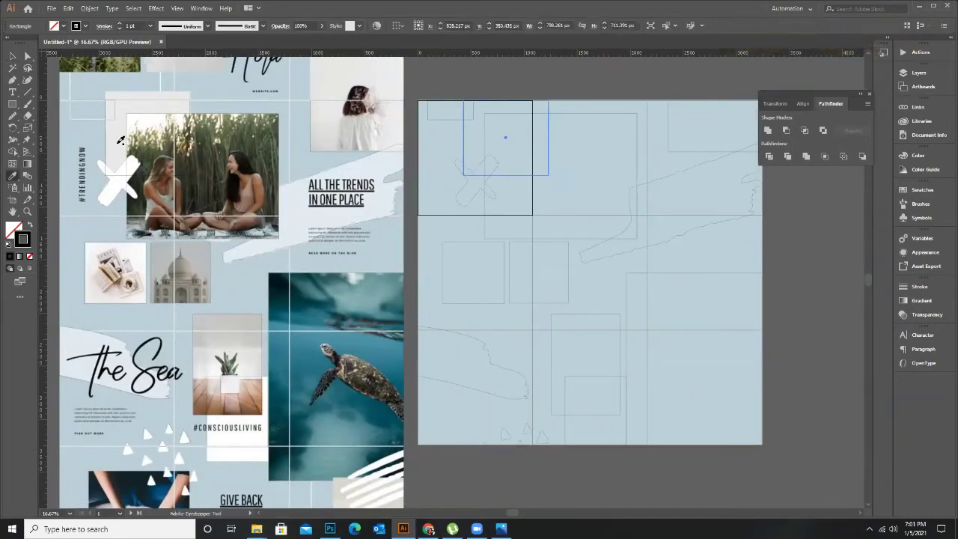
key("shift+x")
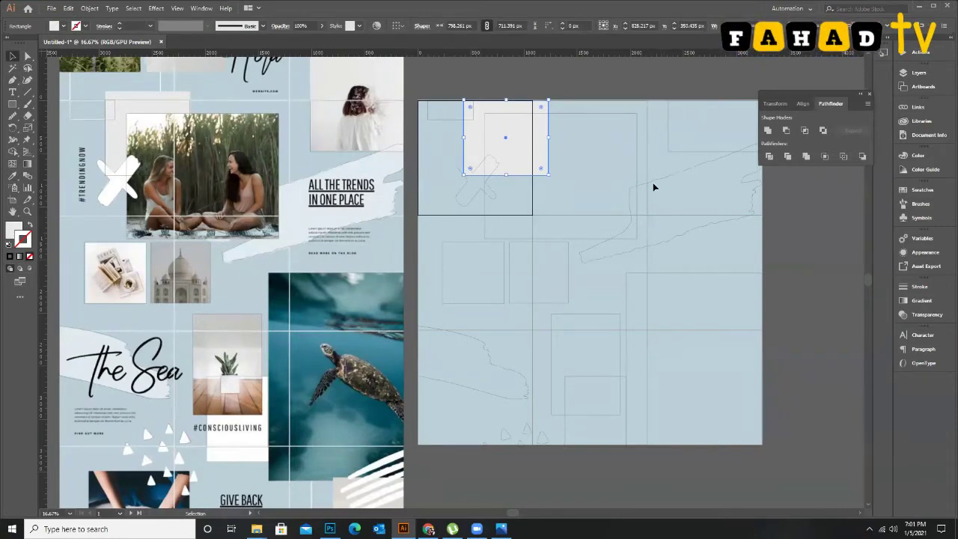
Fill the large brush stroke outline in the upper artboards with the pale tint sampled from the reference's brush stroke.
left_click(695, 192)
key("i")
left_click(299, 186)
key("v")
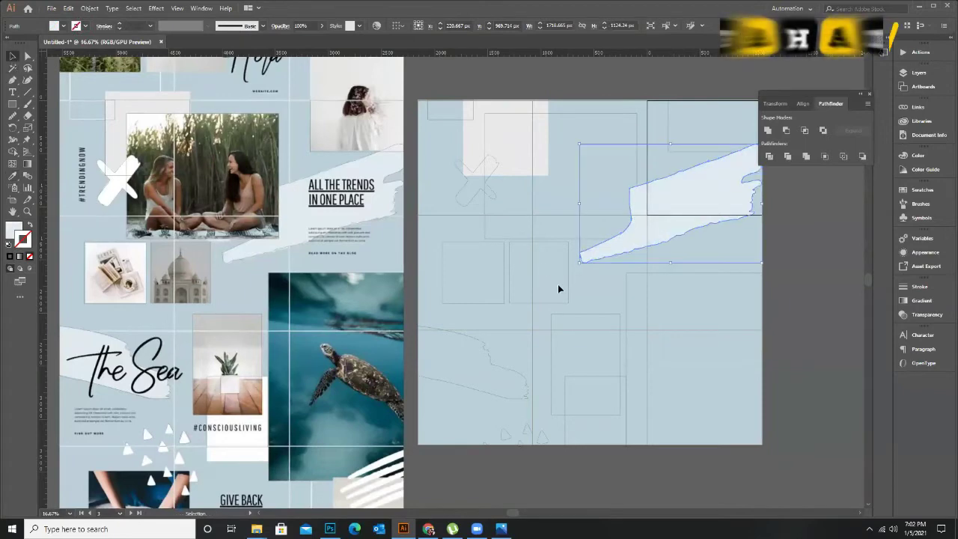
Fill the X-shaped brush mark with the white sampled from the X in the reference feed.
left_click(474, 201)
key("i")
left_click(112, 189)
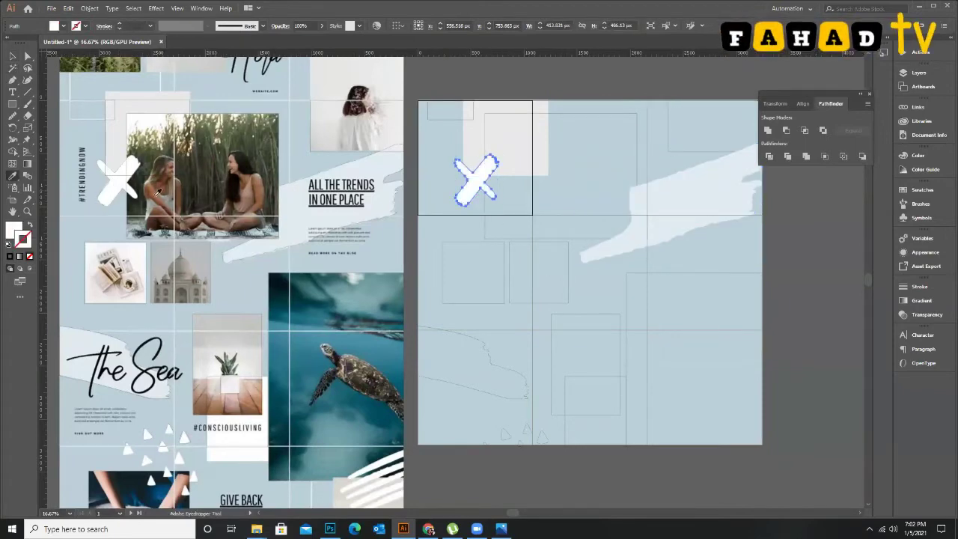
left_click(19, 58)
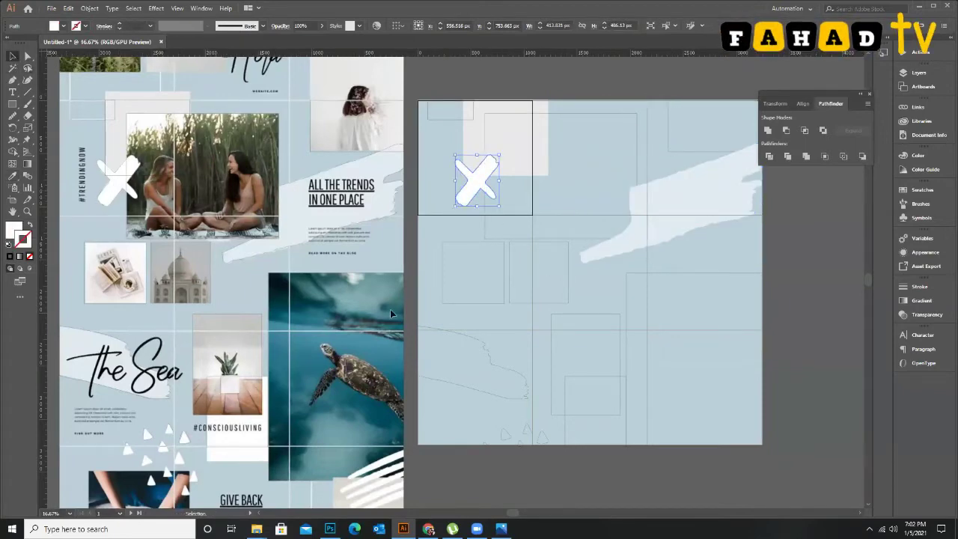
Fill the brush stroke outline in the lower-left artboard with the pale tint sampled behind the reference's "The Sea" lettering.
left_click(464, 352)
left_click(483, 343)
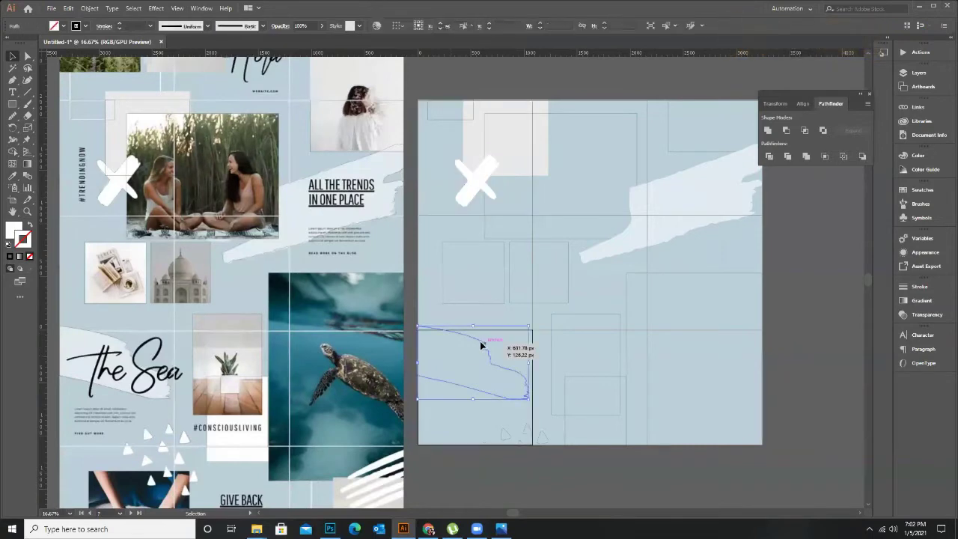
key("i")
left_click(79, 337)
key("v")
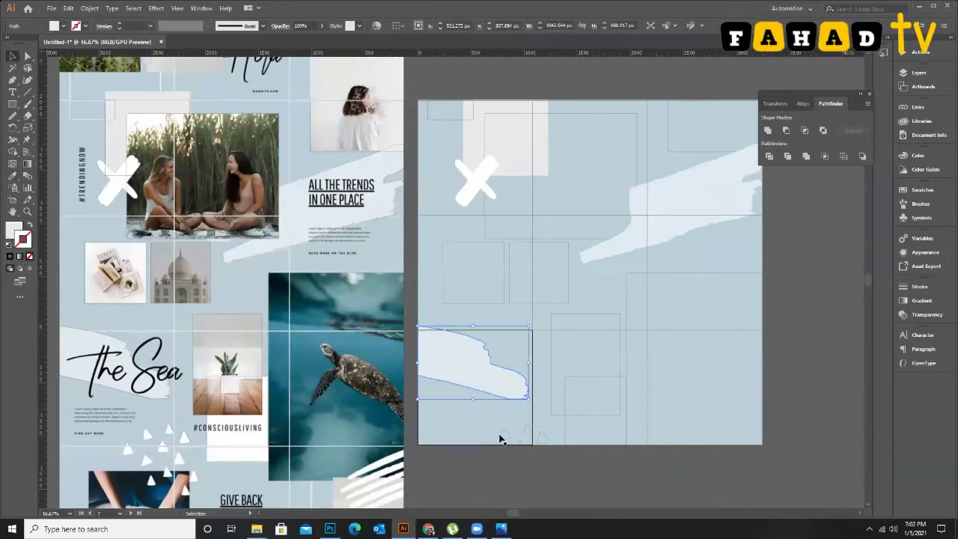
Move the two lowest triangle outlines so their bases sit on the lower edge of the bottom-left artboard.
scroll(521, 440, "down", 1)
scroll(521, 435, "up", 3)
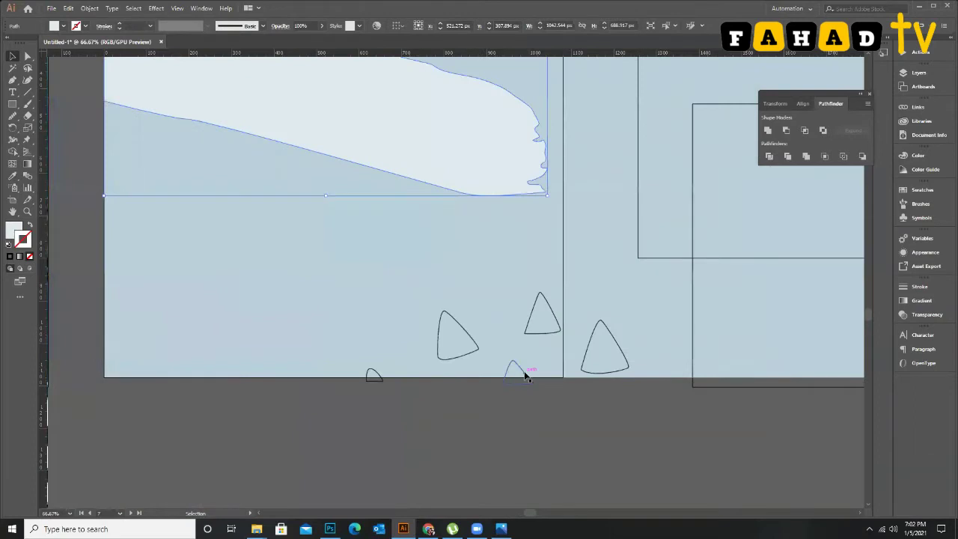
left_click(486, 404)
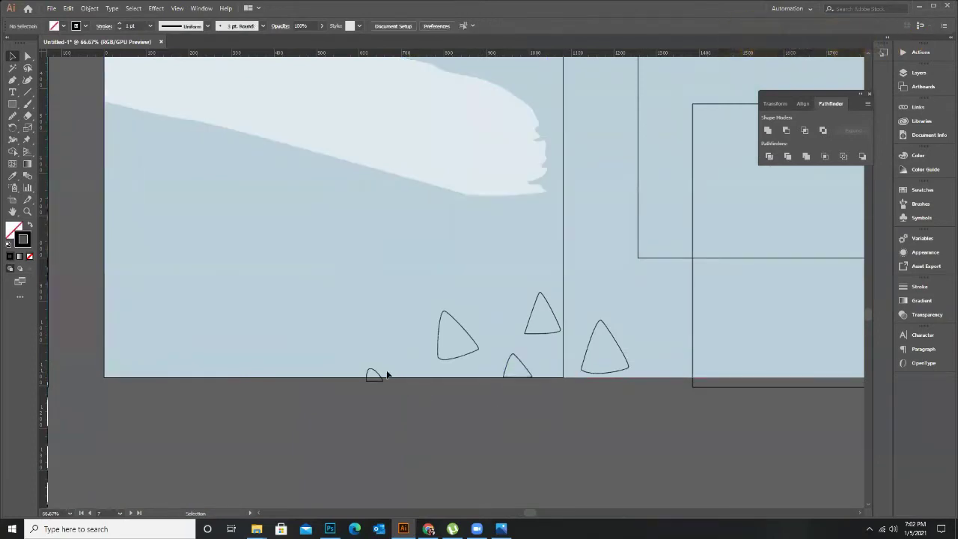
left_click_drag(378, 372, 378, 370)
left_click(370, 385)
scroll(378, 384, "up", 1)
scroll(378, 406, "up", 5)
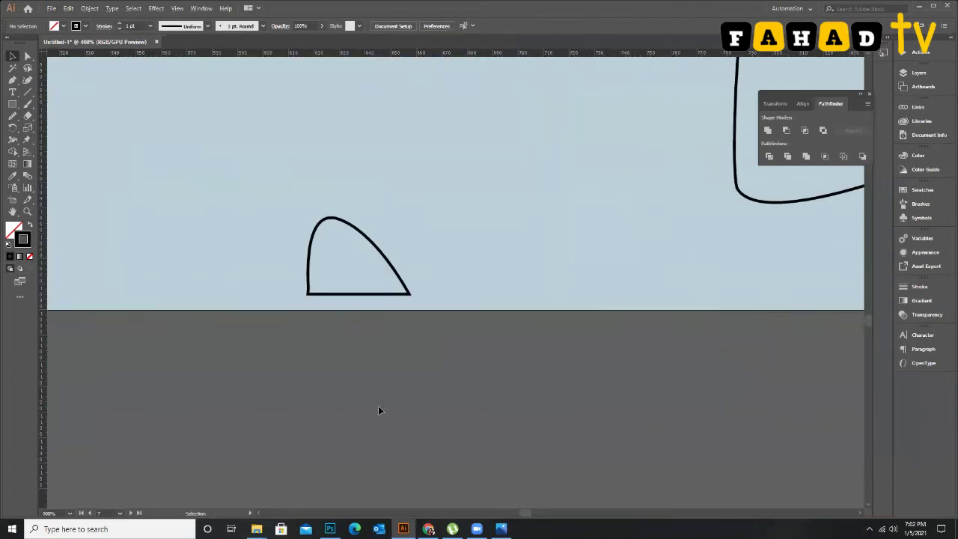
left_click(402, 299)
scroll(382, 318, "down", 6)
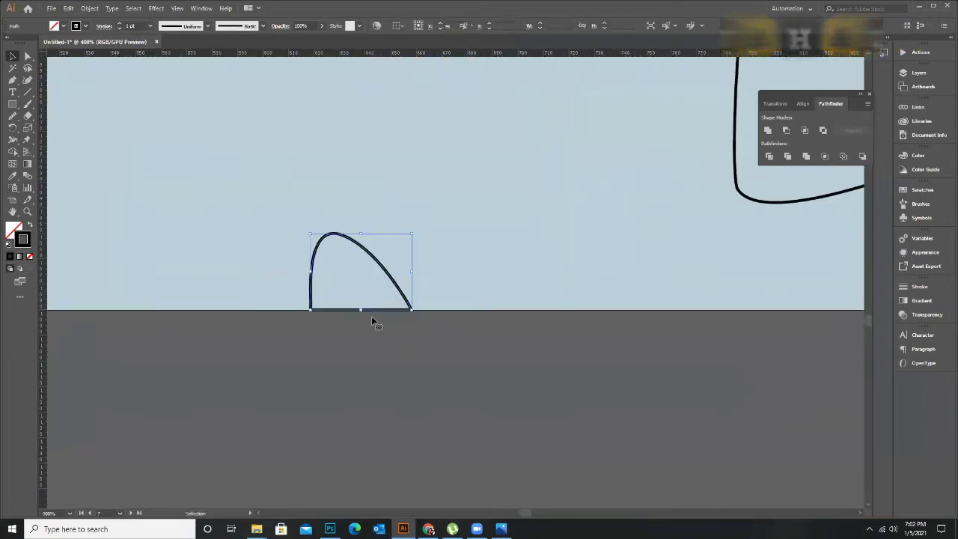
Group the five triangle outlines and fill the group with the white sampled from the reference feed's triangles.
left_click(456, 299, "shift")
left_click(504, 286, "shift")
left_click(550, 293, "shift")
scroll(531, 319, "down", 2)
key("ctrl+g")
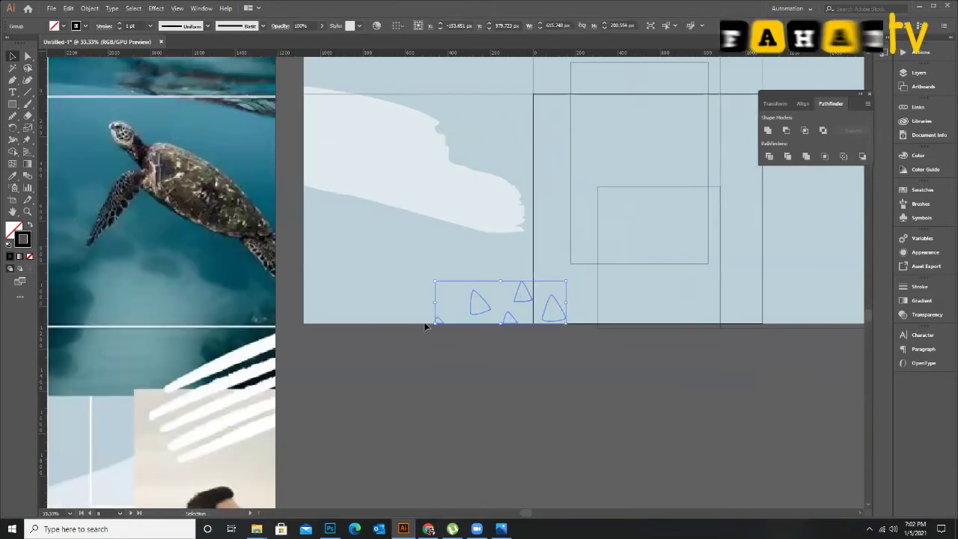
scroll(449, 340, "down", 1)
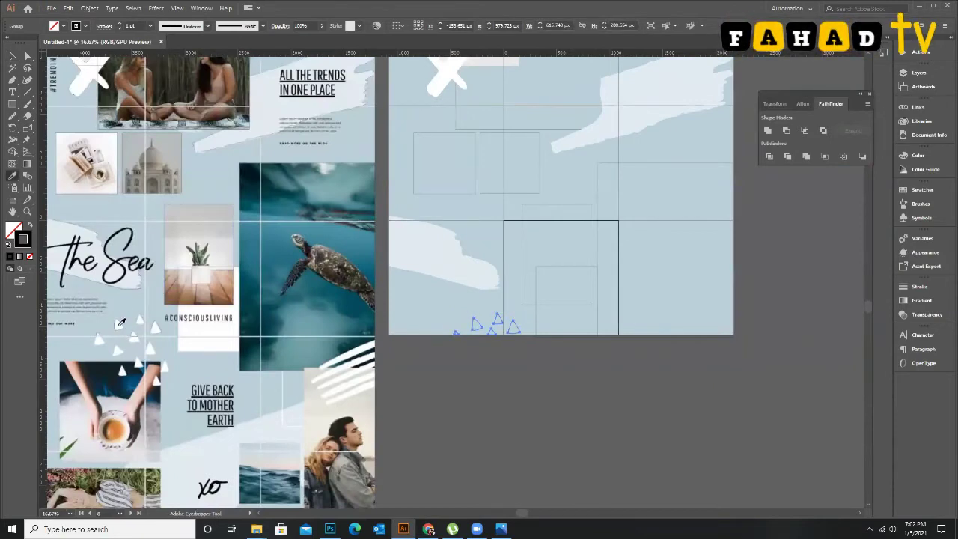
left_click(554, 395)
Fill the panel rectangle in the lower-middle artboard with white sampled from the reference and shorten it to the artboard's bottom edge.
scroll(678, 244, "up", 2)
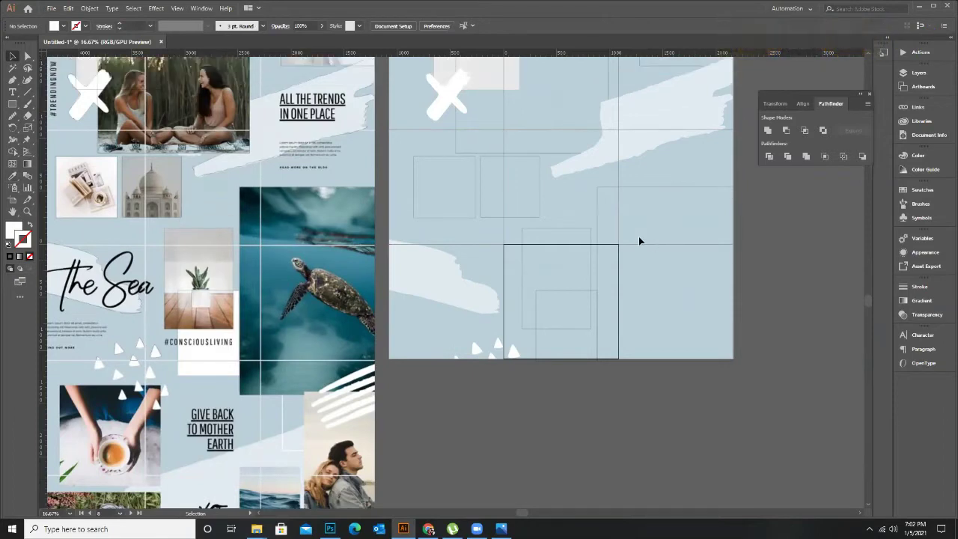
scroll(621, 217, "up", 2)
scroll(654, 171, "up", 4)
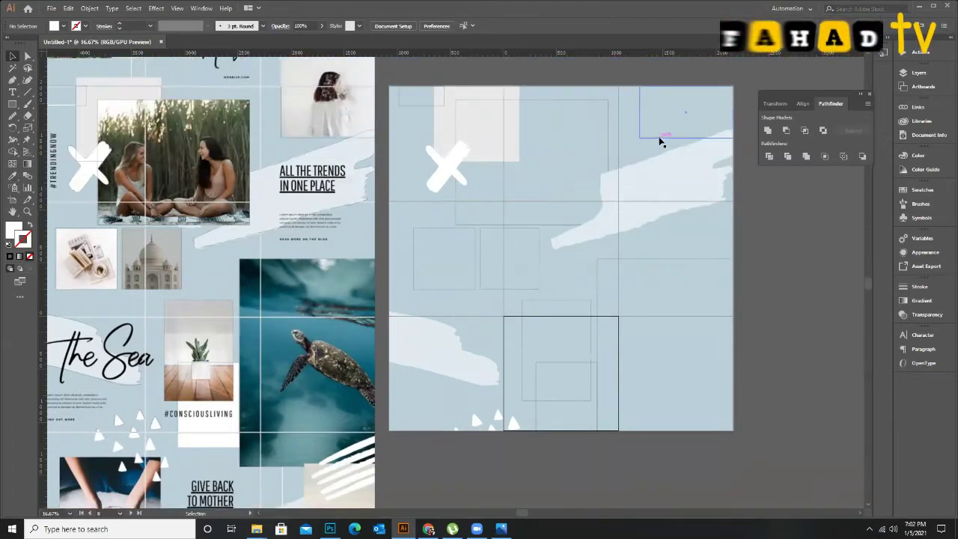
scroll(558, 297, "down", 3)
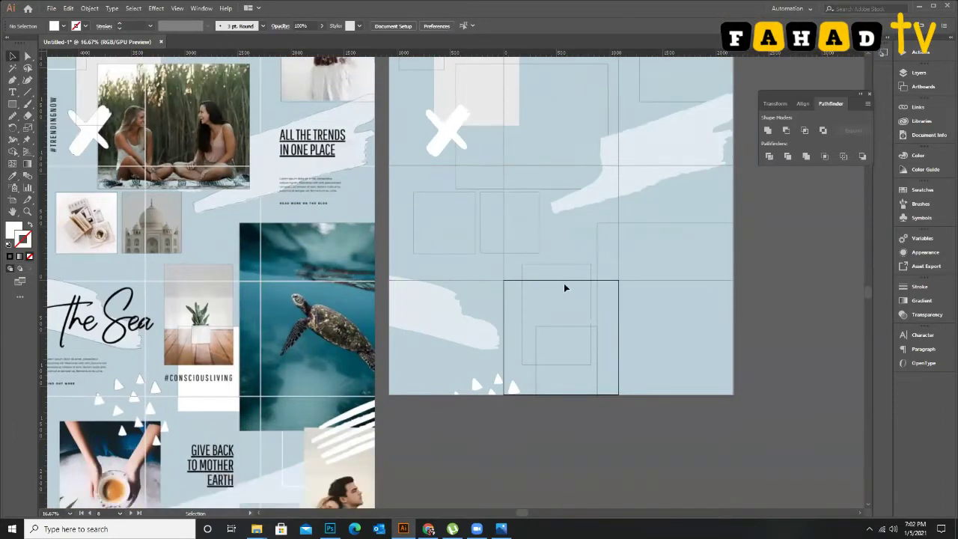
left_click(580, 331)
key("i")
left_click(235, 370)
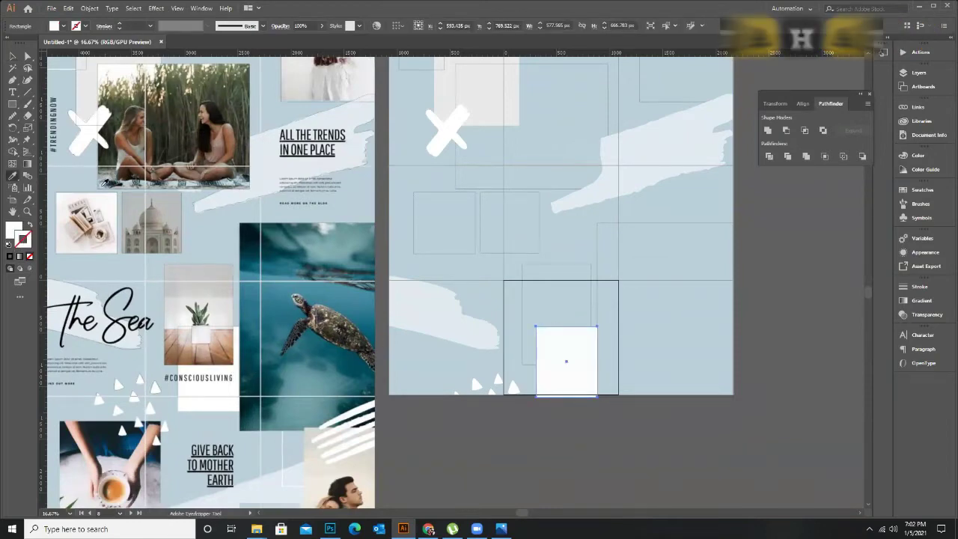
scroll(539, 408, "up", 2)
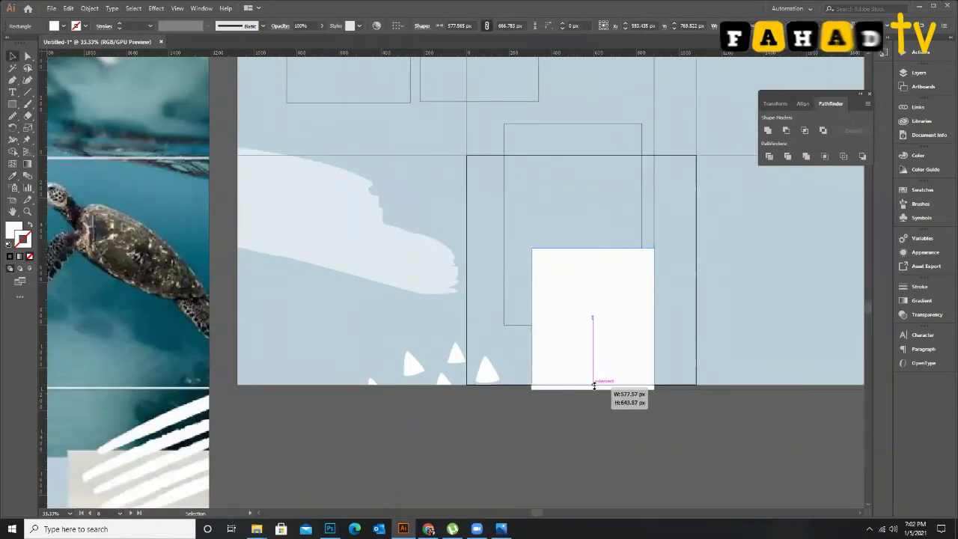
Resize the turtle photo's frame to about 1283 × 1617 px so it meets the bottom and right edges of the artboards.
left_click(764, 390)
scroll(597, 394, "down", 2)
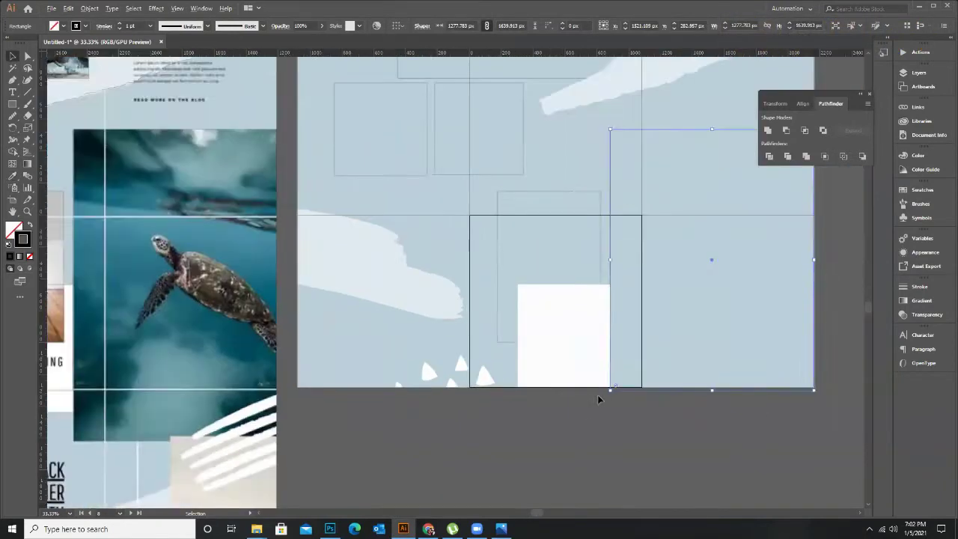
scroll(638, 403, "up", 3)
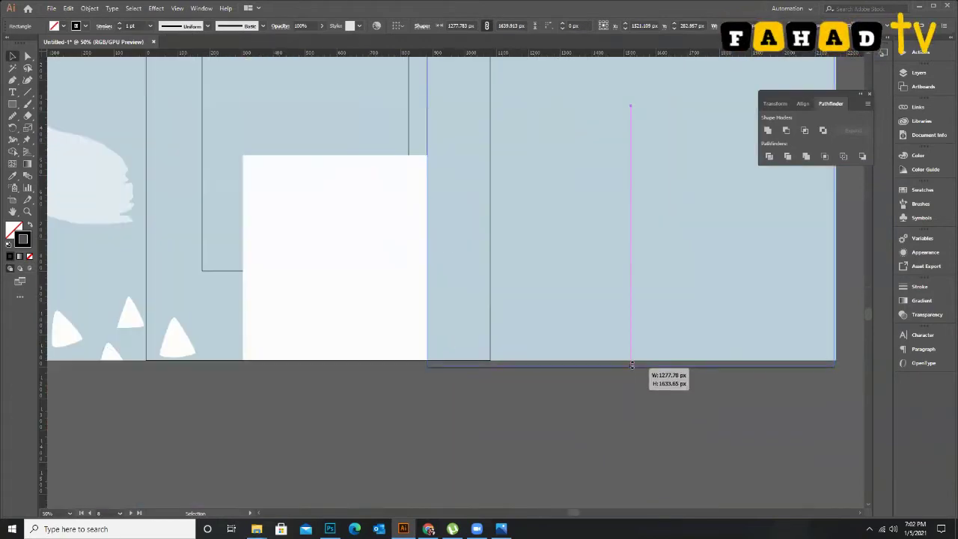
scroll(644, 329, "down", 2)
scroll(700, 293, "up", 3)
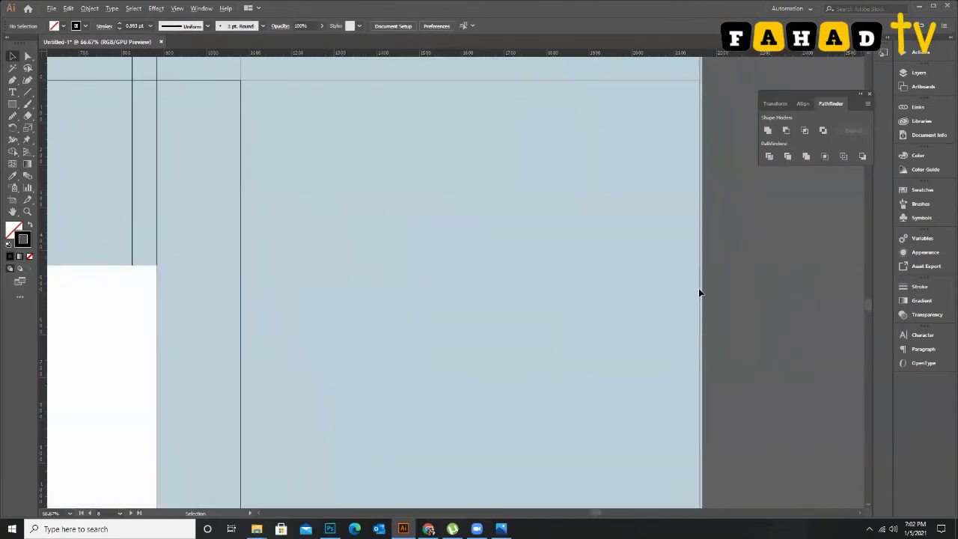
left_click(699, 296)
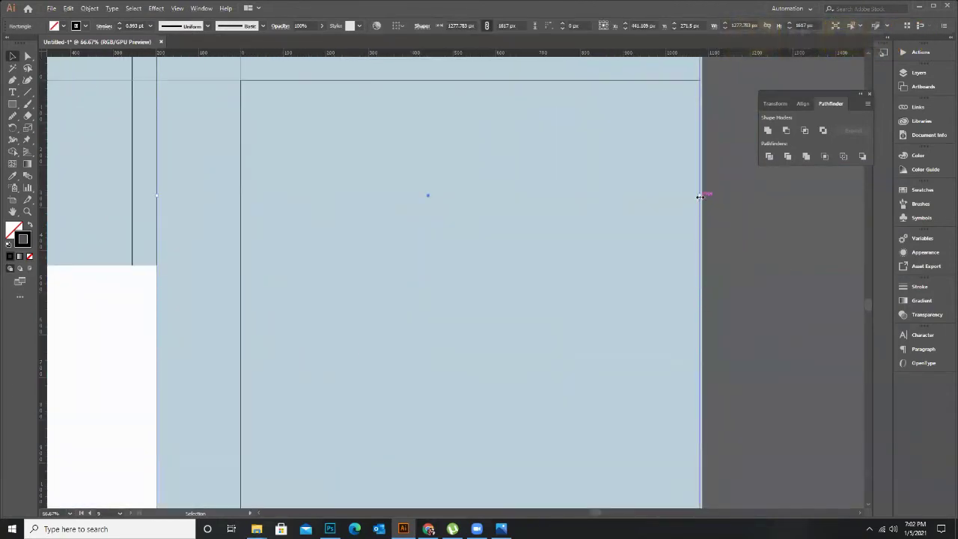
left_click(754, 217)
scroll(679, 241, "down", 3)
scroll(714, 178, "up", 5)
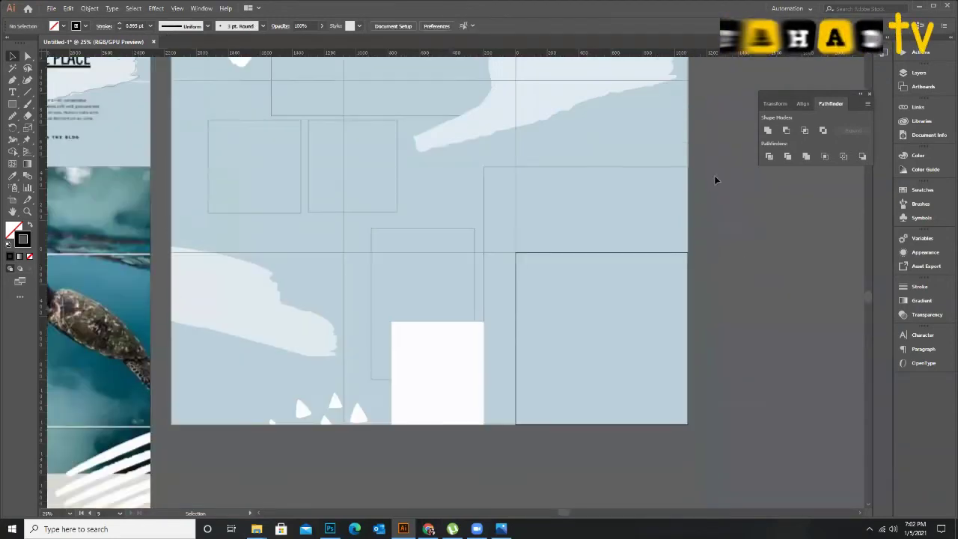
Compare the turtle and plant photo frames and the filled shapes on the artboards with the reference feed layout.
scroll(674, 261, "up", 1)
scroll(659, 263, "down", 1)
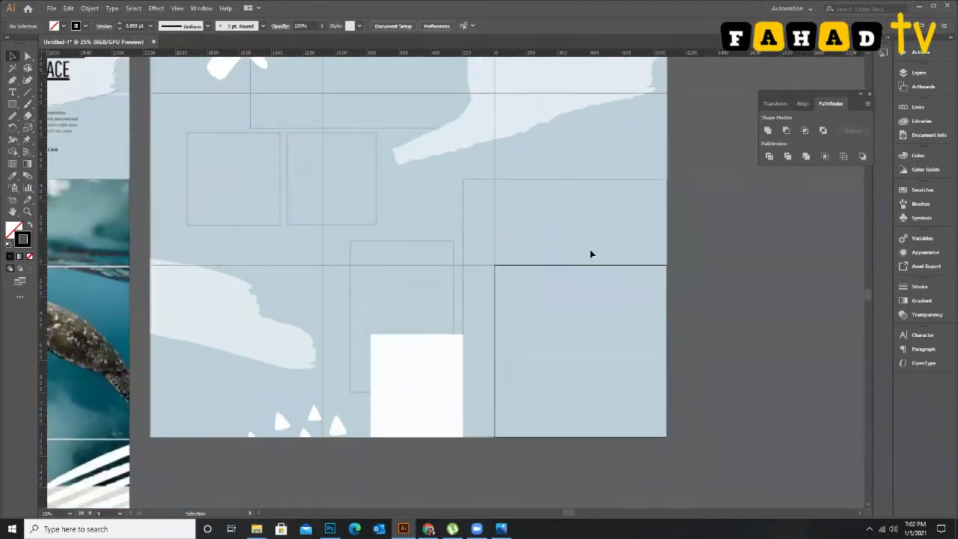
left_click(498, 185)
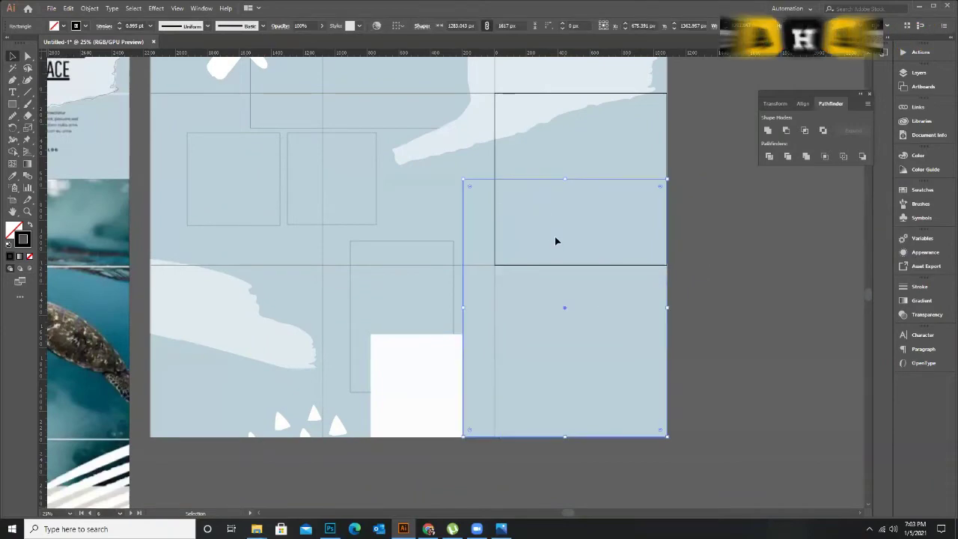
scroll(591, 271, "down", 1)
scroll(543, 284, "down", 1)
scroll(536, 294, "up", 1)
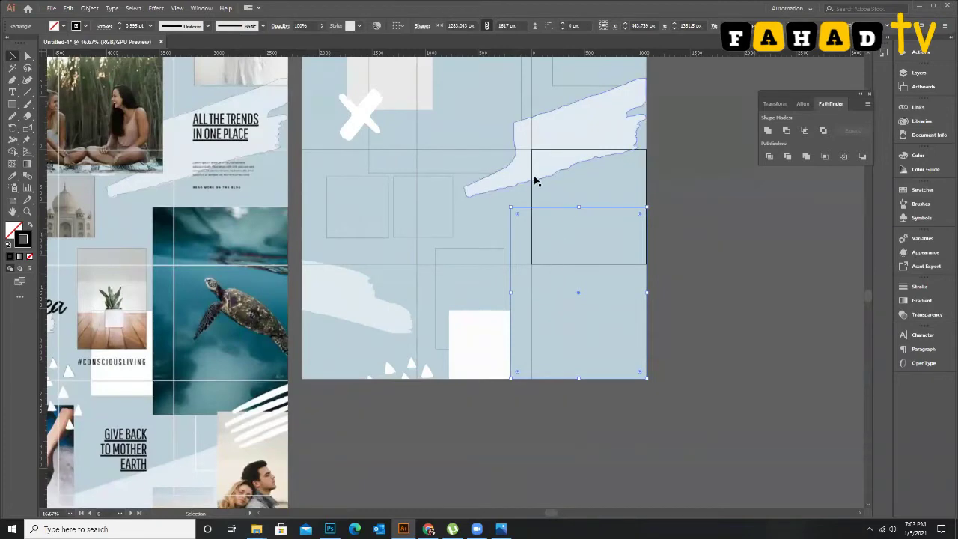
scroll(570, 258, "down", 2)
scroll(534, 214, "up", 2)
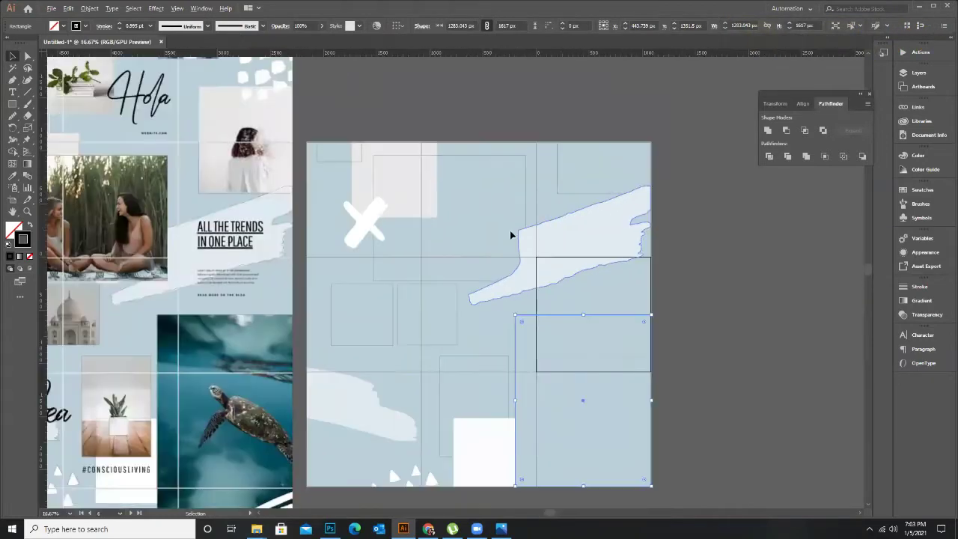
scroll(466, 357, "down", 2)
scroll(479, 334, "down", 1)
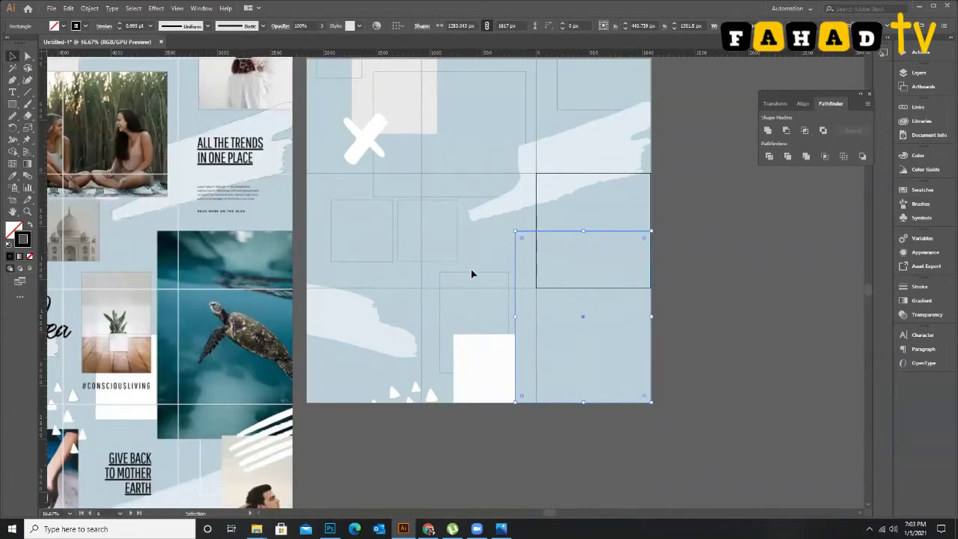
left_click(472, 276)
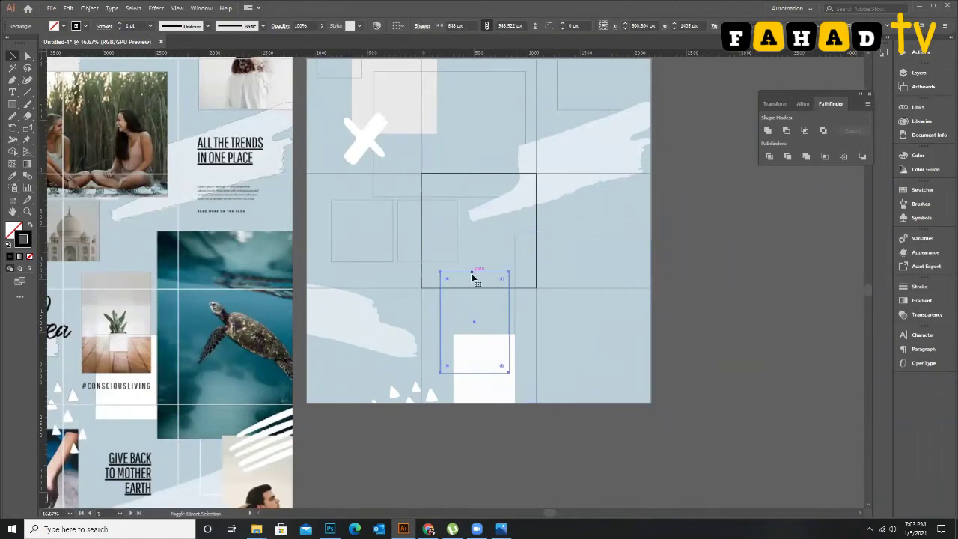
left_click(746, 287)
scroll(479, 368, "down", 1)
scroll(470, 368, "down", 2)
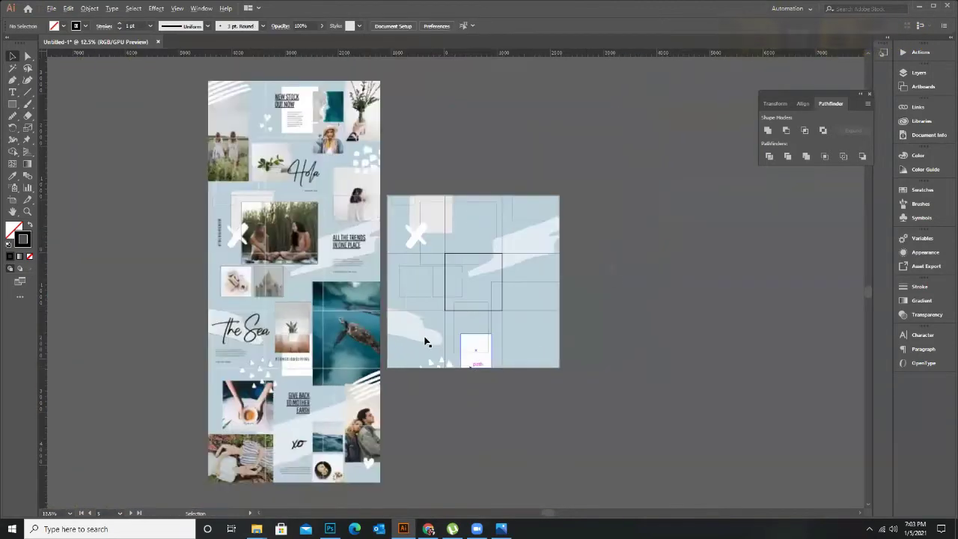
Switch to Chrome and open unsplash.com in a new tab.
scroll(425, 337, "up", 2)
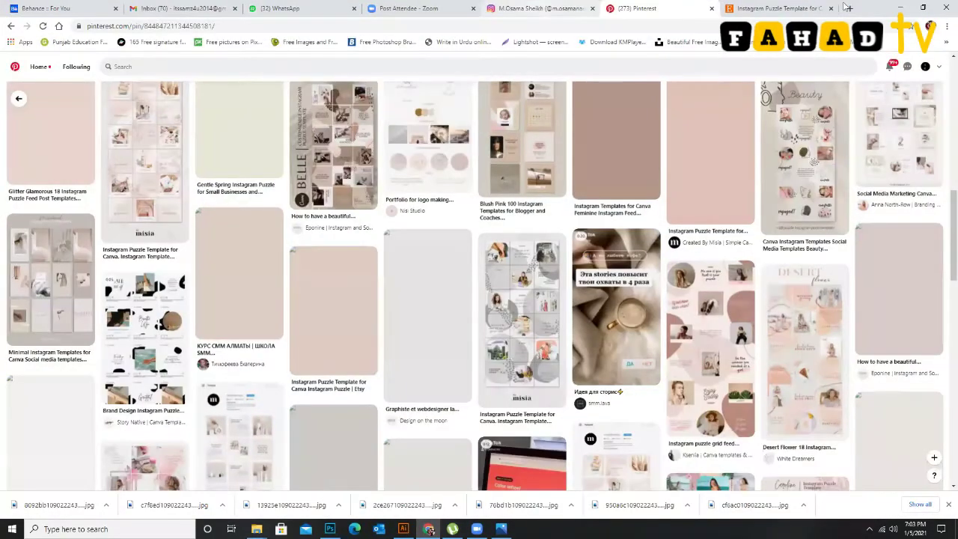
key("ctrl+t")
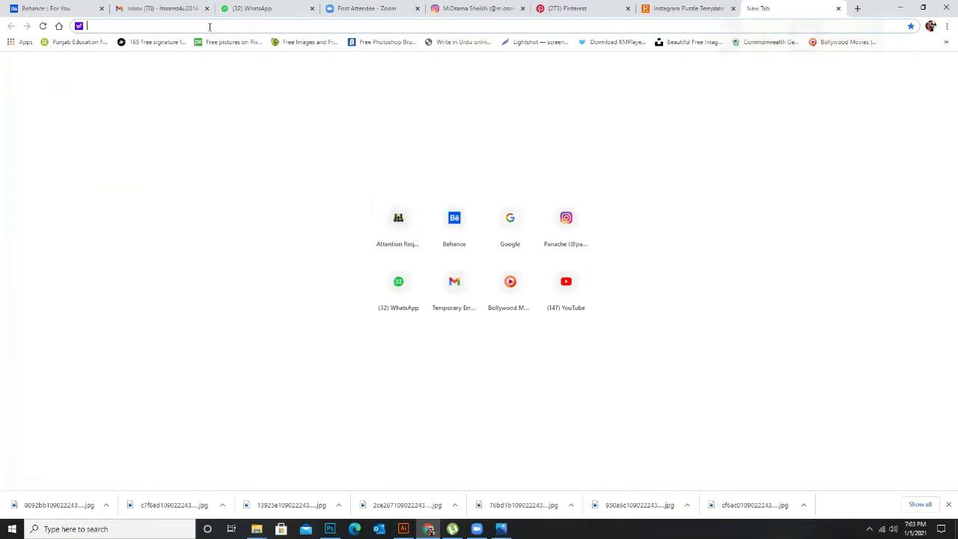
type("unspla")
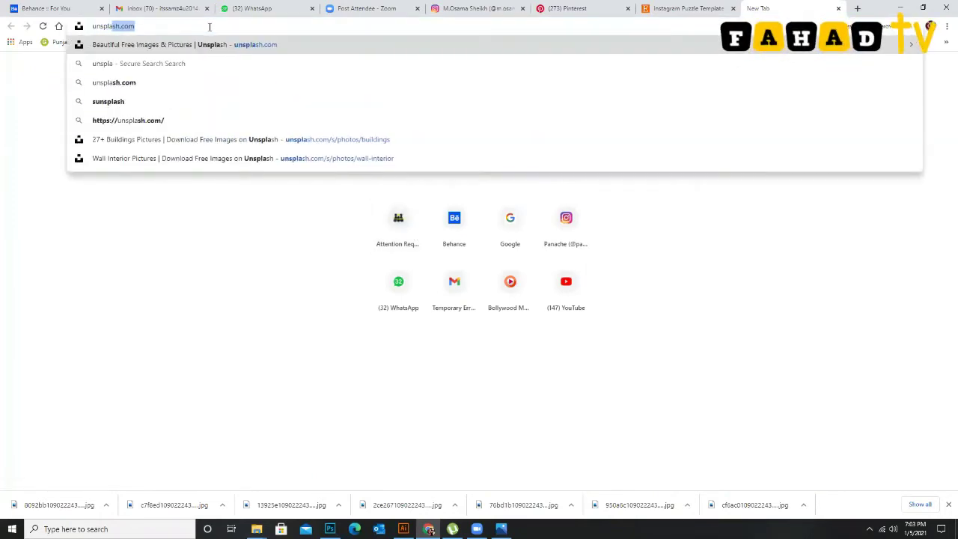
type("s")
key("Return")
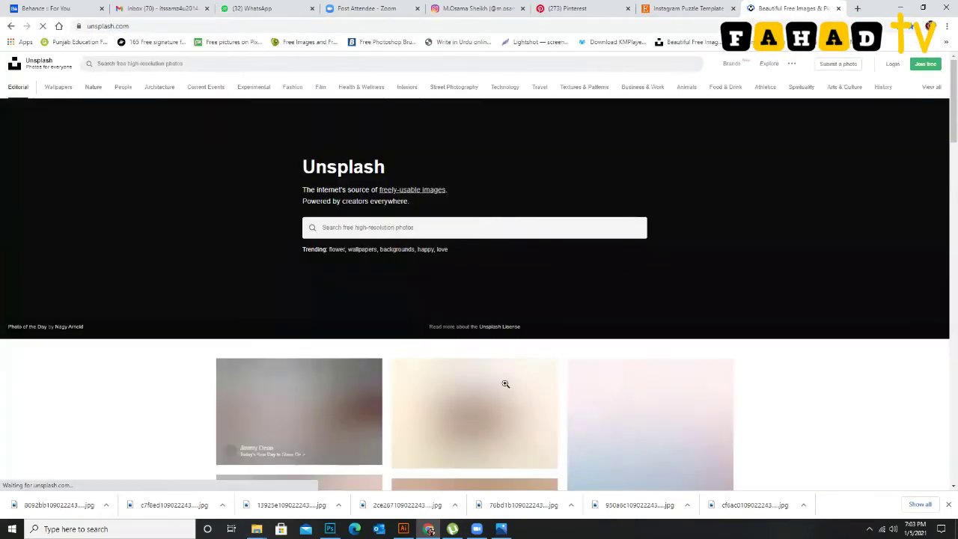
Browse the Unsplash homepage photos and open the bearded man in a brown coat holding a camera in a new tab.
scroll(508, 437, "down", 6)
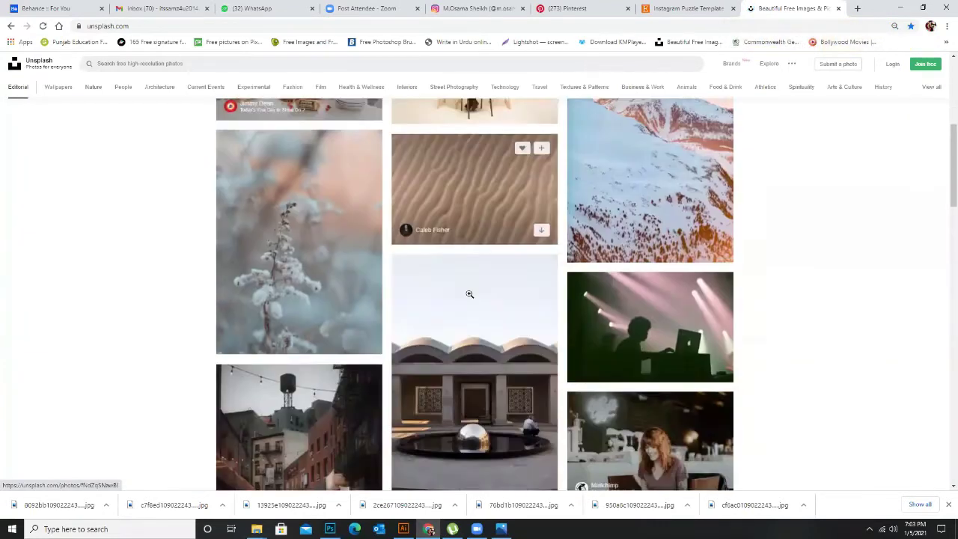
scroll(466, 294, "down", 3)
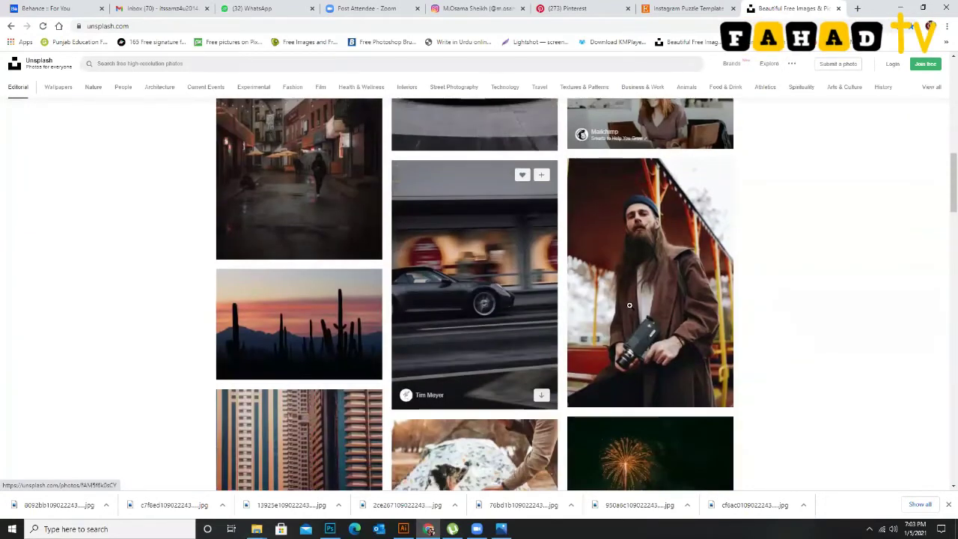
scroll(526, 302, "down", 3)
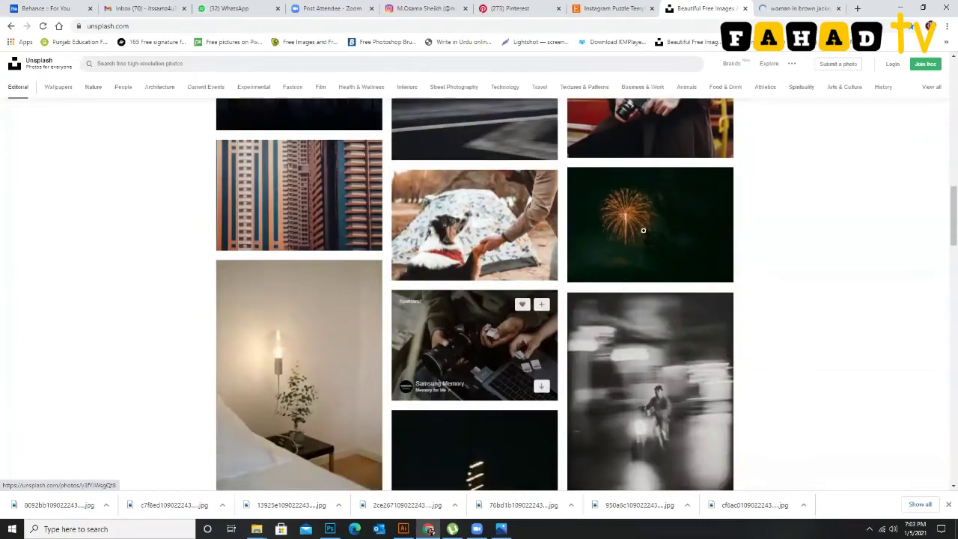
scroll(568, 281, "down", 3)
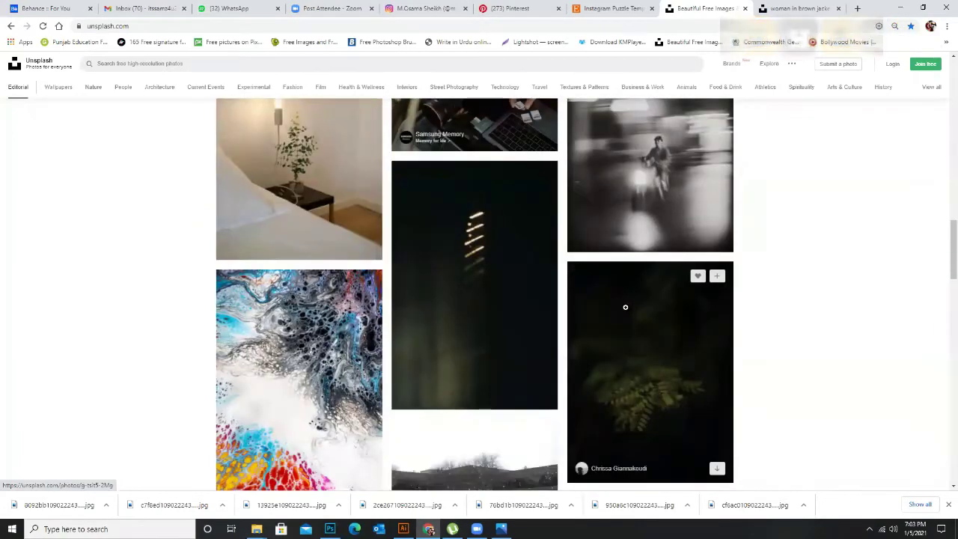
scroll(625, 307, "up", 4)
scroll(621, 303, "down", 3)
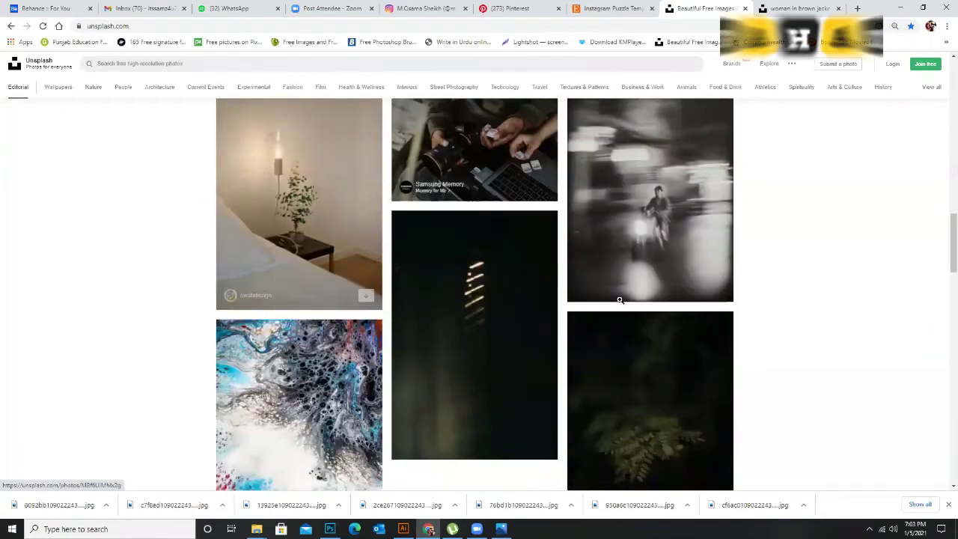
Open the photos of two women among green ferns and the white building by the water in new tabs.
scroll(621, 302, "down", 8)
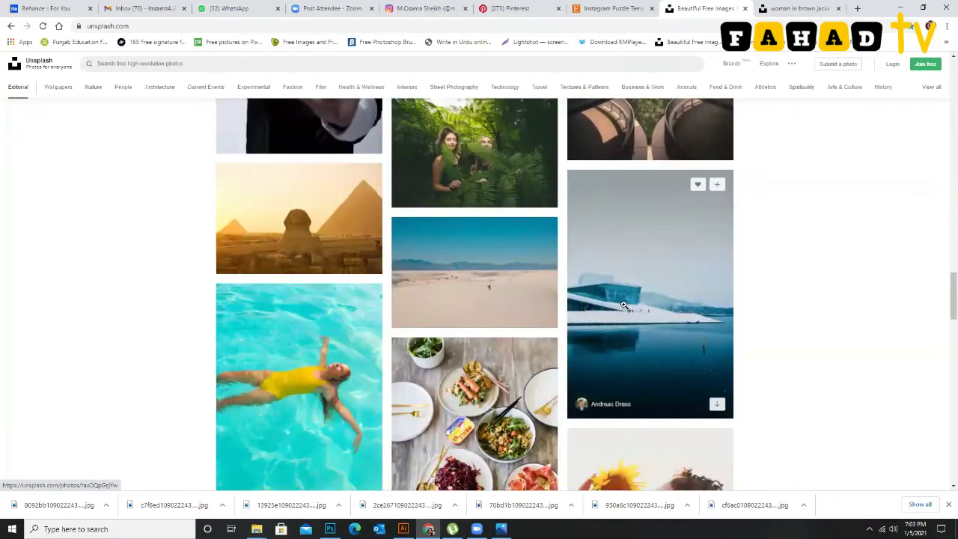
scroll(579, 262, "up", 1)
scroll(621, 239, "down", 3)
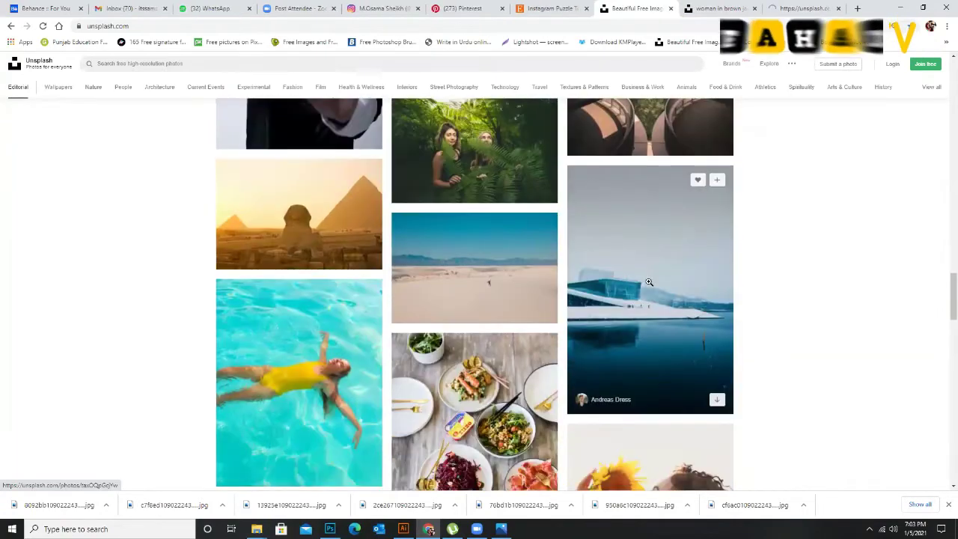
scroll(651, 270, "down", 3)
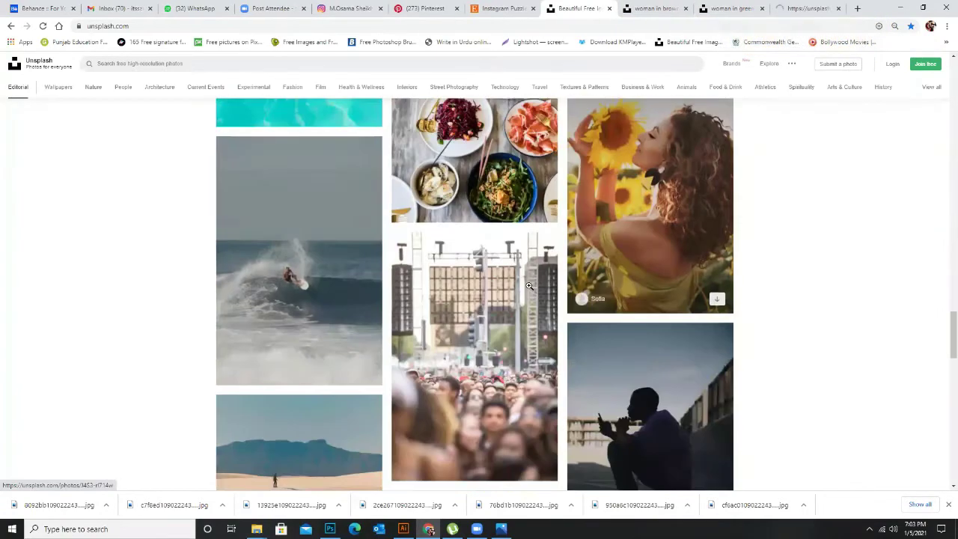
scroll(653, 265, "down", 6)
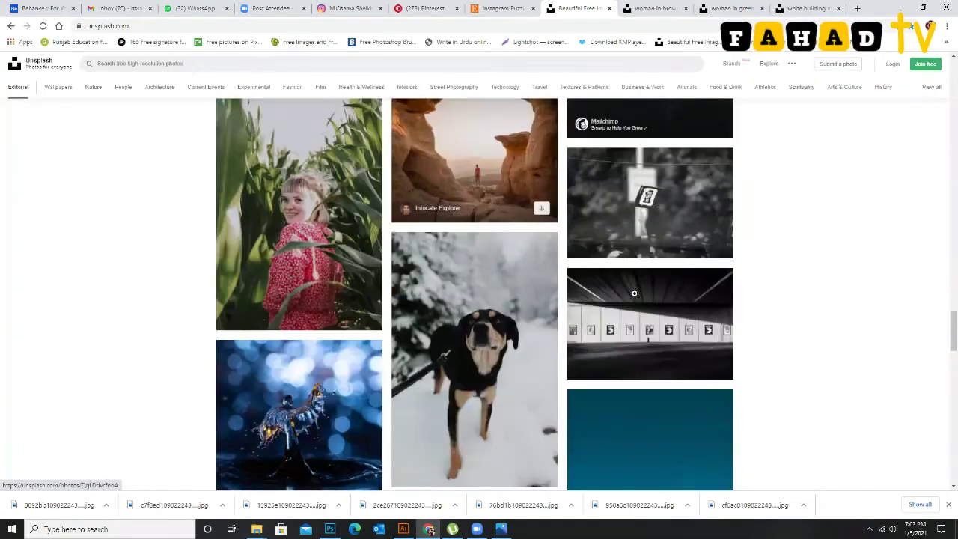
scroll(634, 293, "down", 3)
scroll(644, 290, "up", 12)
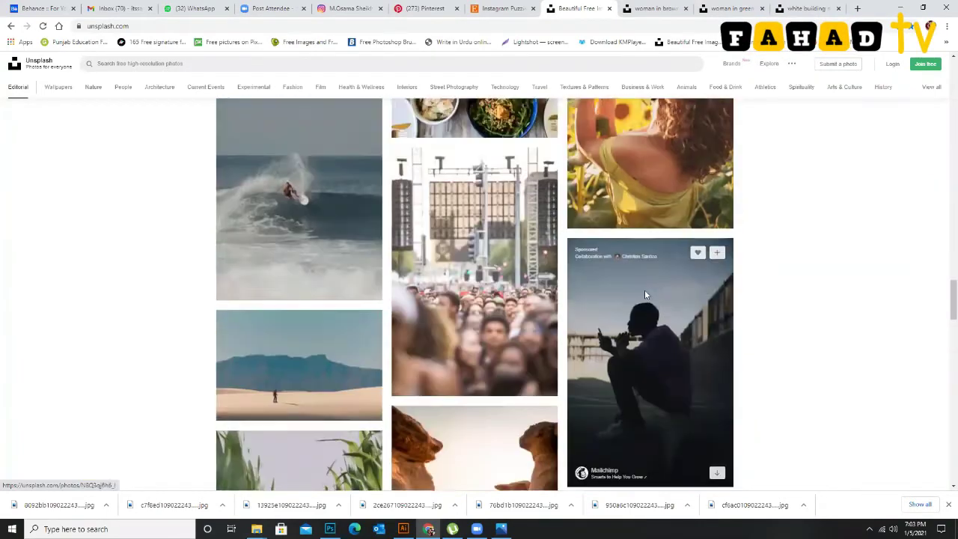
scroll(644, 290, "up", 15)
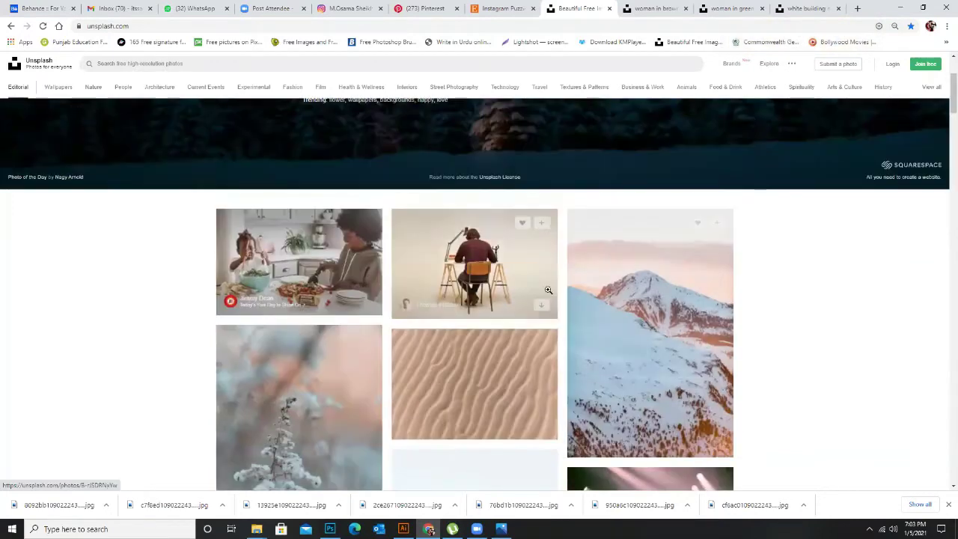
scroll(548, 290, "down", 3)
Download the photos of the man in the brown coat, the women among ferns and the white waterside building.
left_click(651, 8)
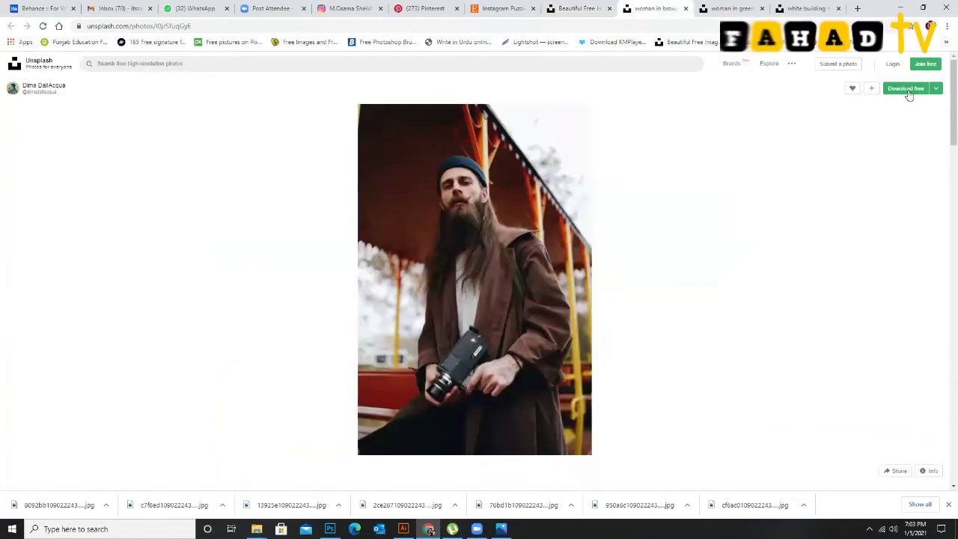
key("ctrl+Tab")
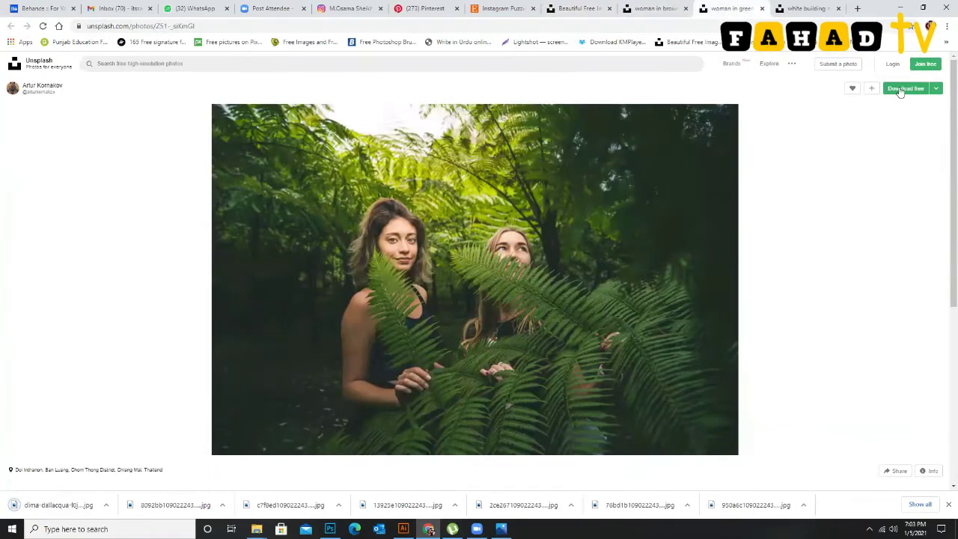
left_click(806, 8)
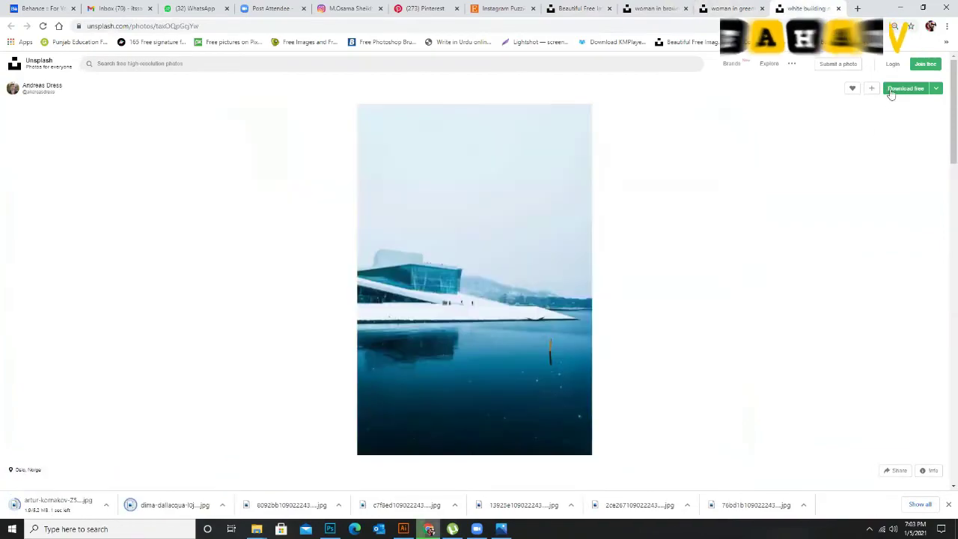
left_click(663, 7)
left_click(730, 9)
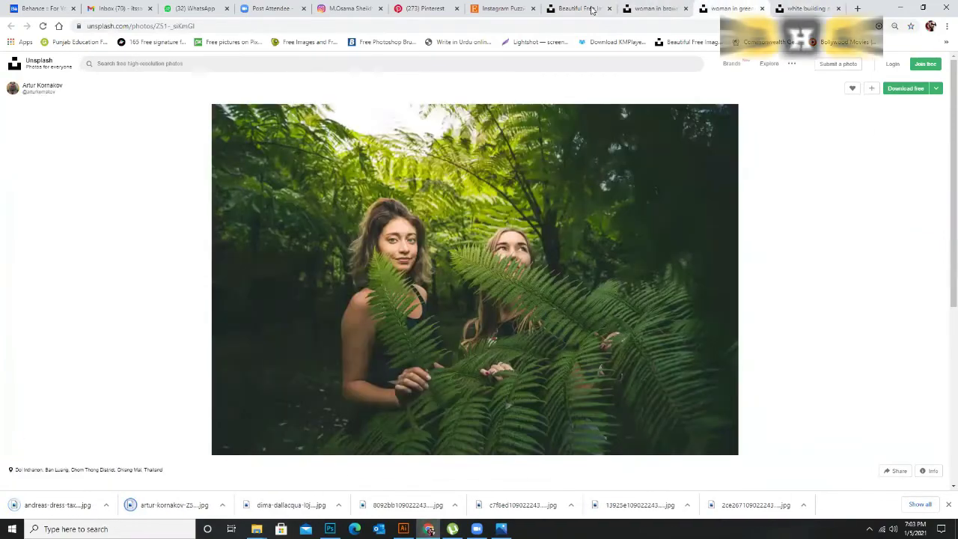
Look through the homepage photos again and search Unsplash for "tortle".
key("ctrl+shift+Tab")
key("ctrl+shift+Tab")
scroll(542, 242, "down", 7)
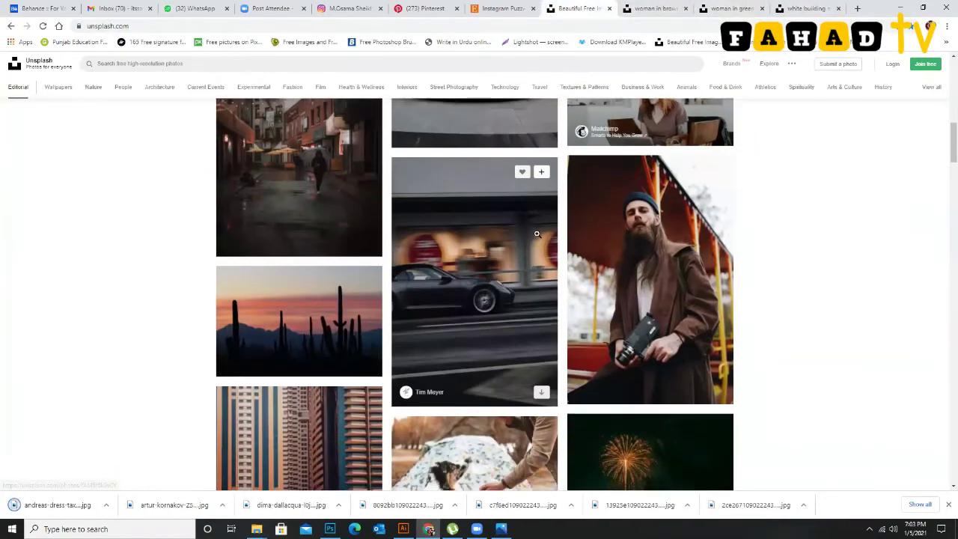
scroll(542, 242, "down", 15)
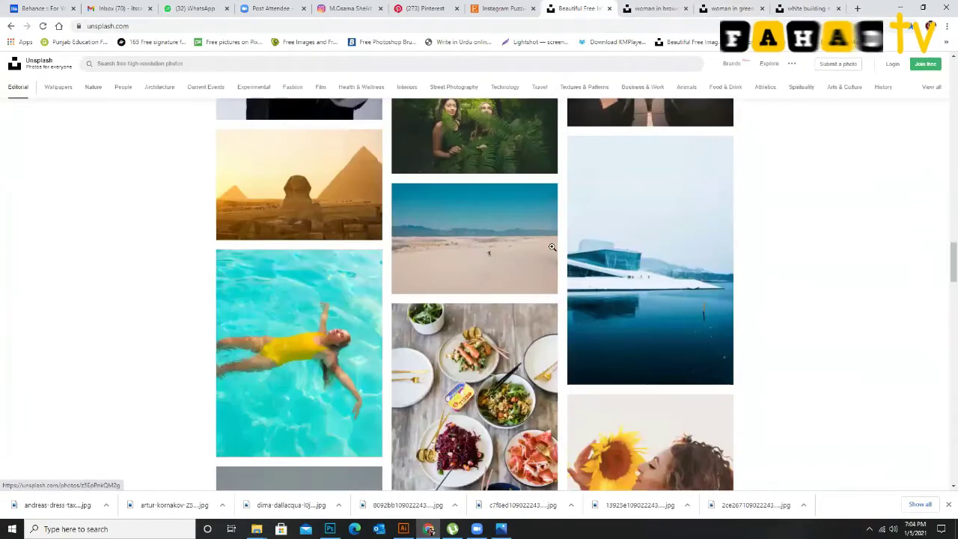
scroll(589, 246, "down", 10)
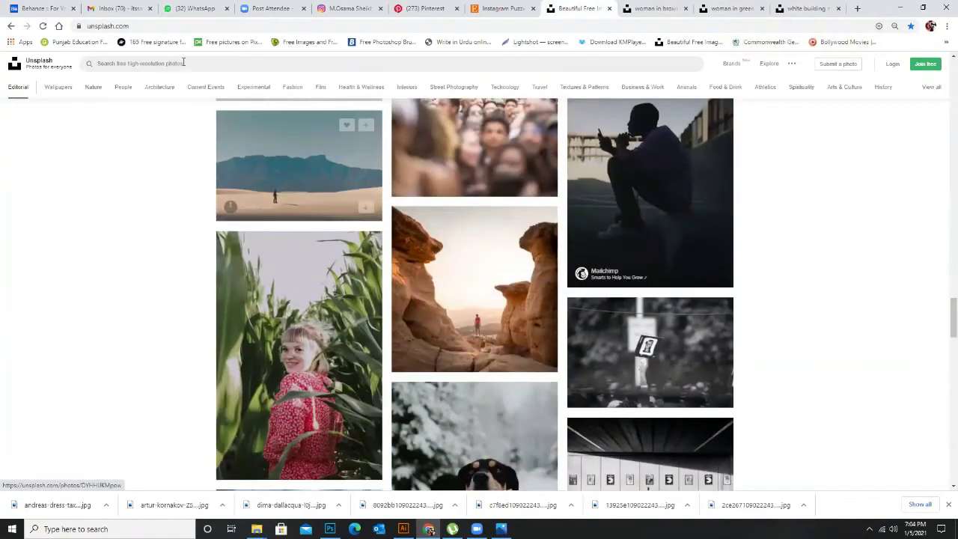
left_click(86, 63)
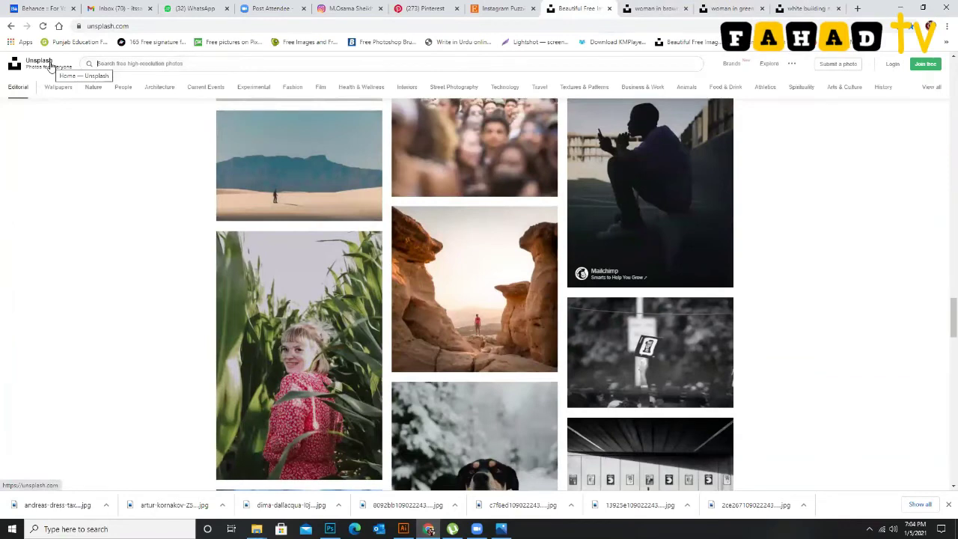
type("te")
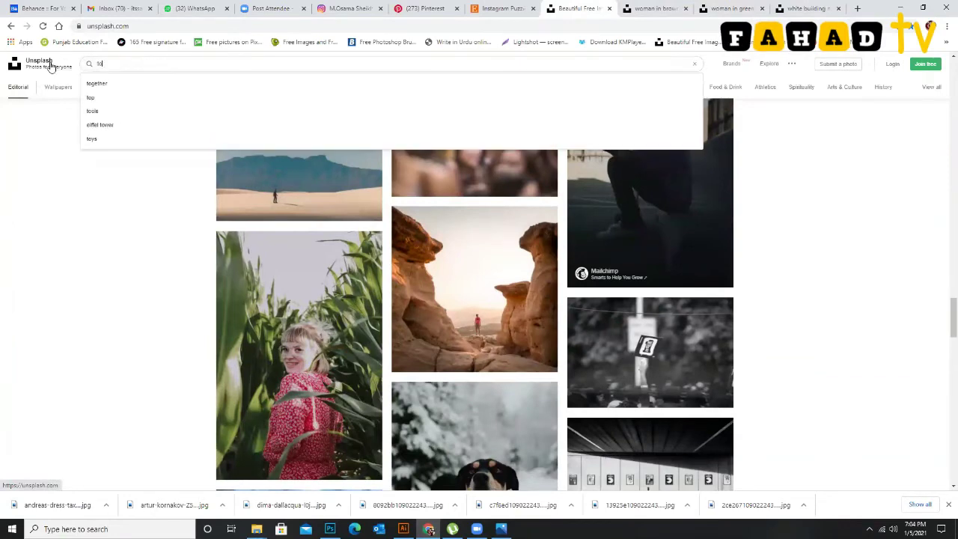
type("t")
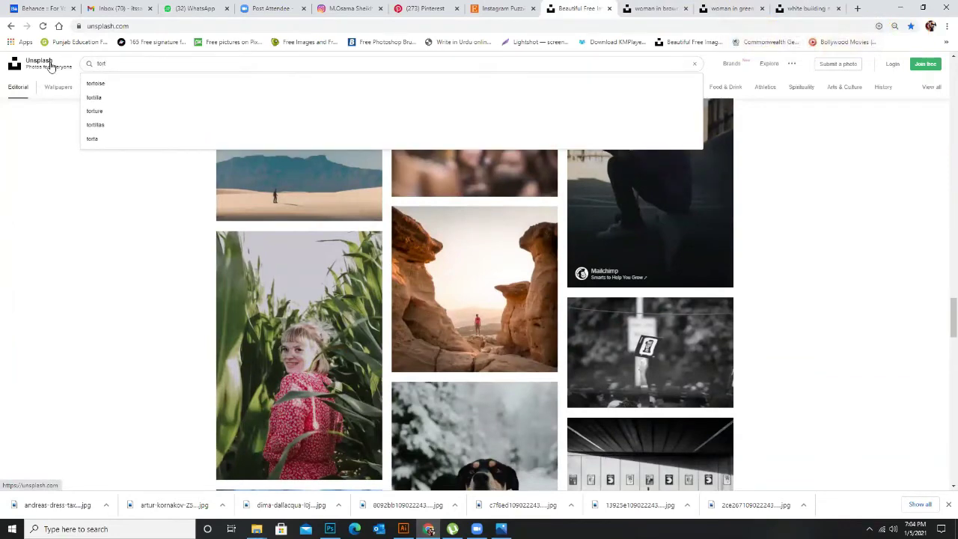
type("le")
key("Return")
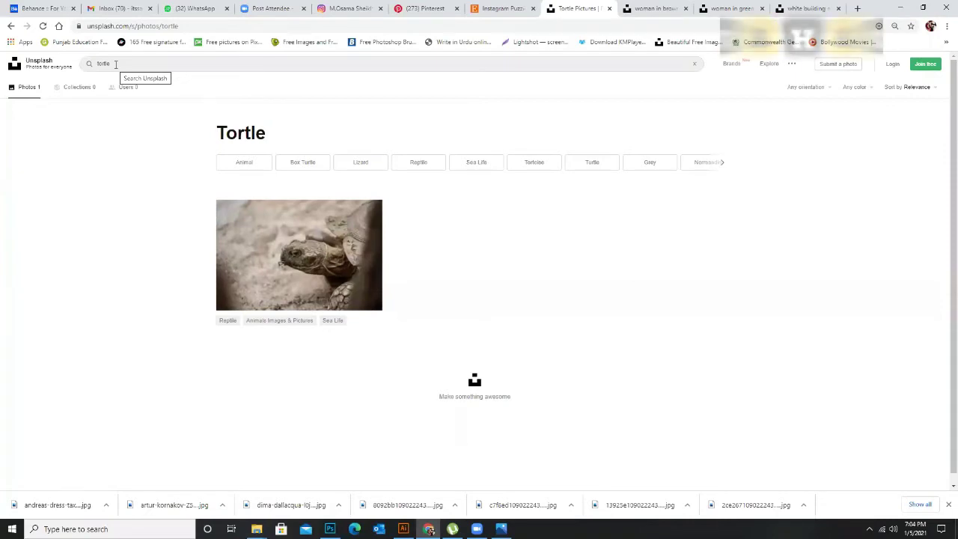
Show the related Animal photos and open a close-up photo and the sparrow on a mossy rock in new tabs.
left_click(266, 164)
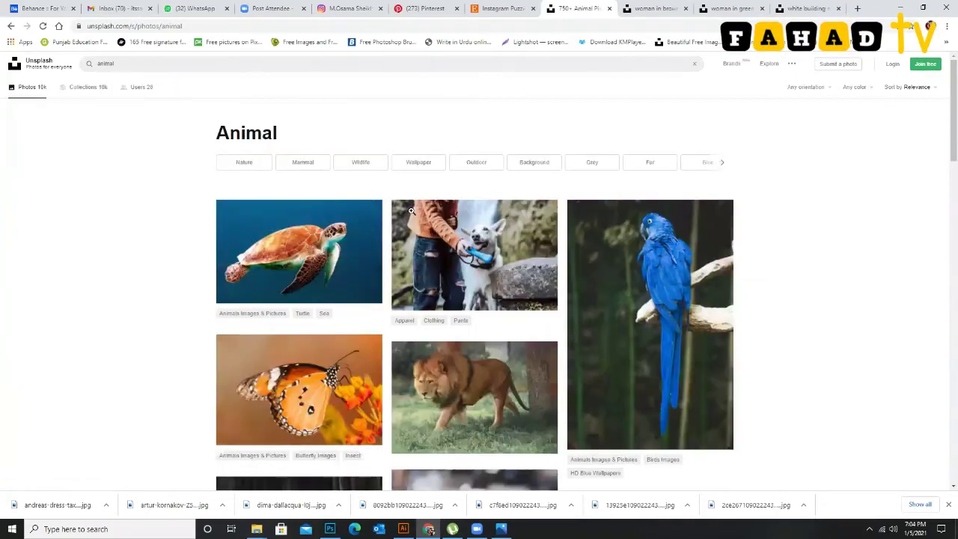
scroll(363, 200, "down", 4)
scroll(466, 259, "up", 1)
scroll(466, 260, "down", 10)
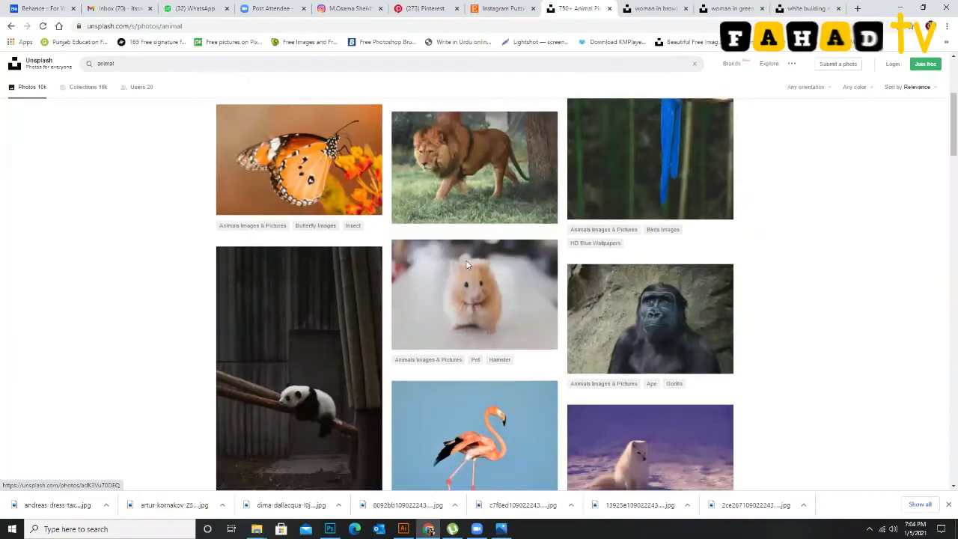
scroll(470, 268, "down", 5)
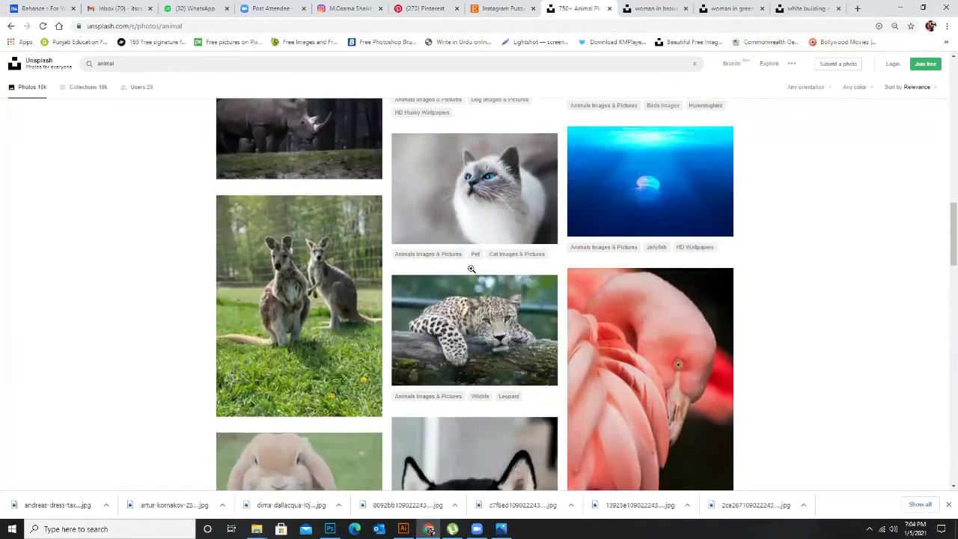
scroll(687, 270, "up", 7)
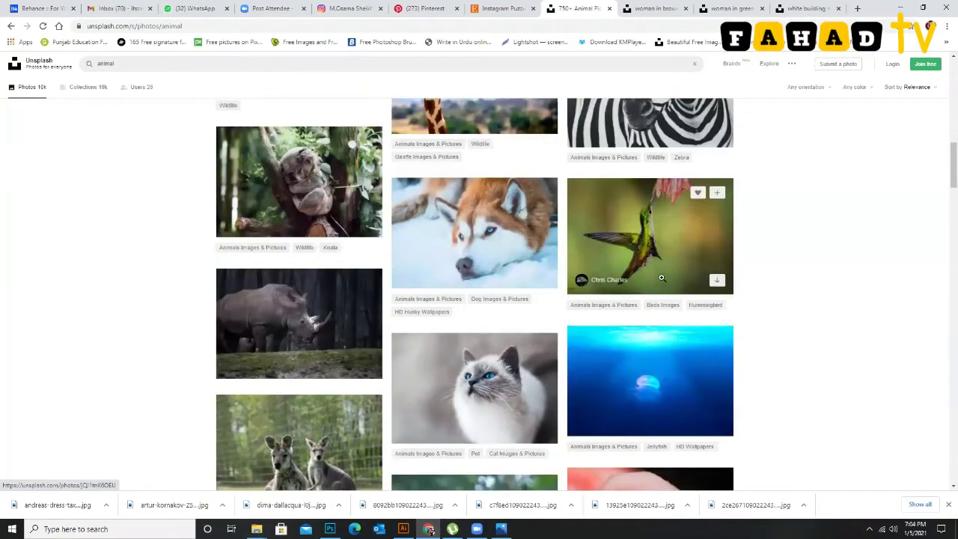
scroll(497, 249, "down", 5)
scroll(497, 249, "down", 5)
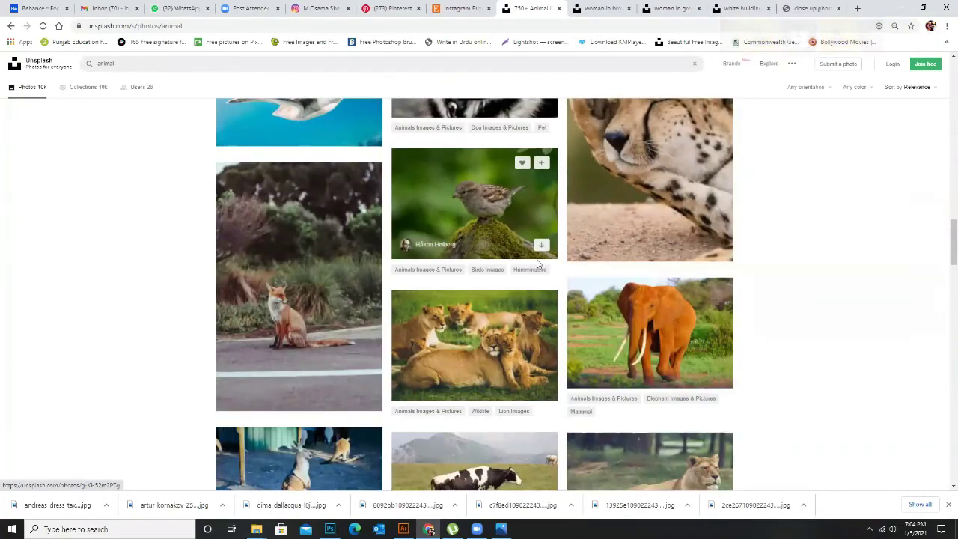
scroll(671, 263, "down", 3)
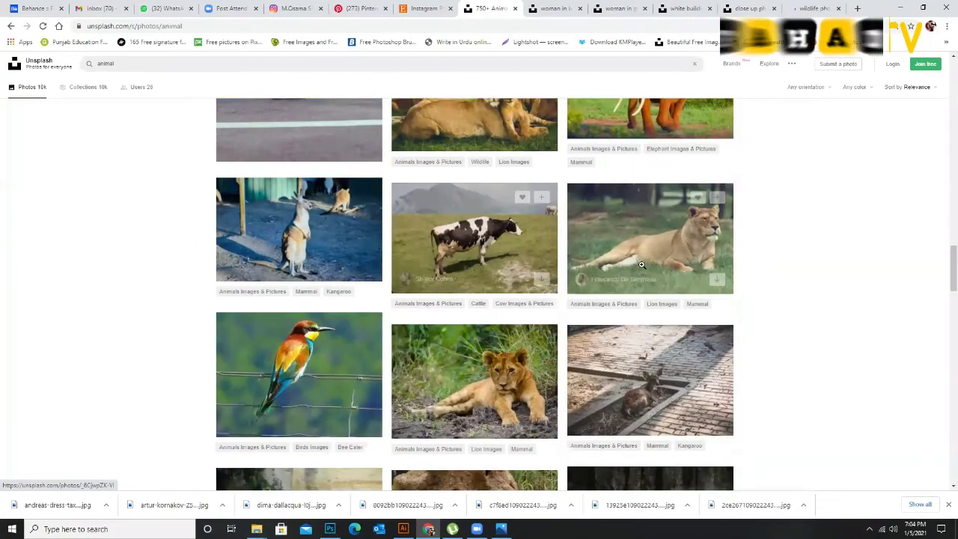
scroll(671, 263, "down", 6)
scroll(576, 256, "down", 8)
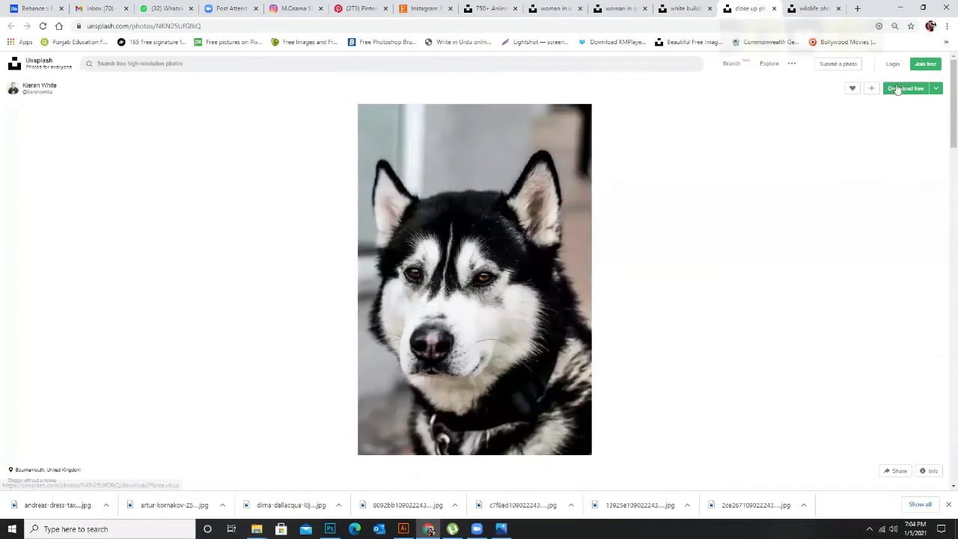
Download the close-up photo and the sparrow photo from their open tabs.
left_click(898, 89)
left_click(811, 9)
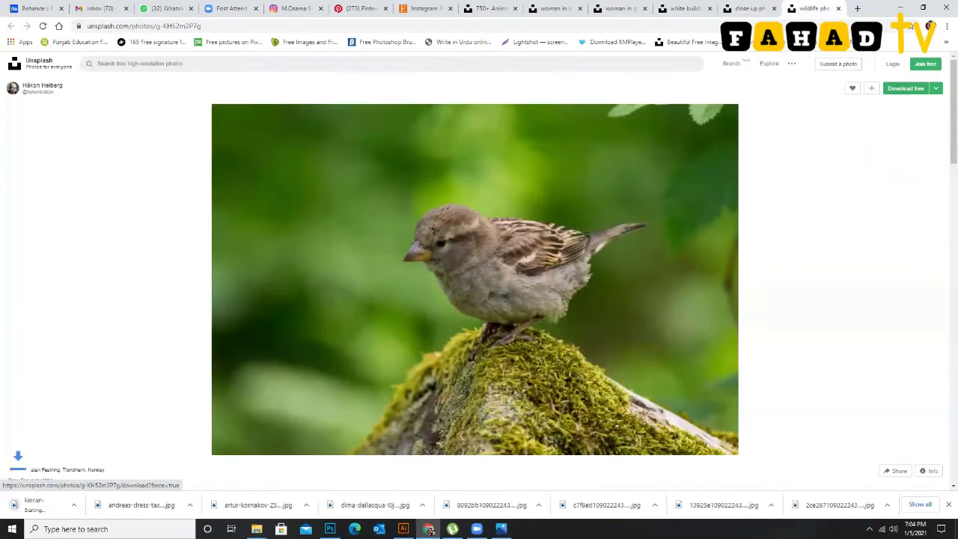
key("ctrl+shift+Tab")
key("ctrl+shift+Tab")
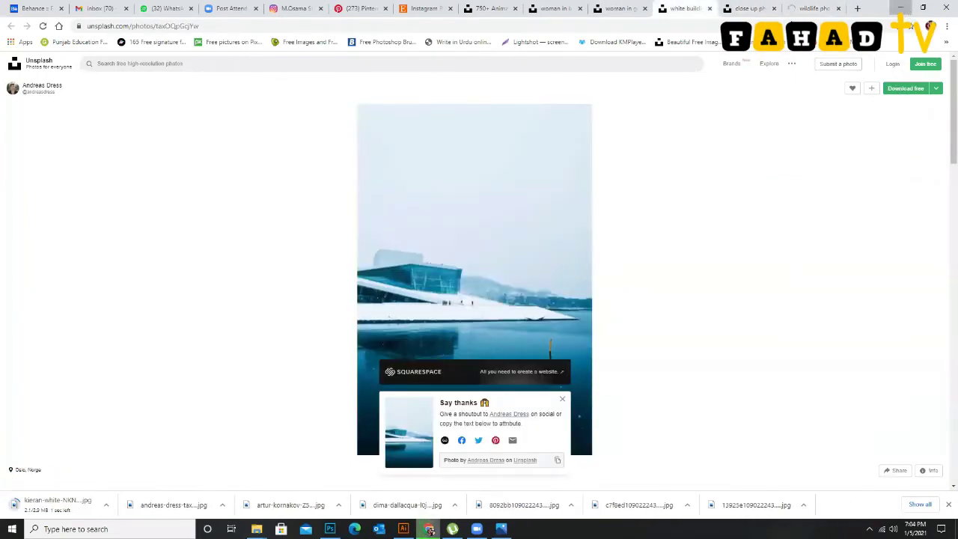
Bring the five newly downloaded Unsplash photos from the Downloads folder into the Illustrator document.
left_click(900, 9)
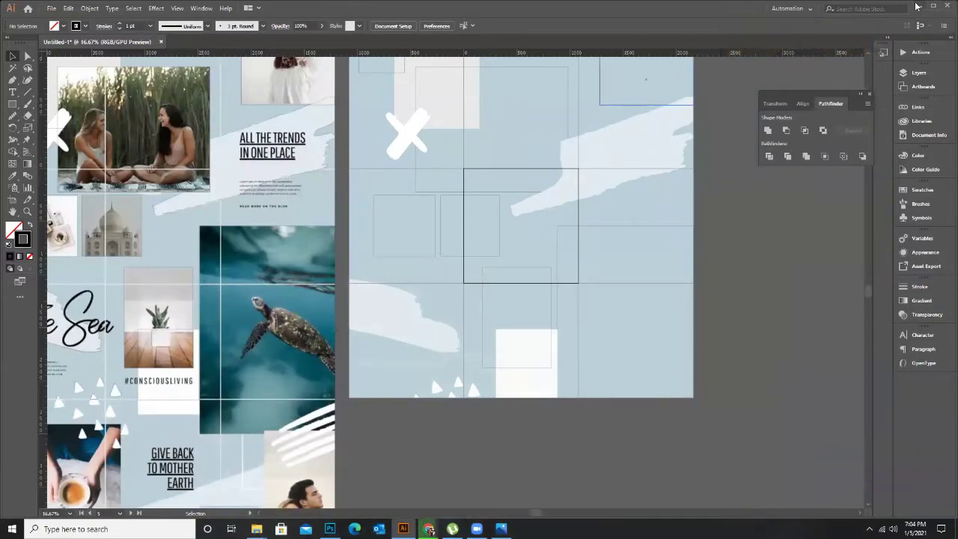
left_click(919, 7)
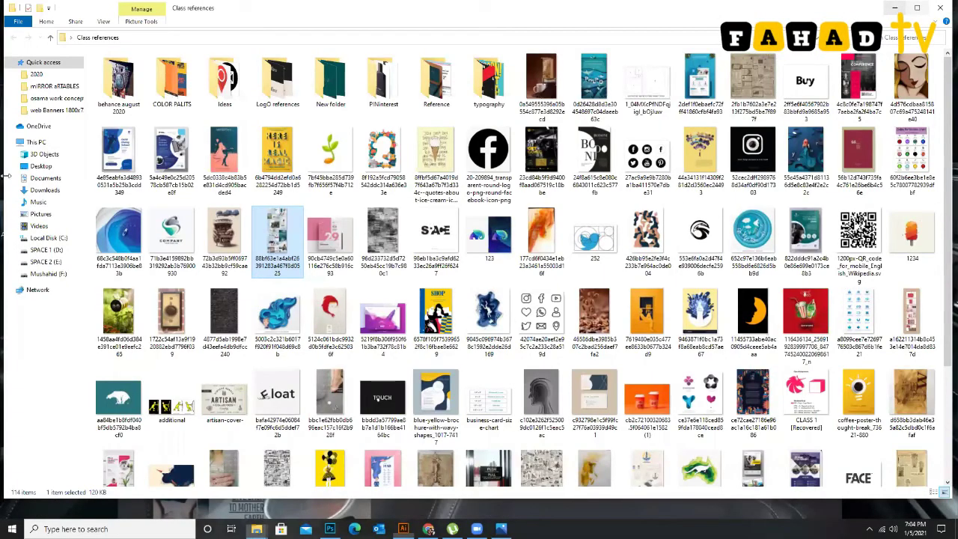
left_click(45, 190)
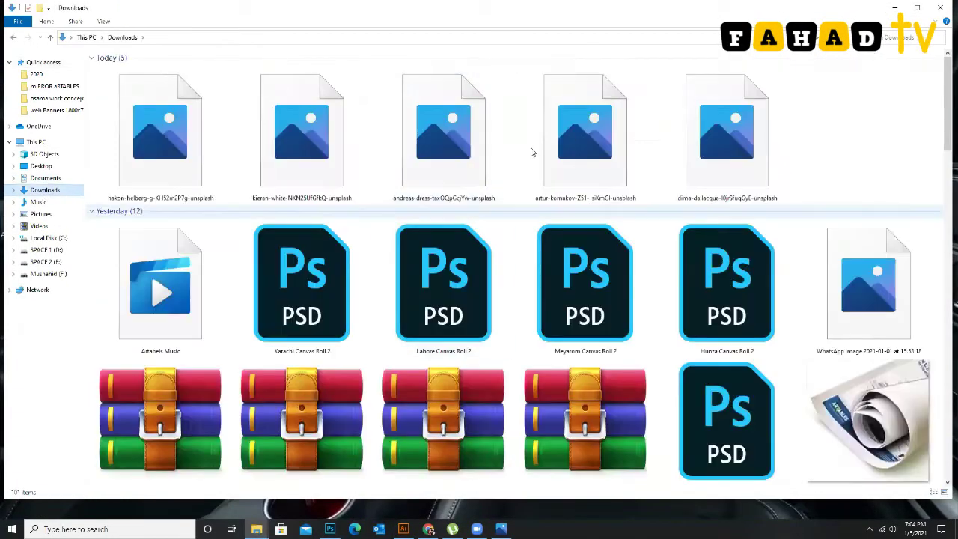
left_click_drag(840, 124, 452, 265)
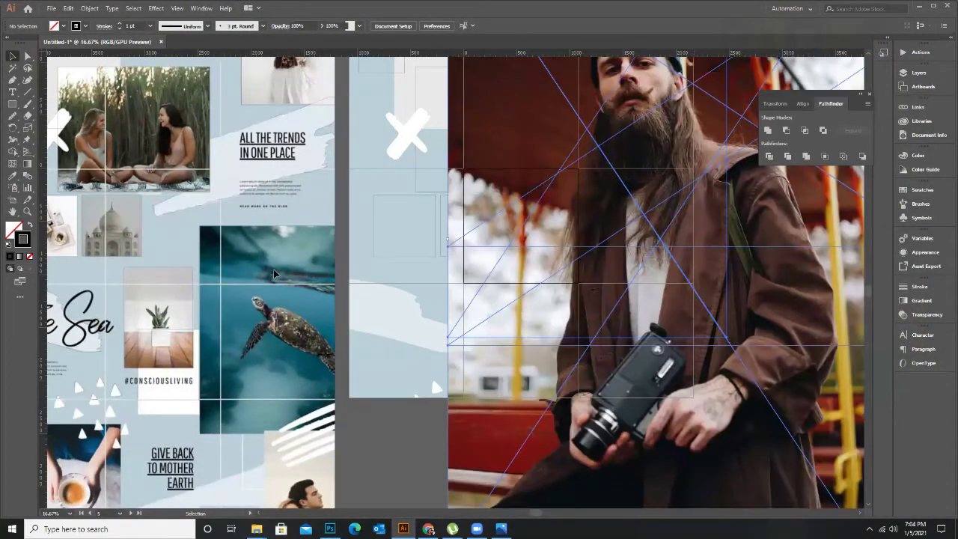
Scale the placed photos down together and move the photo of the bearded man over the large lower-right frame.
scroll(640, 352, "down", 1)
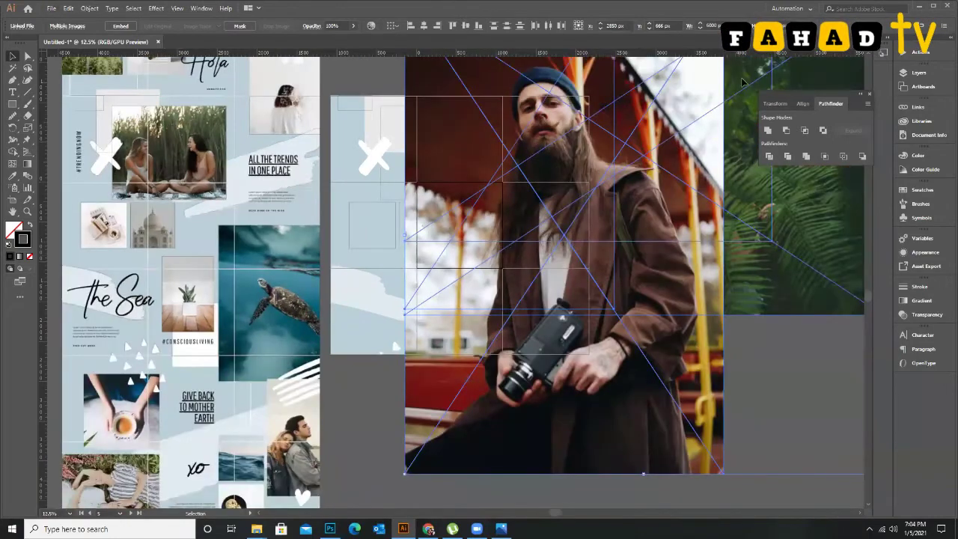
key("ctrl+minus")
left_click_drag(731, 82, 696, 182)
key("ctrl+plus")
left_click_drag(607, 260, 510, 317)
left_click(610, 382)
scroll(544, 246, "up", 1)
scroll(531, 341, "up", 2)
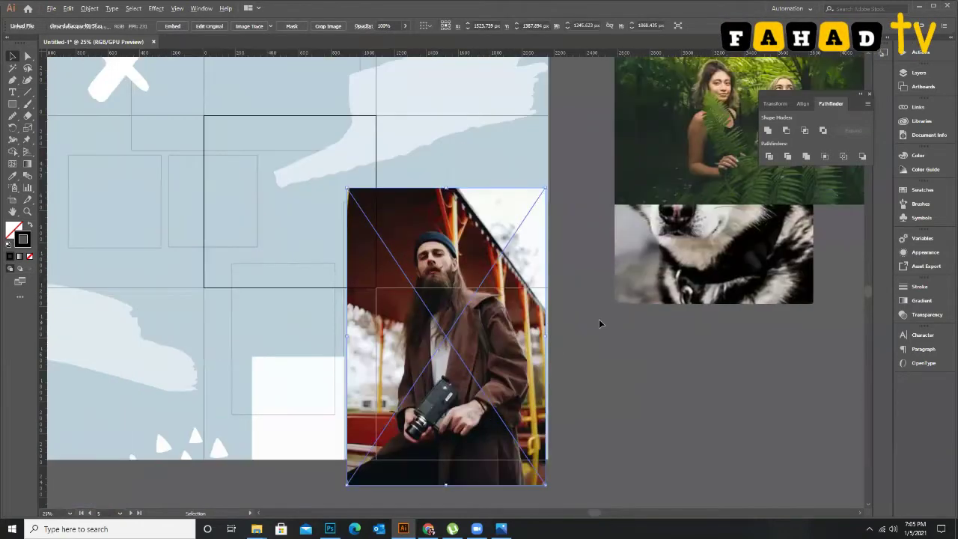
Send the bearded man's photo to the back and mask it with the large lower-right frame.
left_click(600, 321)
scroll(500, 222, "down", 1)
mouse_move(481, 207)
left_mouse_down()
mouse_move(468, 219)
mouse_move(467, 208)
left_mouse_up()
key("ctrl+shift+bracketleft")
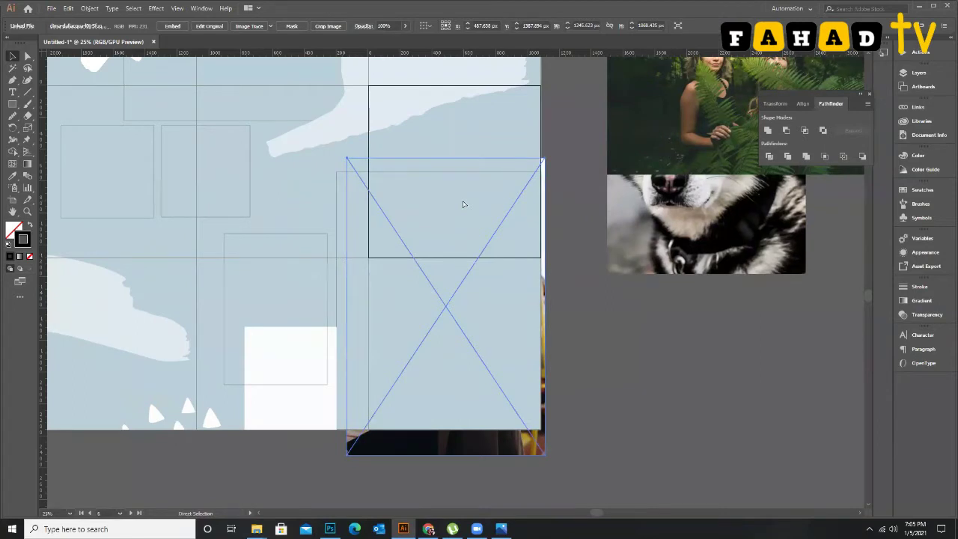
key("ctrl+z")
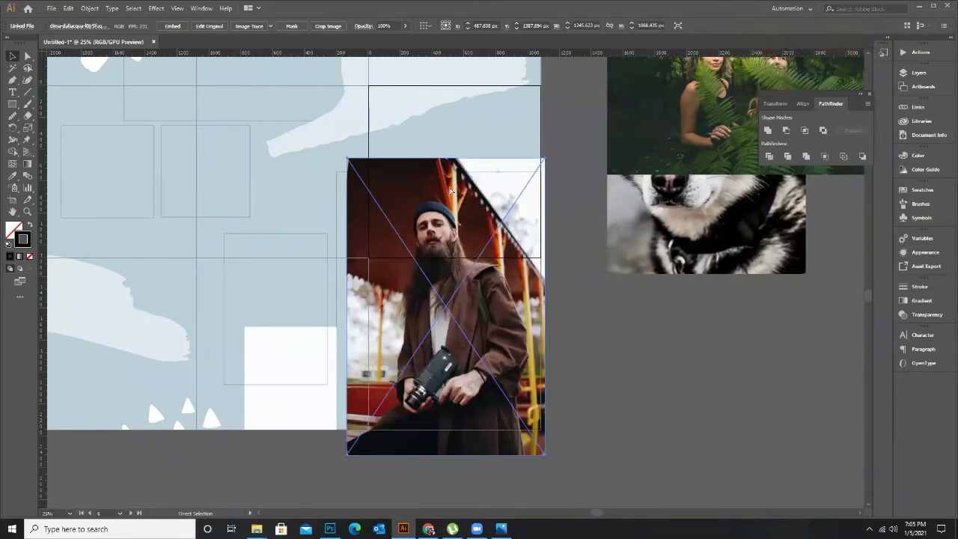
key("ctrl+shift+z")
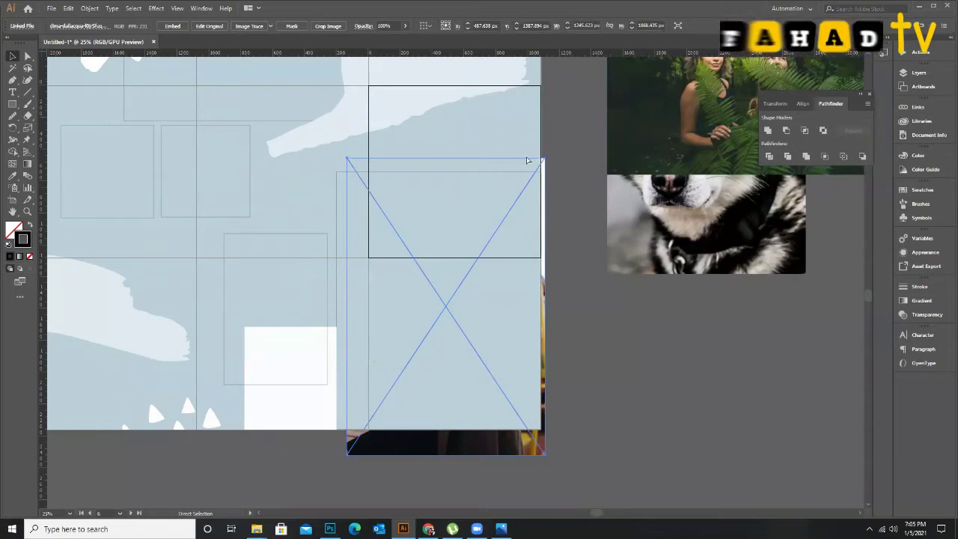
key("ctrl+p")
left_click(612, 405)
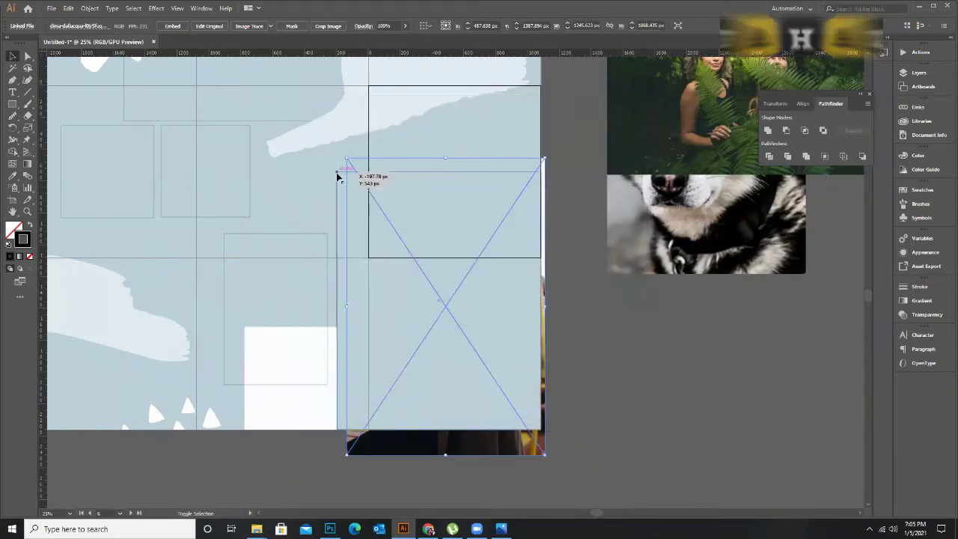
left_click(354, 201)
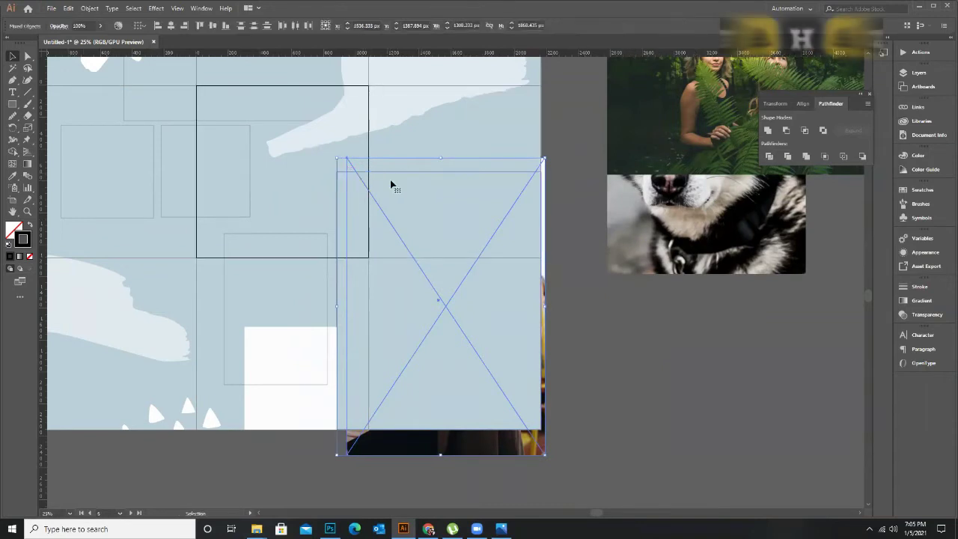
key("ctrl+7")
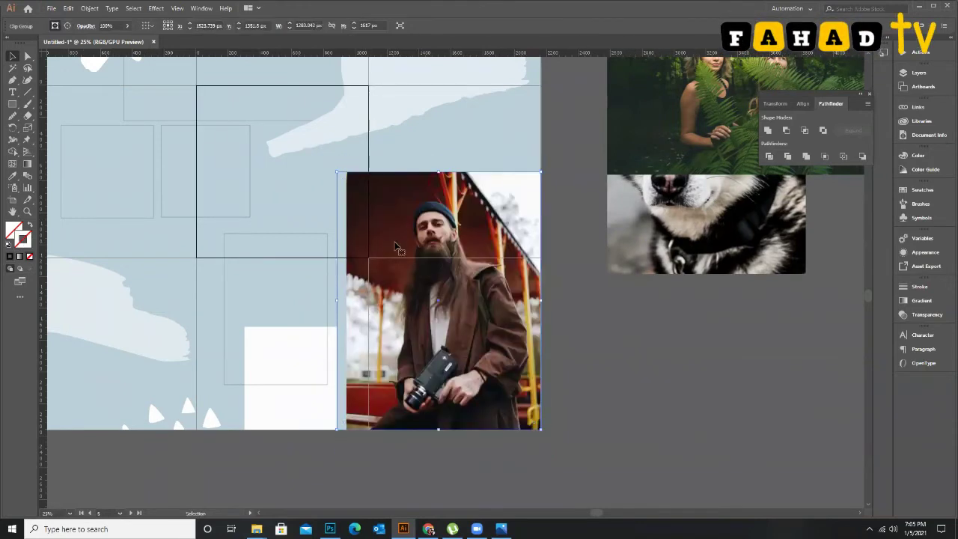
Enlarge and reposition the bearded man's photo inside its clipping mask so it fills the whole frame.
double_click(426, 234)
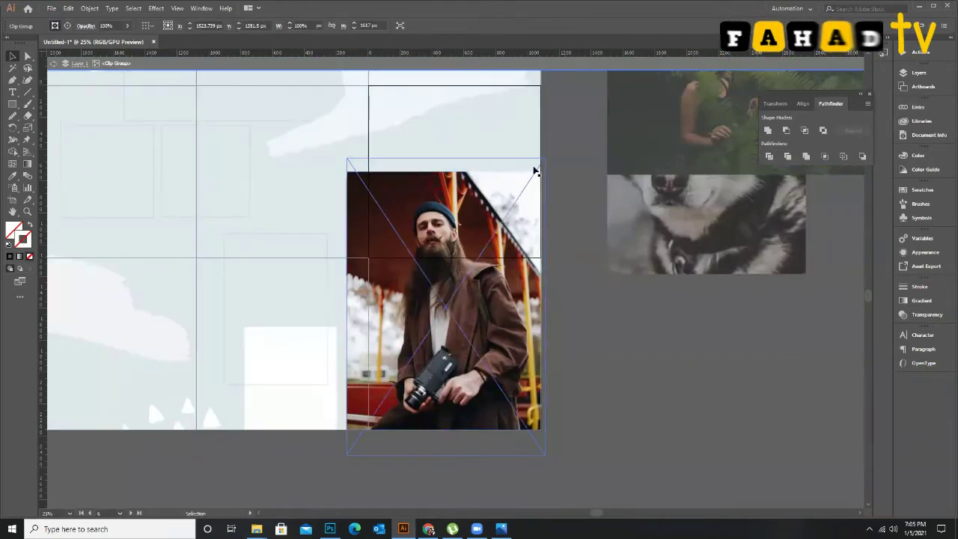
left_click_drag(567, 145, 595, 137)
left_click_drag(480, 207, 472, 221)
left_click_drag(544, 248, 544, 244)
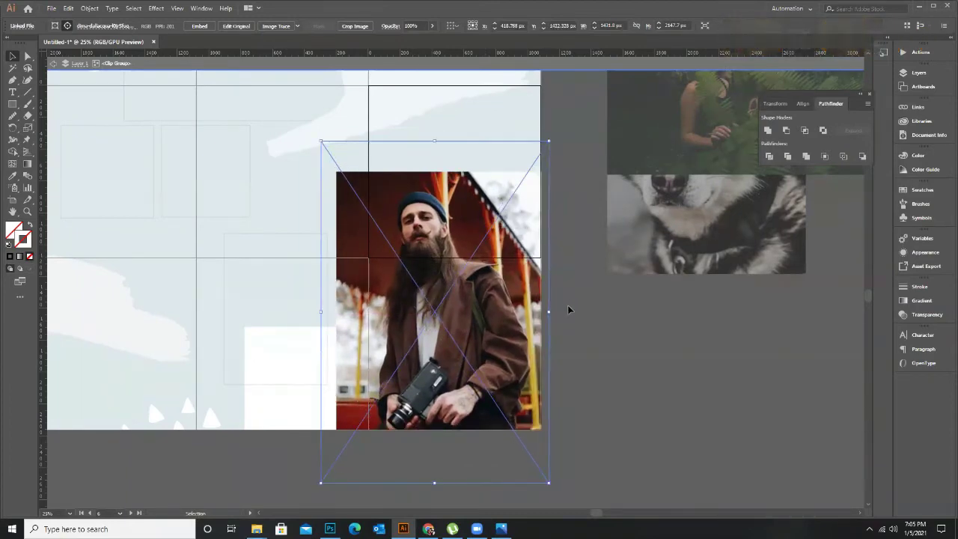
left_click(588, 375)
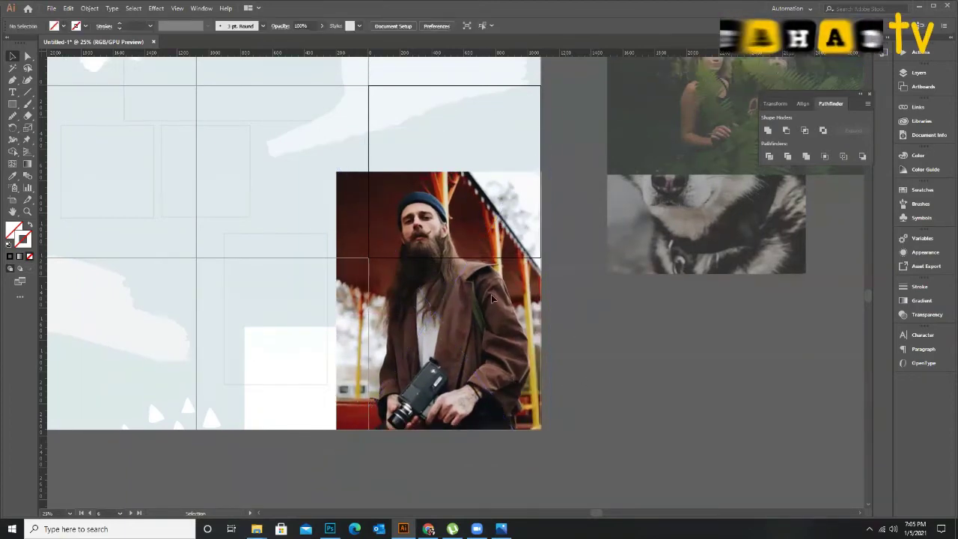
Move the photo of the women among ferns over the wide upper frame and send it backward behind the brush shapes.
scroll(570, 307, "down", 1)
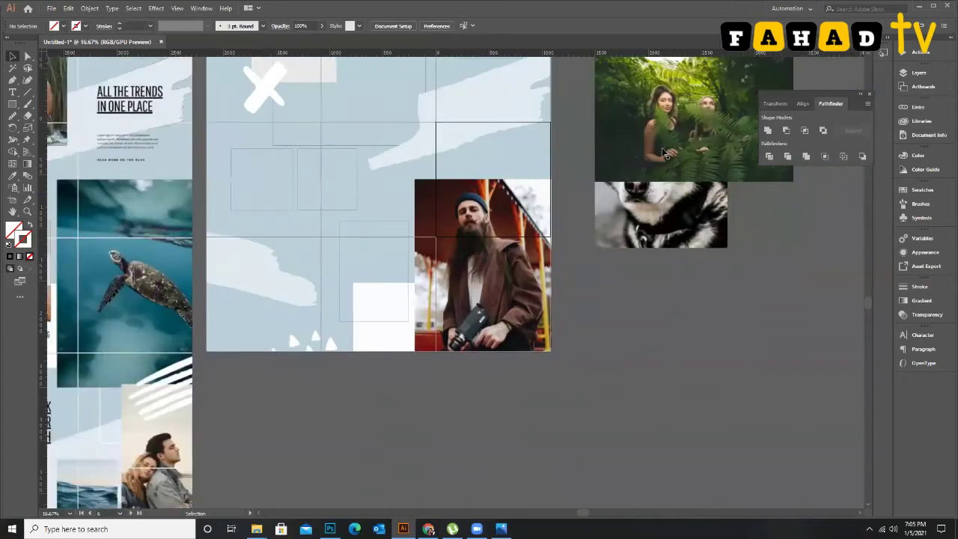
scroll(664, 152, "up", 3)
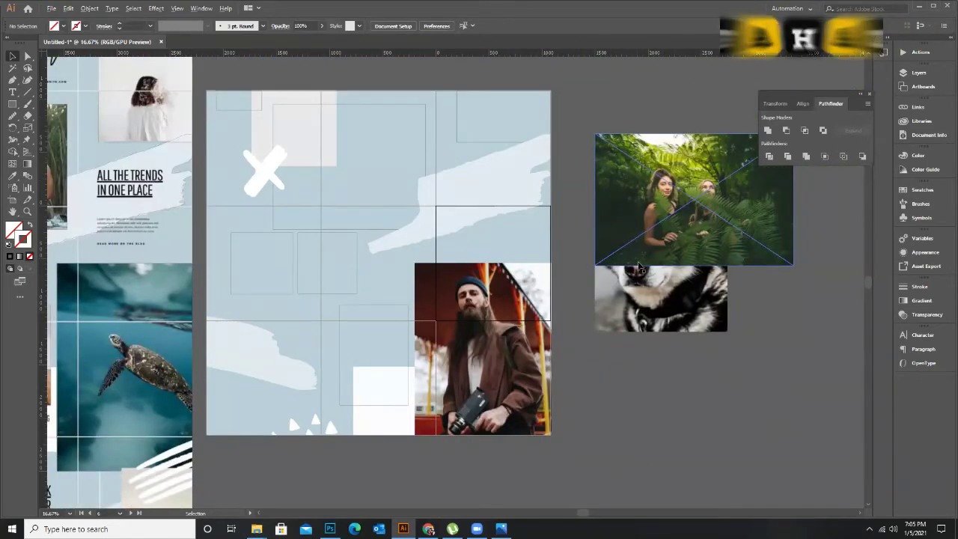
key("ctrl+minus")
scroll(366, 230, "up", 1)
left_click_drag(788, 224, 453, 193)
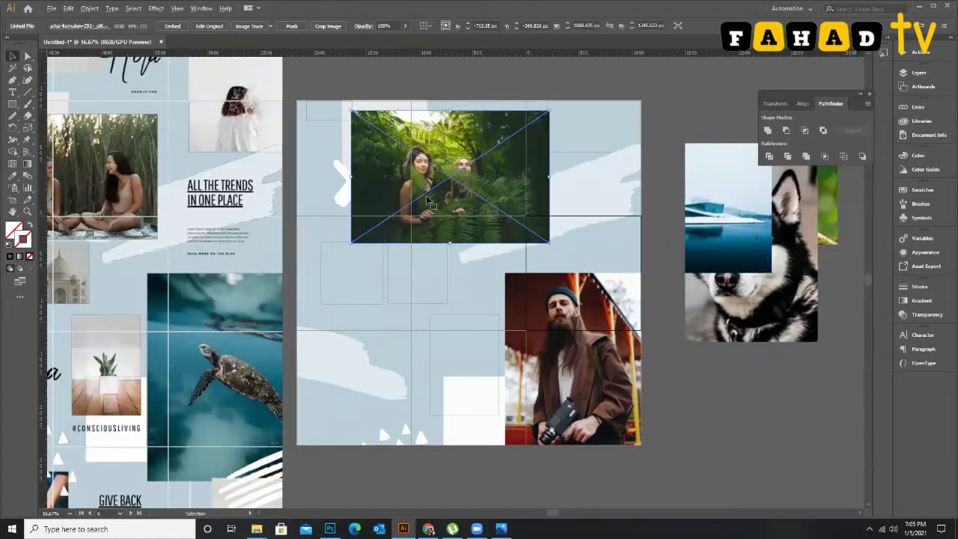
key("ctrl+plus")
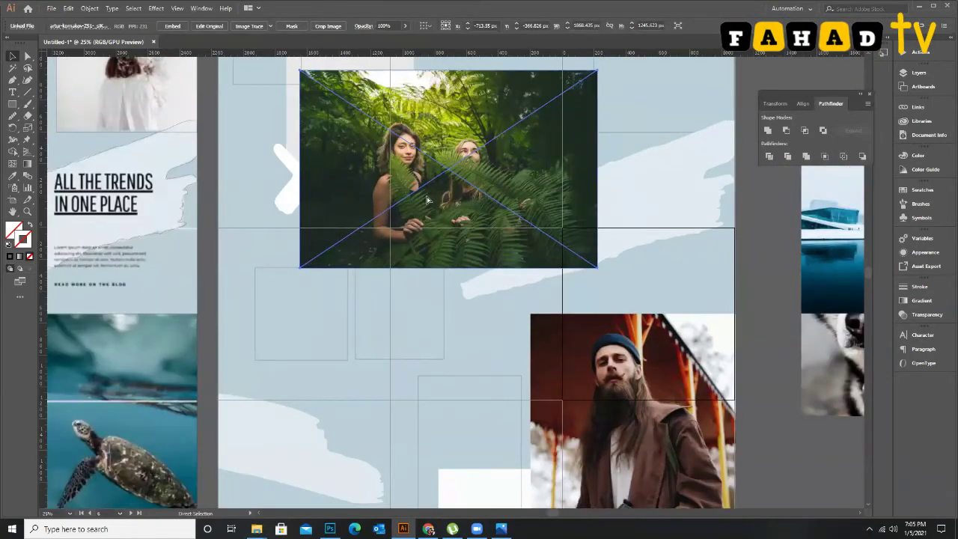
key("ctrl+[")
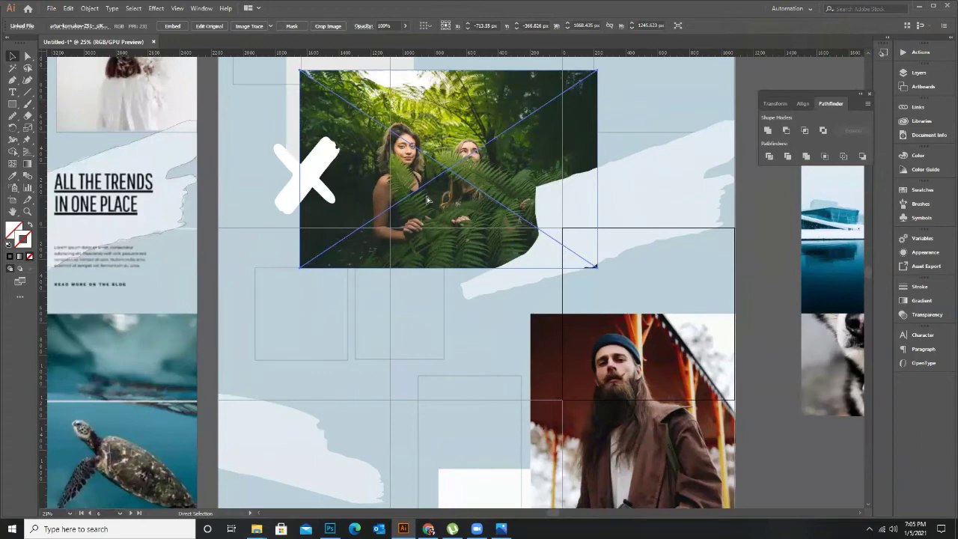
key("ctrl+[")
key("ctrl+[")
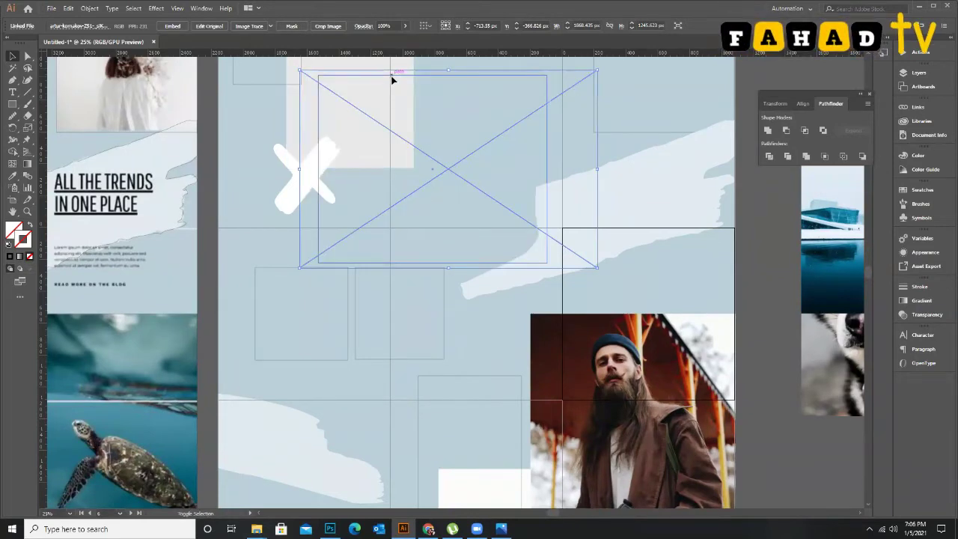
Mask the fern photo with the wide upper frame, enlarging and repositioning it within the mask.
left_click(396, 121, "shift")
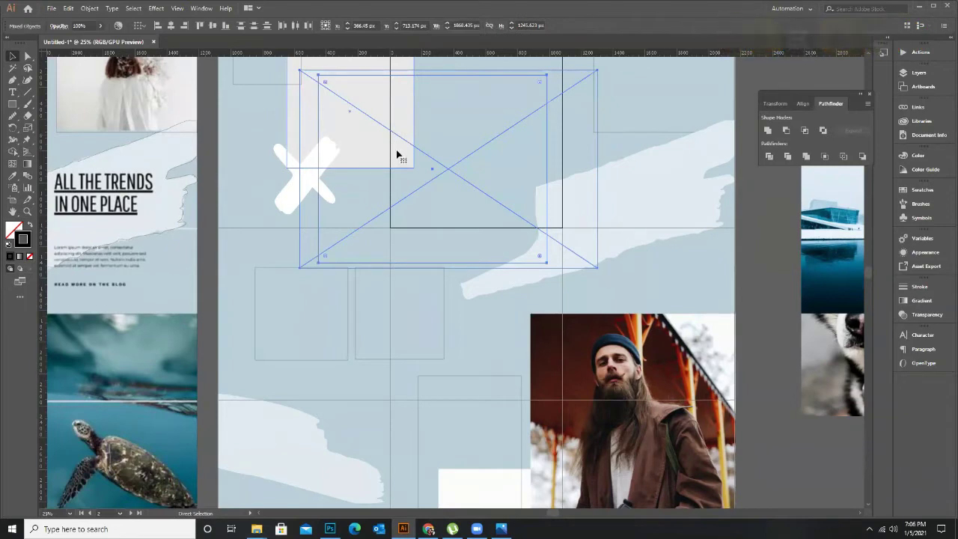
key("ctrl+7")
double_click(443, 197)
mouse_move(494, 189)
left_mouse_down()
mouse_move(539, 223)
mouse_move(509, 196)
left_mouse_up()
left_click_drag(575, 267, 604, 288)
left_click_drag(526, 236, 618, 292)
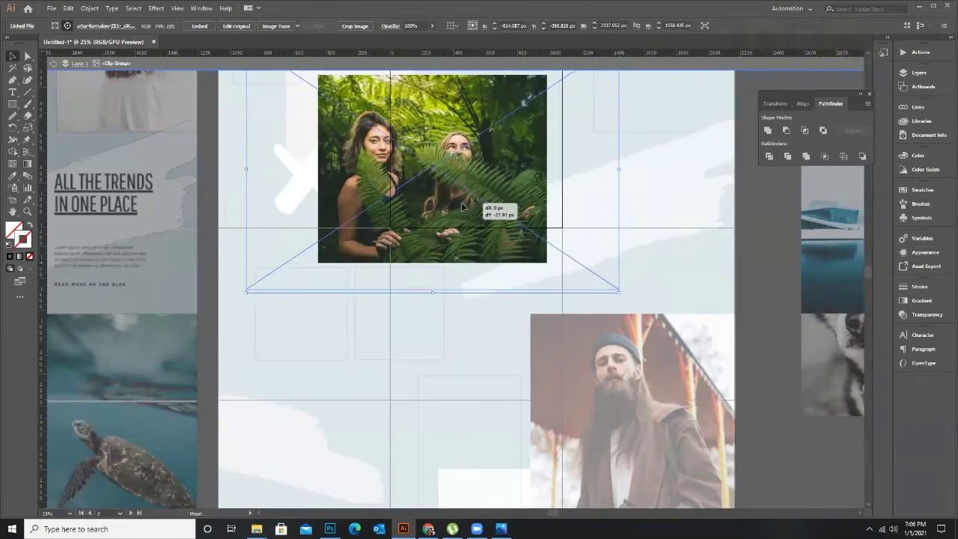
left_click(749, 205)
double_click(749, 205)
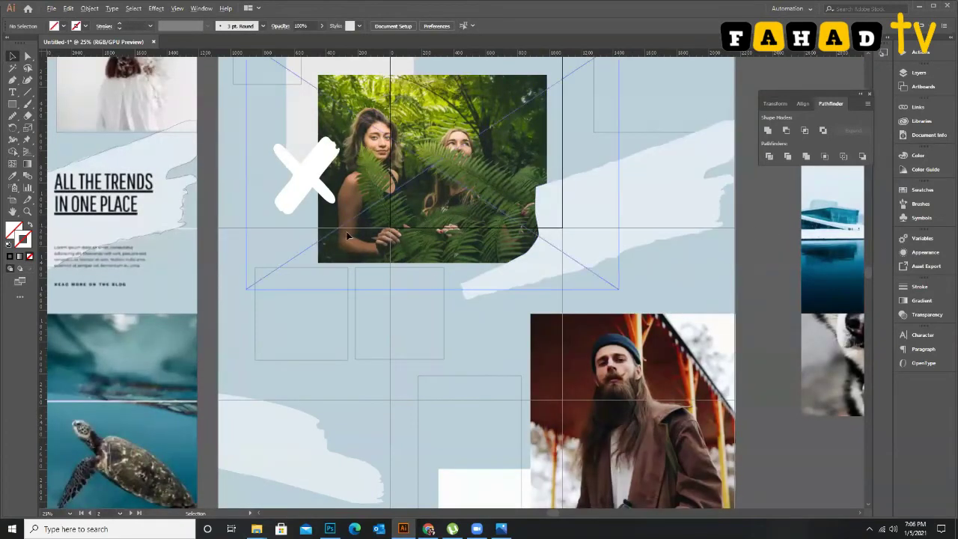
Set the stroke colour of the small rectangle at the first artboard's upper edge to white (ffffff).
scroll(347, 235, "down", 1)
scroll(372, 212, "up", 1)
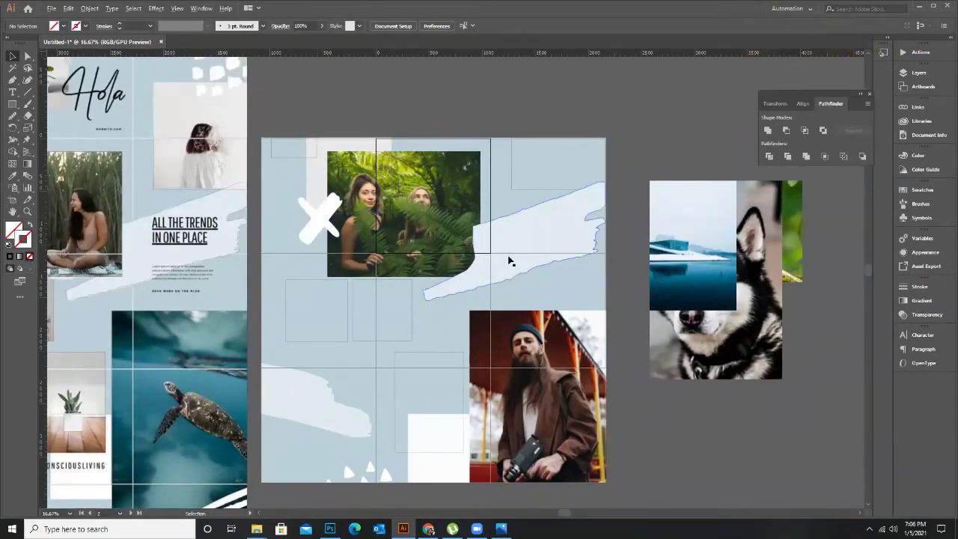
scroll(352, 189, "down", 1)
scroll(341, 187, "up", 2)
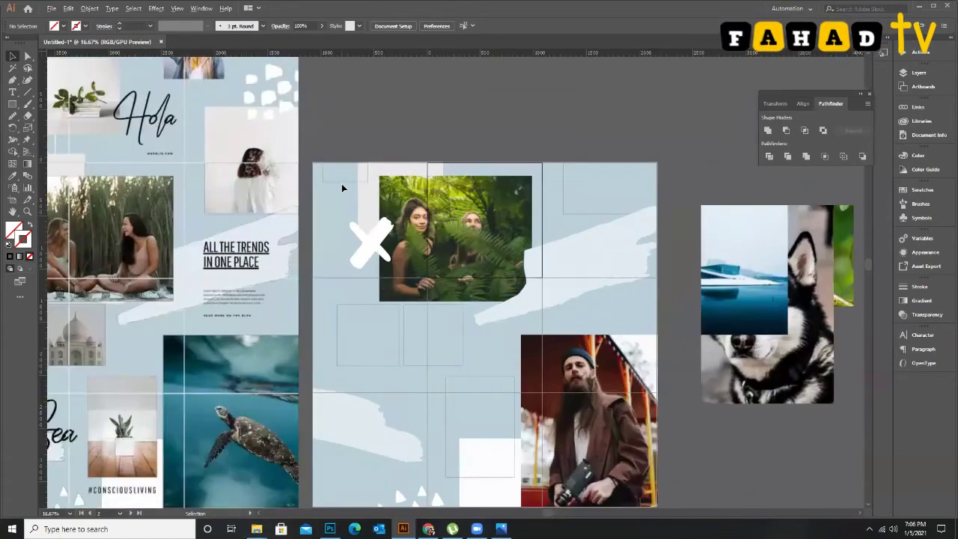
left_click(345, 171)
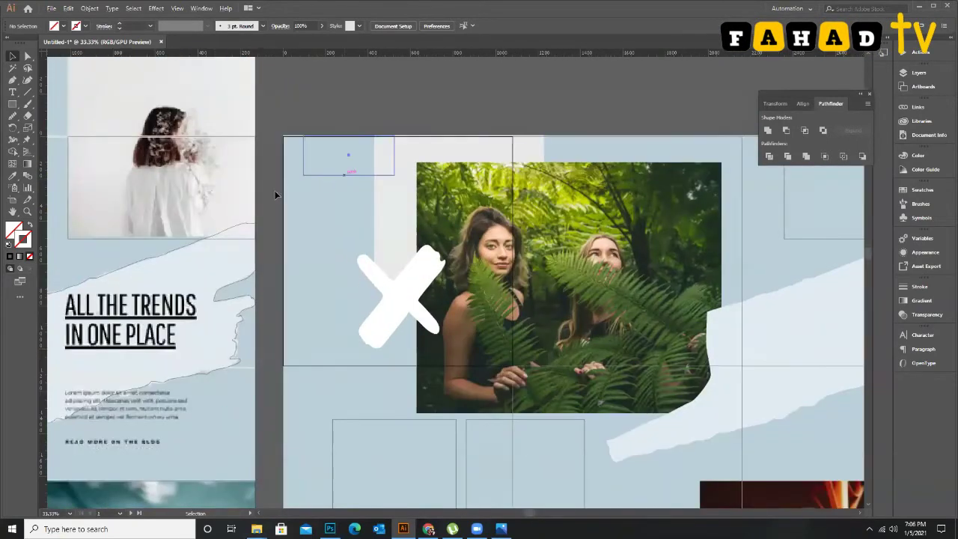
double_click(27, 238)
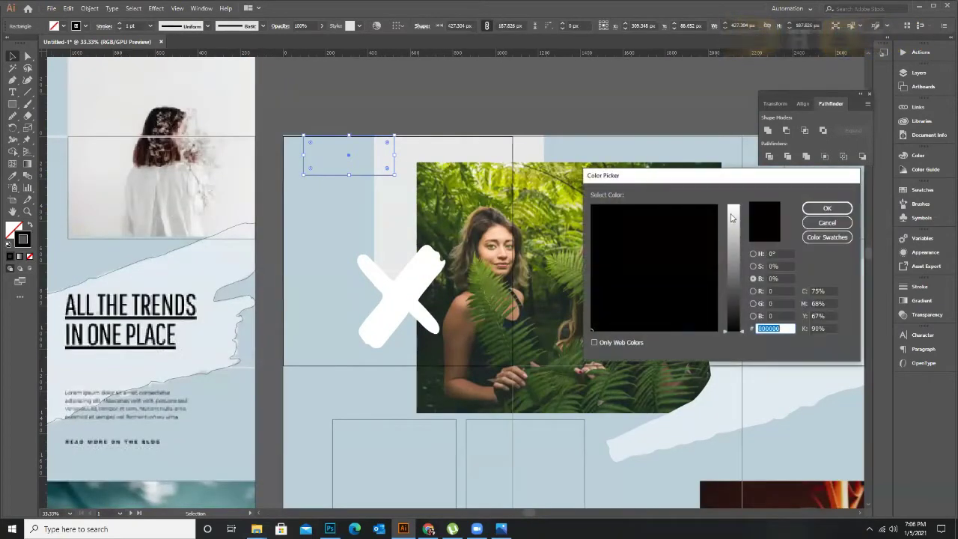
type("ffffff")
left_click(826, 208)
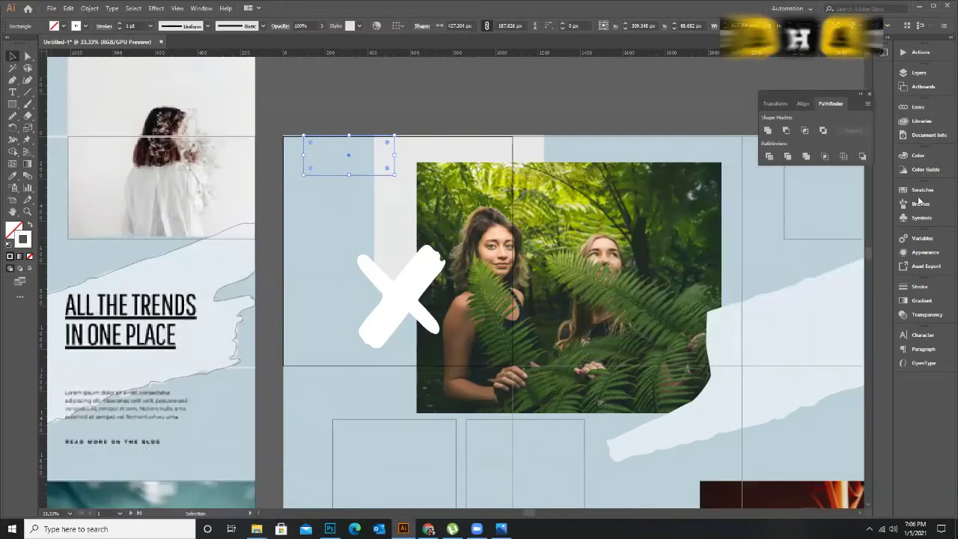
Increase the small rectangle's stroke weight to 7.887 pt.
left_click(906, 288)
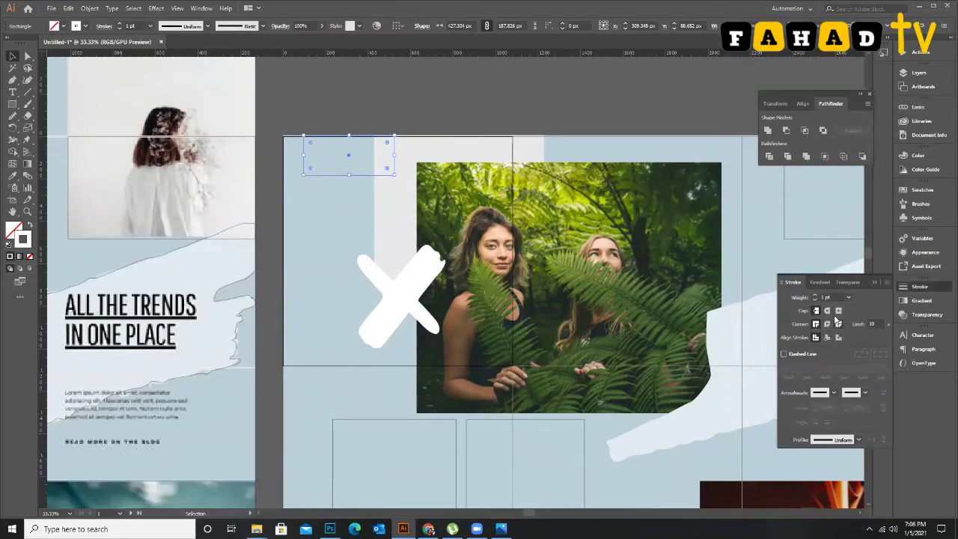
left_click(848, 300)
left_click(862, 134)
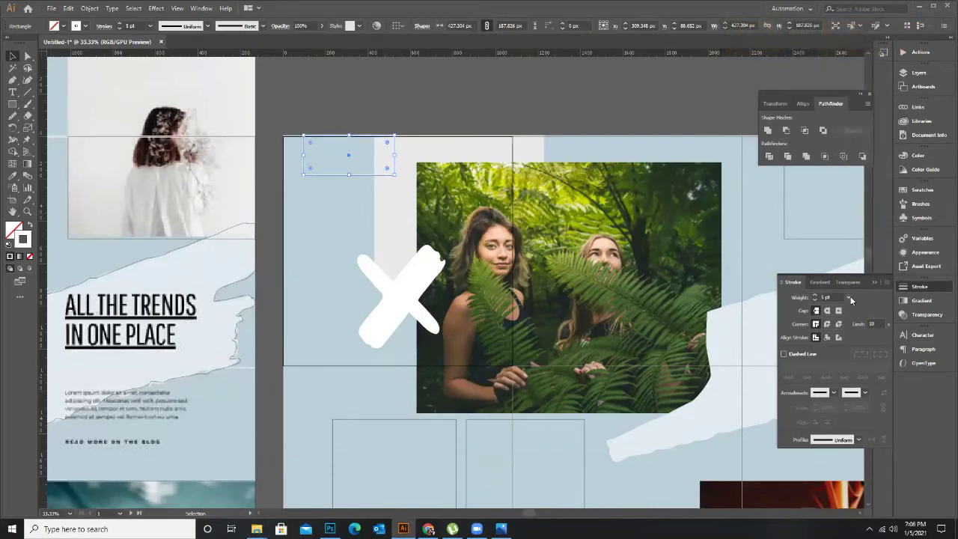
left_click(850, 299)
left_click(865, 167)
Lower the small white rectangle's upper edge to line up with the top of the first artboard.
left_click(388, 125)
scroll(376, 107, "up", 3)
left_click(392, 105)
left_click_drag(391, 104, 392, 108)
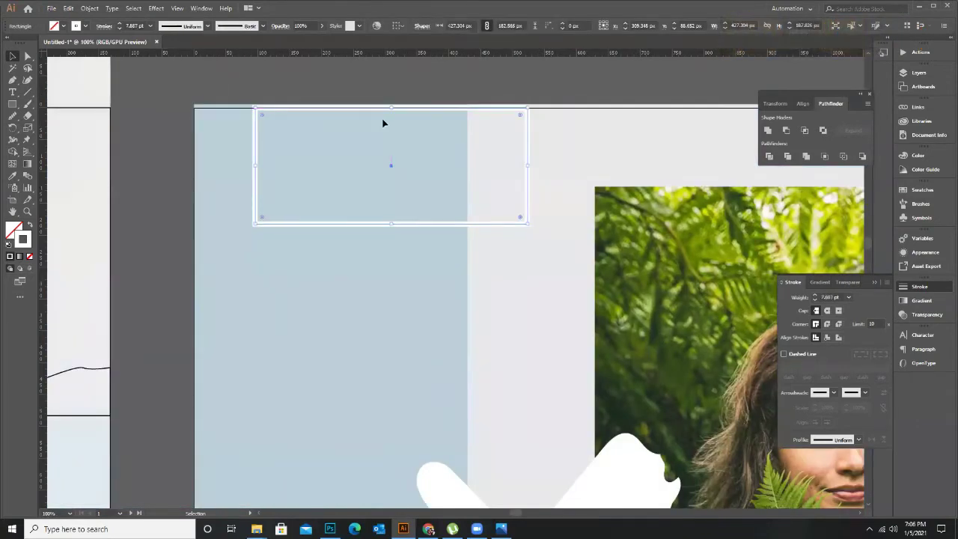
left_click(381, 87)
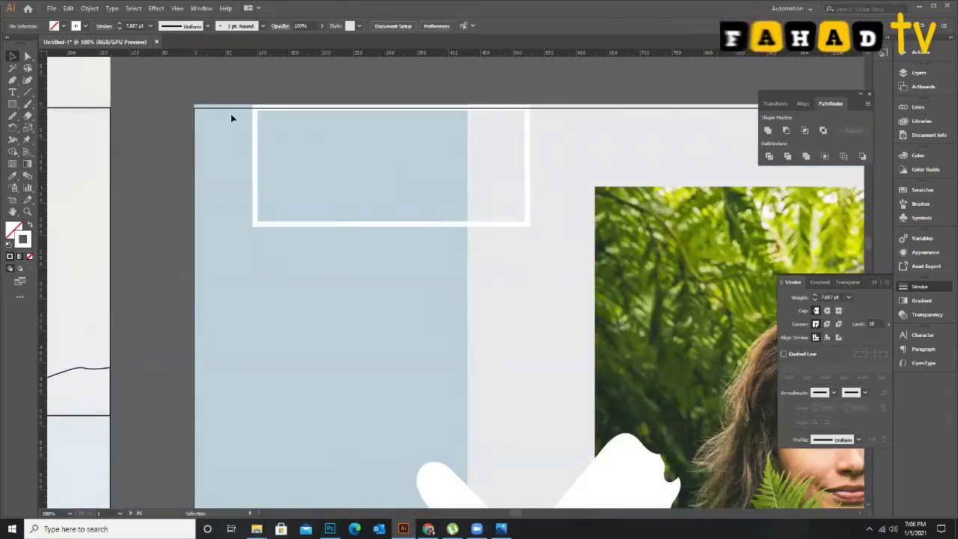
Lower the pale grey rectangle's upper edge to line up with the top of the first artboard.
scroll(268, 190, "down", 5)
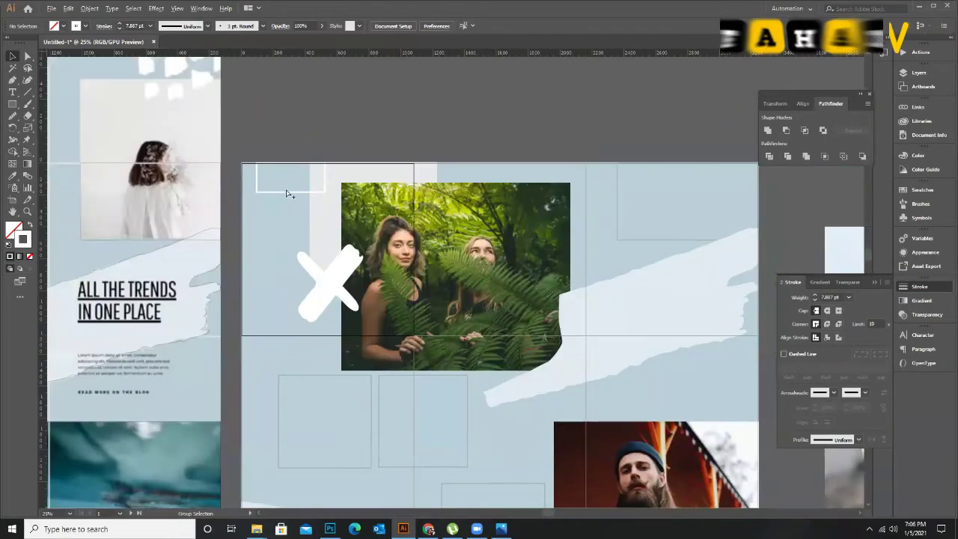
left_click(251, 173)
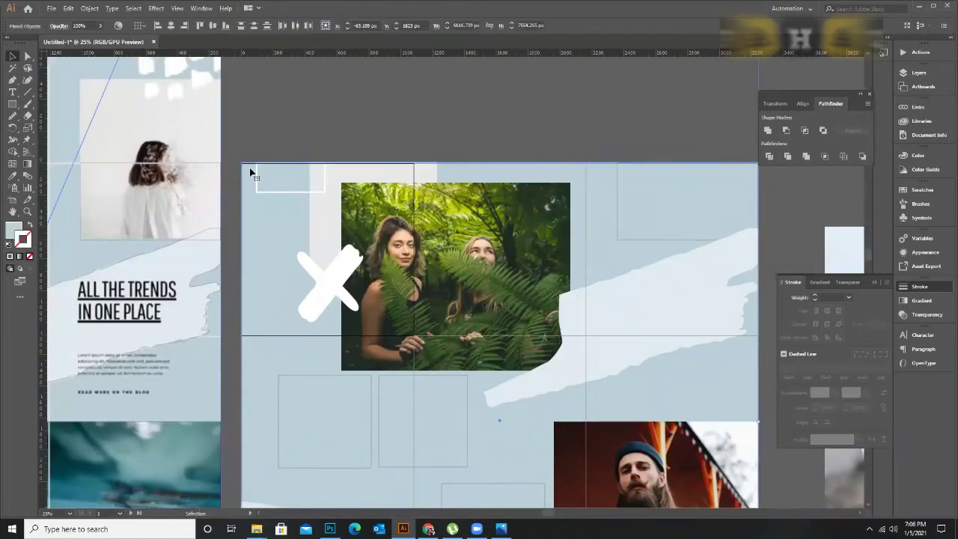
scroll(252, 181, "up", 9)
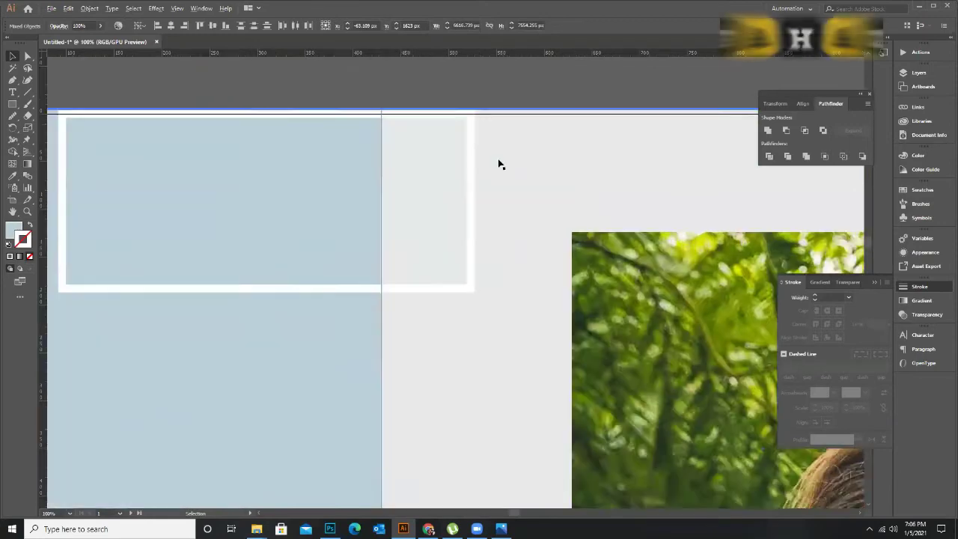
scroll(620, 180, "down", 5)
scroll(519, 186, "down", 3)
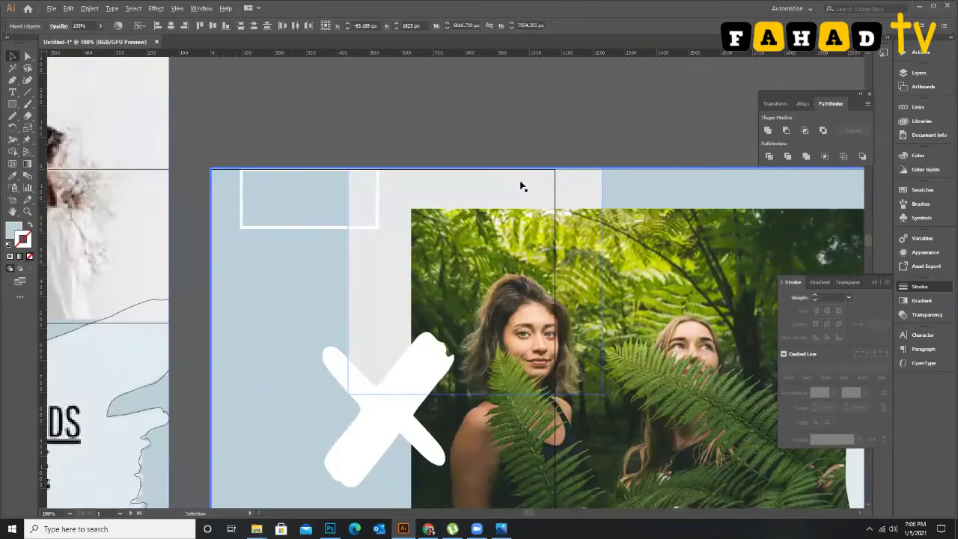
scroll(454, 163, "up", 3)
left_click(378, 152)
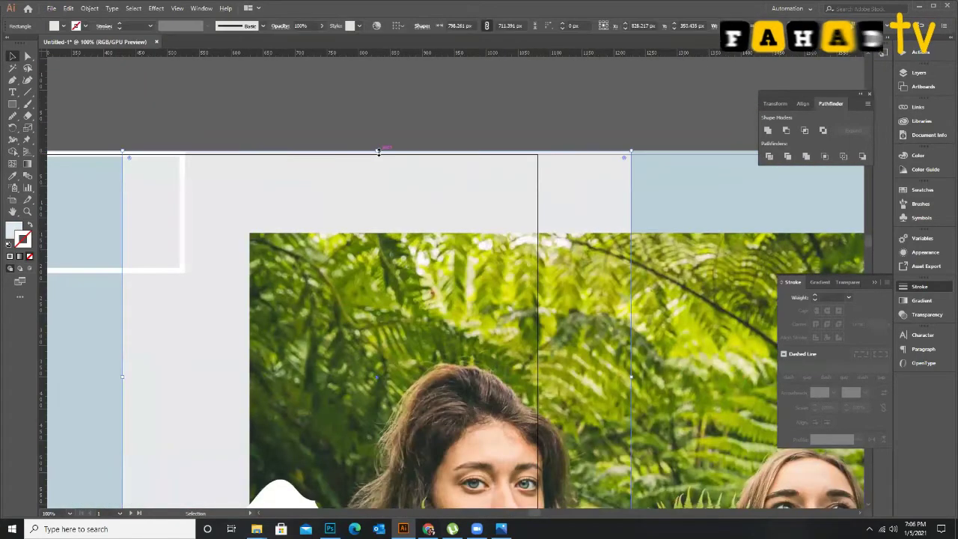
left_click_drag(378, 155, 418, 161)
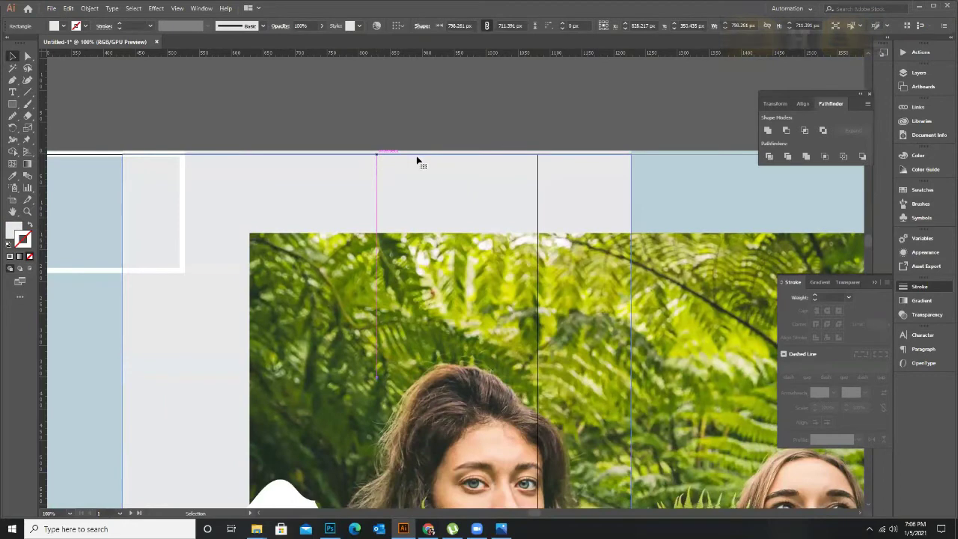
Lower the pale blue background rectangle's upper edge to the top of the artboards, making it 3240 px high.
left_click(660, 153)
left_click(331, 195, "shift")
key("ctrl+minus")
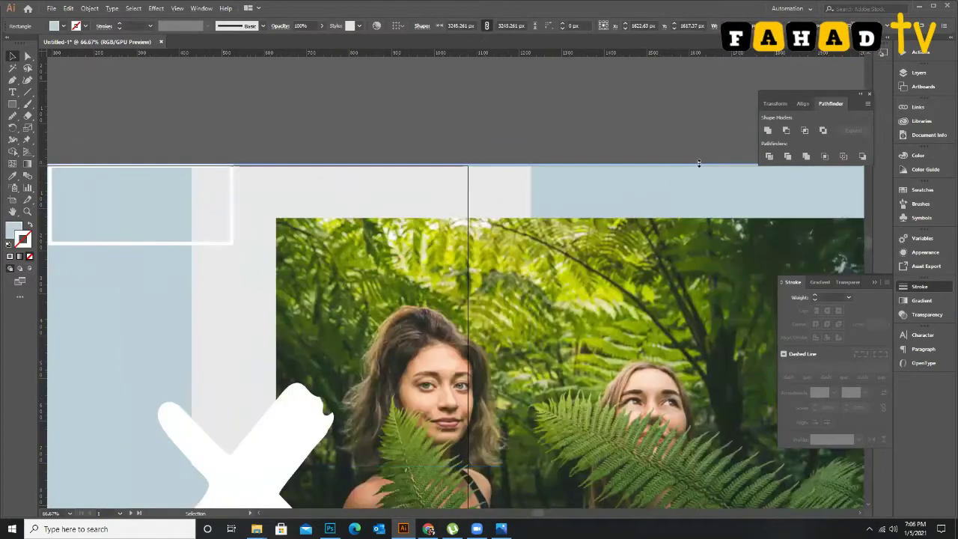
left_click_drag(699, 168, 699, 172)
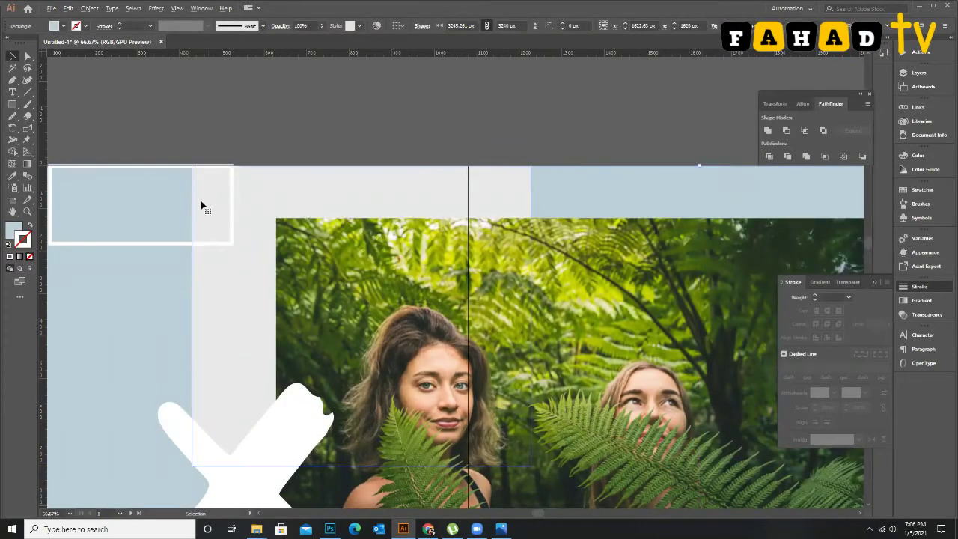
Lower the small white-outlined rectangle's upper edge slightly so its stroke sits inside the first artboard.
scroll(293, 206, "down", 2)
scroll(184, 193, "up", 4)
left_click(129, 185)
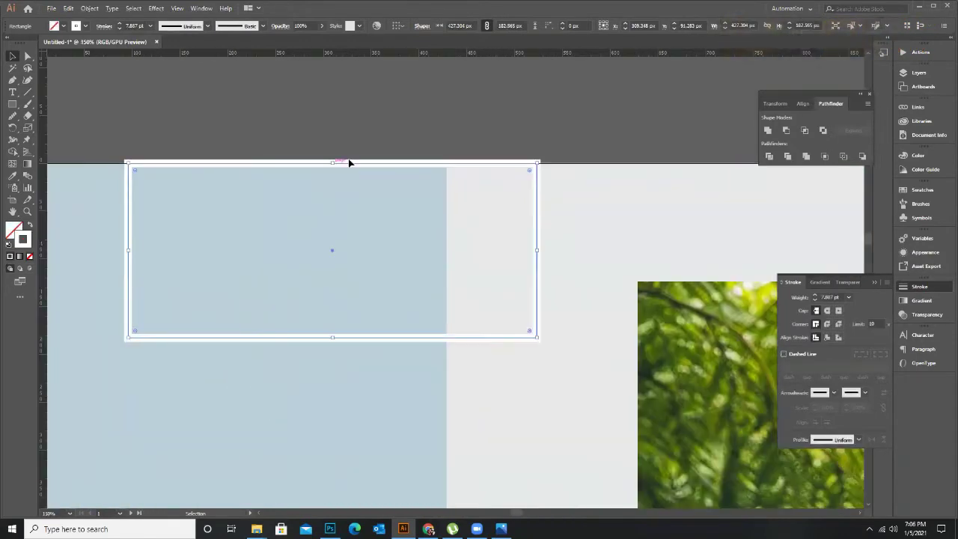
left_click_drag(331, 162, 332, 170)
left_click(324, 133)
Move the waterfront building photo over the third artboard's upper frame and enlarge it to about 1028 px wide.
scroll(342, 225, "down", 3)
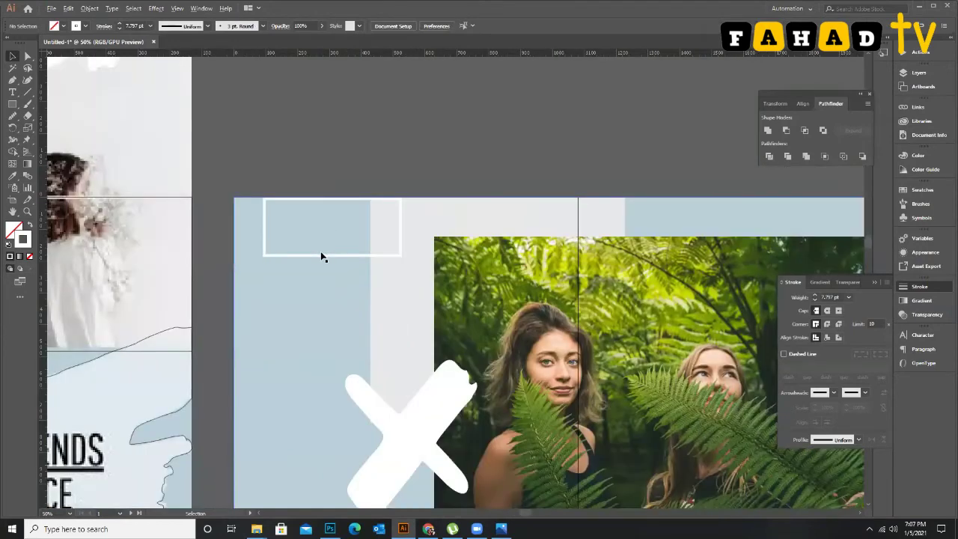
scroll(309, 289, "down", 2)
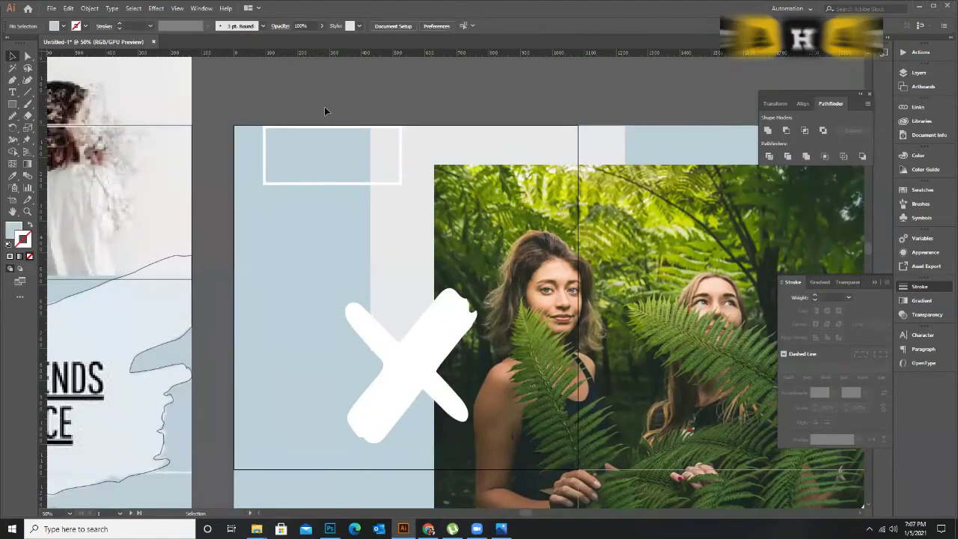
scroll(304, 173, "down", 1)
scroll(346, 217, "down", 2)
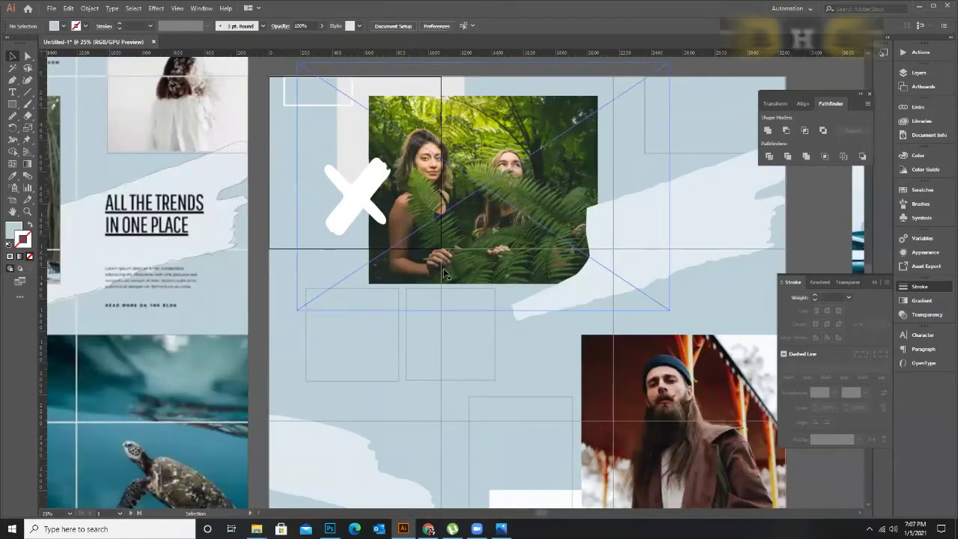
scroll(696, 240, "down", 1)
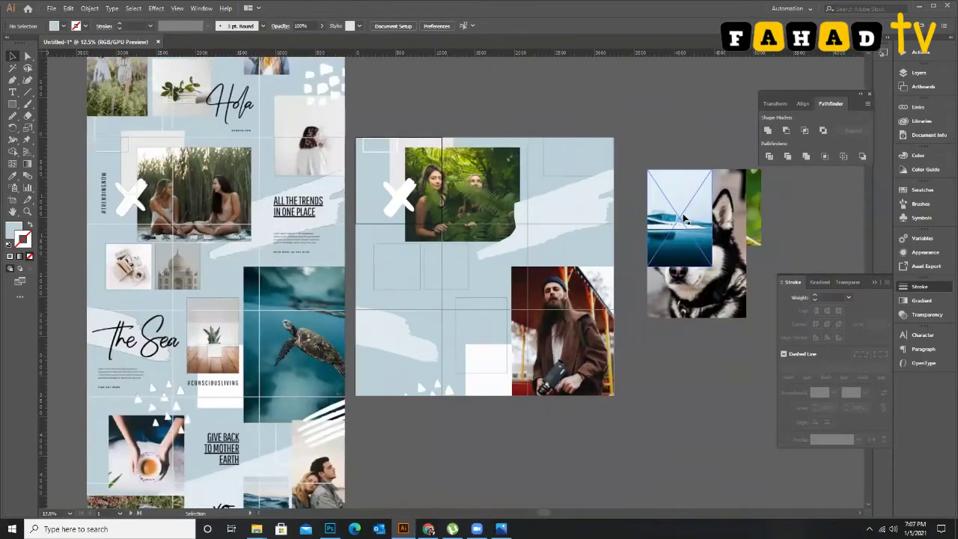
scroll(689, 237, "up", 1)
scroll(690, 235, "up", 2)
left_click_drag(660, 250, 448, 139)
left_click_drag(525, 262, 550, 283)
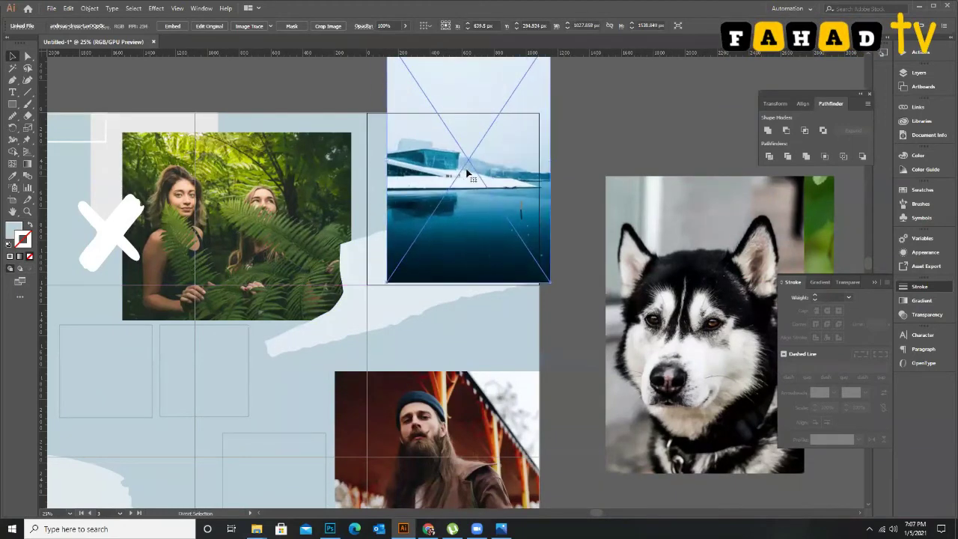
Send the waterfront photo behind its frame, mask it with the third artboard's upper frame, and reposition it within the mask.
key("ctrl+shift+bracketleft")
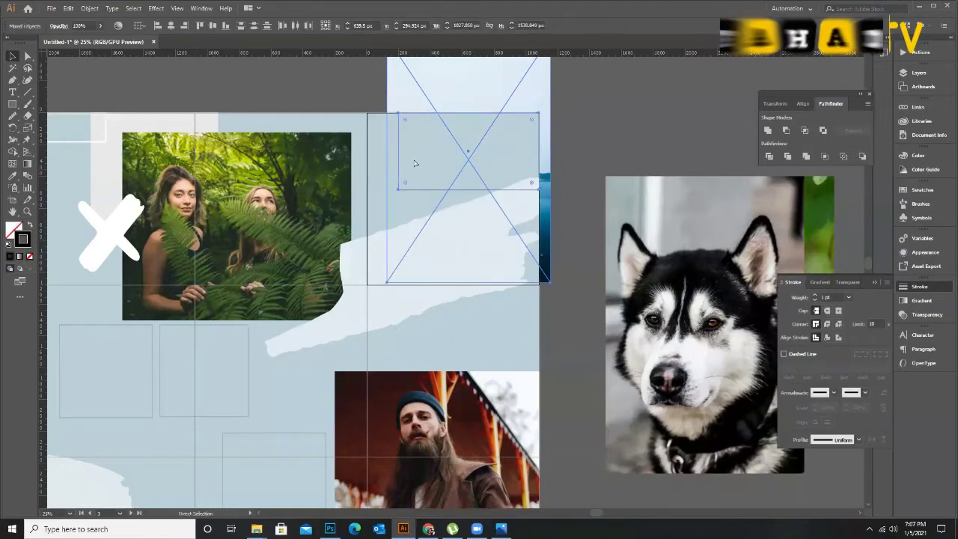
key("ctrl+7")
double_click(462, 171)
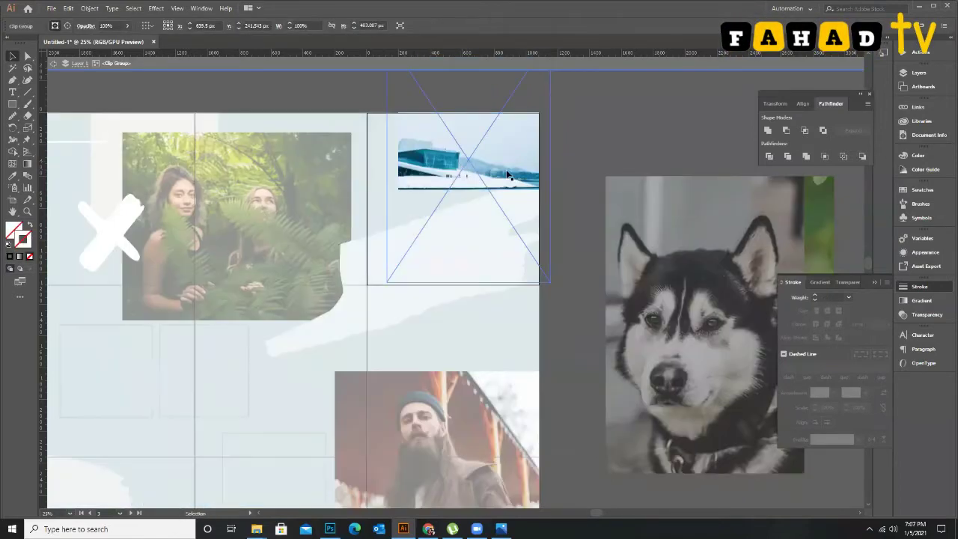
left_click_drag(514, 166, 513, 163)
double_click(591, 157)
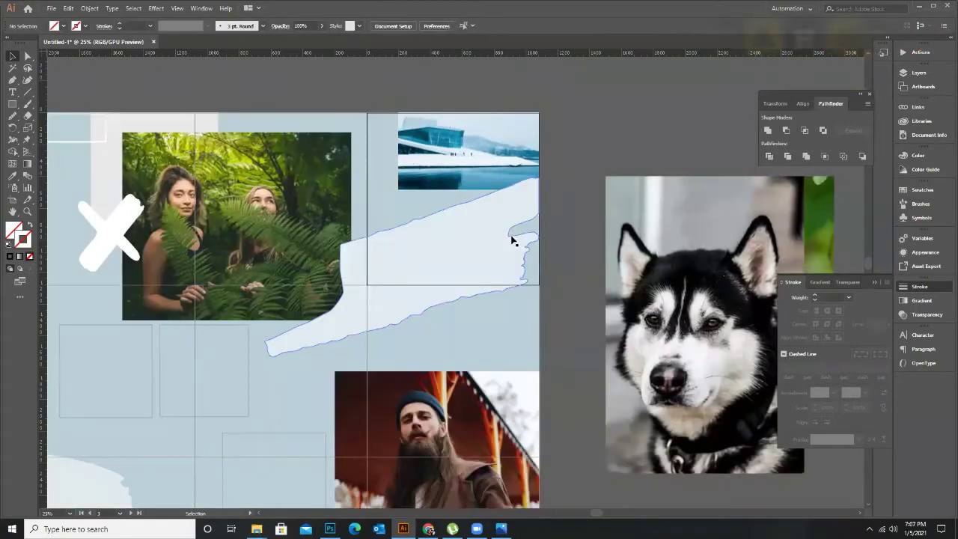
Move the husky photo onto the artboards near the bearded man's photo and shrink it to about 906 px wide.
scroll(535, 247, "down", 1)
scroll(257, 274, "down", 1)
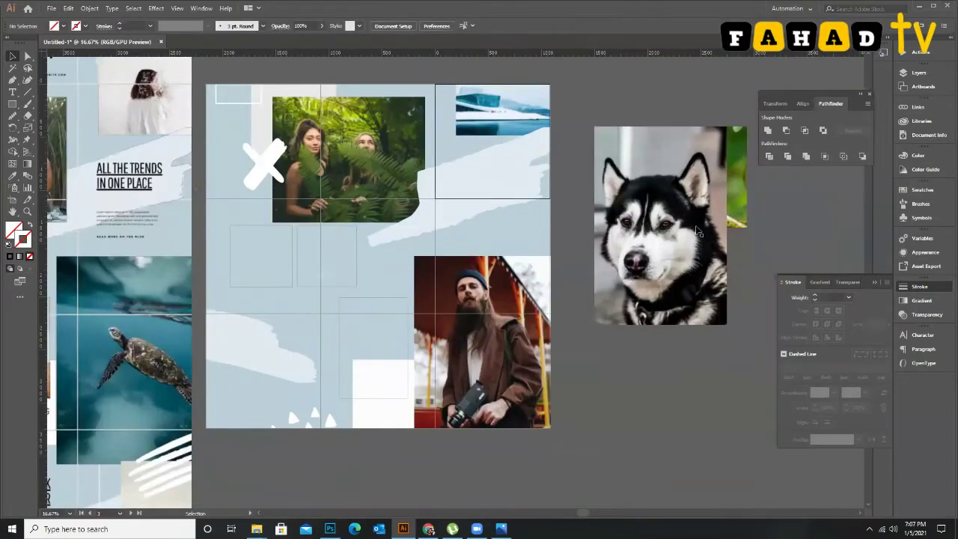
double_click(661, 229)
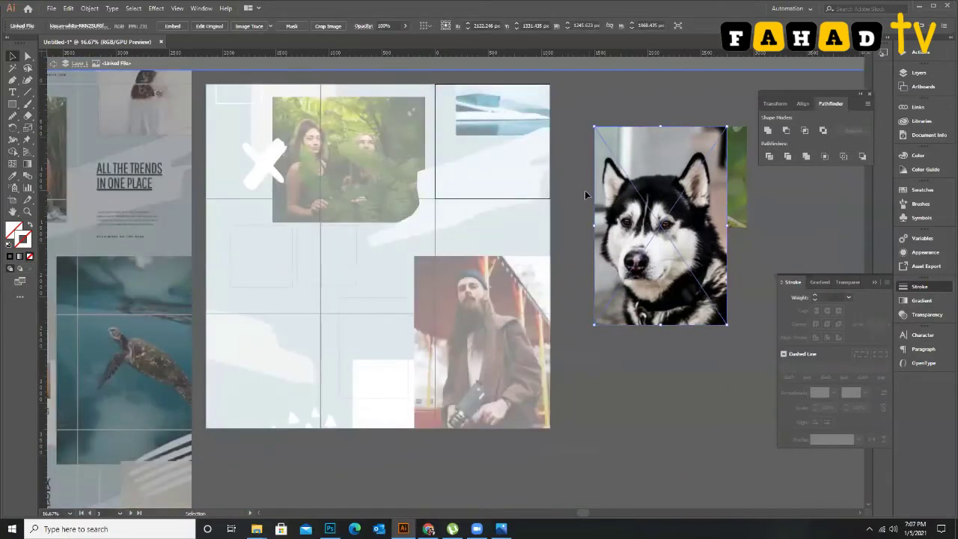
double_click(588, 194)
left_click_drag(690, 166, 419, 277)
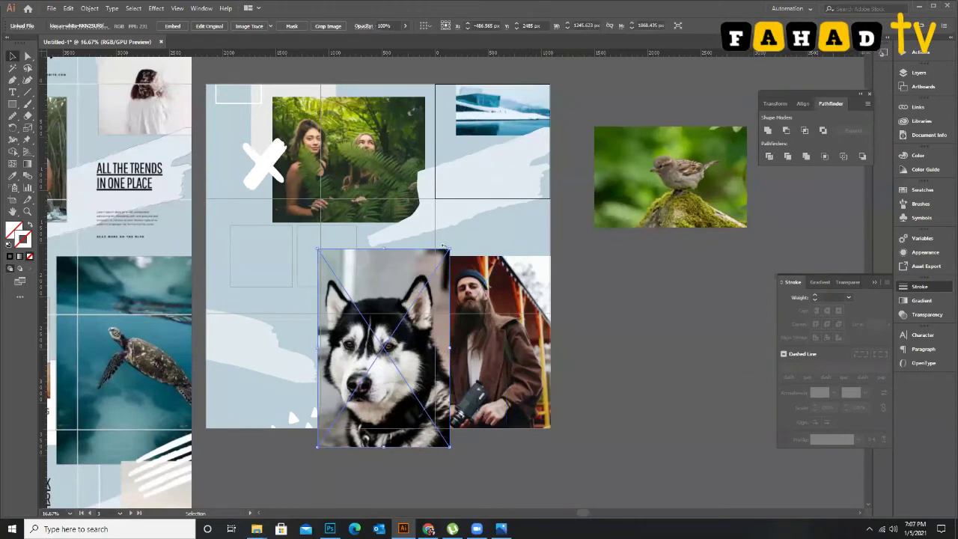
left_click_drag(433, 267, 424, 306)
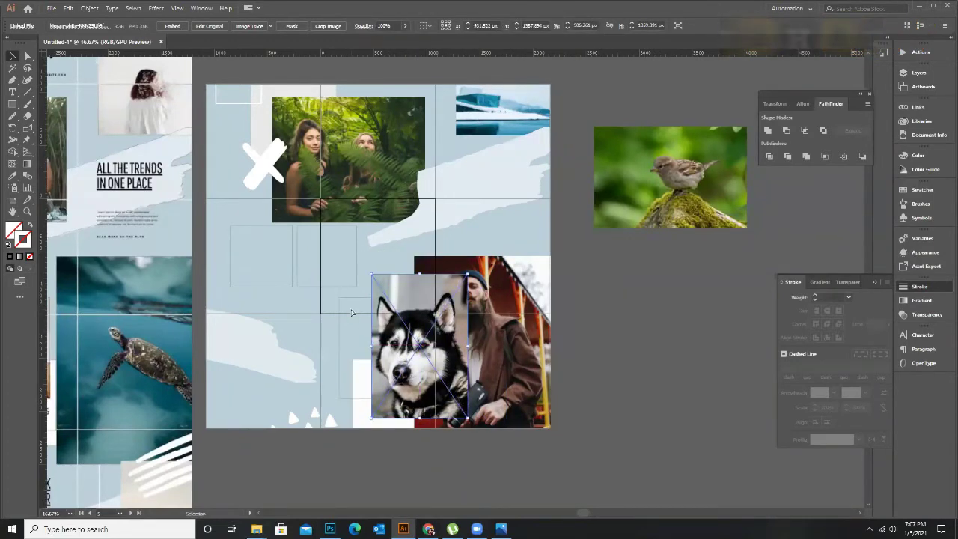
Send the husky photo behind and mask it with the tall frame beside the bearded man, shrinking and repositioning it within the mask.
key("Delete")
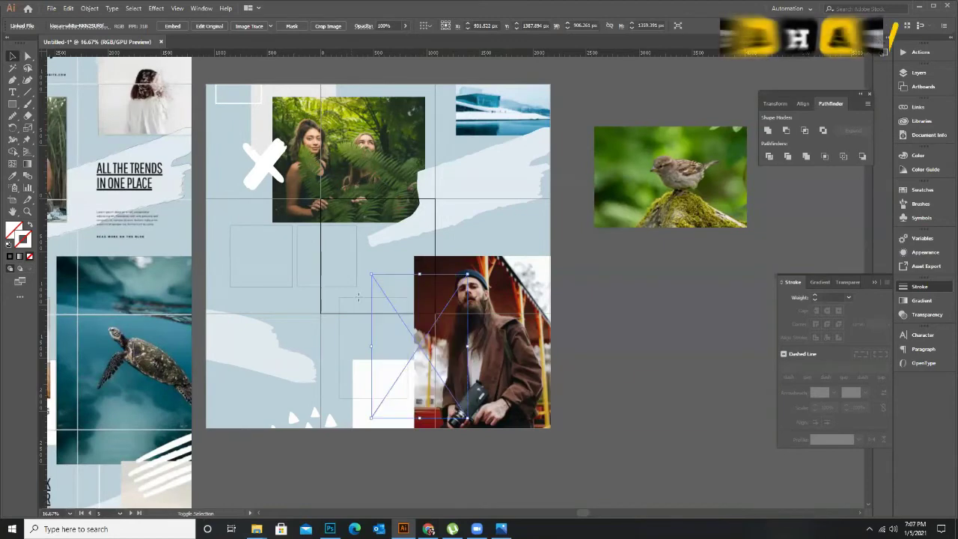
left_click(352, 303)
key("ctrl+7")
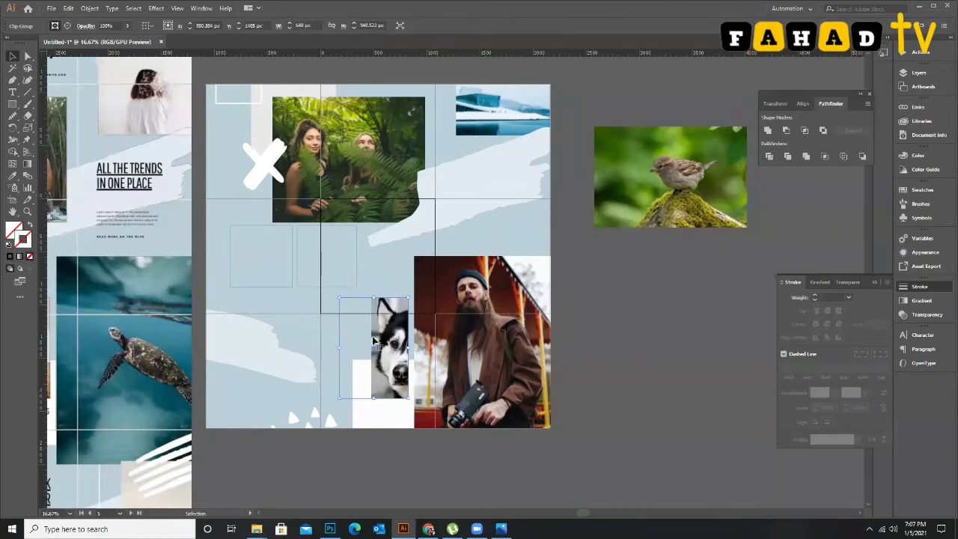
double_click(345, 336)
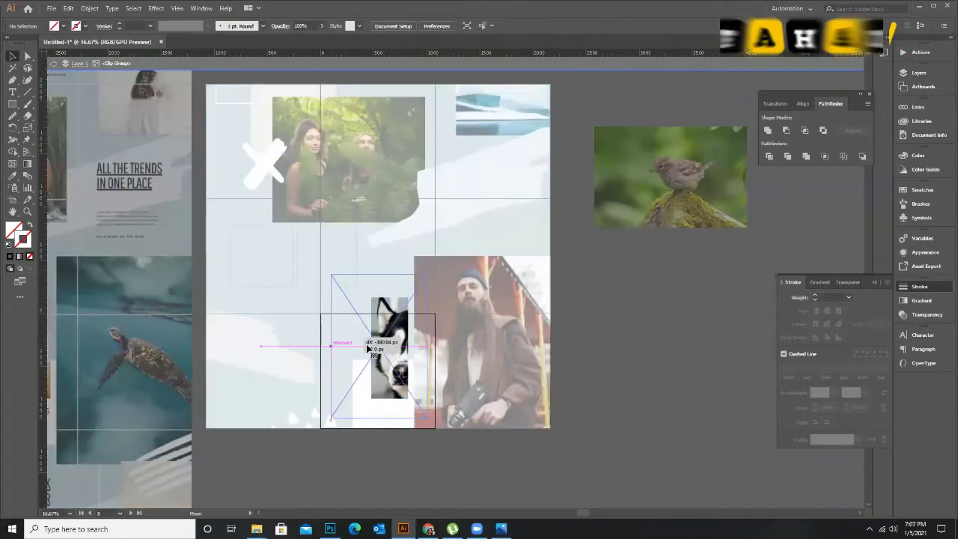
left_click_drag(426, 275, 417, 289)
left_click_drag(390, 318, 379, 323)
double_click(596, 321)
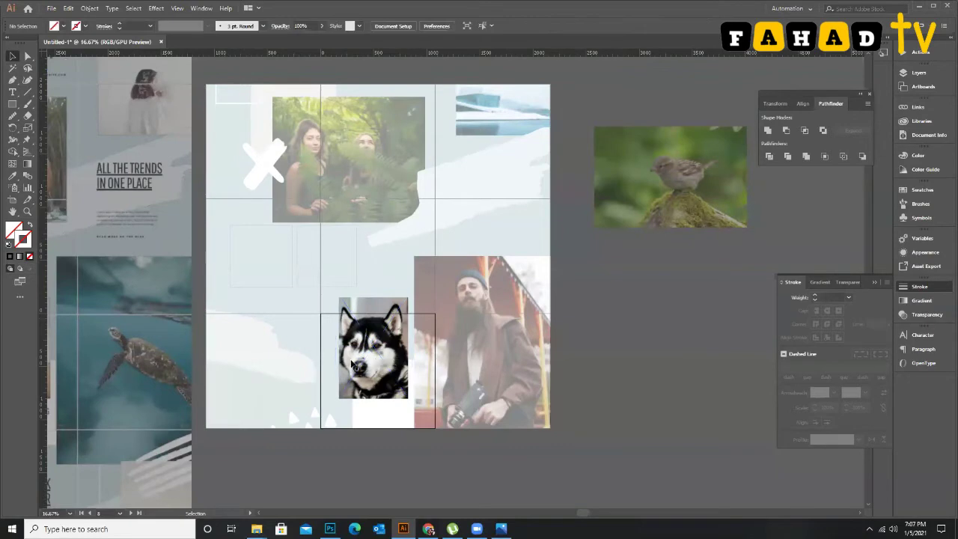
scroll(326, 375, "up", 2)
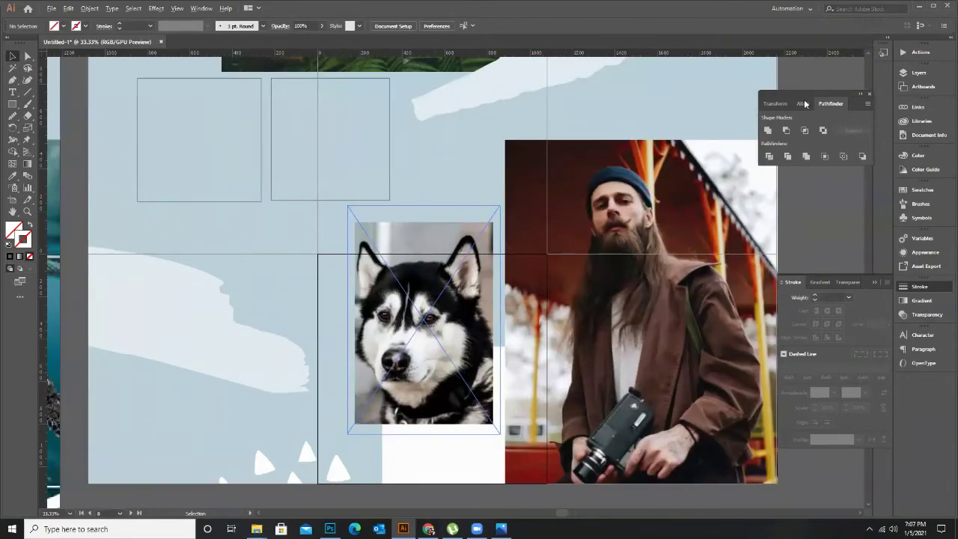
scroll(435, 365, "down", 1)
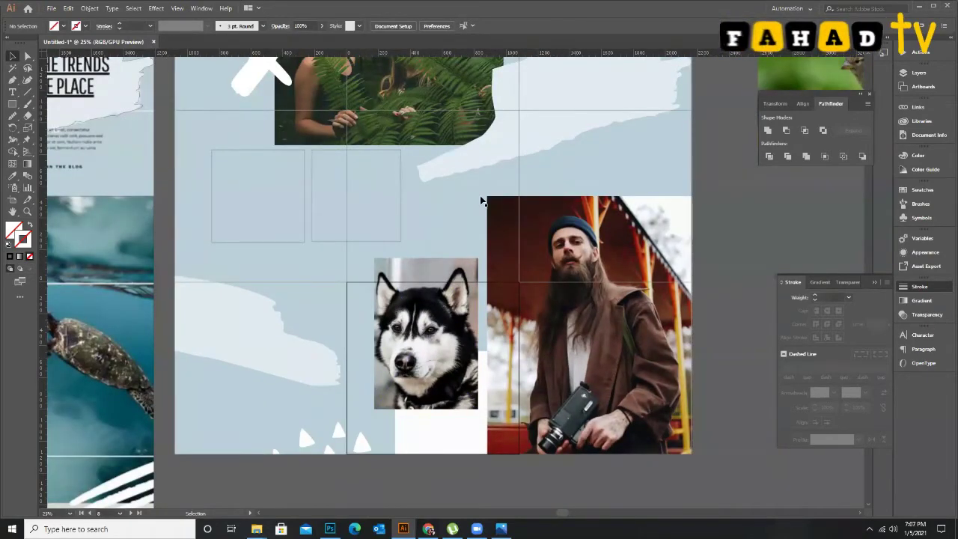
key("ctrl+minus")
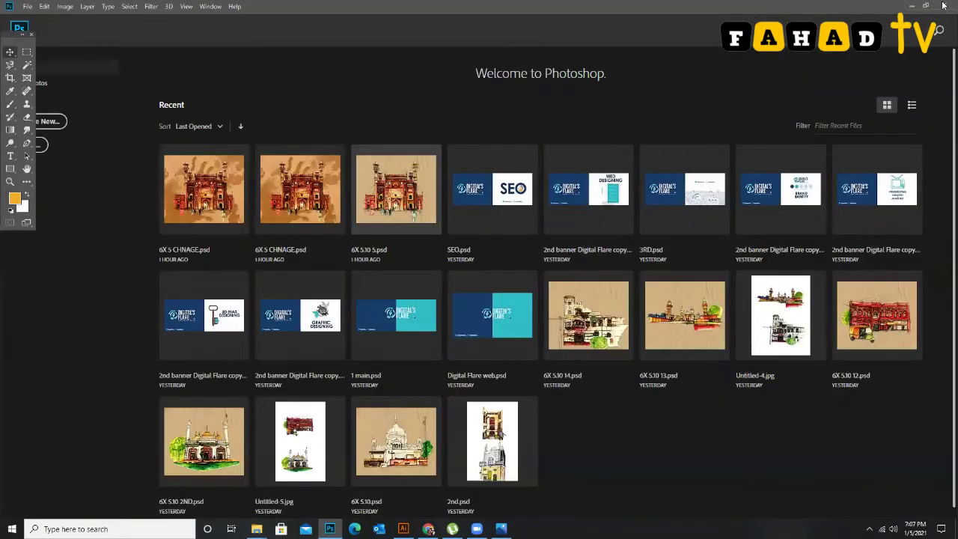
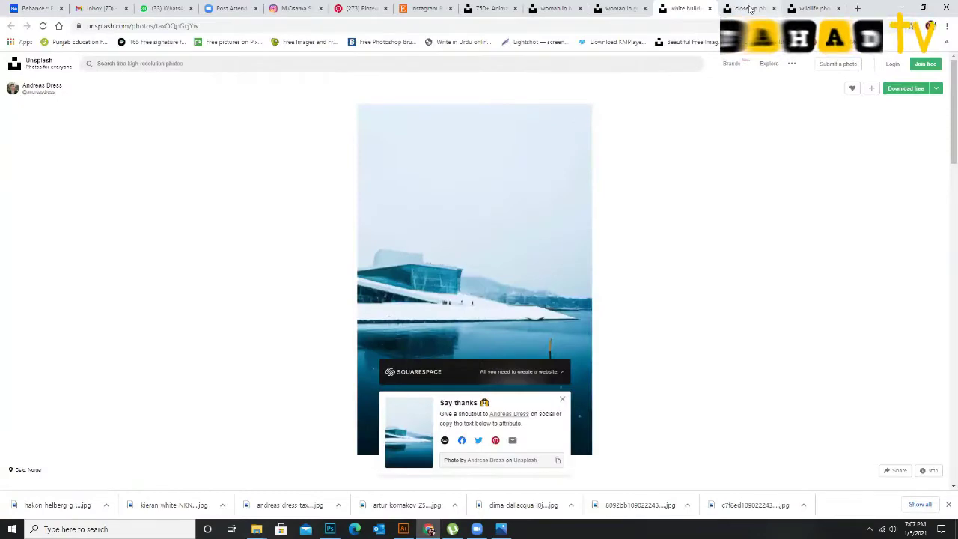
Switch to Unsplash in the browser, look through the sparrow photo's related bird photos, and download the hummingbird perched on a branch.
left_click(748, 8)
left_click(806, 8)
scroll(656, 142, "down", 7)
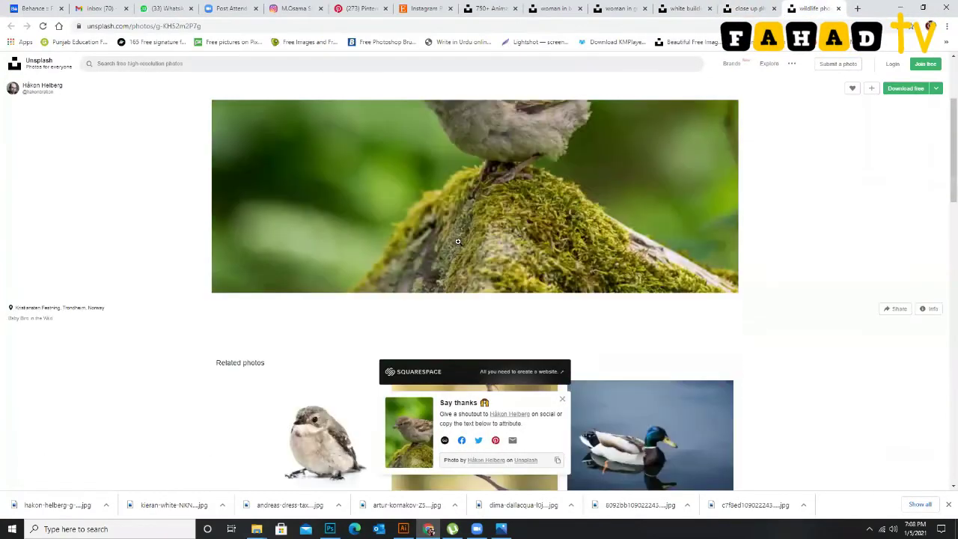
scroll(500, 205, "down", 4)
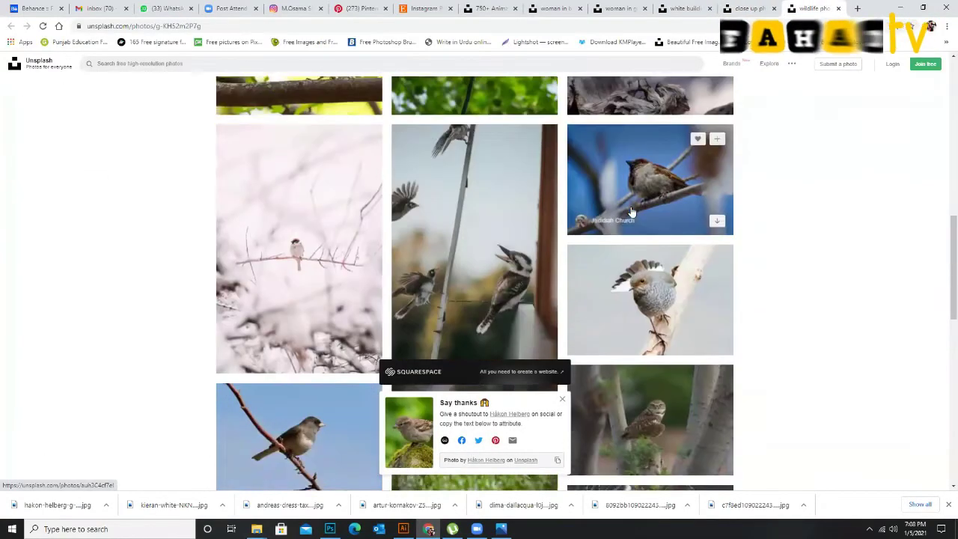
scroll(500, 205, "down", 7)
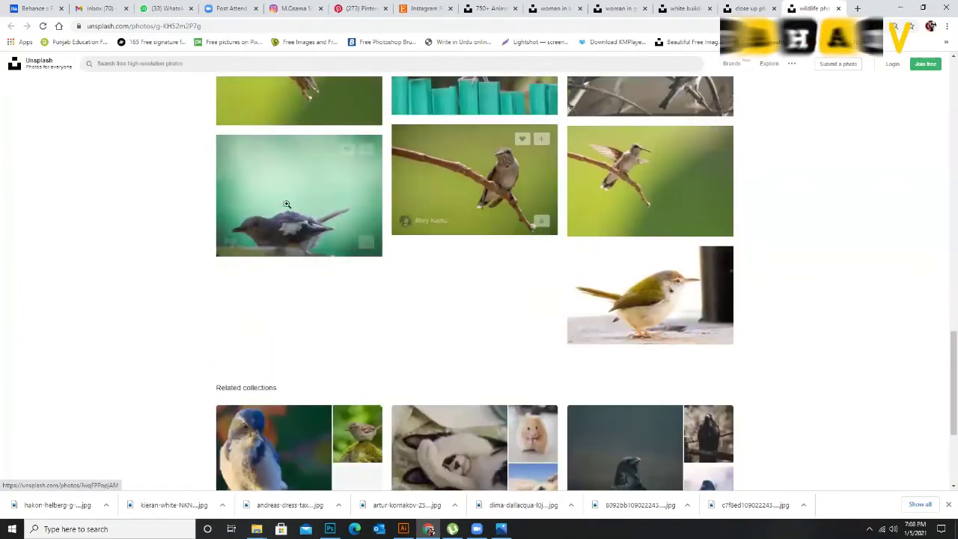
scroll(514, 224, "down", 2)
scroll(524, 231, "up", 3)
left_click(515, 230)
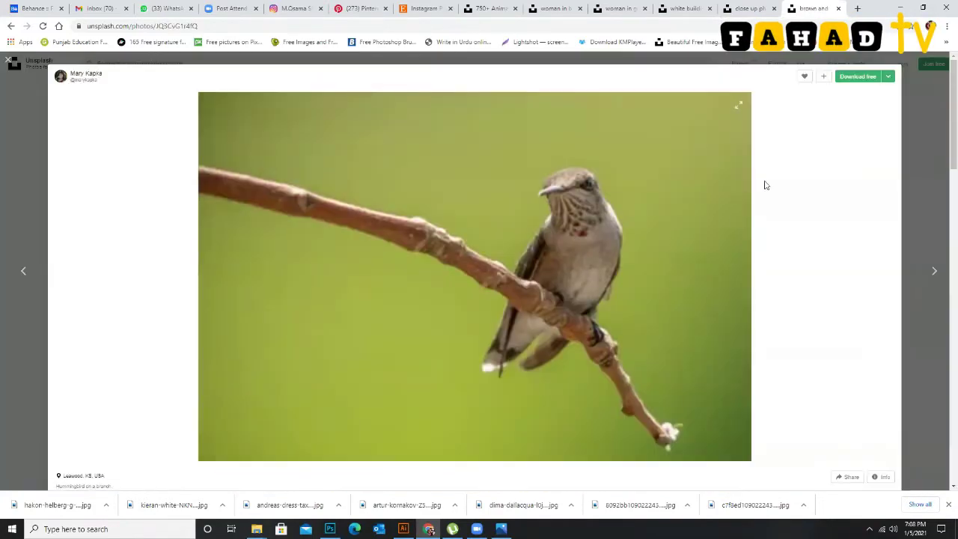
left_click(864, 78)
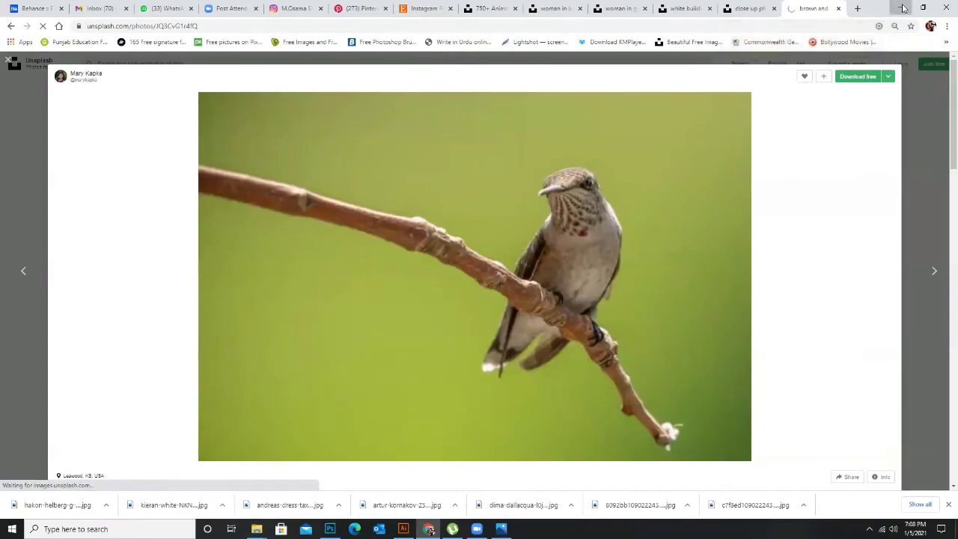
Bring the downloaded hummingbird photo from the Downloads folder into the Illustrator document, over the two small empty frames.
left_click(902, 9)
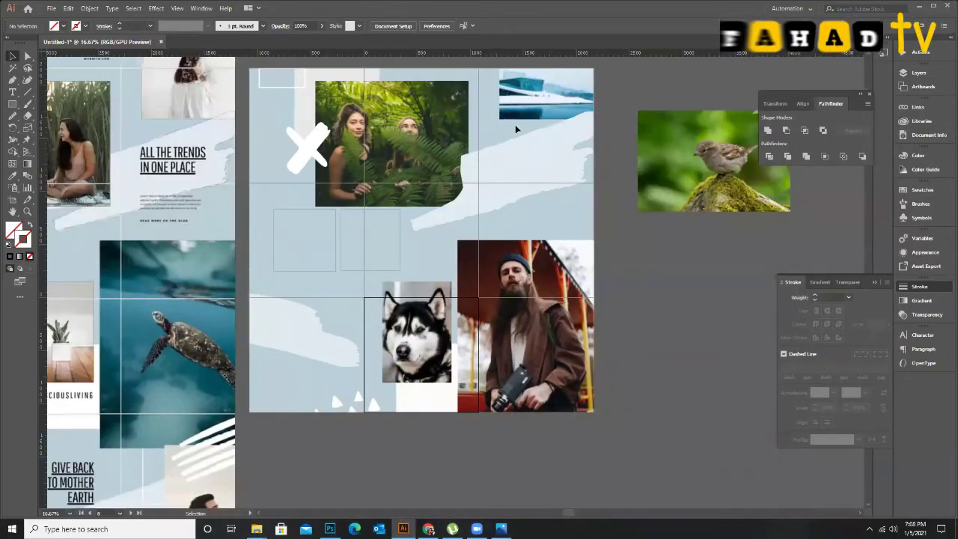
left_click(920, 6)
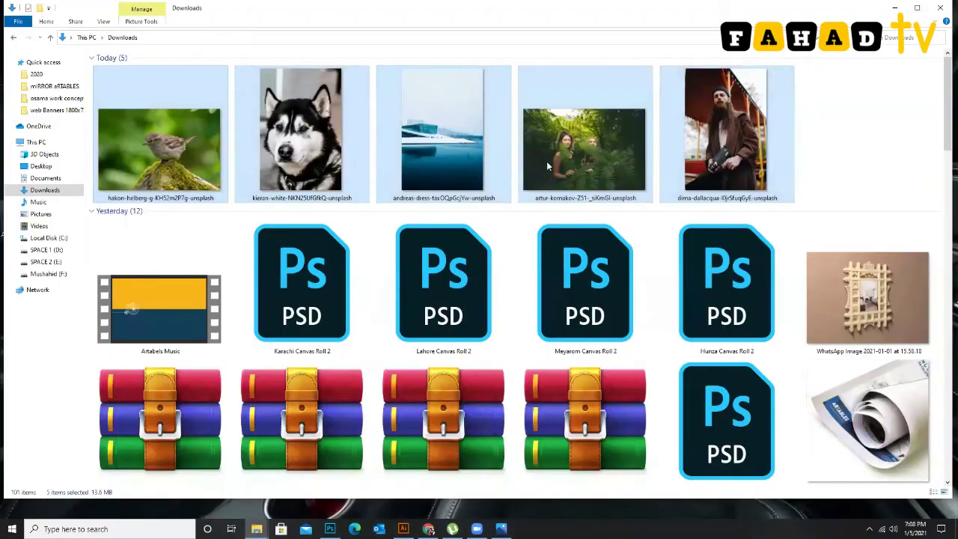
left_click(860, 149)
left_click_drag(860, 154, 410, 522)
left_click_drag(578, 288, 398, 230)
scroll(347, 239, "up", 1)
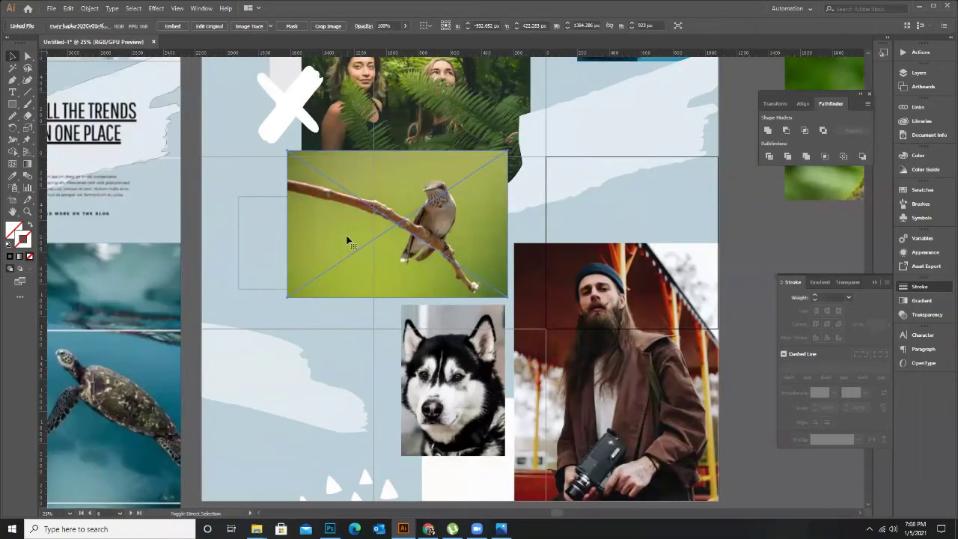
Send the hummingbird photo to the back, mask it with the right-hand small frame, and reposition it so the bird fills the mask.
key("ctrl+shift+[")
left_click(338, 202, "shift")
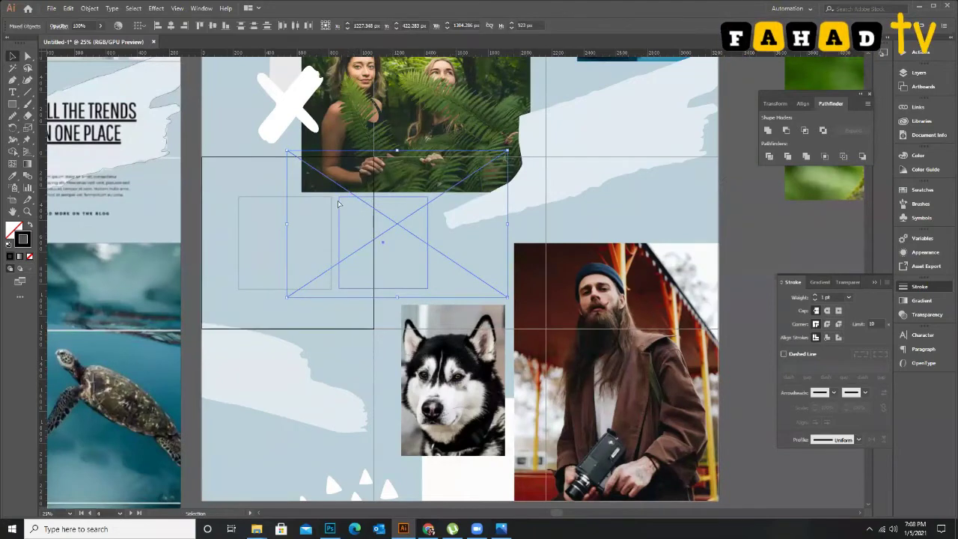
key("ctrl+7")
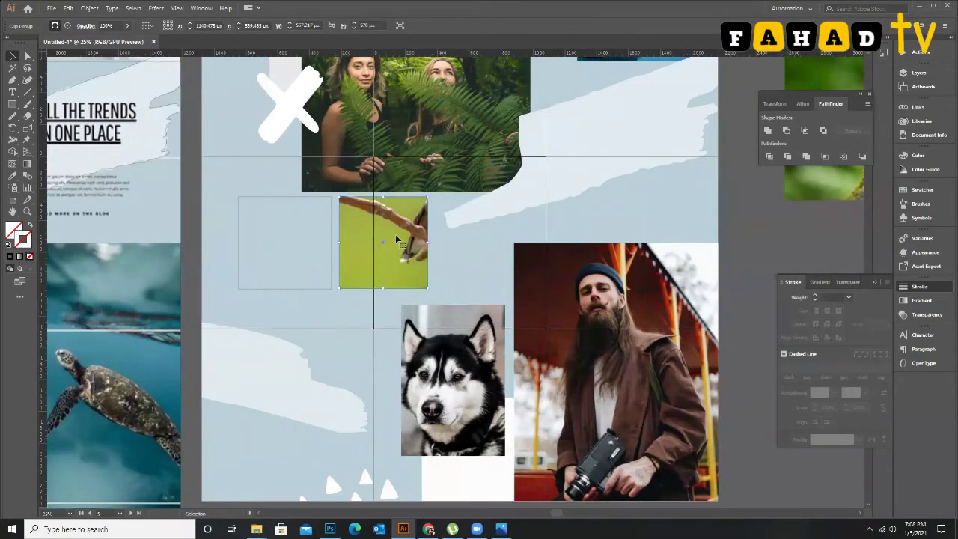
double_click(365, 250)
left_click_drag(408, 234, 407, 240)
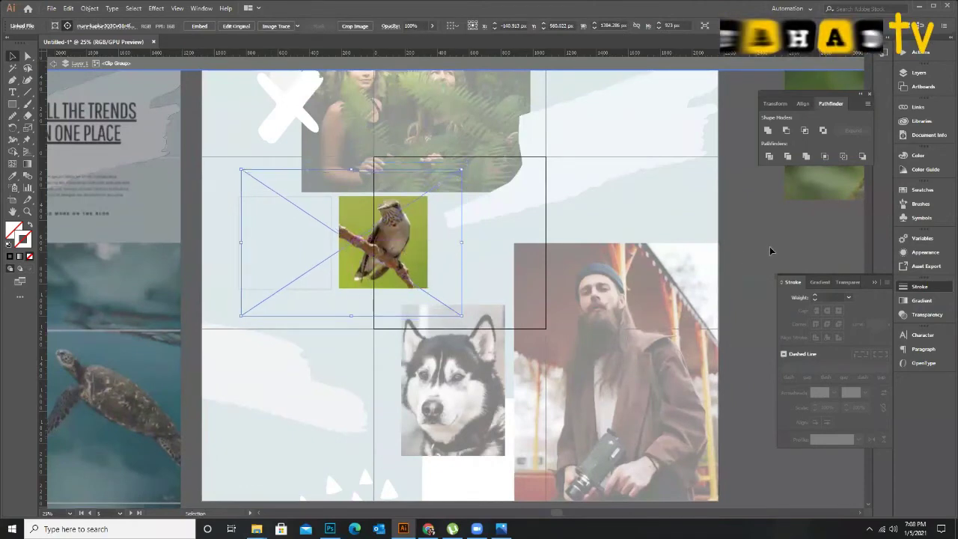
left_click(779, 249)
key("Escape")
Move the sparrow photo over the remaining small frame, send it to the back, and mask it with that frame.
left_click(376, 279)
left_click_drag(846, 193, 250, 304)
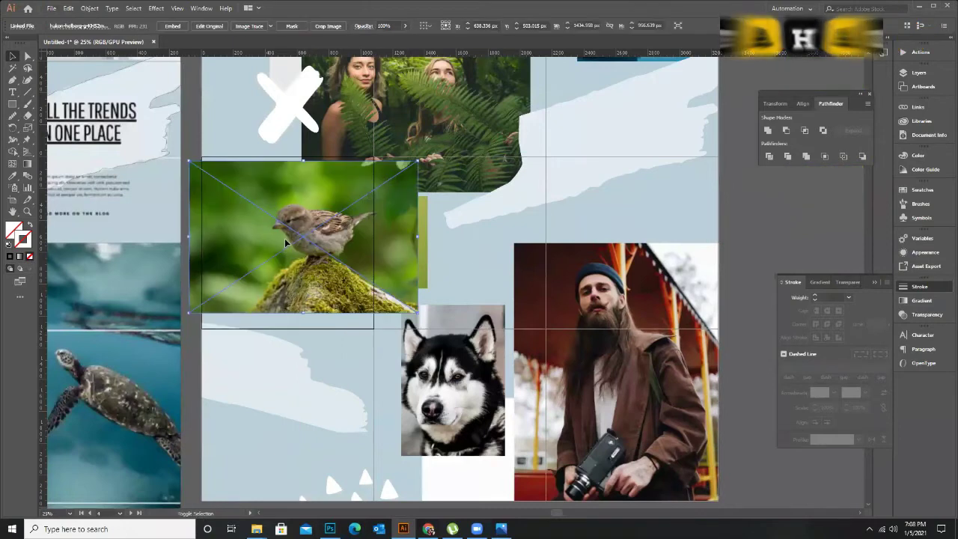
key("ctrl+shift+bracketleft")
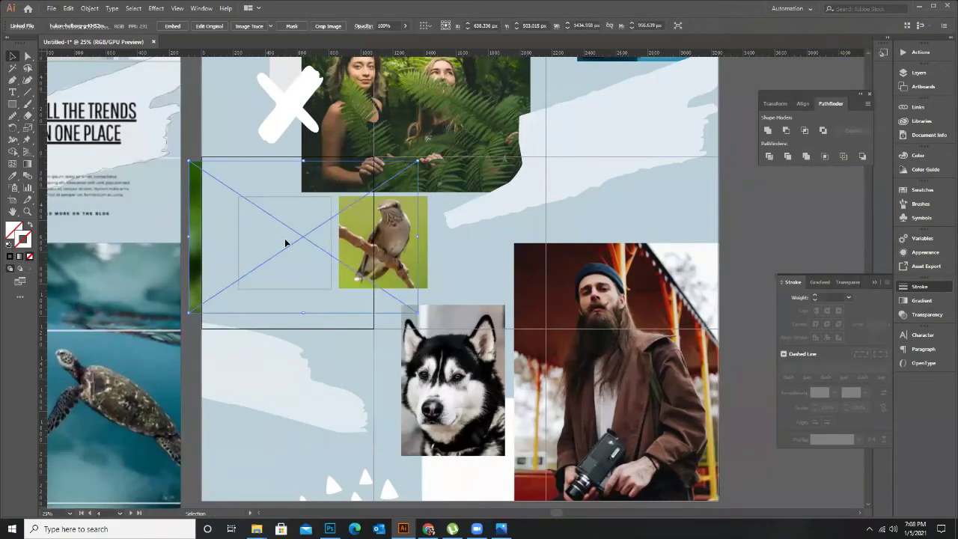
left_click(238, 227, "shift")
key("ctrl+7")
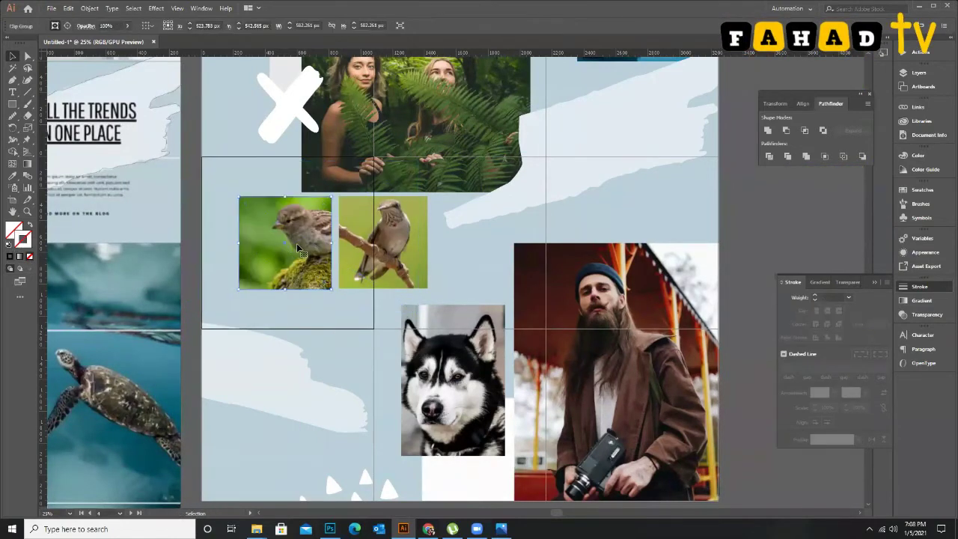
Shrink the sparrow photo inside its mask to about 1060 px wide and reposition it so the whole bird shows.
double_click(275, 253)
scroll(255, 257, "up", 2)
left_click_drag(323, 233, 287, 236)
left_click_drag(371, 228, 360, 231)
left_click_drag(533, 376, 511, 361)
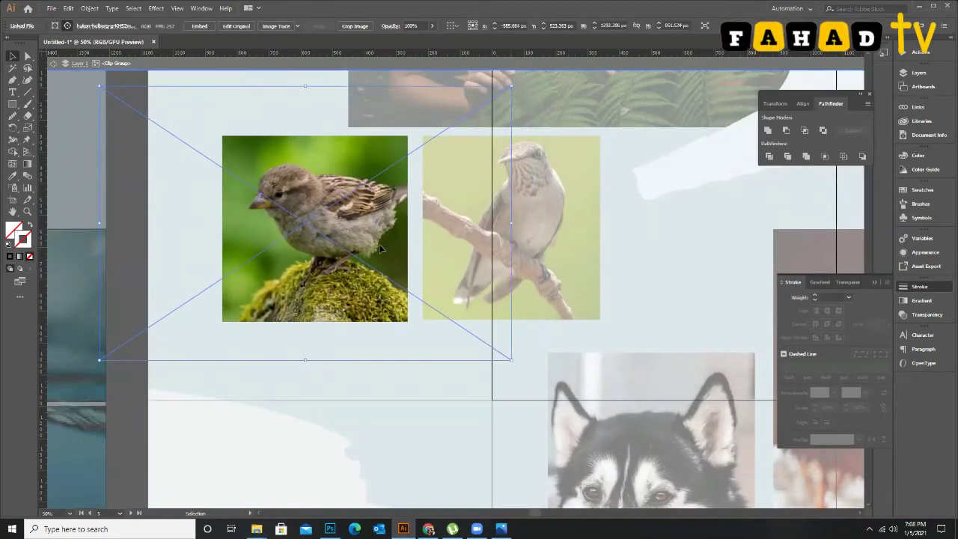
left_click_drag(381, 249, 372, 249)
left_click_drag(503, 359, 465, 335)
left_click_drag(366, 238, 355, 238)
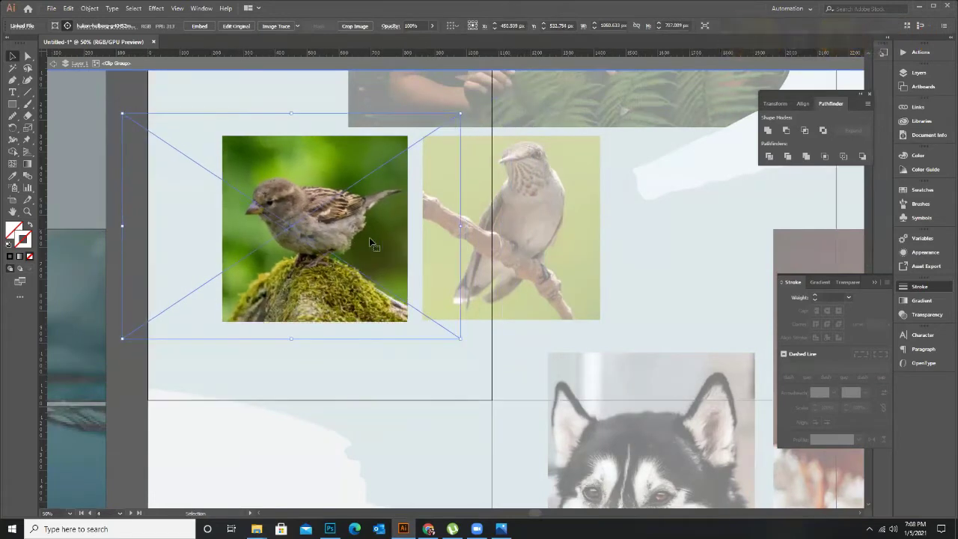
double_click(648, 272)
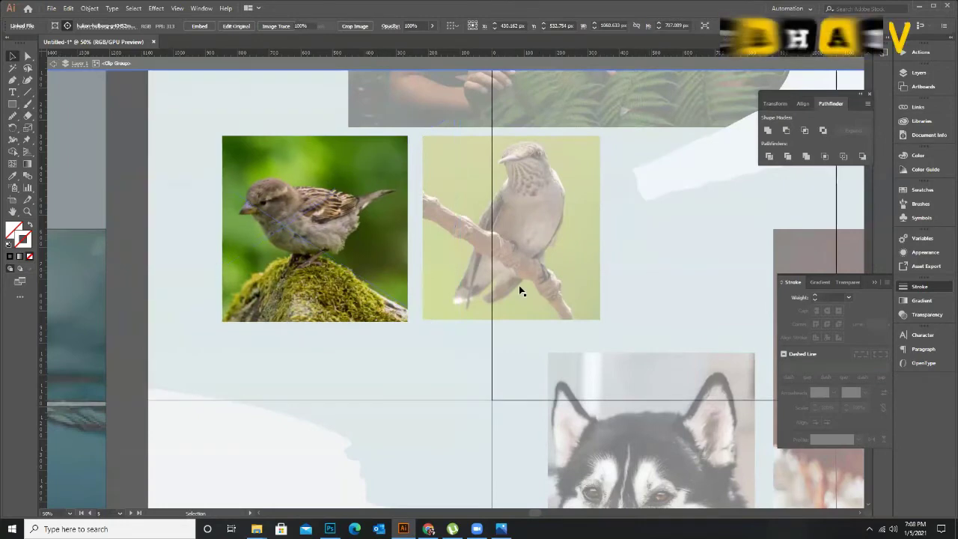
Send the large pale brush stroke behind the photo of the two women among the ferns.
scroll(348, 266, "down", 1)
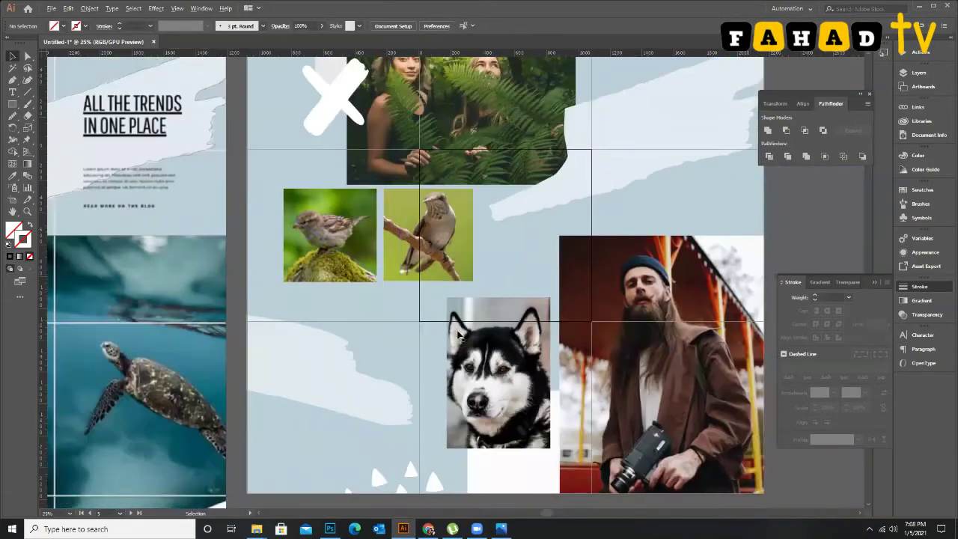
scroll(454, 317, "down", 1)
scroll(657, 291, "up", 3)
scroll(689, 268, "down", 5)
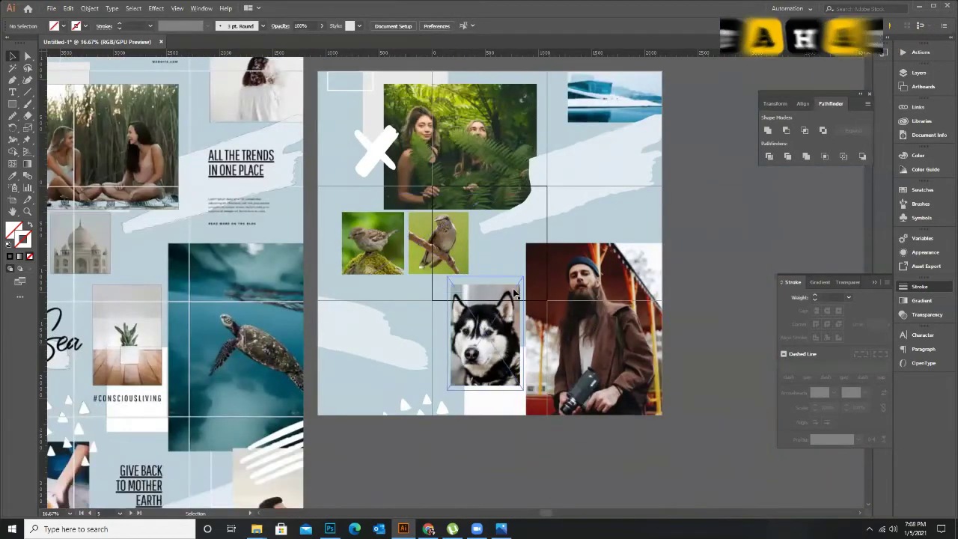
scroll(556, 184, "up", 1)
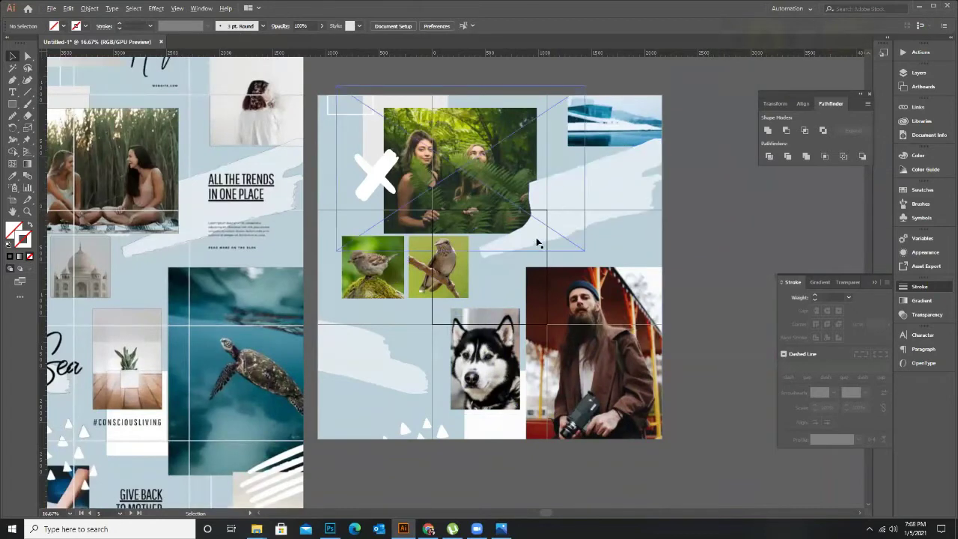
scroll(692, 203, "down", 1)
scroll(458, 204, "up", 2)
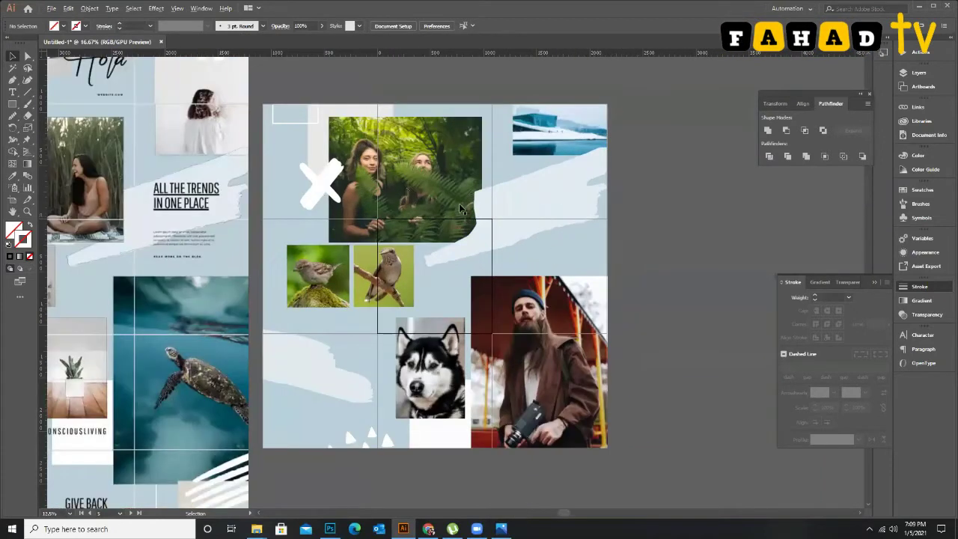
left_click(392, 189)
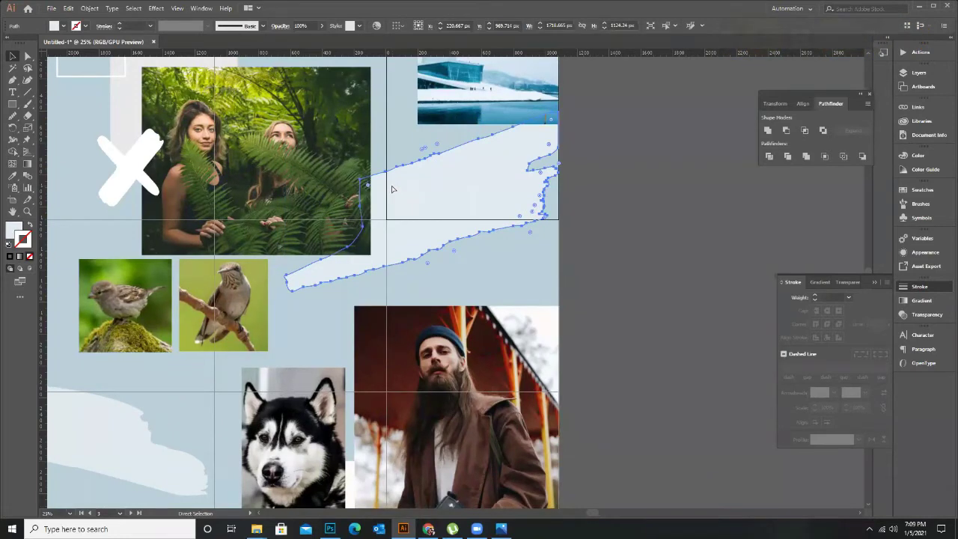
left_click(514, 227)
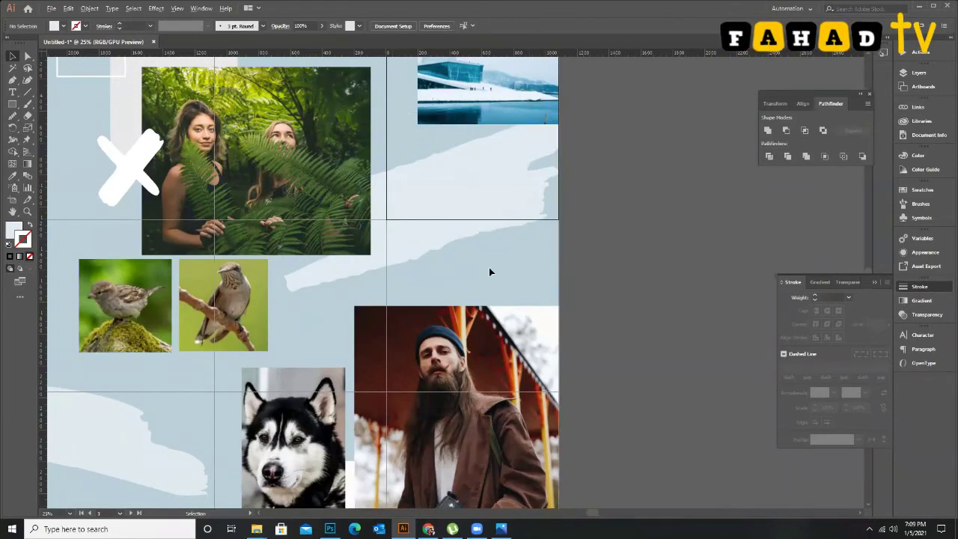
Place a point text object on the pale brush stroke of the lower-left artboard and set its size to 72 pt.
scroll(490, 272, "down", 1)
scroll(448, 300, "down", 2)
key("ctrl+plus")
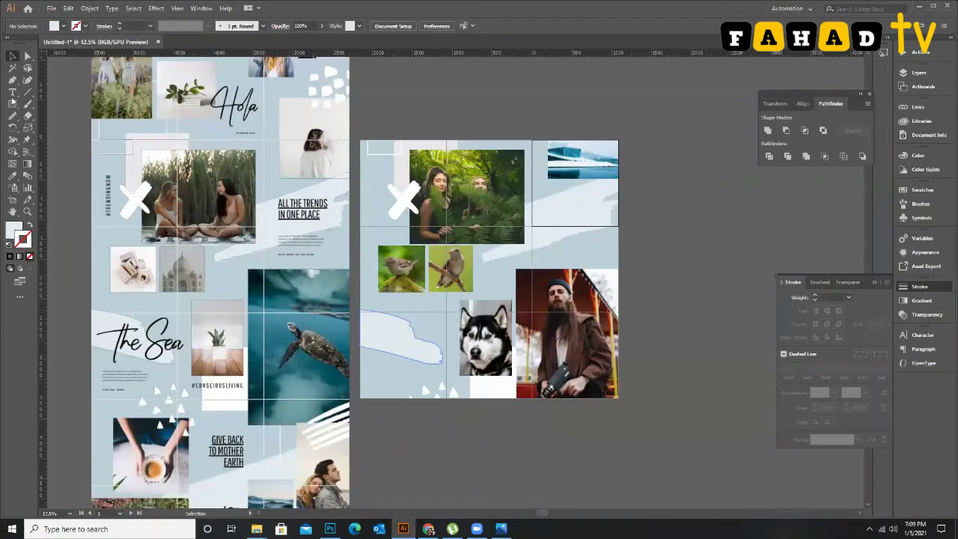
left_click(12, 92)
scroll(416, 325, "up", 1)
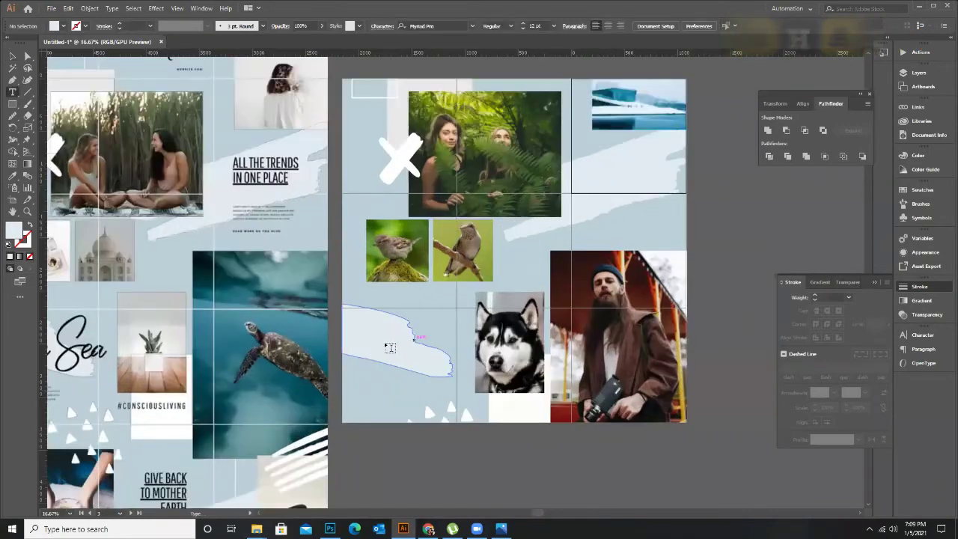
left_click(421, 370)
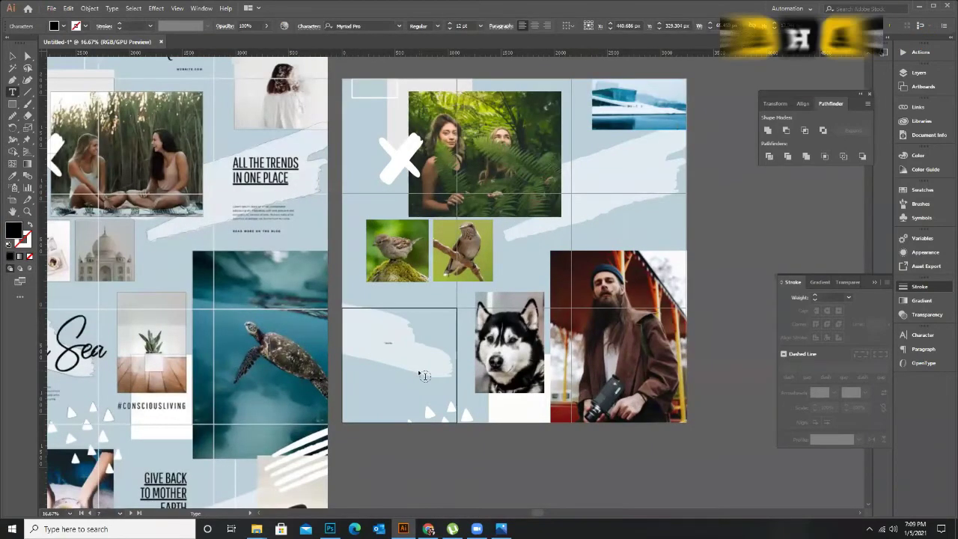
left_click(480, 26)
left_click(494, 207)
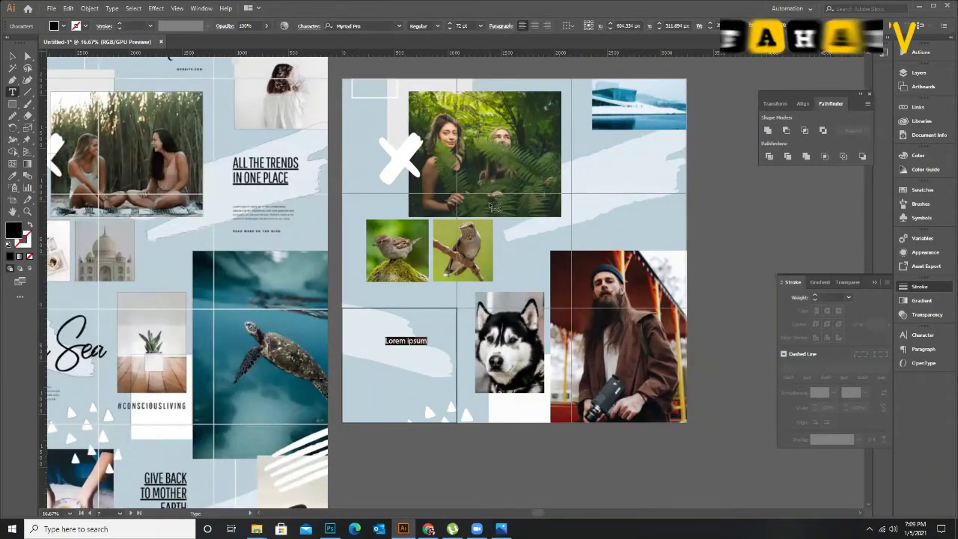
Replace the placeholder text with "Th Sea".
type("the")
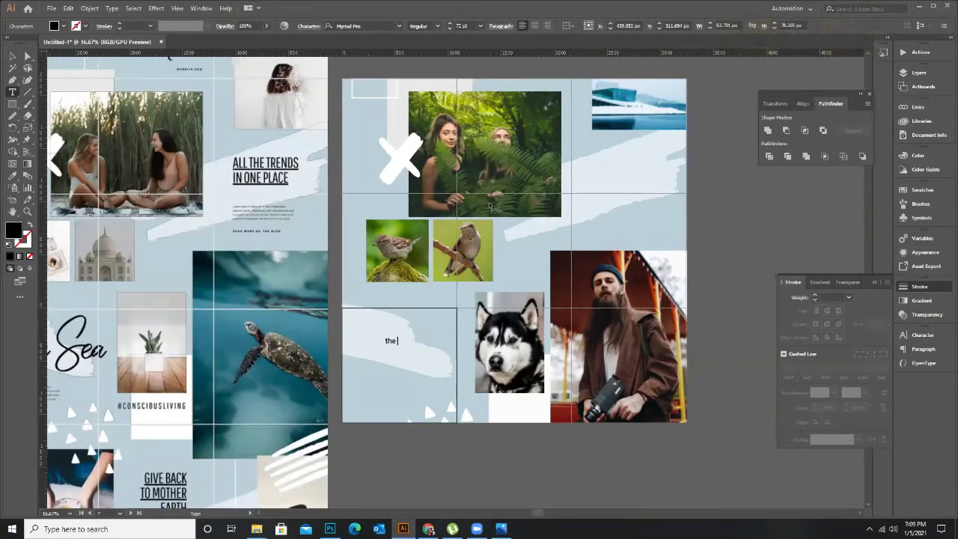
type(" sea")
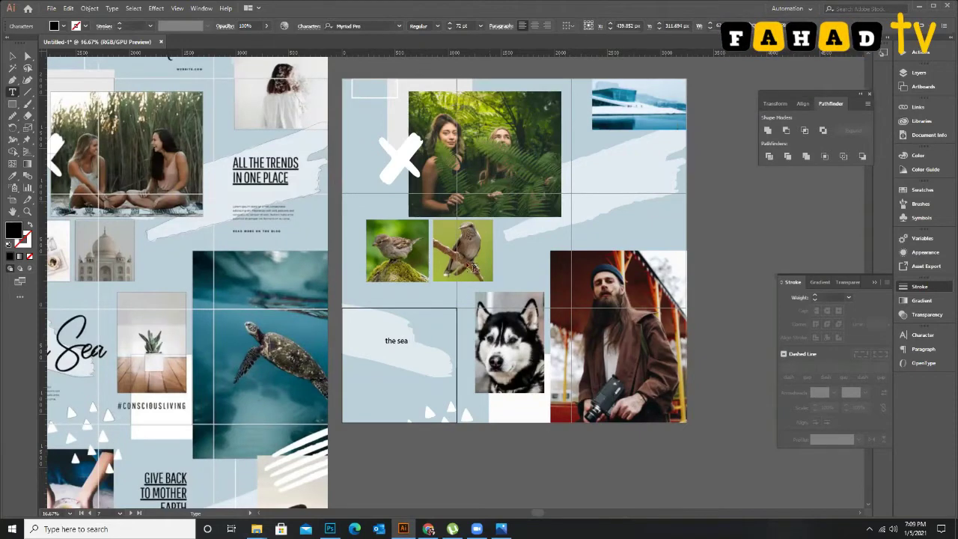
key("BackSpace")
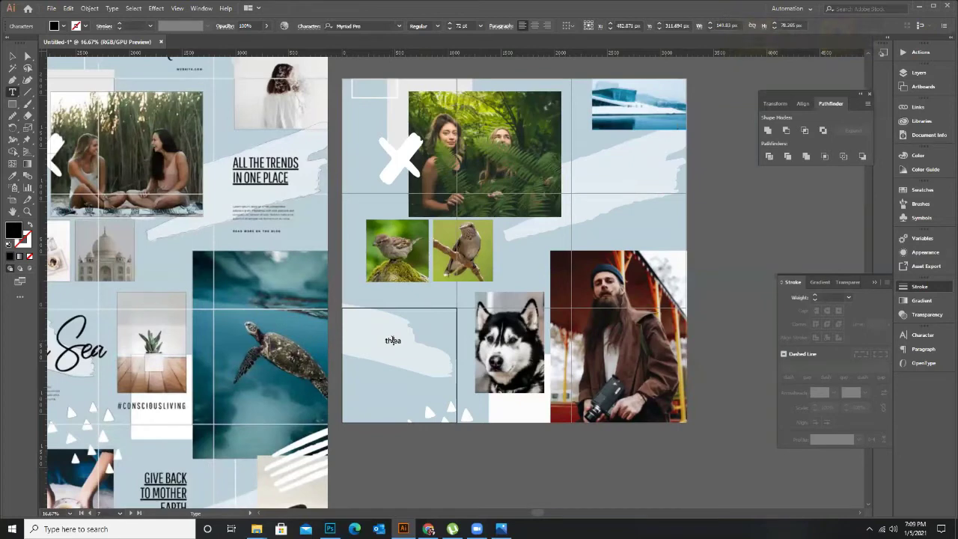
type("s")
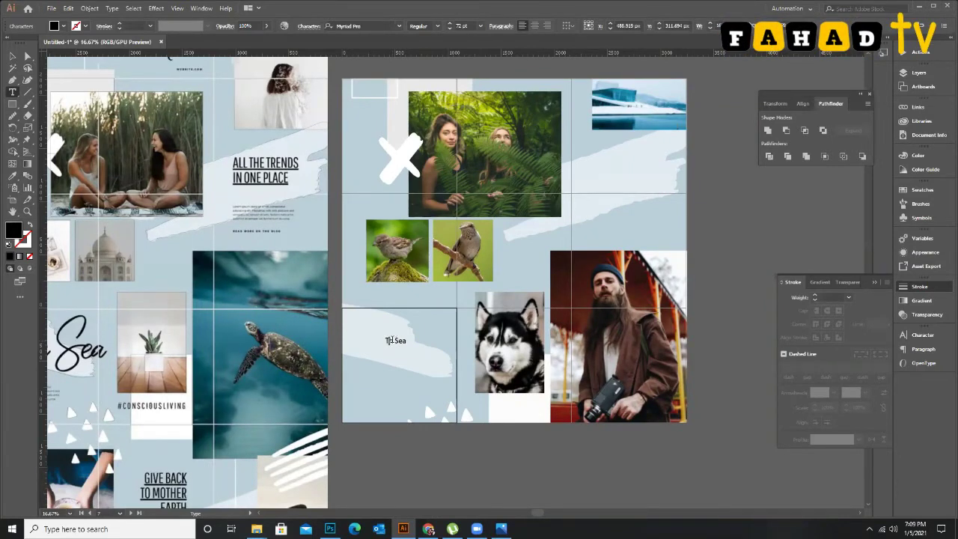
Scale the "Th Sea" text up to about 327 pt so it spans the pale brush stroke.
key("ctrl+a")
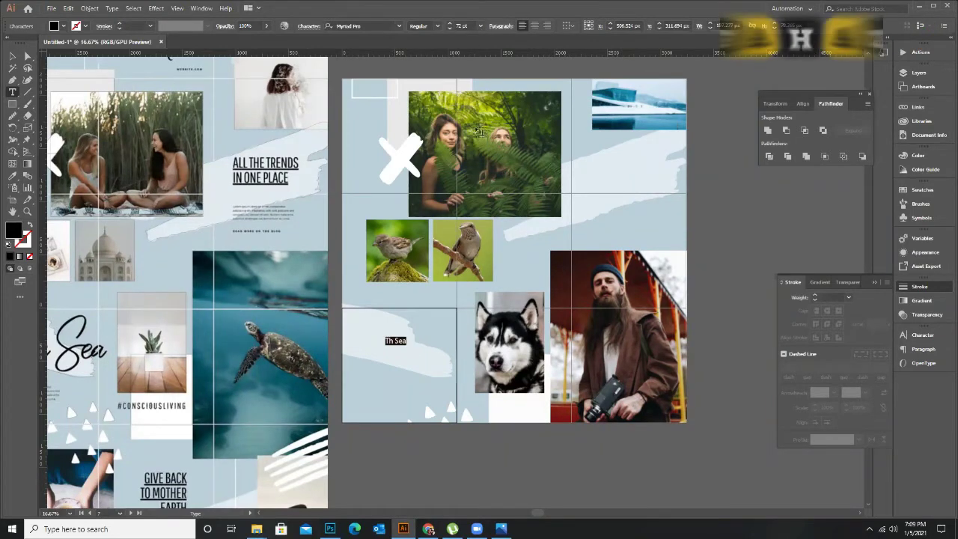
left_click(12, 56)
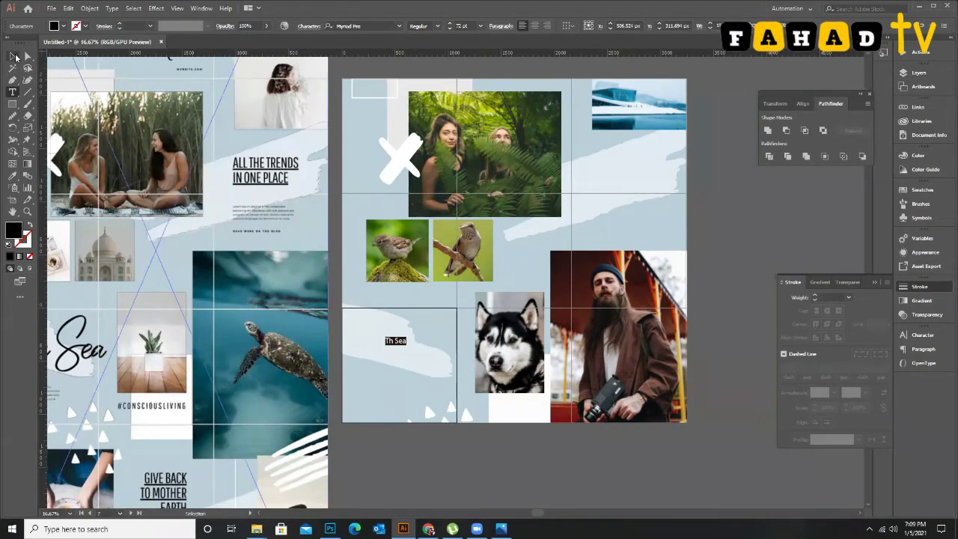
mouse_move(411, 349)
left_mouse_down()
mouse_move(479, 372)
mouse_move(414, 346)
left_mouse_up()
Correct the heading text on the pale brush stroke to read "The Sea".
left_click(12, 91)
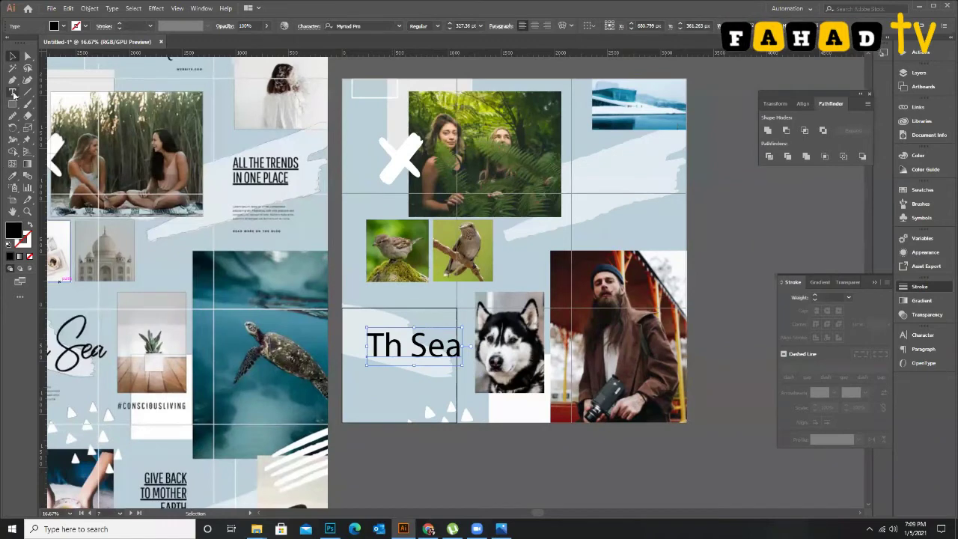
left_click(408, 345)
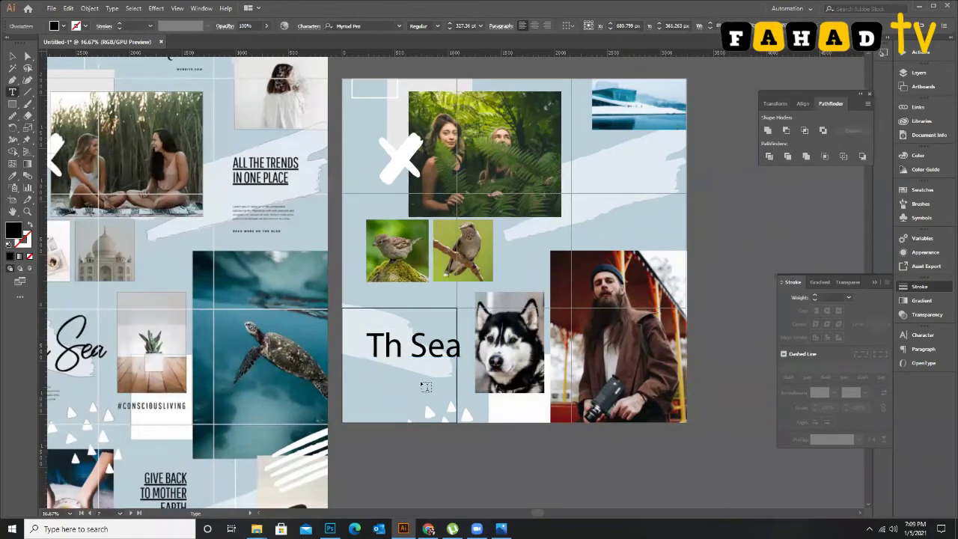
type("E")
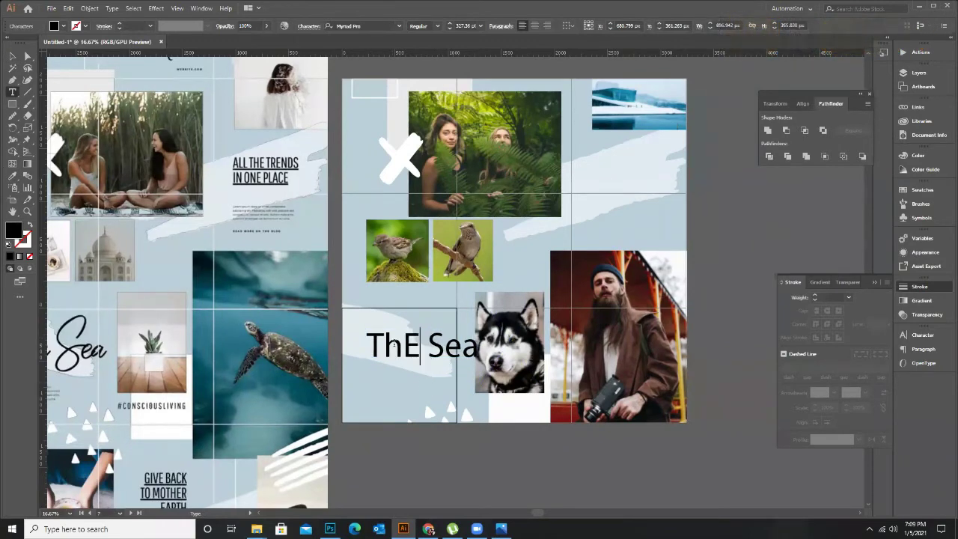
key("BackSpace")
type("e")
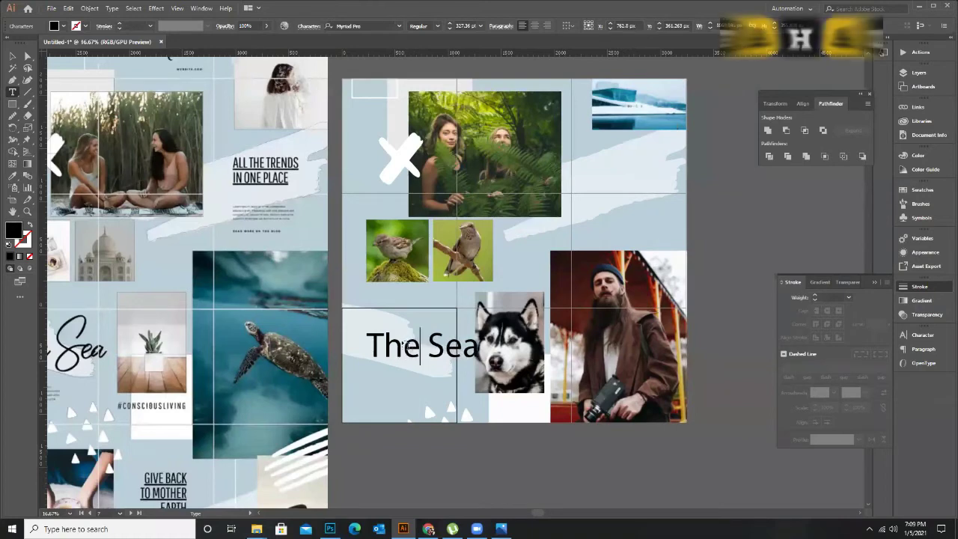
left_click(12, 57)
Set the font of the whole "The Sea" heading to Agutina and tighten its letter spacing.
left_click(12, 92)
left_click_drag(480, 348, 359, 342)
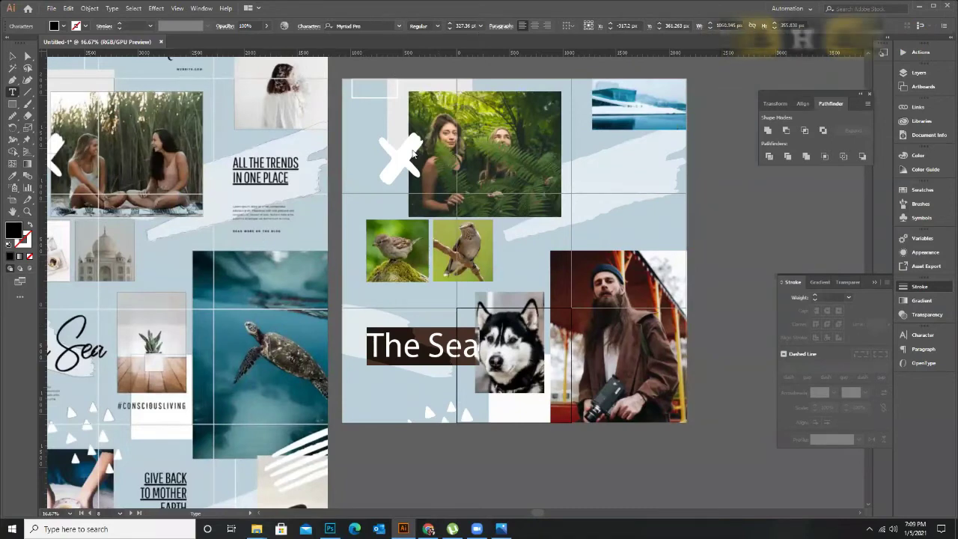
left_click(400, 26)
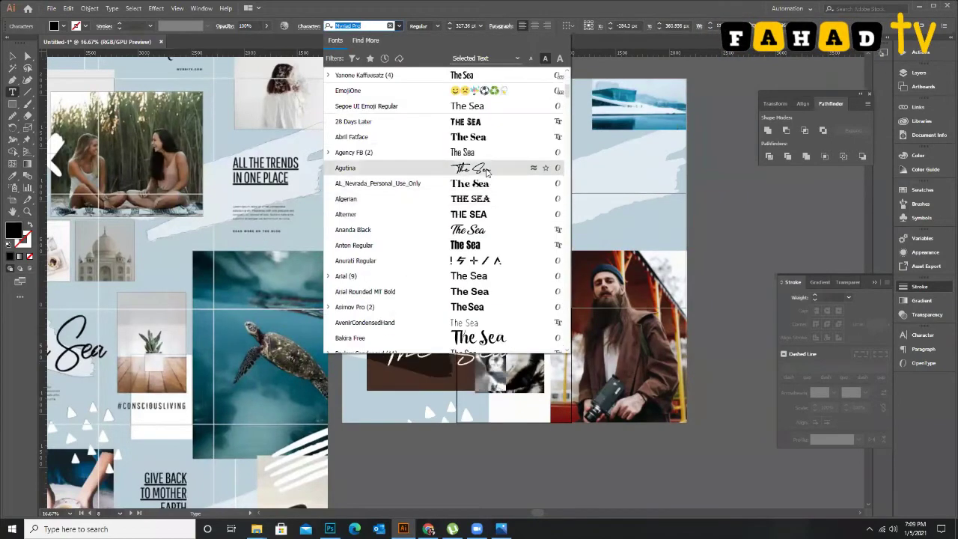
left_click(486, 169)
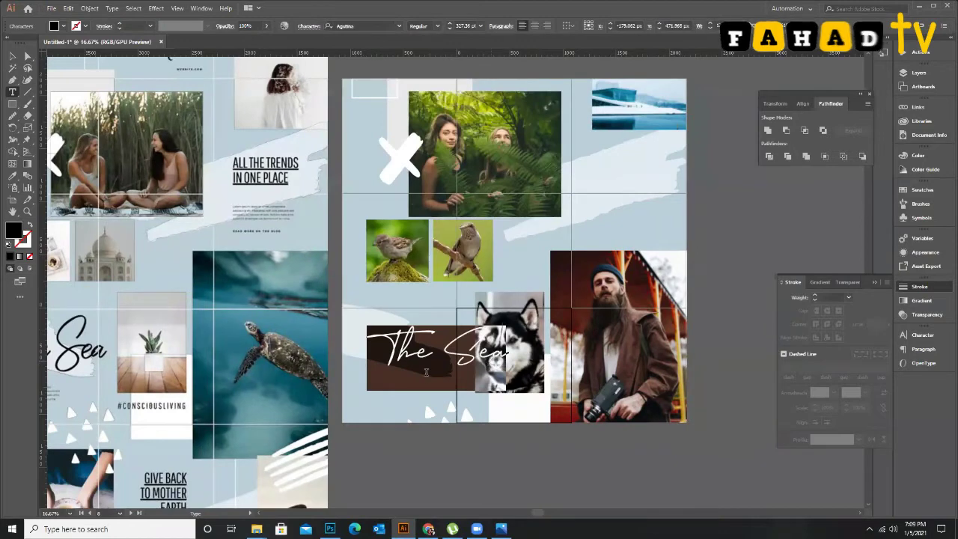
key("alt+Left")
key("alt+Left")
key("alt+Left")
key("alt+Left")
key("alt+Left")
key("alt+Left")
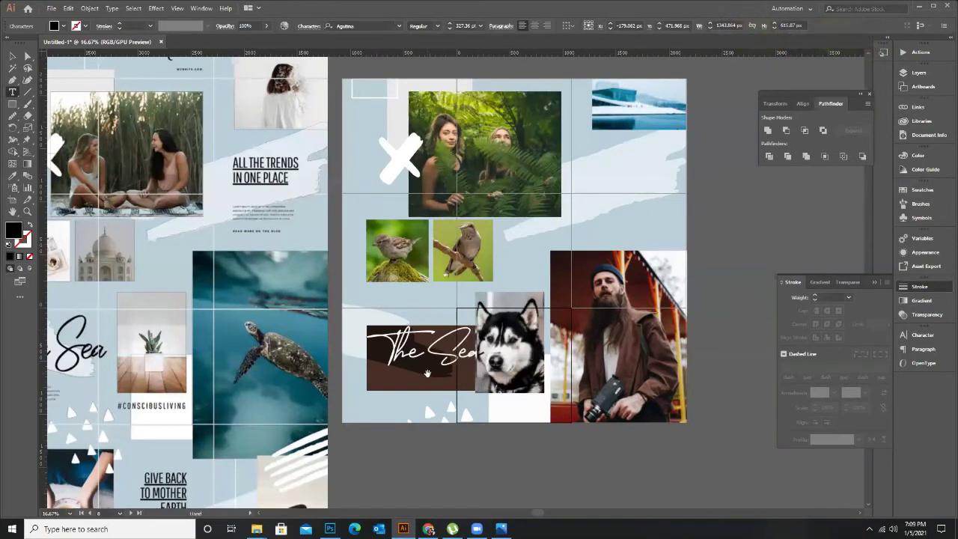
key("Escape")
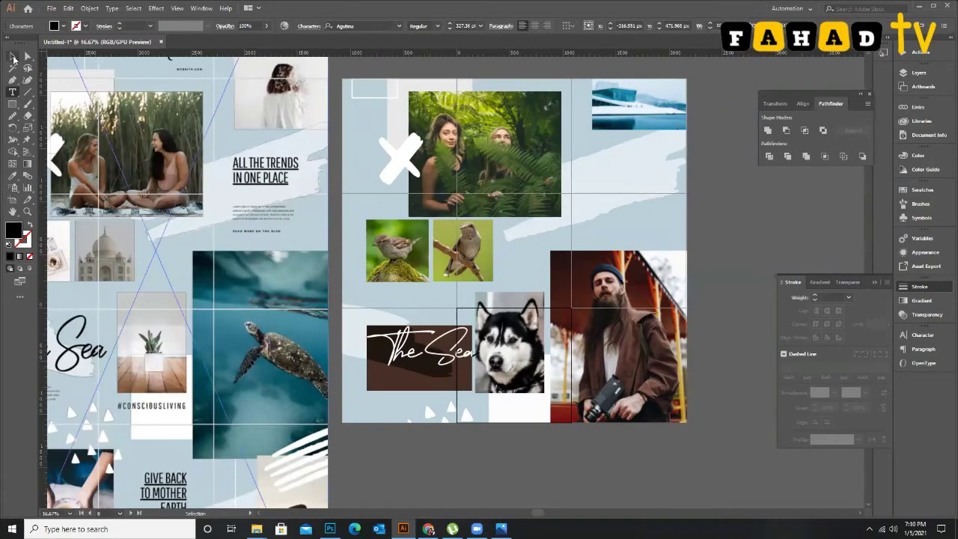
Enlarge the "The Sea" heading to about 338 pt, tilt it slightly counterclockwise and position it over the brush stroke.
key("ctrl+minus")
scroll(439, 384, "down", 1)
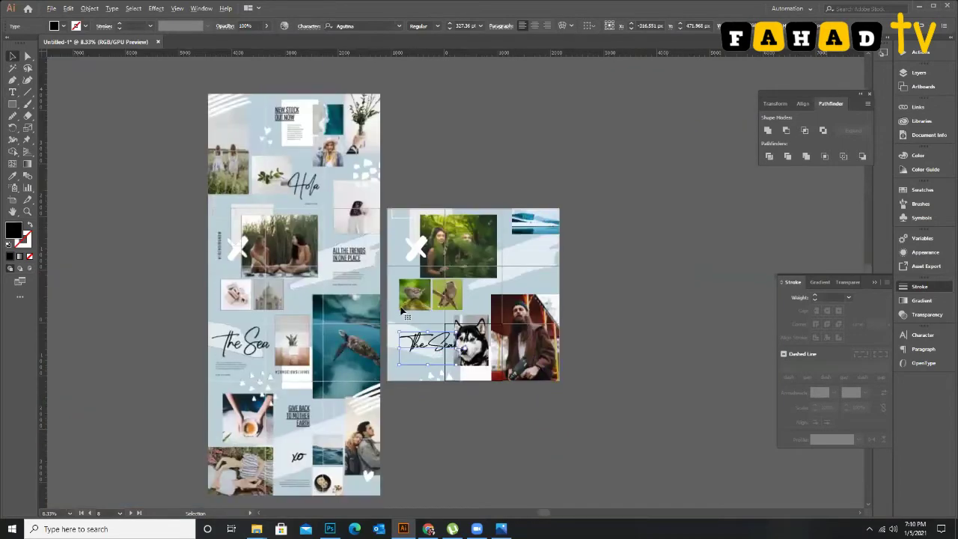
key("ctrl+plus")
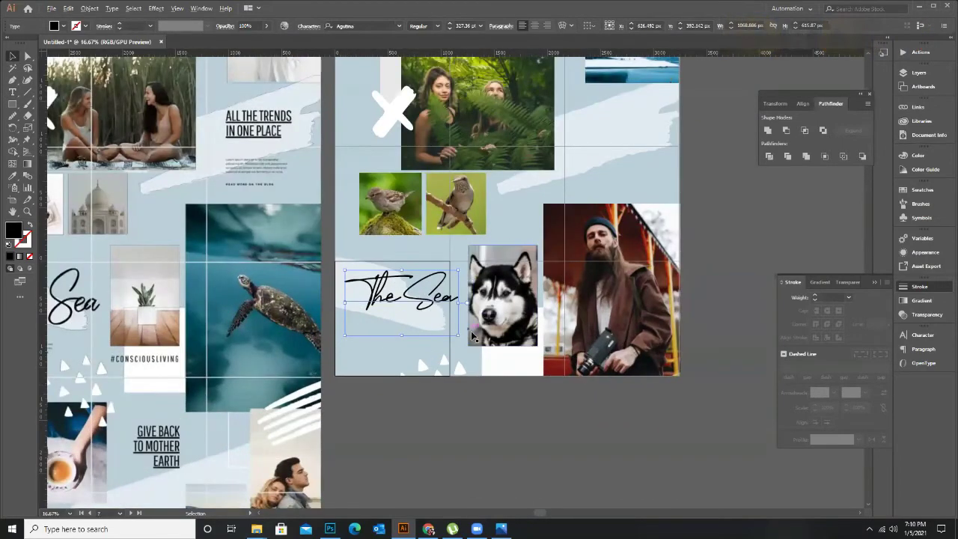
key("ctrl+minus")
scroll(464, 310, "down", 1)
key("ctrl+plus")
key("ctrl+plus")
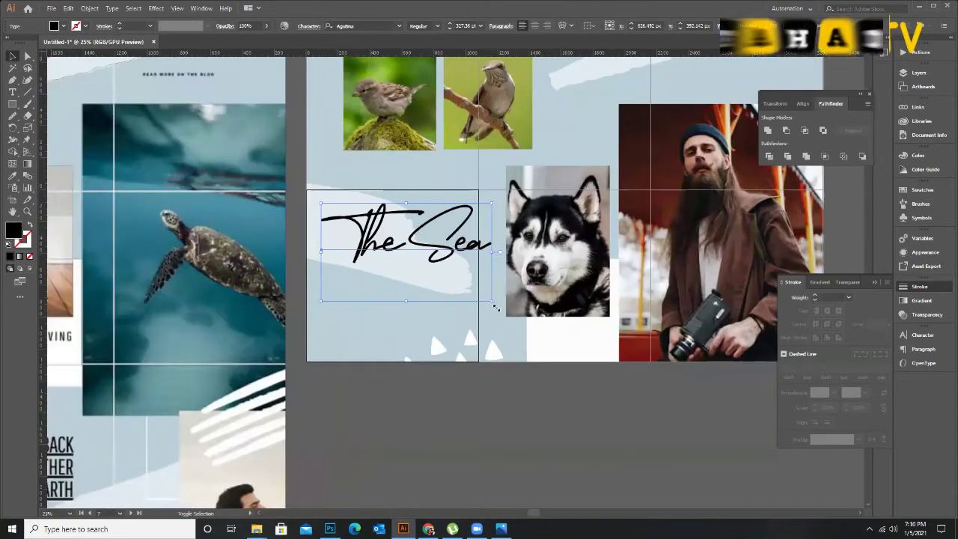
left_click_drag(492, 303, 494, 304)
left_click_drag(499, 198, 496, 193)
left_click_drag(435, 219, 443, 224)
key("ctrl+minus")
key("ctrl+minus")
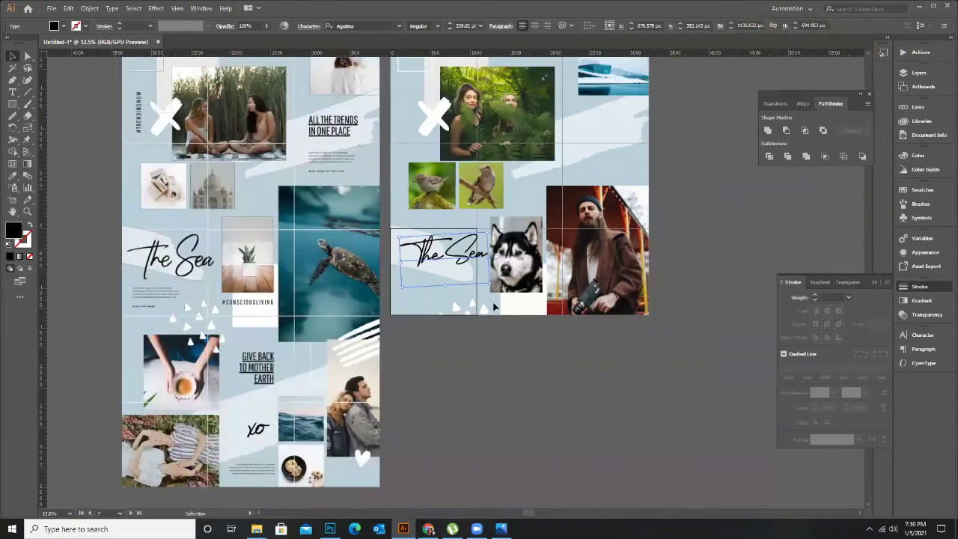
left_click(457, 271)
Create an area text box about 629 px wide and 207 px high below the "The Sea" heading.
scroll(463, 263, "up", 1)
left_click(12, 92)
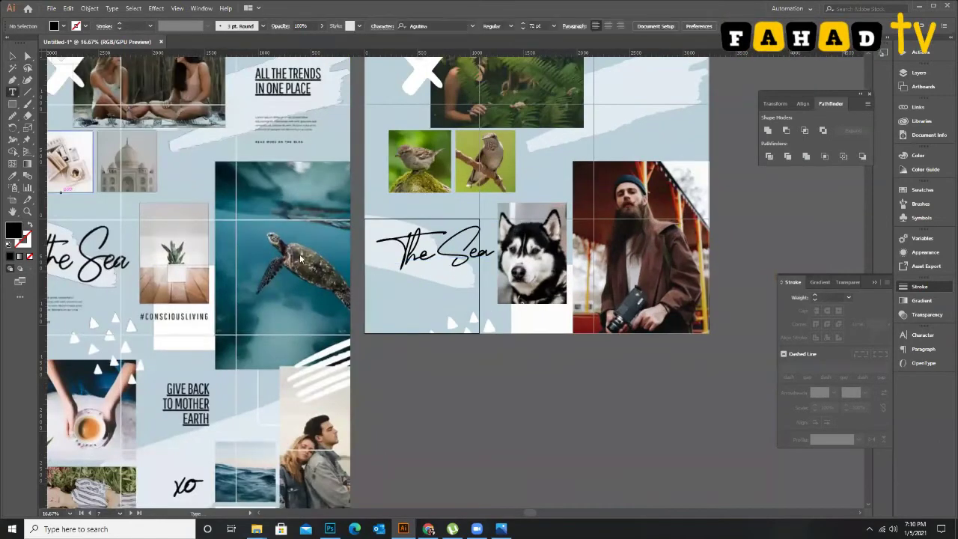
scroll(572, 344, "down", 1)
scroll(457, 288, "down", 1)
scroll(447, 264, "up", 2)
left_click_drag(408, 271, 504, 303)
Set the new text box's placeholder text to Myriad Pro at 21 pt.
left_click(358, 25)
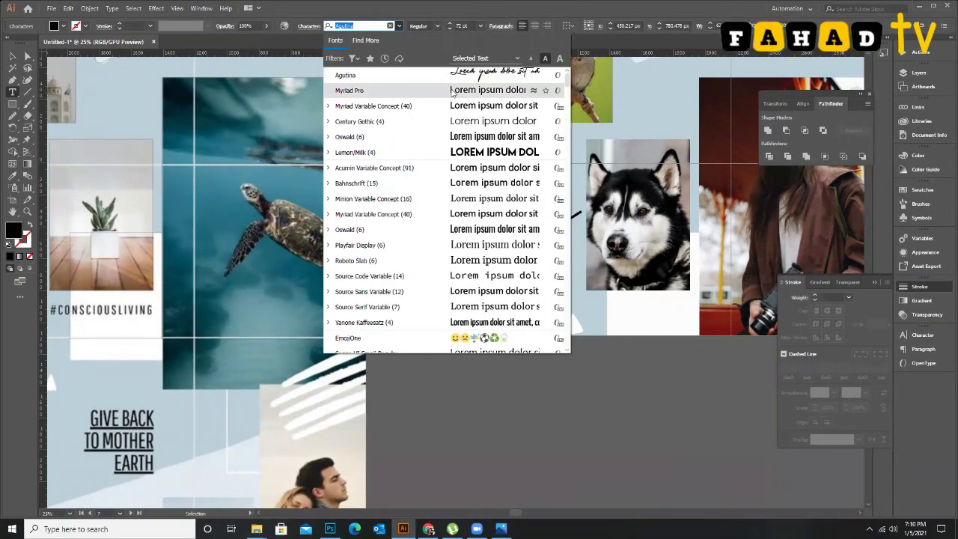
left_click(452, 91)
left_click(480, 25)
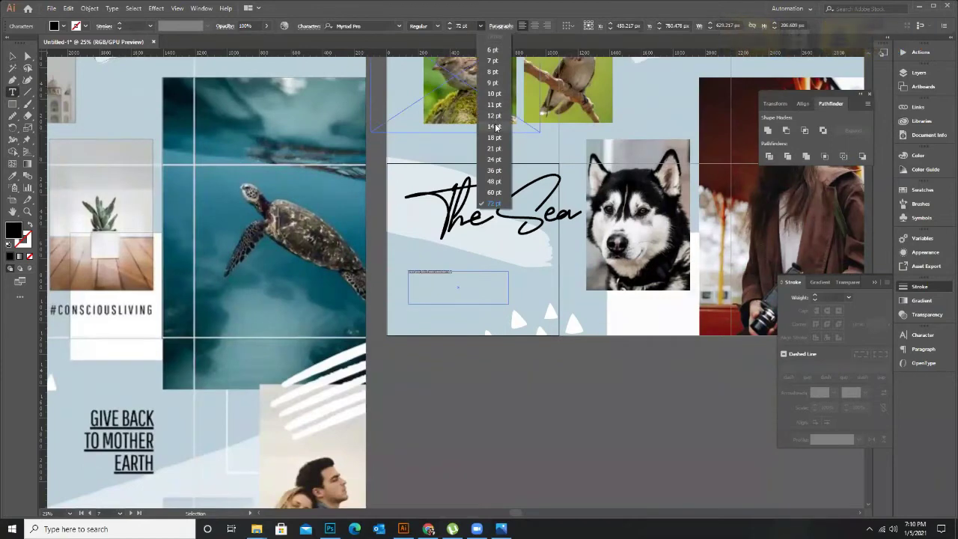
left_click(493, 148)
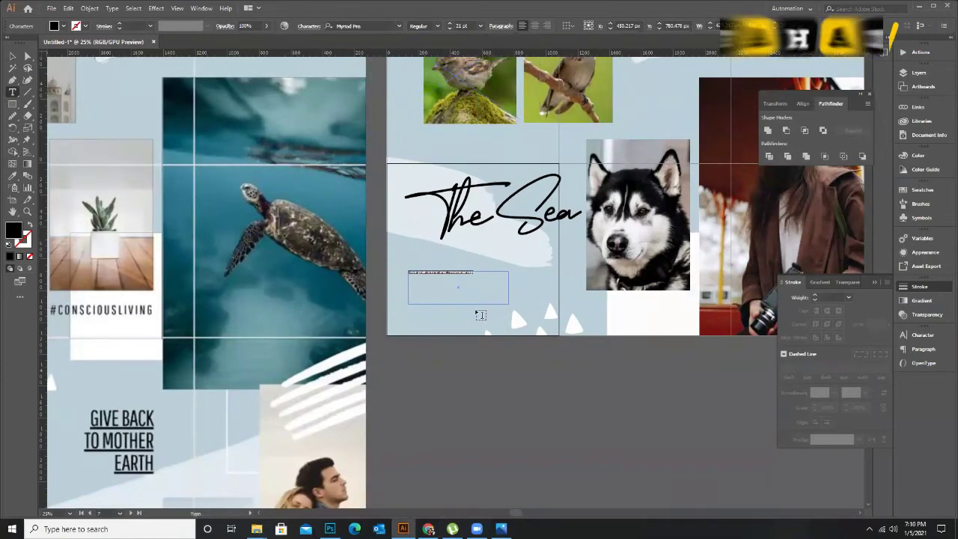
Copy the full Instagram Puzzle Template listing title from Etsy in the browser and paste it over the placeholder in Illustrator's text box.
mouse_move(403, 528)
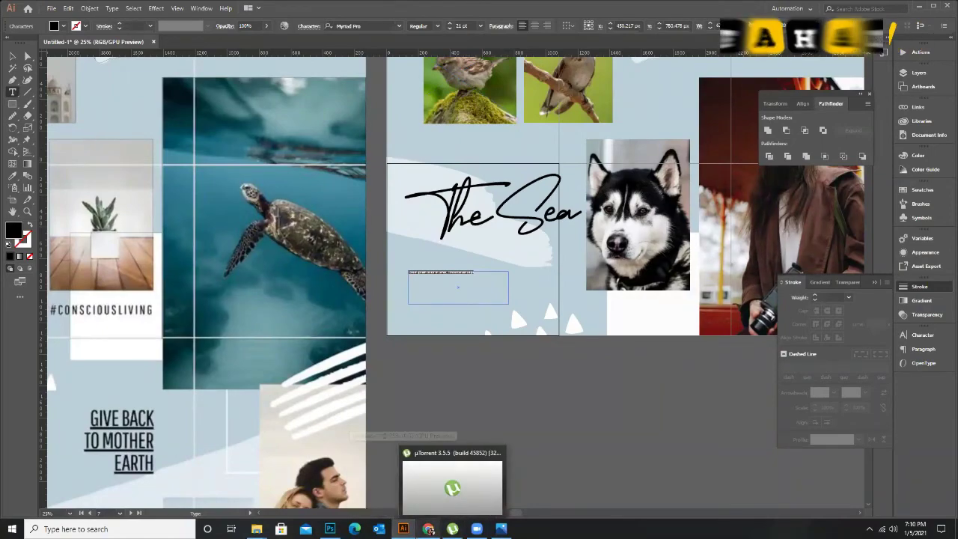
key("alt+Tab")
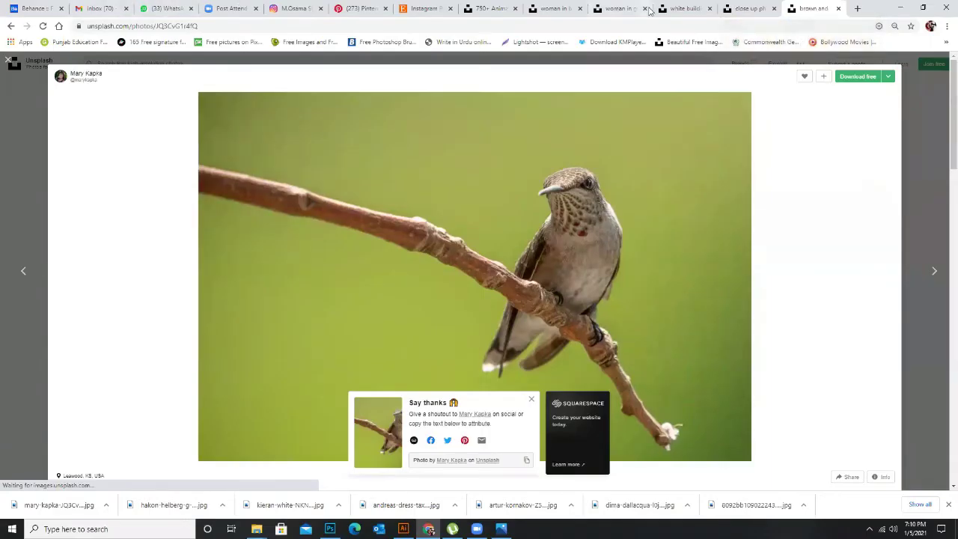
left_click(424, 8)
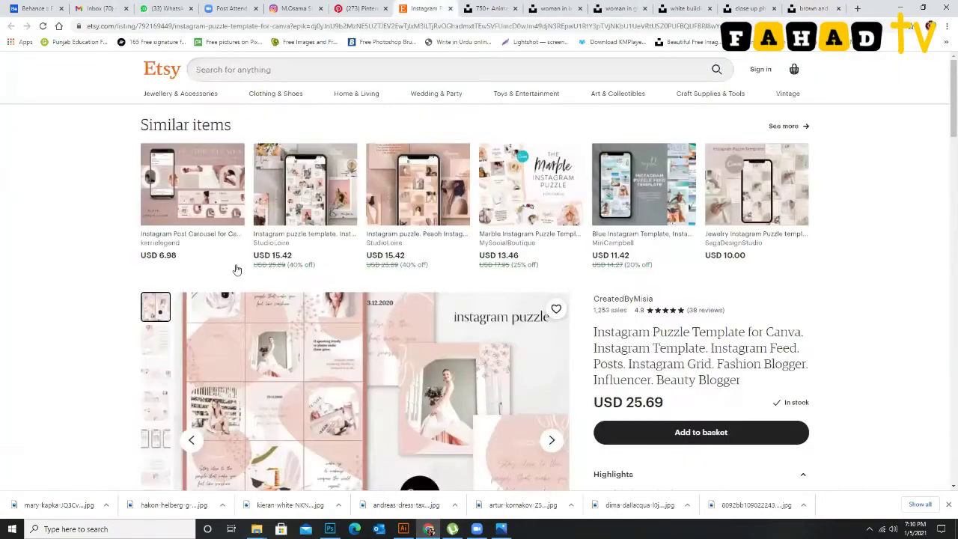
left_click_drag(594, 331, 723, 388)
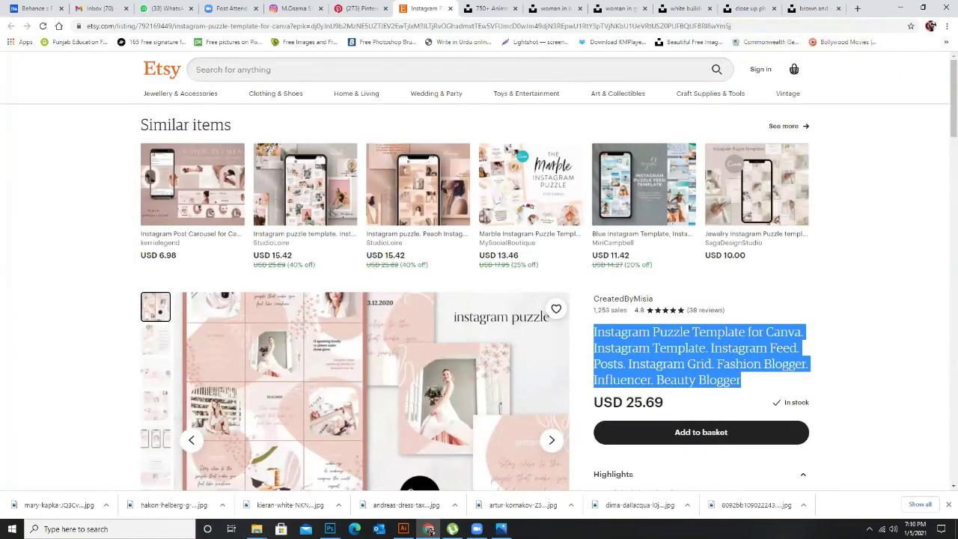
left_click(403, 528)
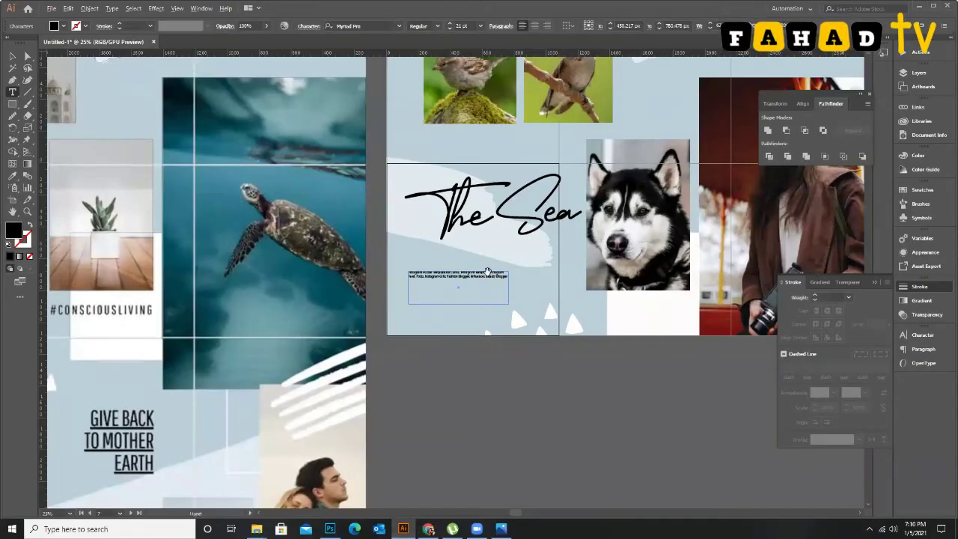
Set the size of the pasted paragraph below the heading to 24 pt and deselect it.
scroll(487, 270, "up", 1)
scroll(488, 271, "up", 1)
key("ctrl+a")
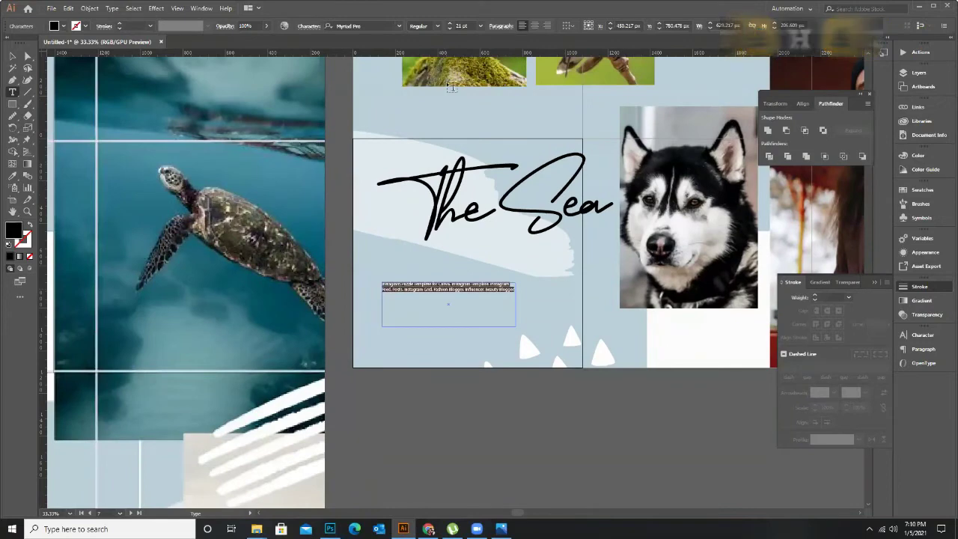
left_click(479, 25)
left_click(488, 154)
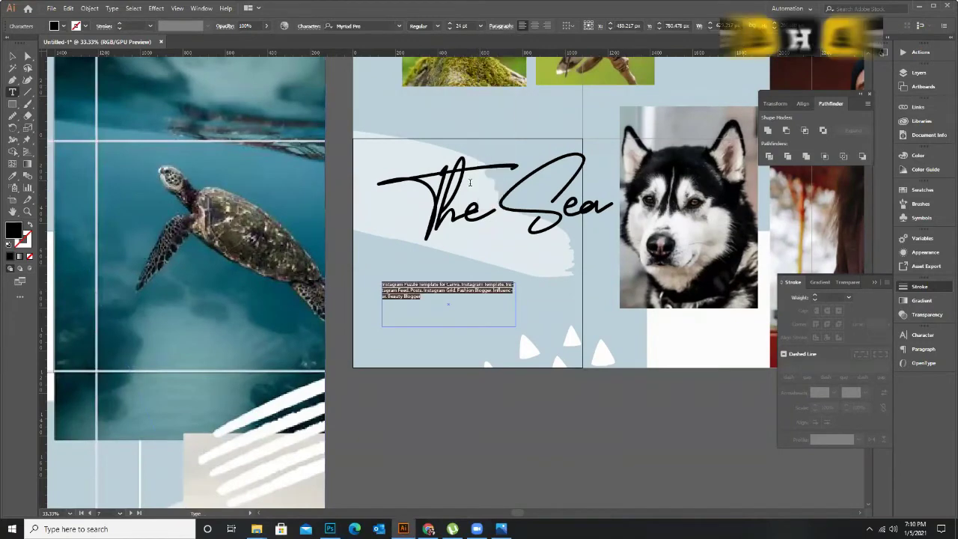
scroll(480, 301, "down", 1)
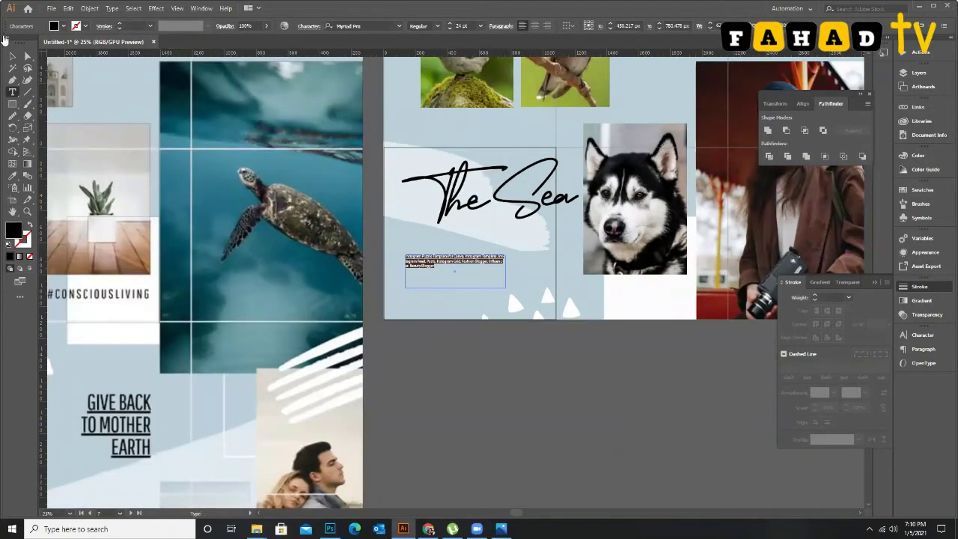
left_click(12, 57)
left_click(464, 341)
Draw a square about 28 px wide below the paragraph, fill it with the triangles' white and move it closer to the artboard's bottom edge.
scroll(444, 275, "down", 1)
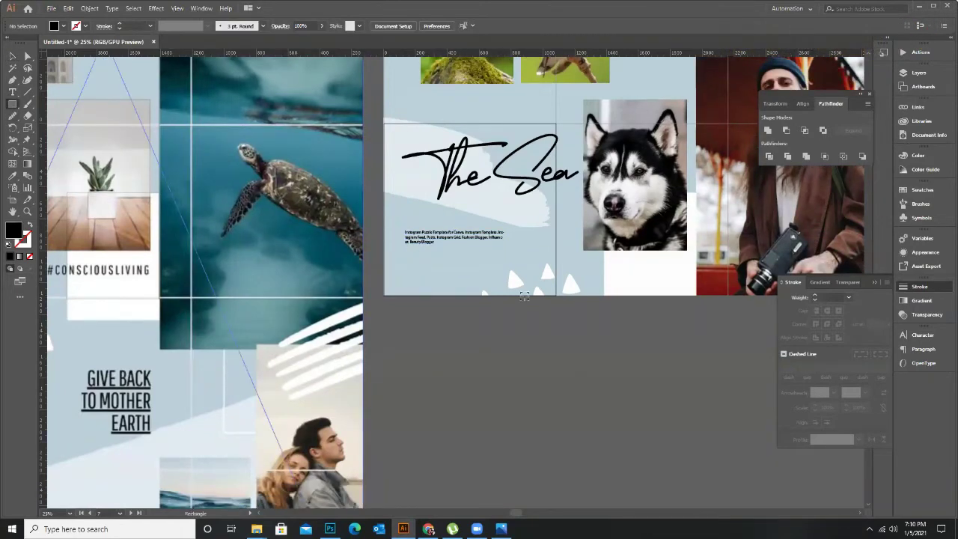
scroll(445, 291, "up", 2)
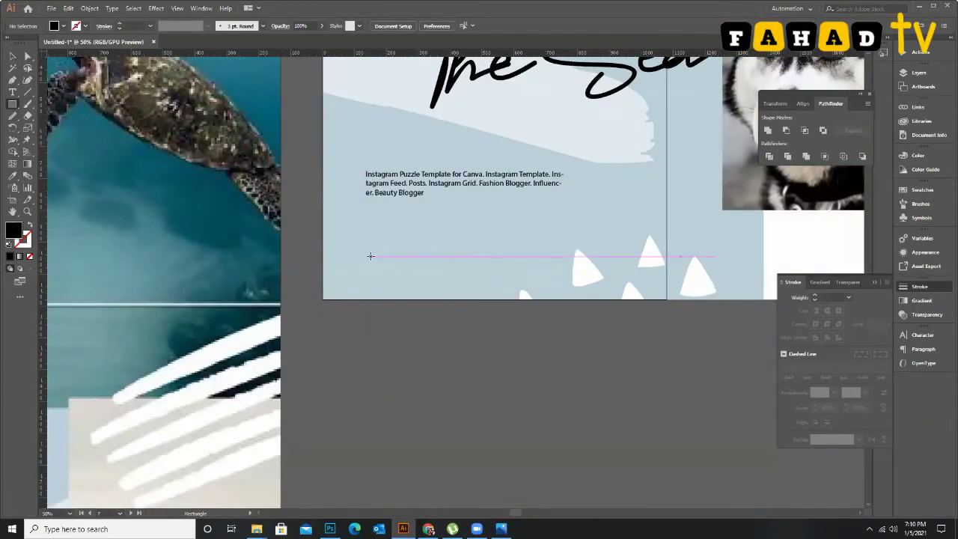
left_click_drag(375, 259, 374, 260)
key("i")
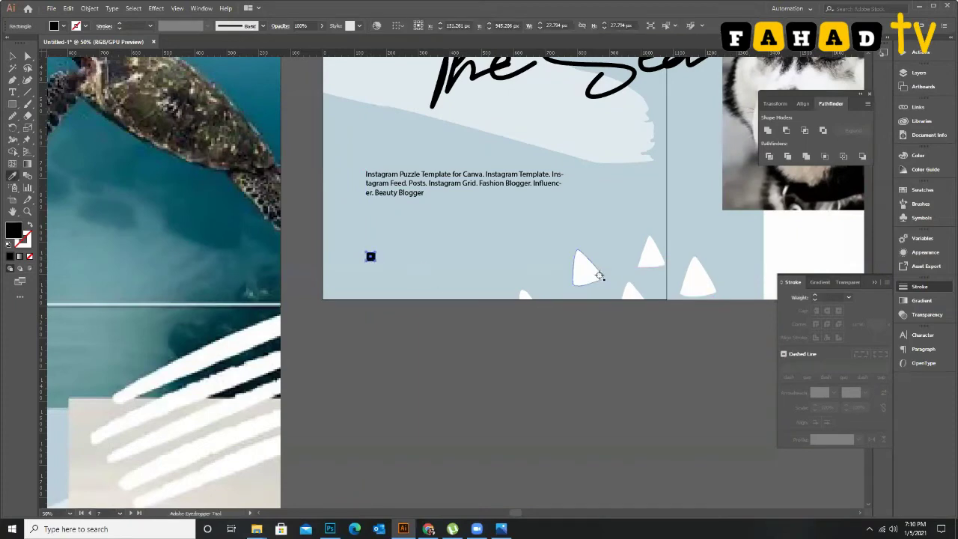
left_click(594, 275)
key("v")
left_click(340, 417)
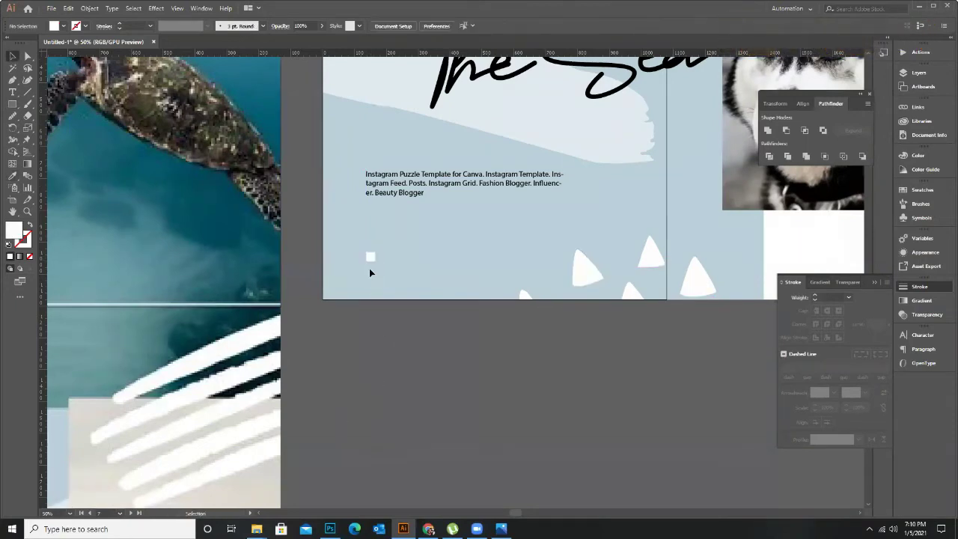
left_click_drag(368, 256, 367, 202)
left_click_drag(381, 279, 380, 276)
Place a point text object just right of the small white square at the bottom of the lower-left artboard.
key("ctrl+minus")
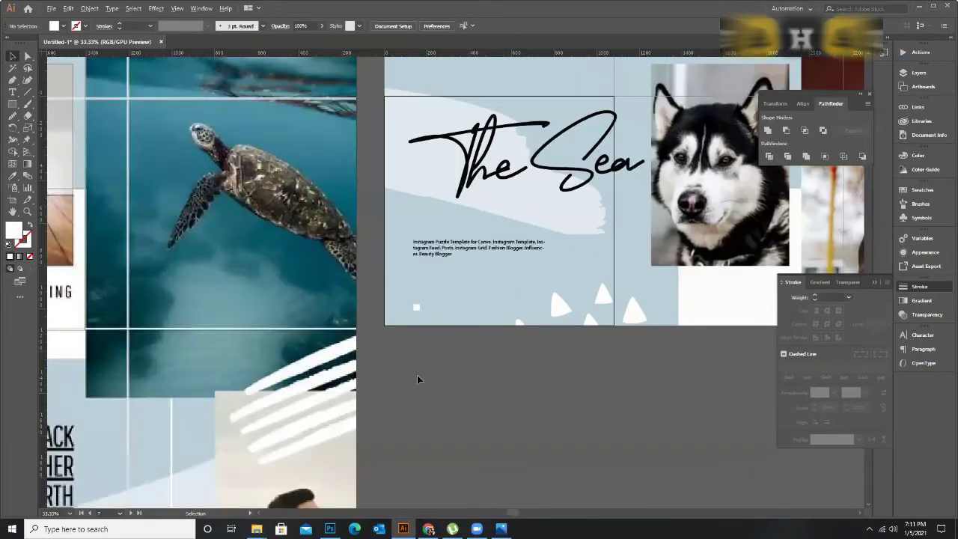
key("ctrl+minus")
key("ctrl+minus")
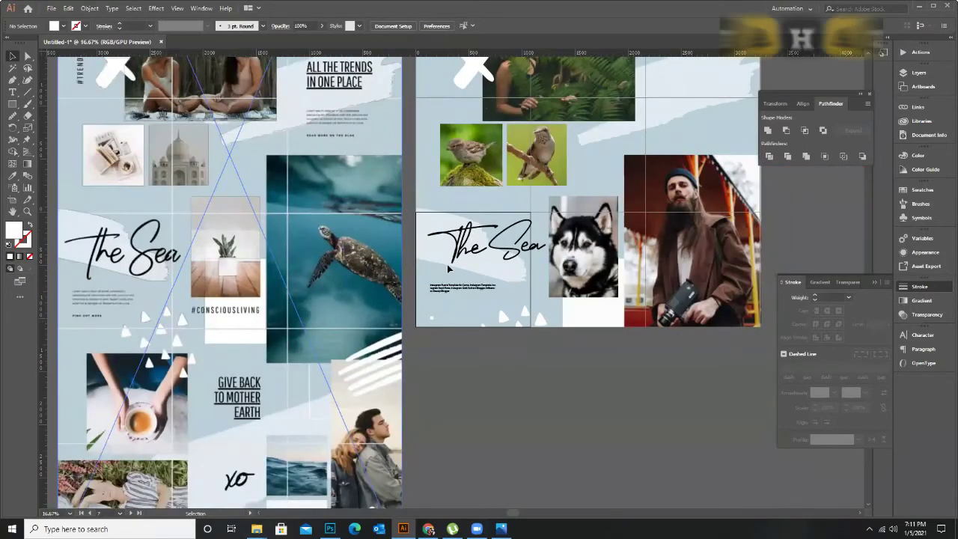
key("ctrl+plus")
key("ctrl+plus")
key("ctrl+plus")
key("t")
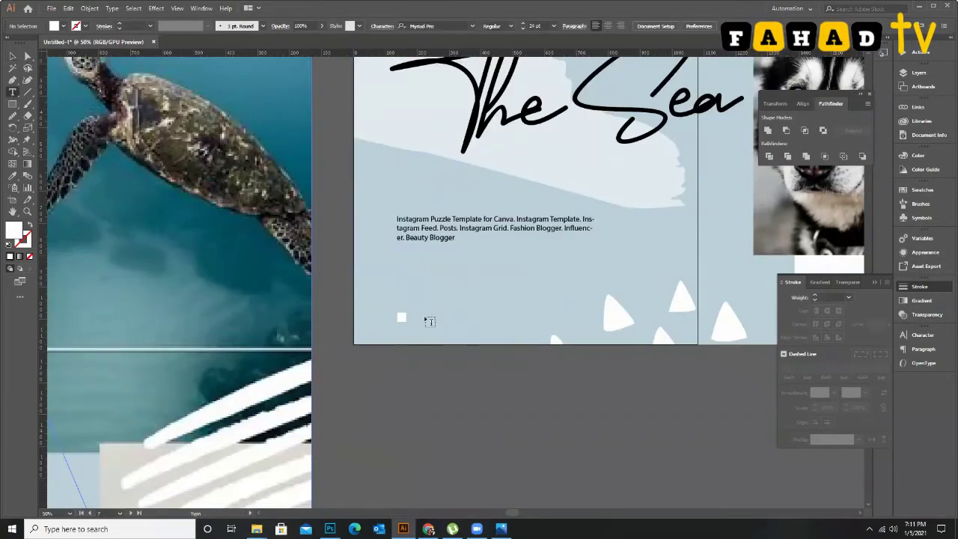
left_click(423, 316)
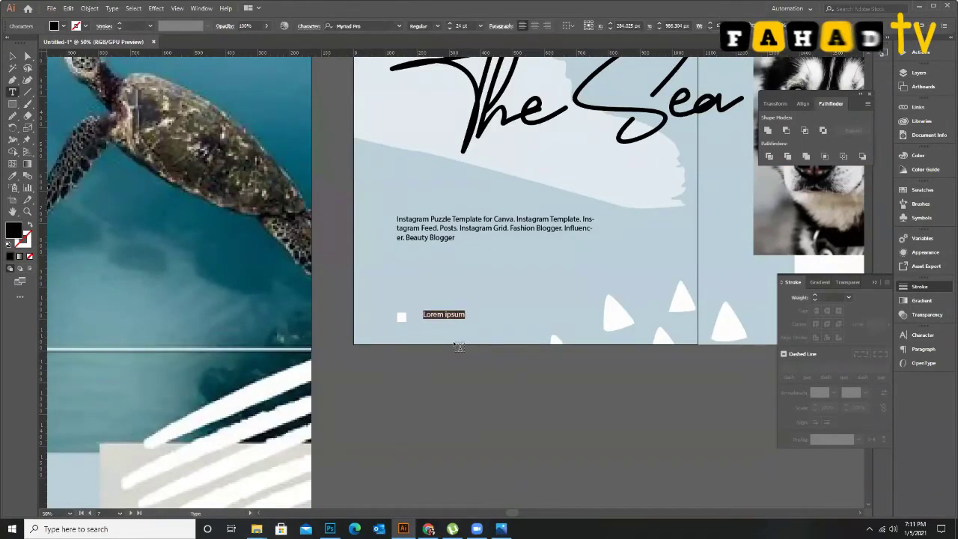
Paste the listing title into the text beside the small white square and trim it to "Instagram Puzzle Template for Canva".
key("ctrl+v")
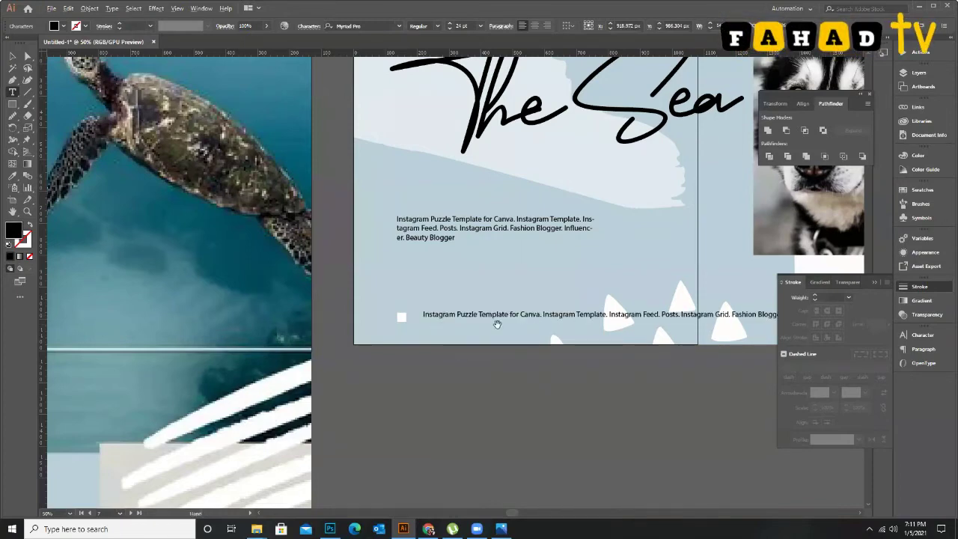
key("ctrl+minus")
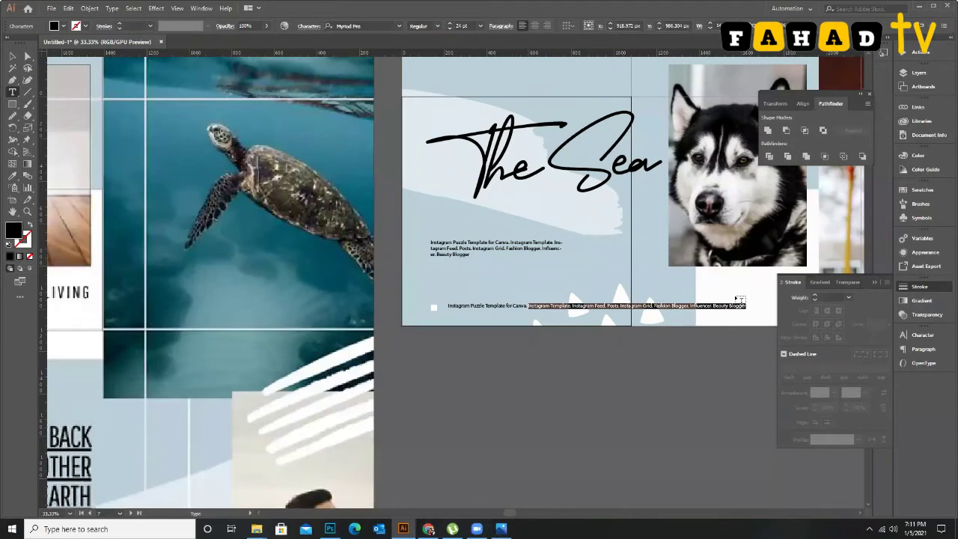
key("BackSpace")
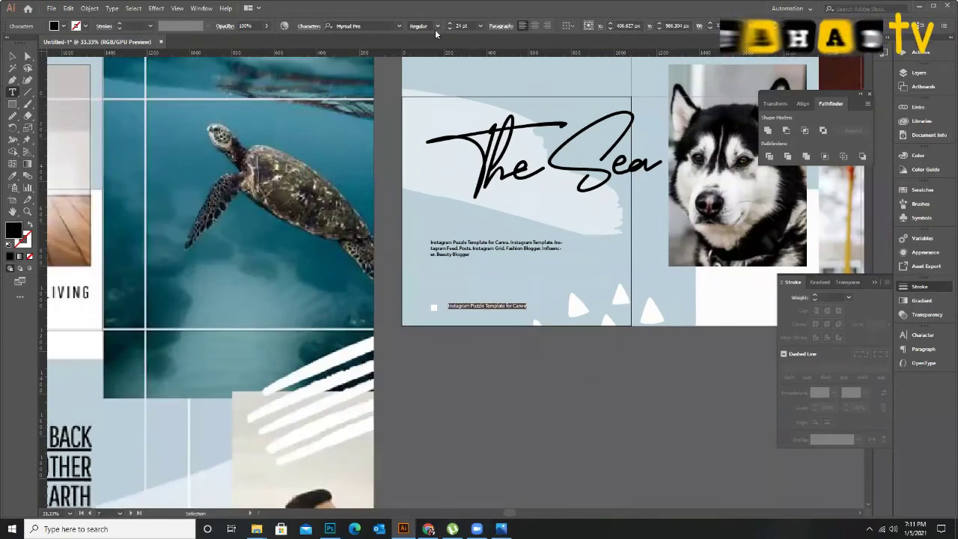
Set the small label's font to Myriad Variable Concept in Bold and deselect it.
left_click(398, 26)
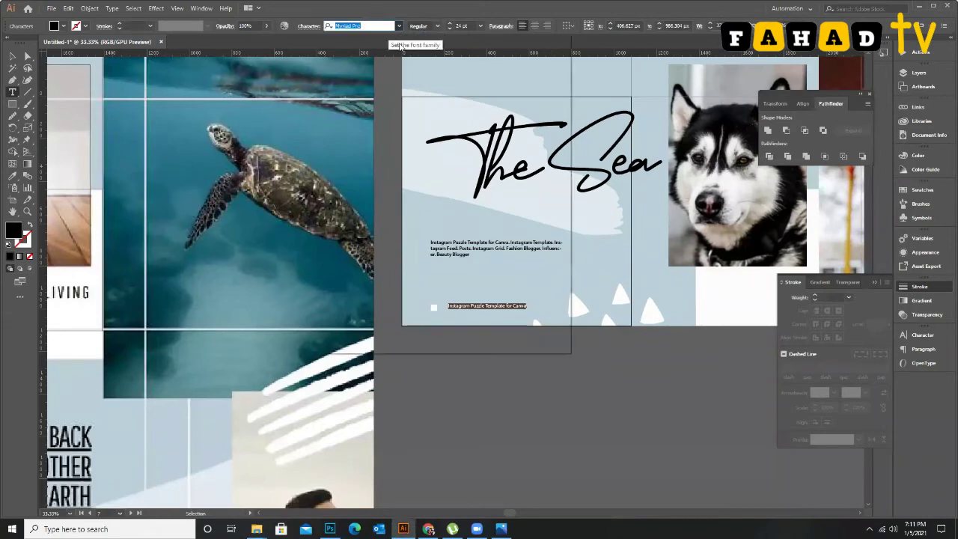
left_click(421, 106)
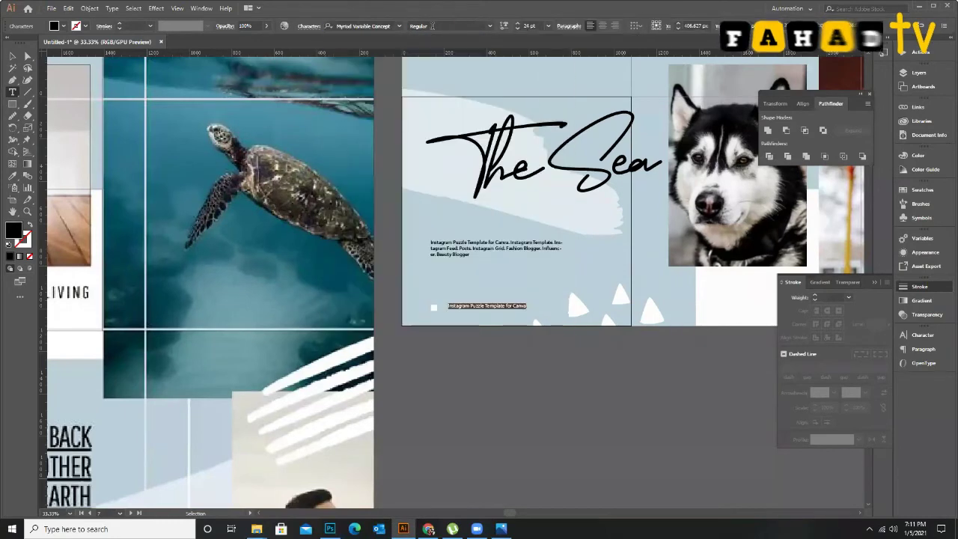
left_click(490, 25)
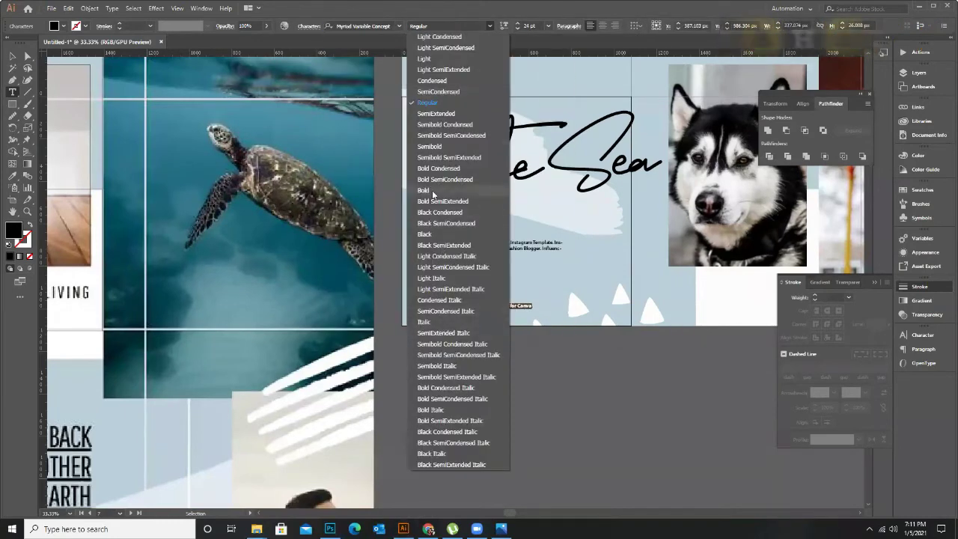
left_click(423, 190)
left_click(13, 57)
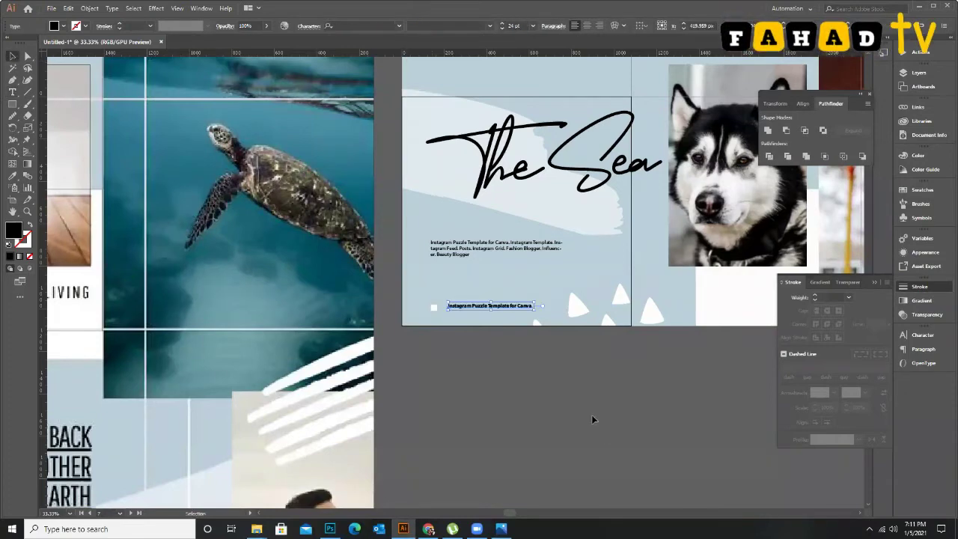
left_click(528, 356)
Move the bold label closer to the small white square so the two sit level, and deselect it.
left_click_drag(499, 311, 472, 292)
scroll(479, 332, "up", 2)
left_click(492, 353)
scroll(492, 354, "down", 4)
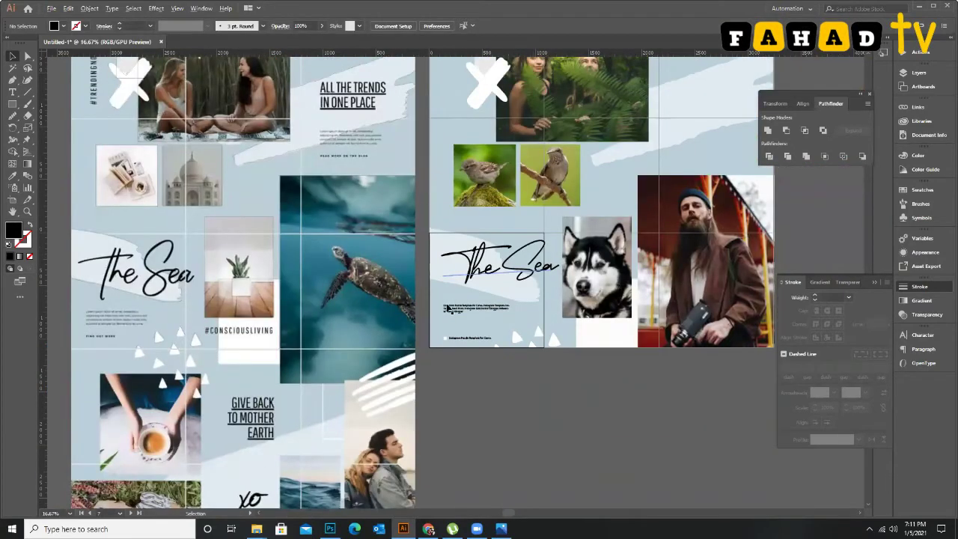
Duplicate the bold label to just below the husky photo and replace the copy's text with "#".
left_click_drag(471, 341, 612, 332)
scroll(620, 352, "up", 1)
scroll(606, 325, "up", 1)
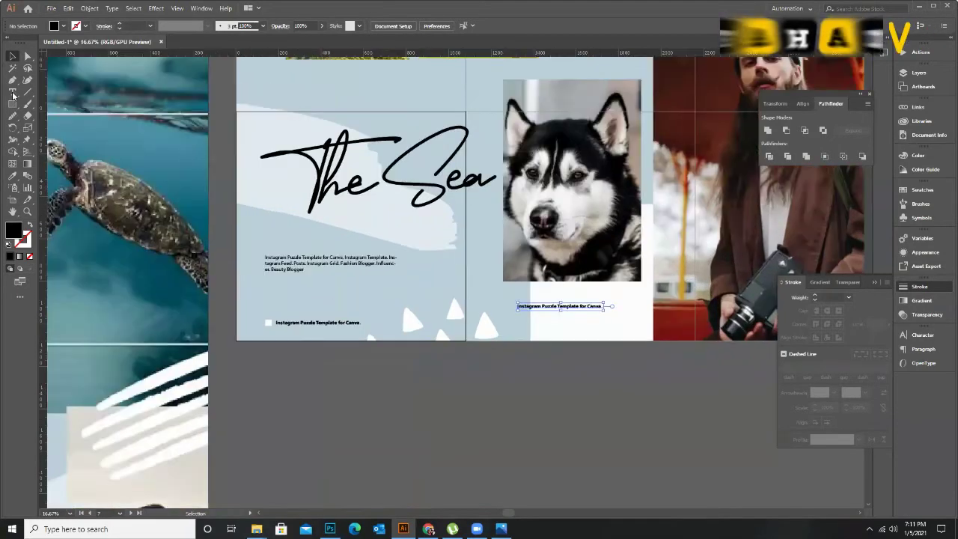
double_click(611, 312)
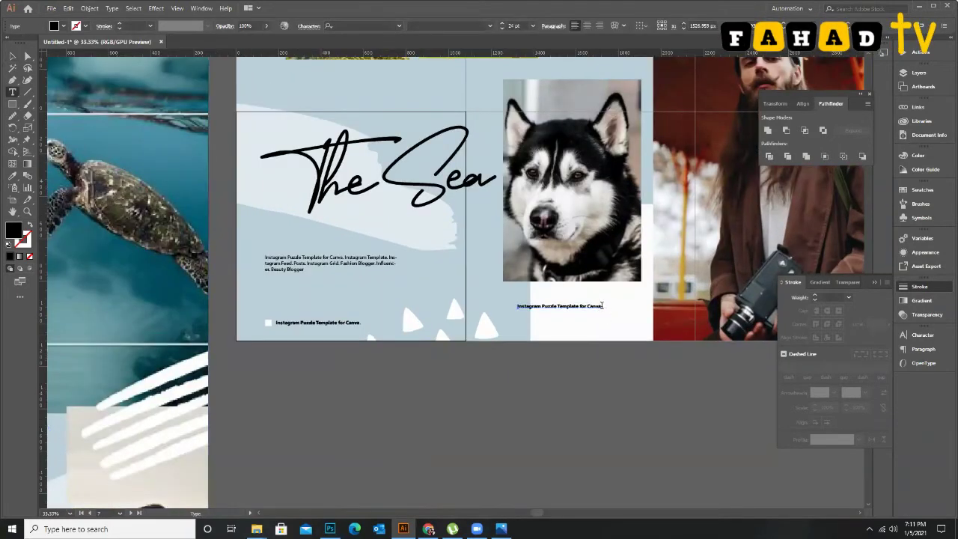
left_click_drag(601, 305, 422, 298)
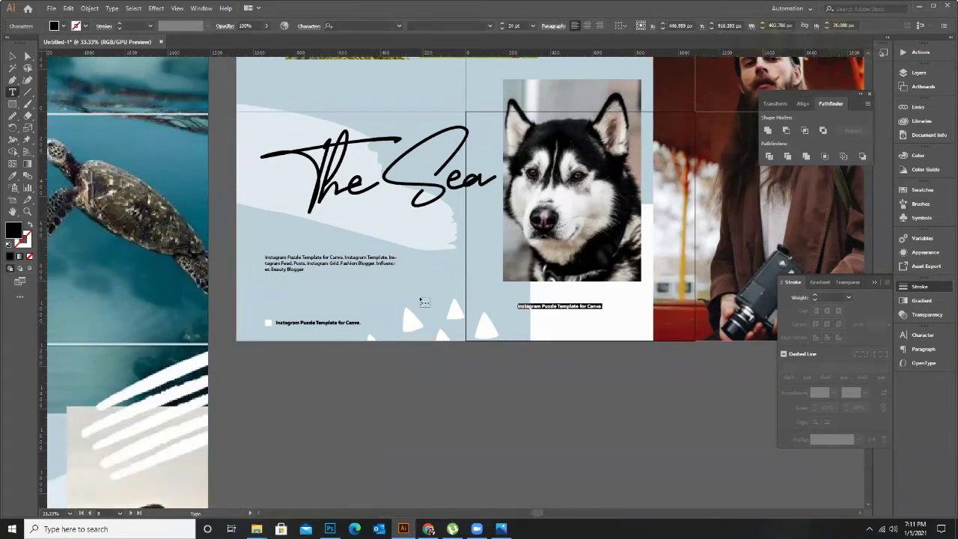
key("BackSpace")
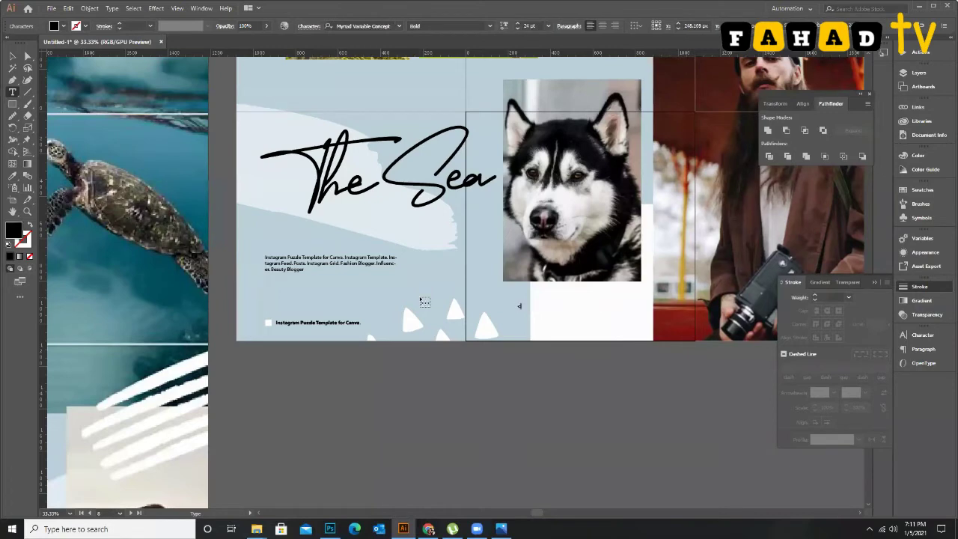
type("@")
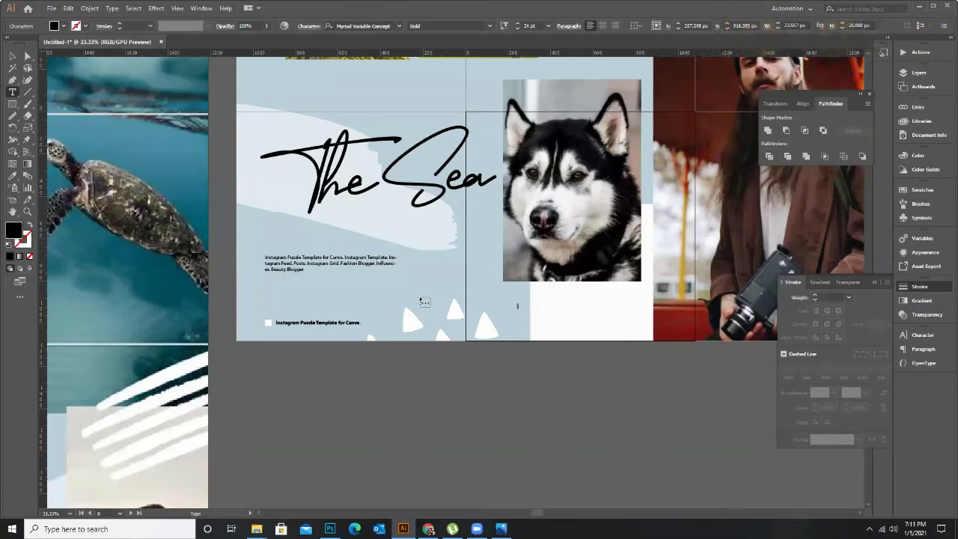
type("a")
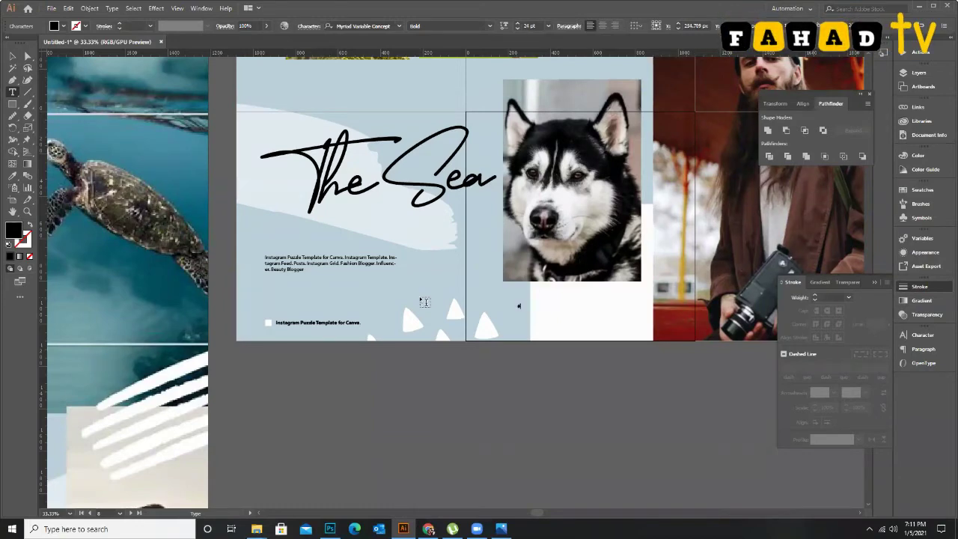
key("Escape")
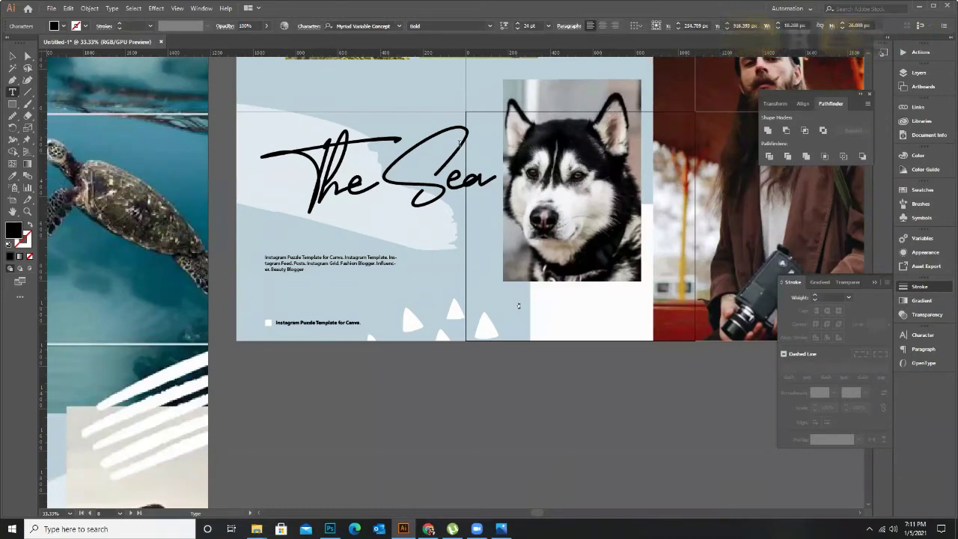
Set the "#" below the husky photo to 60 pt and add "PHOTOGRAPHY" after it.
left_click(549, 28)
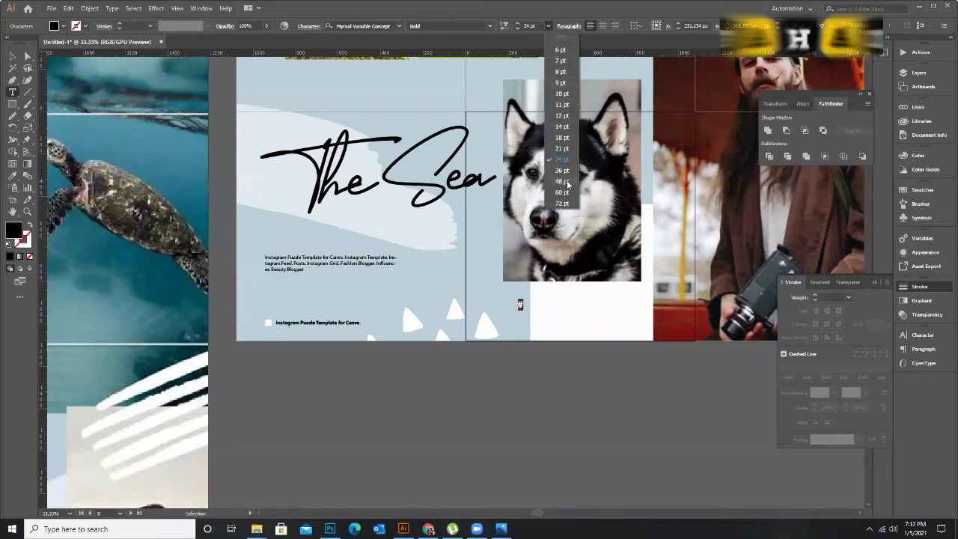
left_click(562, 192)
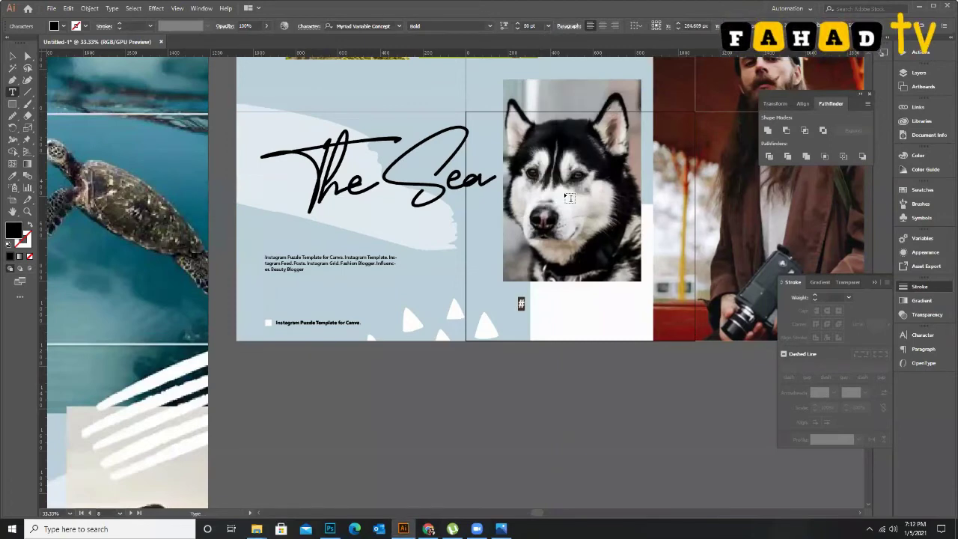
left_click(527, 304)
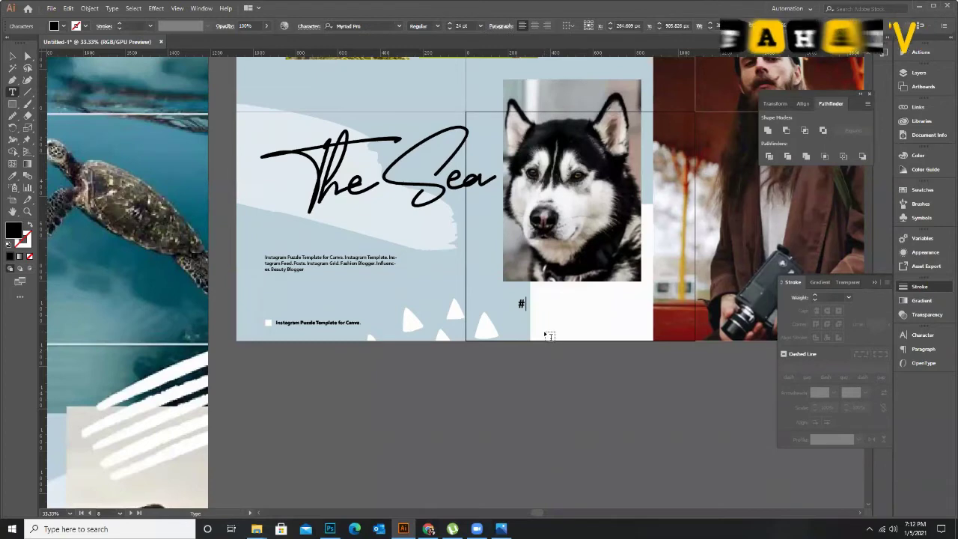
type("Fashio")
key("BackSpace")
key("BackSpace")
key("BackSpace")
type("Ph")
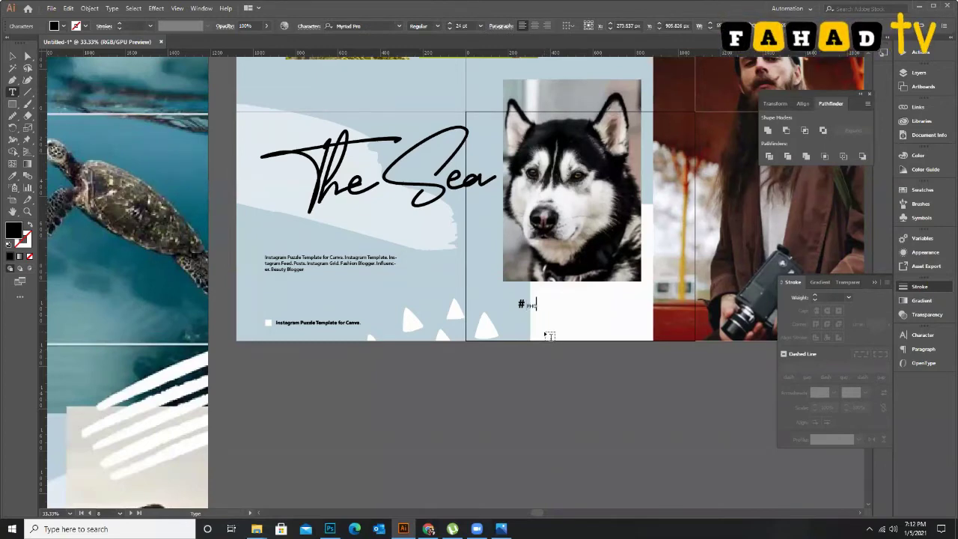
type("RAPHY")
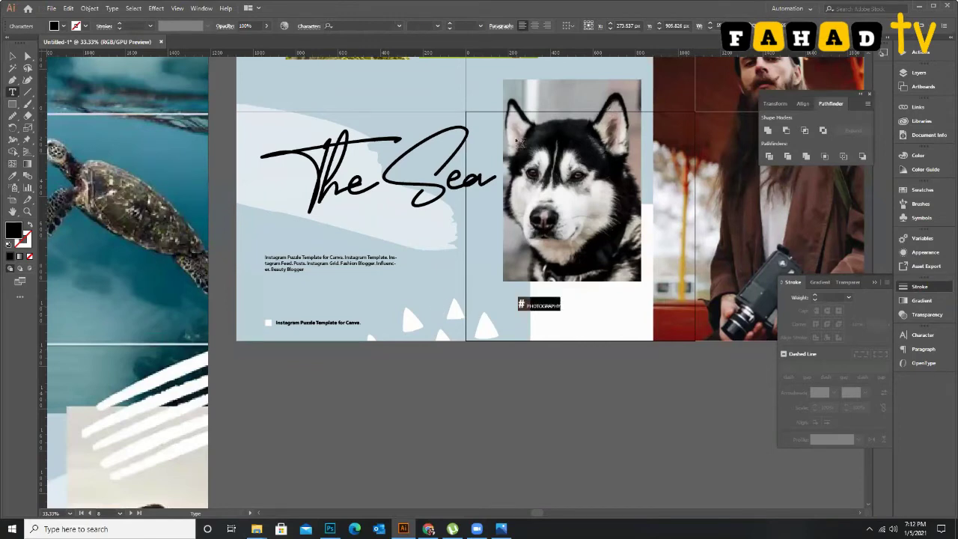
Set the whole "# PHOTOGRAPHY" caption to Myriad Pro Regular at 72 pt.
left_click(398, 25)
left_click(434, 92)
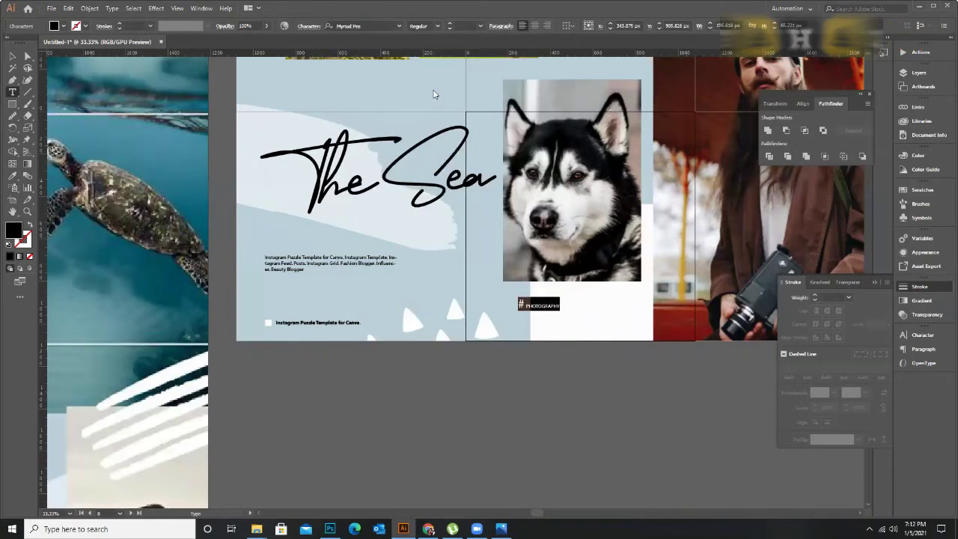
left_click(481, 25)
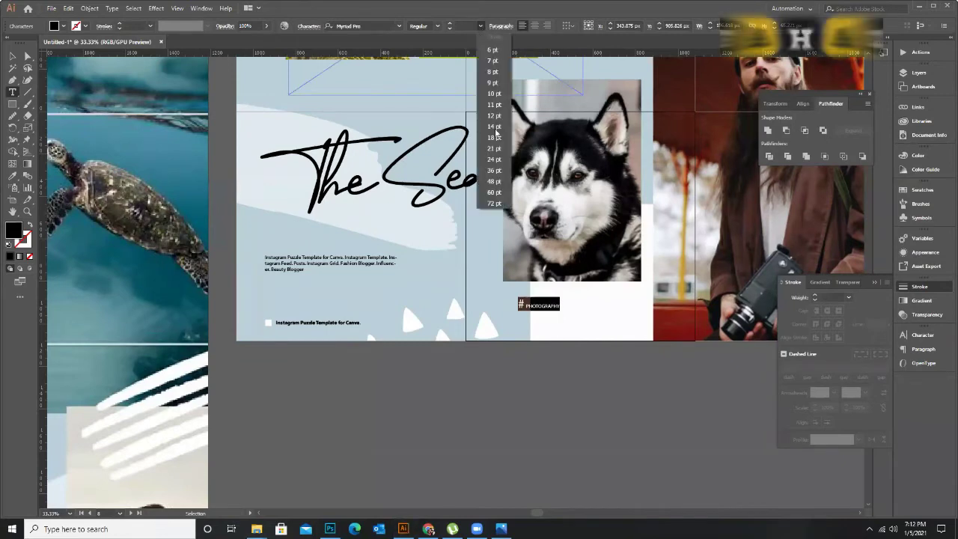
left_click(492, 206)
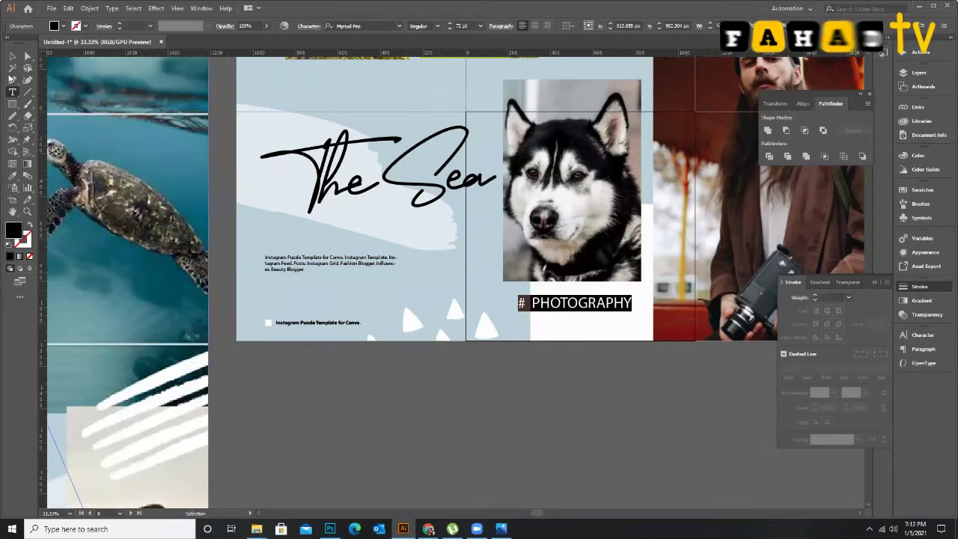
Move the "# PHOTOGRAPHY" caption up closer beneath the husky photo, centre it there by eye and deselect it.
key("Escape")
left_click(552, 385)
left_click_drag(570, 303, 567, 353)
left_click(504, 349)
scroll(513, 346, "down", 2)
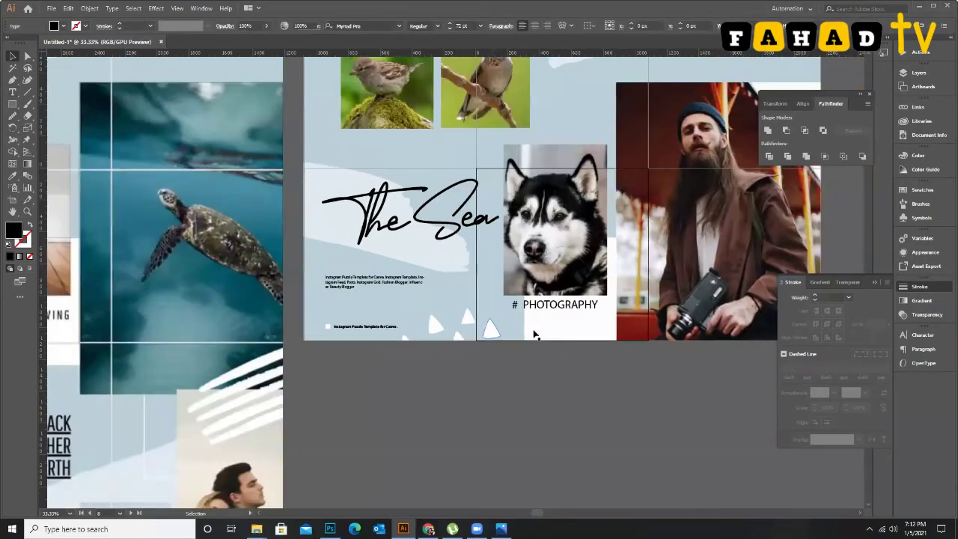
scroll(530, 323, "down", 1)
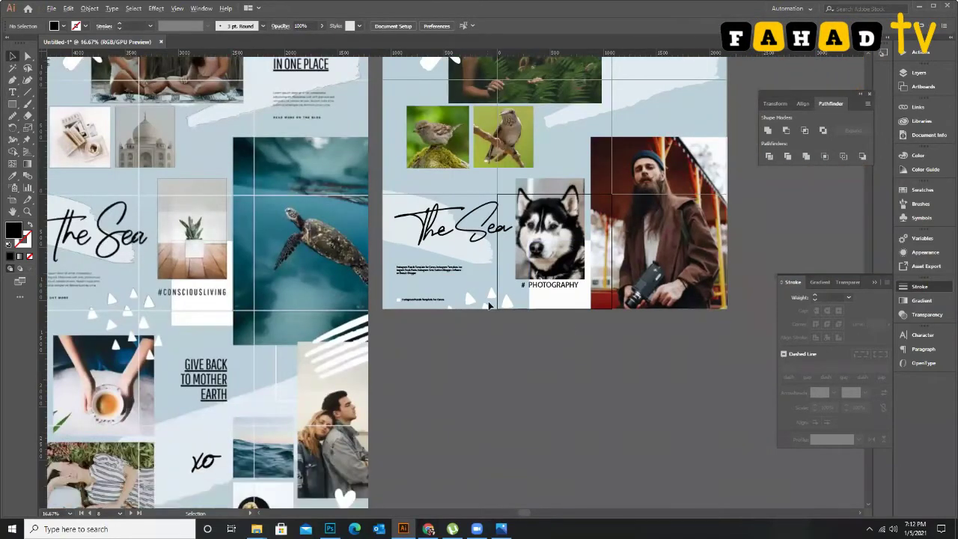
Fill the paragraph, the small label and the "# PHOTOGRAPHY" caption together with dark grey #666666 and deselect them.
scroll(489, 302, "up", 2)
left_click(402, 240)
left_click(572, 280, "shift")
left_click(350, 298)
double_click(11, 235)
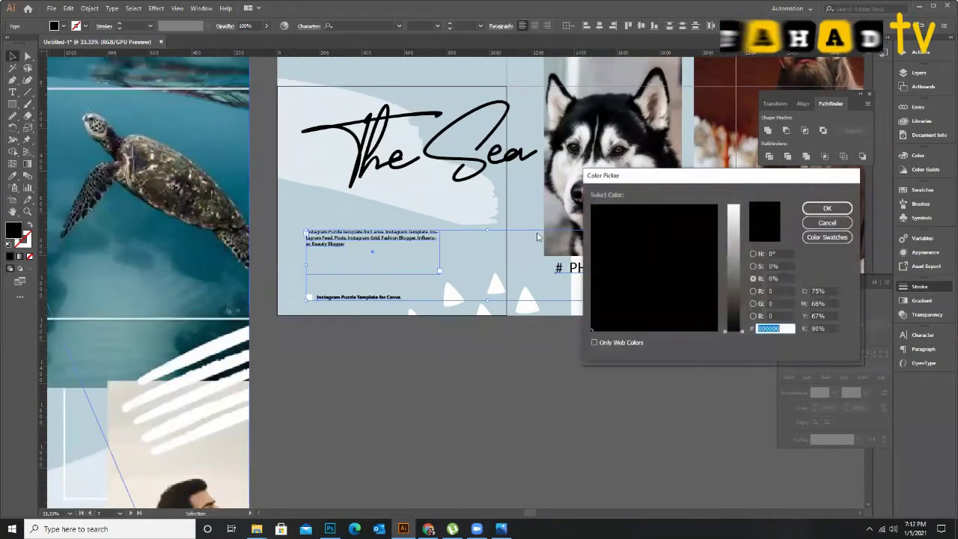
left_click_drag(740, 308, 752, 271)
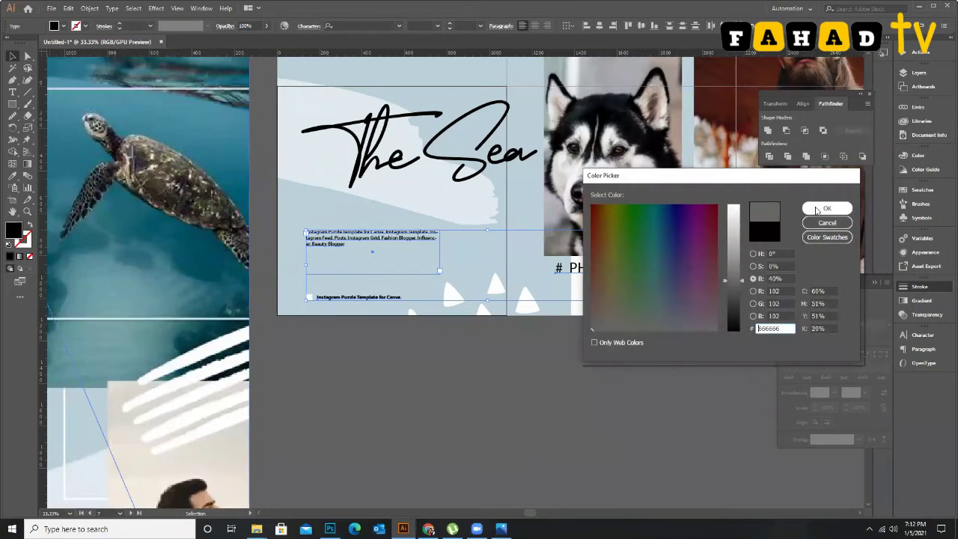
left_click(827, 208)
left_click(509, 346)
Duplicate the grey paragraph from below "The Sea" onto the pale brush stroke beneath the upper-right snowy water photo.
scroll(487, 303, "down", 1)
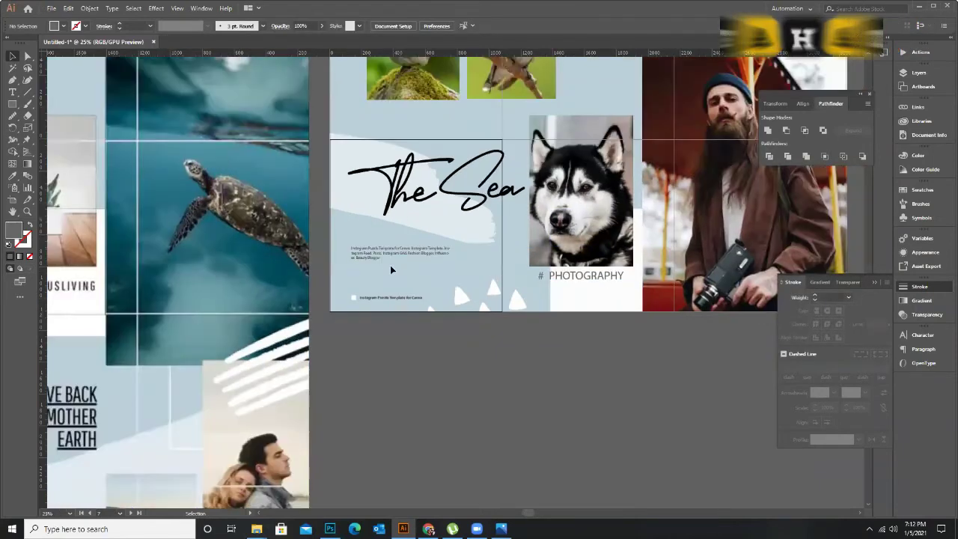
scroll(546, 292, "down", 2)
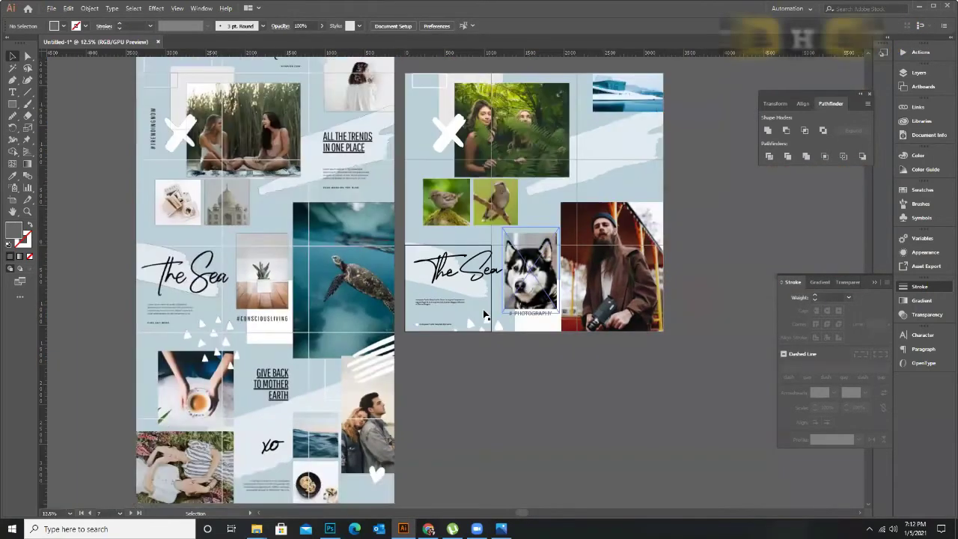
scroll(446, 344, "up", 1)
left_click_drag(439, 339, 614, 187)
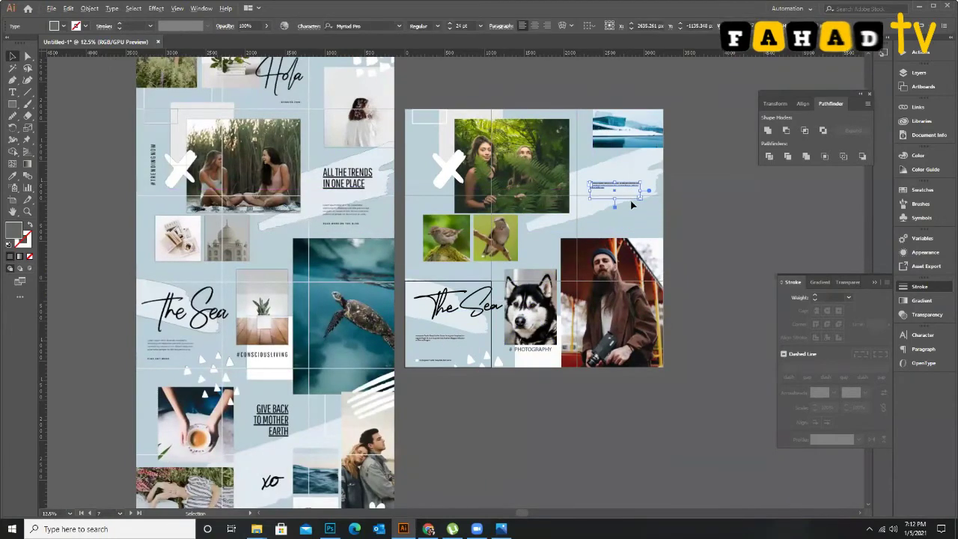
scroll(612, 186, "up", 2)
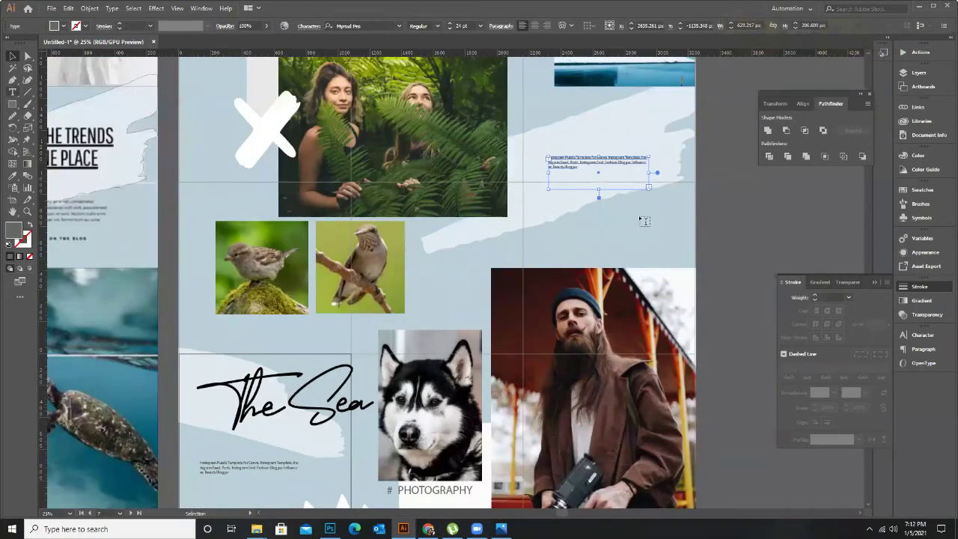
Lengthen the duplicated paragraph by pasting the listing title two more times after its existing text.
scroll(536, 137, "up", 3)
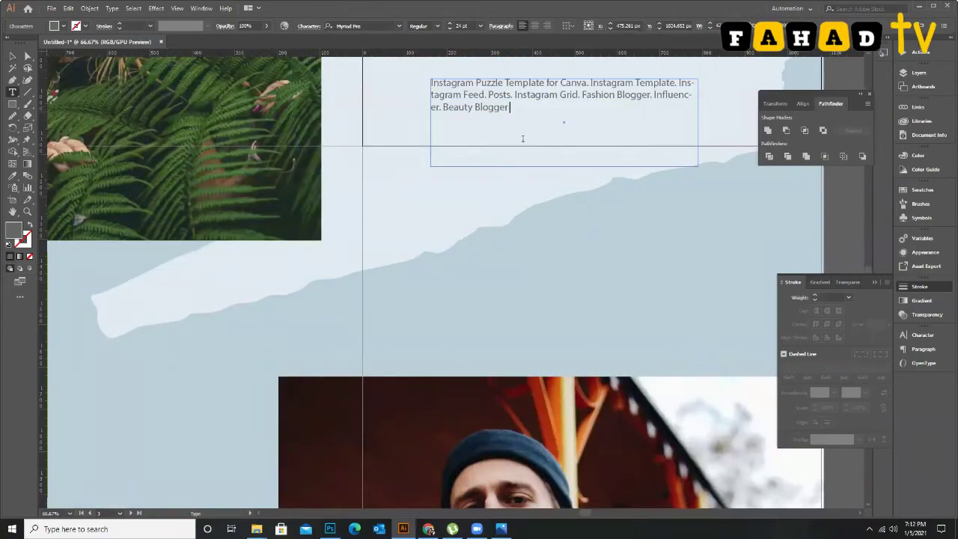
key("BackSpace")
type("Instagram Puzzle Template for Canva. Instagram Template. Instagram Feed. Posts. Instagram Grid. Fashion Blogger. Influencer. Beauty Blogger")
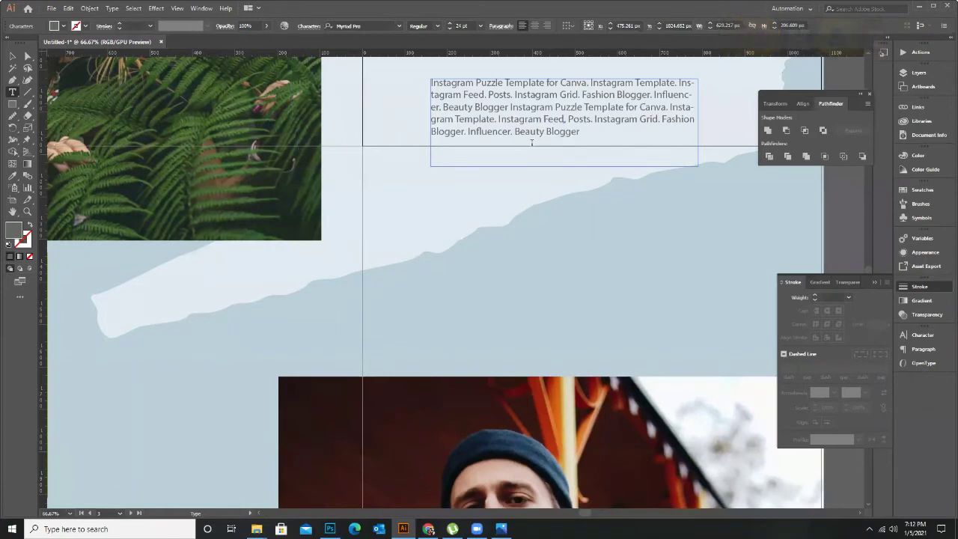
type("Instagram Puzzle Template for Canva. Instagram Template. Instagram Feed. Posts. Instagram Grid. Fashion Blogger. Influencer. Beauty Blogger")
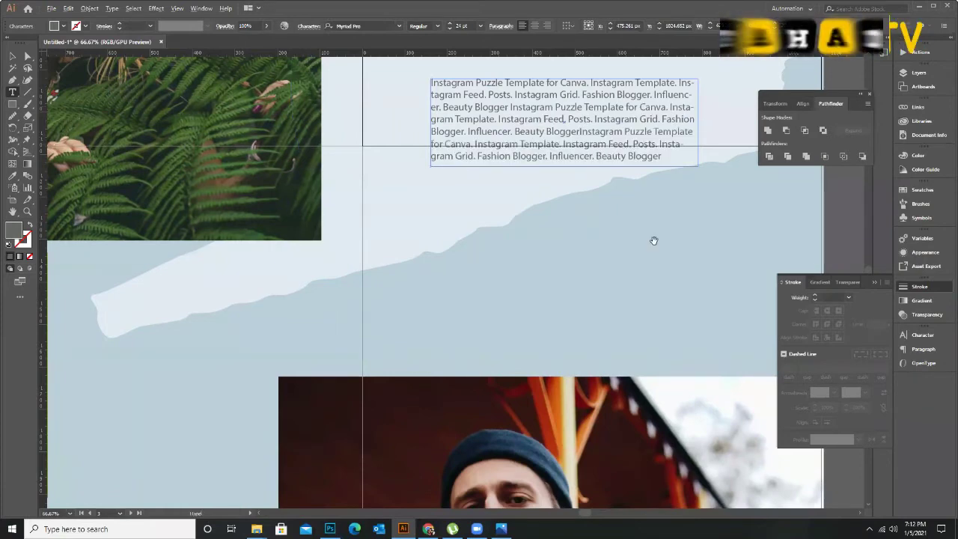
Widen the lengthened paragraph's text box towards the artboard's right edge and shift it slightly on the brush stroke.
scroll(616, 237, "down", 3)
scroll(617, 249, "down", 2)
left_click(12, 58)
left_click_drag(671, 199, 708, 198)
left_click_drag(626, 197, 621, 201)
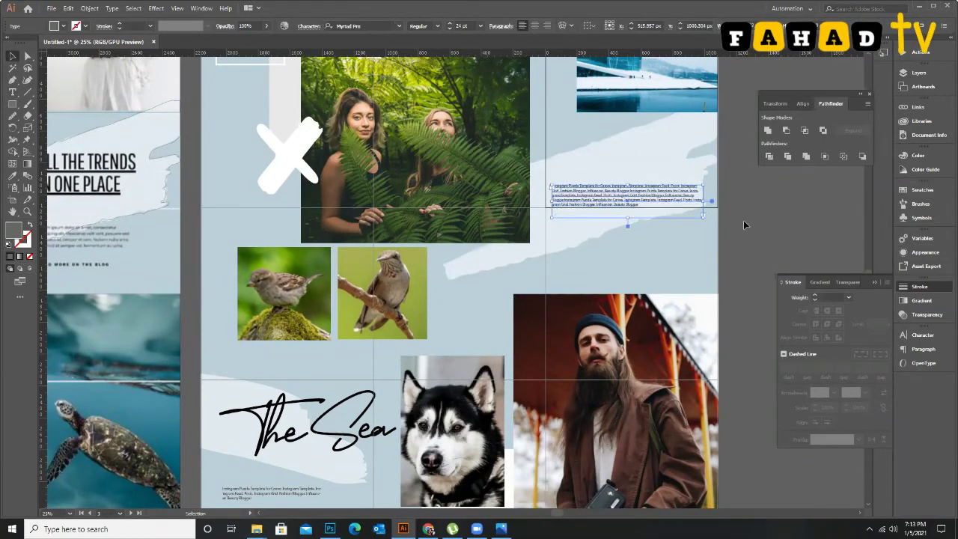
Duplicate the "# PHOTOGRAPHY" caption onto the pale brush stroke above the upper-right paragraph.
left_click(745, 224)
scroll(614, 228, "up", 1)
scroll(627, 229, "down", 1)
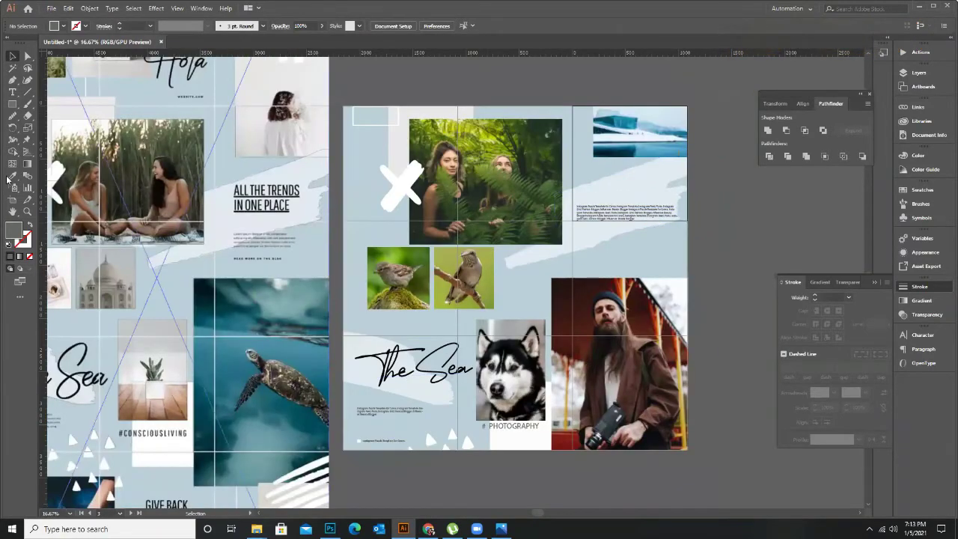
left_click_drag(522, 425, 568, 284)
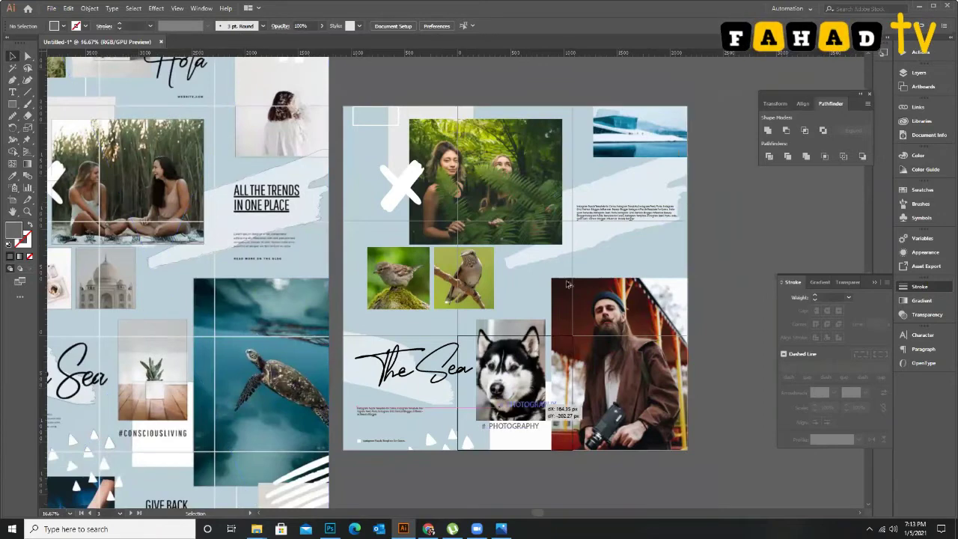
left_click_drag(611, 192, 612, 180)
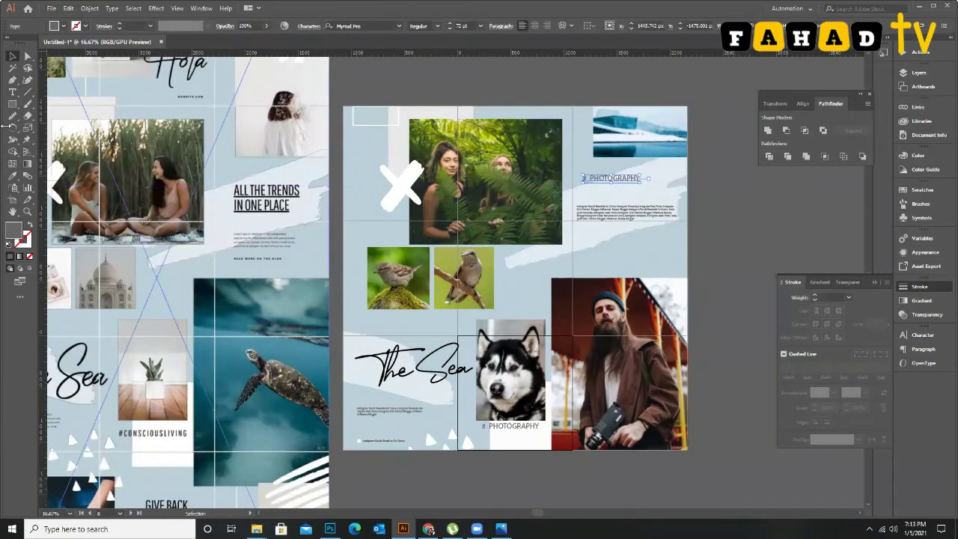
Replace the duplicated caption's text with a two-line heading reading "ALL PHOTOGRAPHY" and "ANIMALS & BIRDS".
left_click(12, 92)
scroll(583, 186, "up", 1)
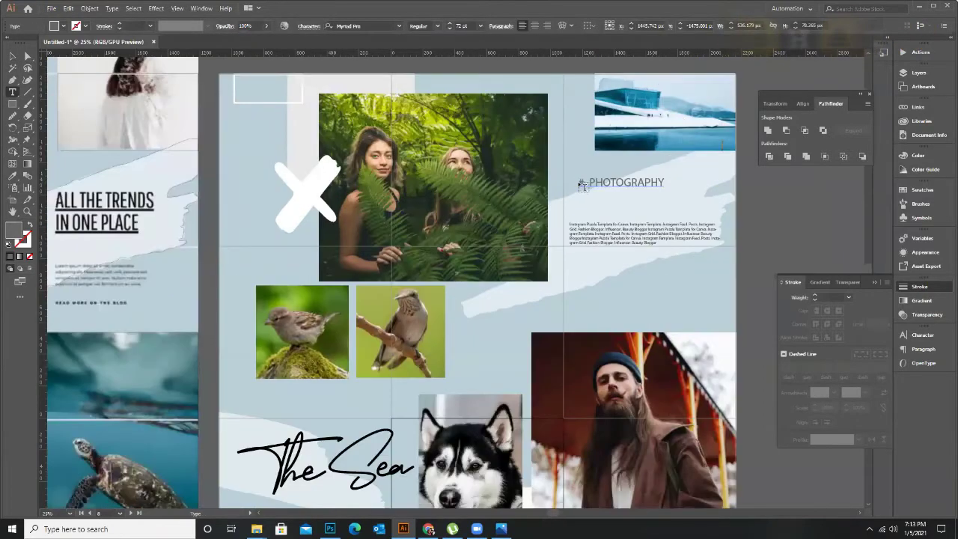
left_click_drag(580, 182, 663, 184)
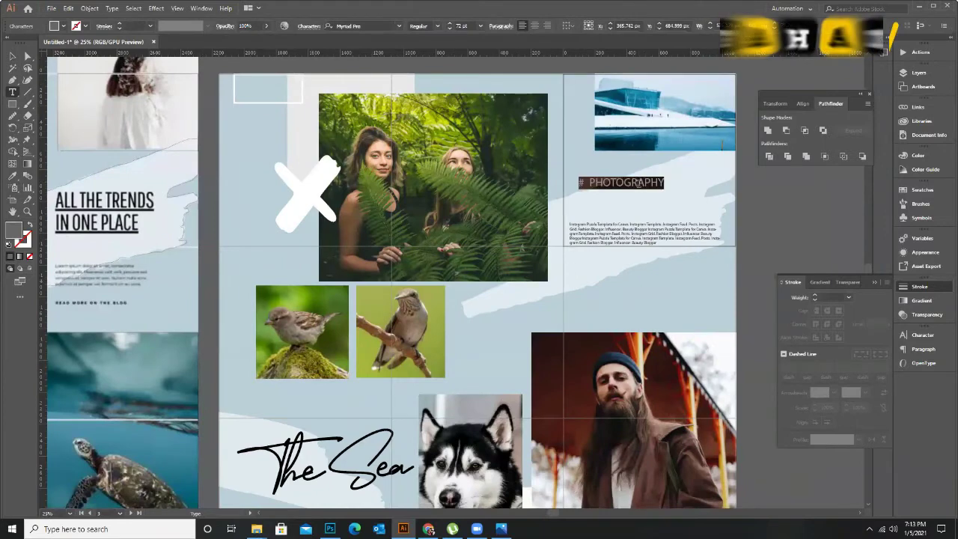
type("a")
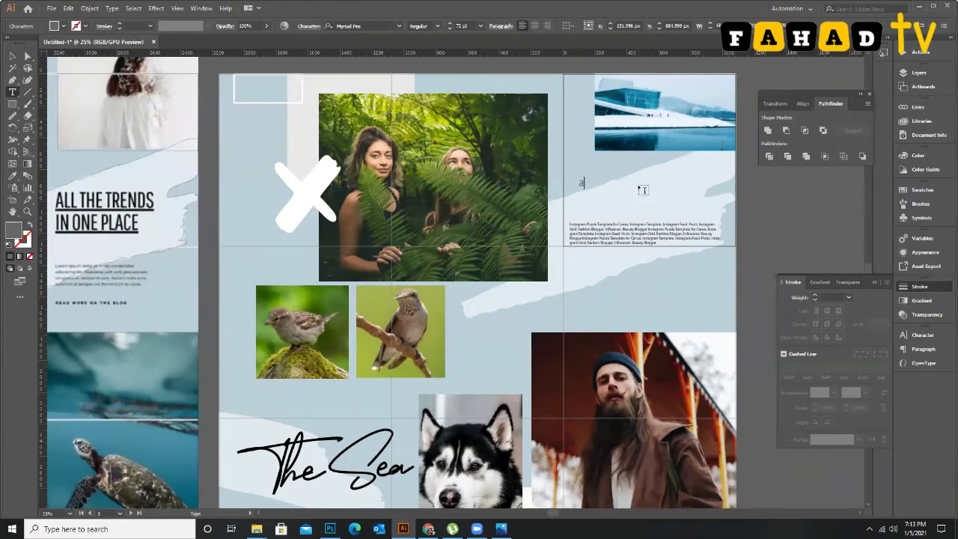
type("ll phot")
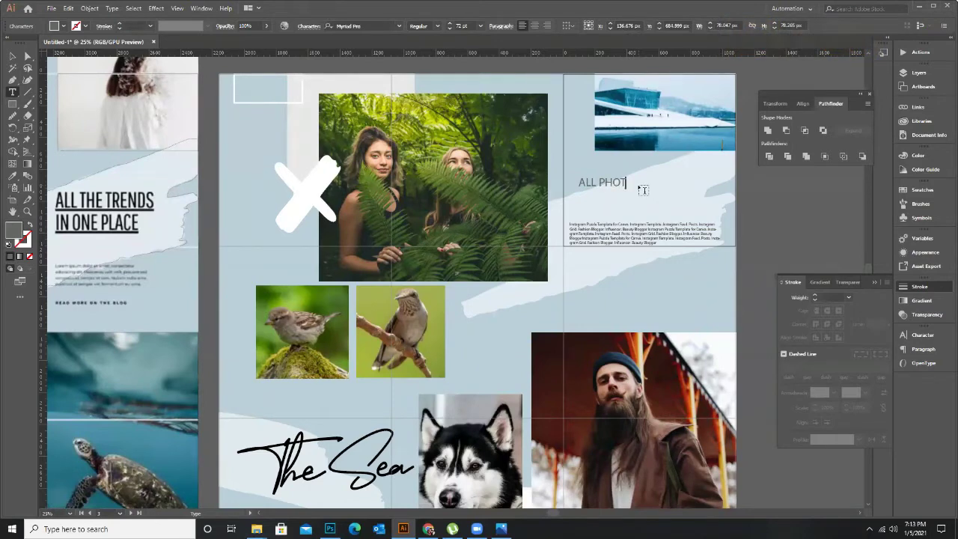
type("ogra")
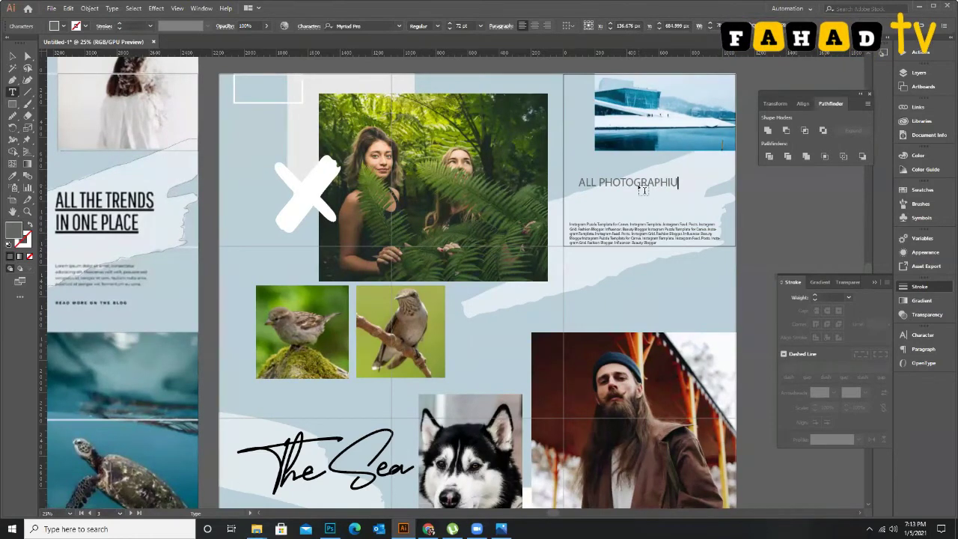
type("phy")
key("Return")
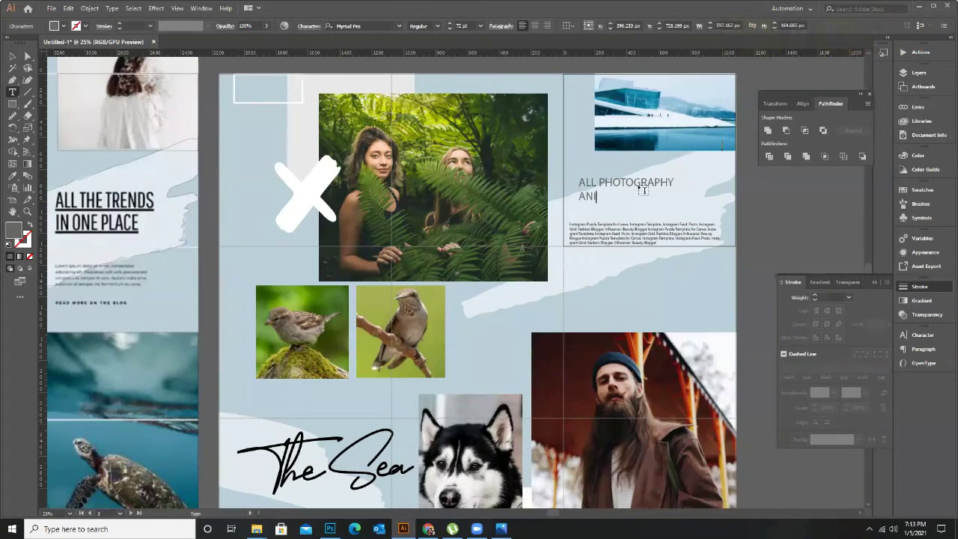
type("animals")
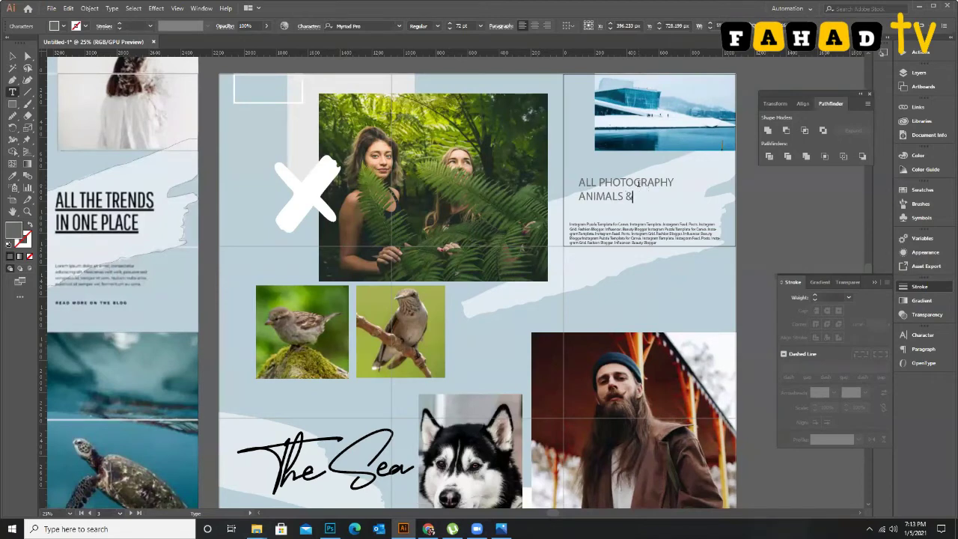
type(" & bird")
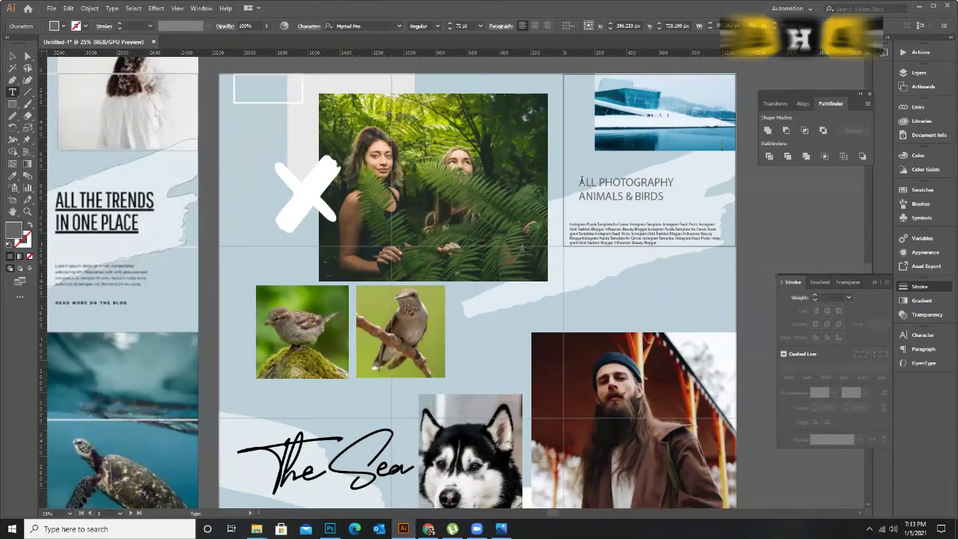
Set the entire "ALL PHOTOGRAPHY ANIMALS & BIRDS" heading in the Oswald font.
key("ctrl+a")
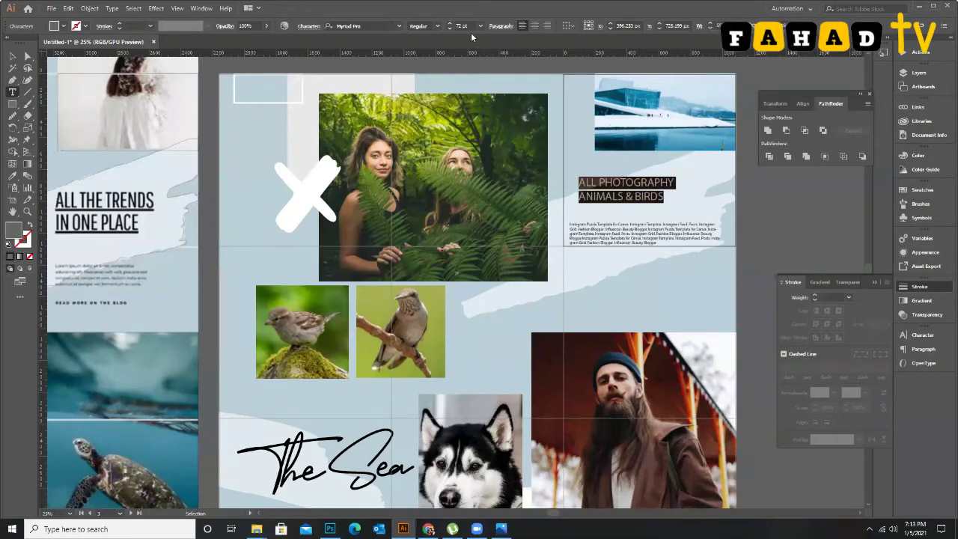
left_click(399, 26)
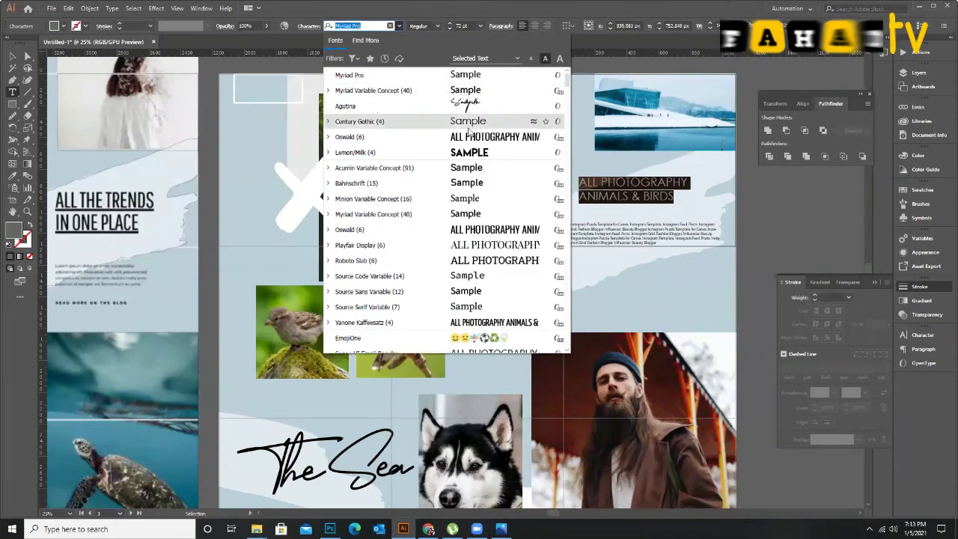
left_click(470, 137)
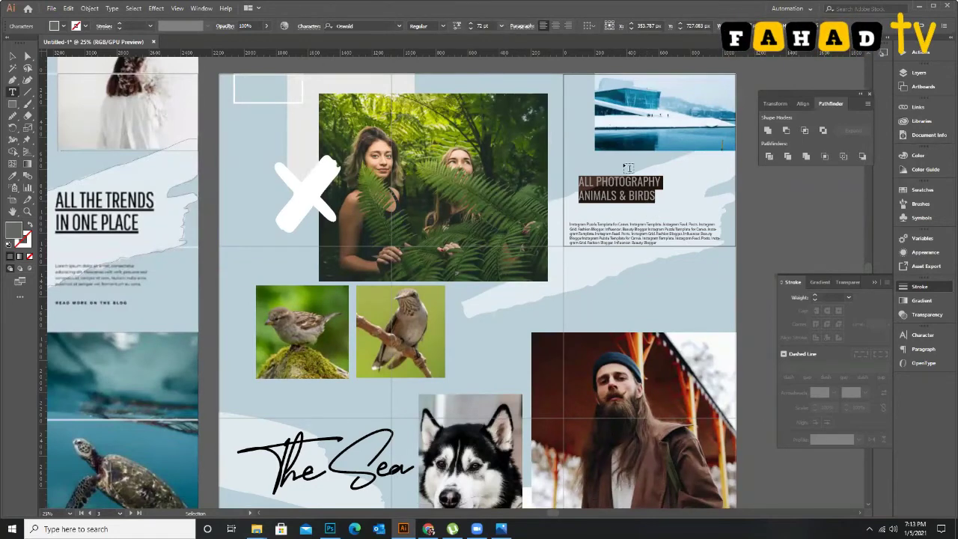
Enlarge the heading to about 121.77 pt to match the reference heading and place it directly above the paragraph, aligned to its left edge.
left_click(18, 57)
left_click_drag(625, 200, 186, 270)
left_click_drag(155, 205, 189, 244)
left_click_drag(578, 223, 674, 195)
Colour the heading black by sampling the reference heading "ALL THE TRENDS" and tighten its line spacing to 126.12 pt.
key("i")
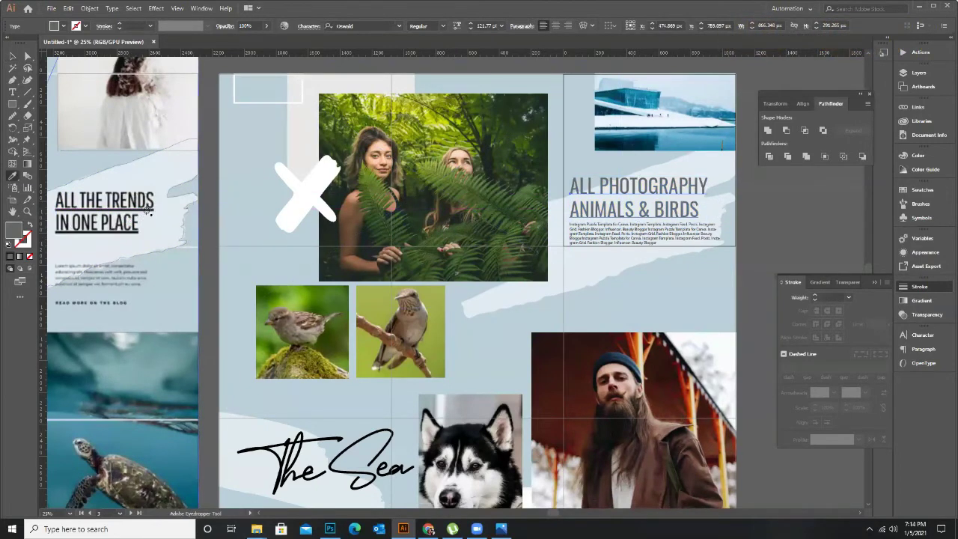
left_click(149, 214)
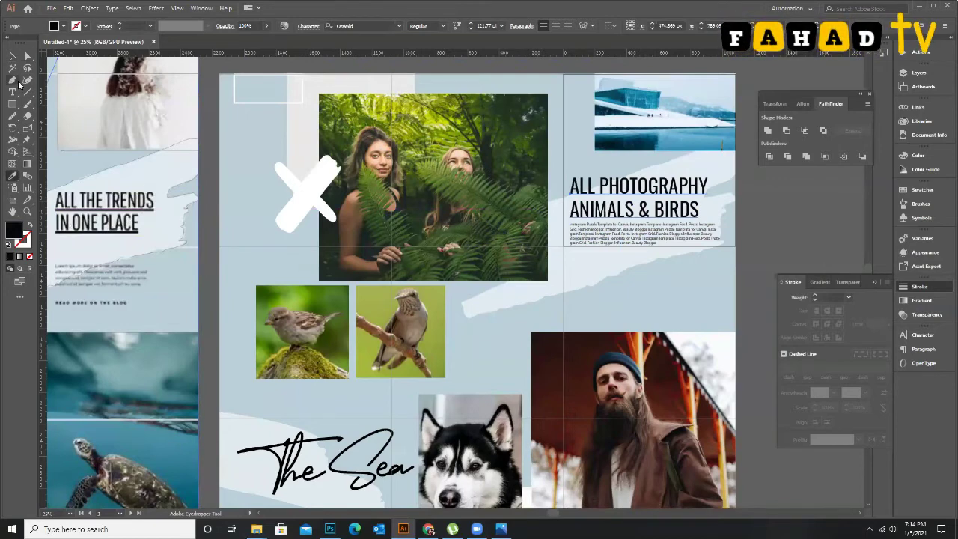
left_click_drag(572, 183, 724, 212)
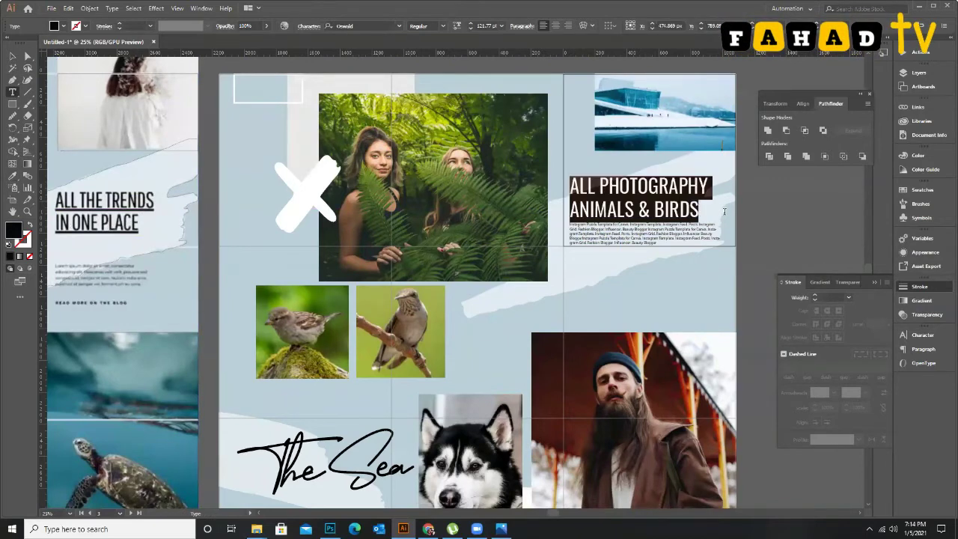
key("alt+Up")
key("alt+Up")
key("alt+Up")
key("alt+Up")
key("alt+Up")
key("alt+Up")
key("alt+Up")
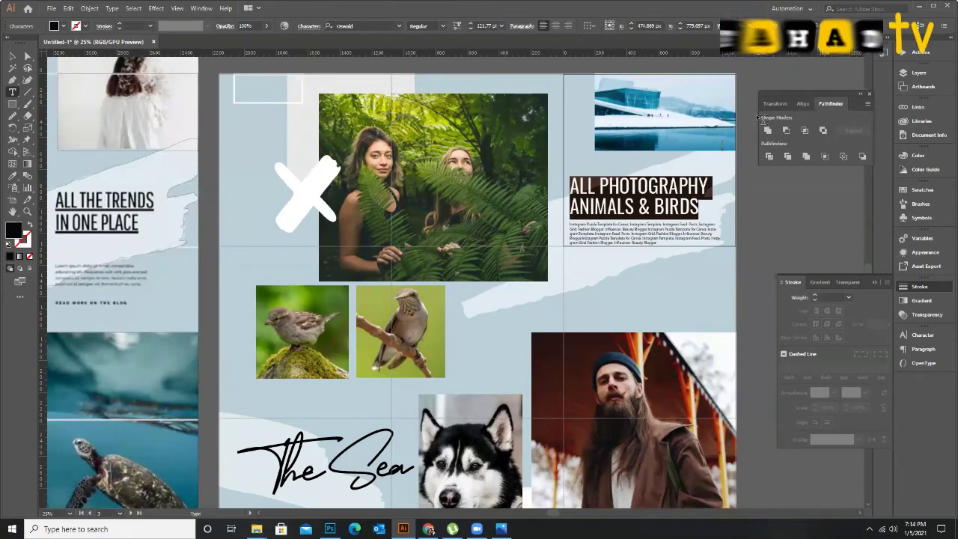
Look through the heading's Character, Paragraph and OpenType settings, leaving them as they are, and deselect the heading.
key("ctrl+t")
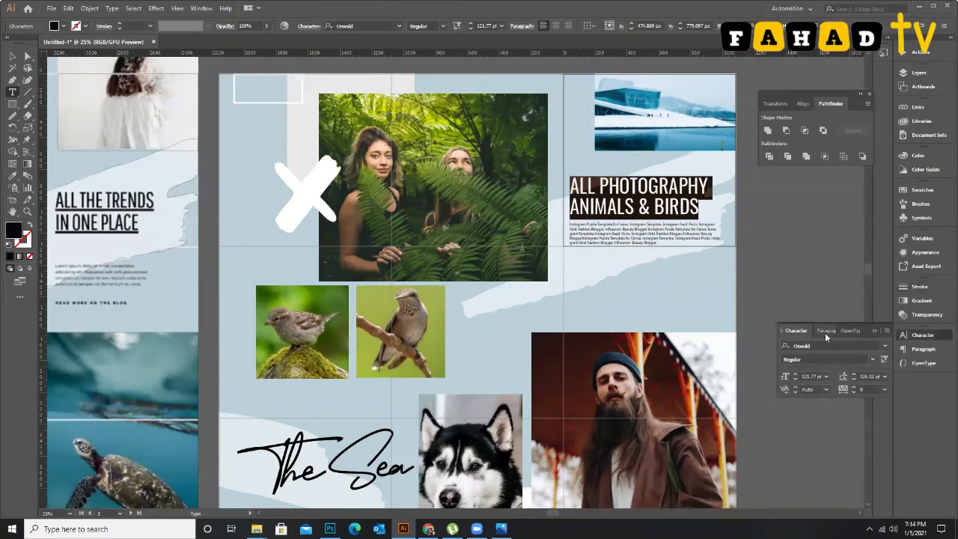
left_click(826, 334)
left_click(795, 330)
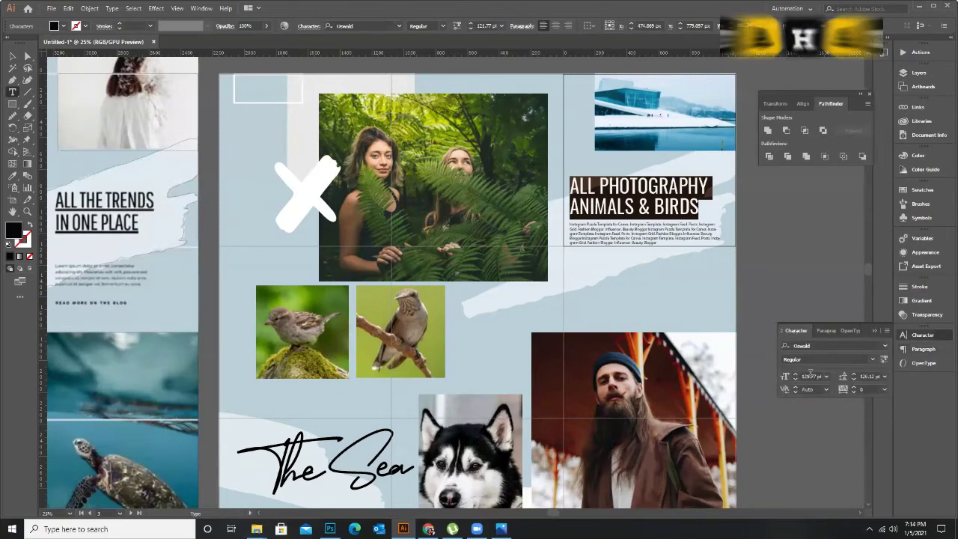
left_click(852, 331)
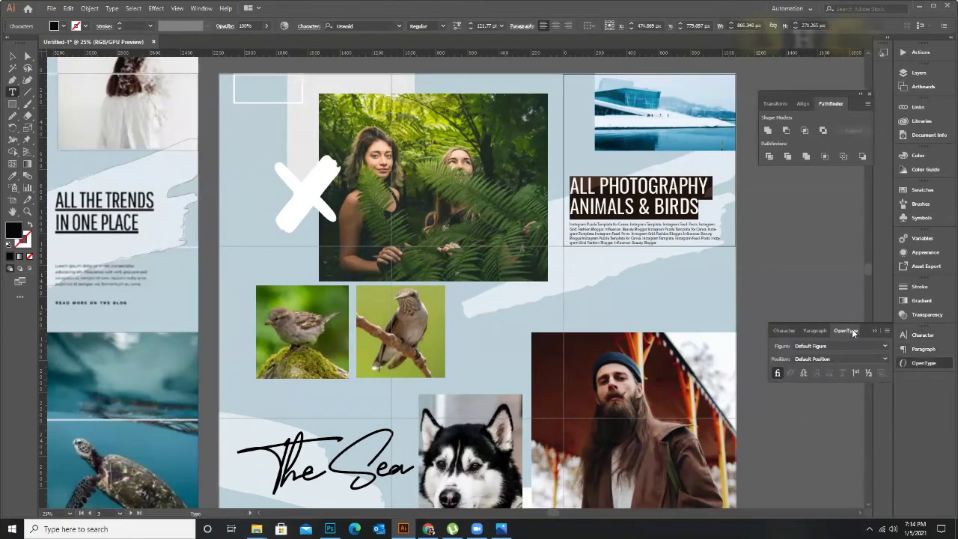
left_click(804, 333)
left_click(782, 333)
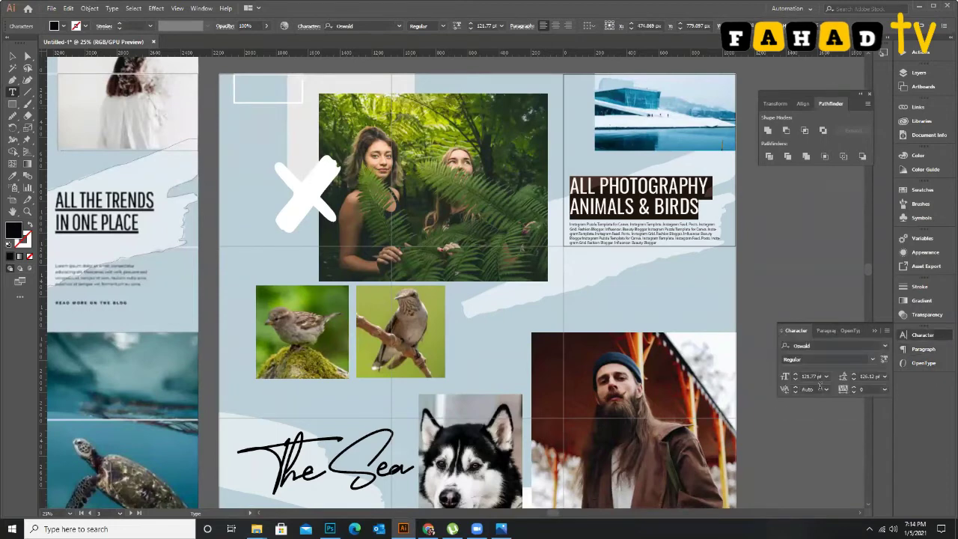
left_click(828, 334)
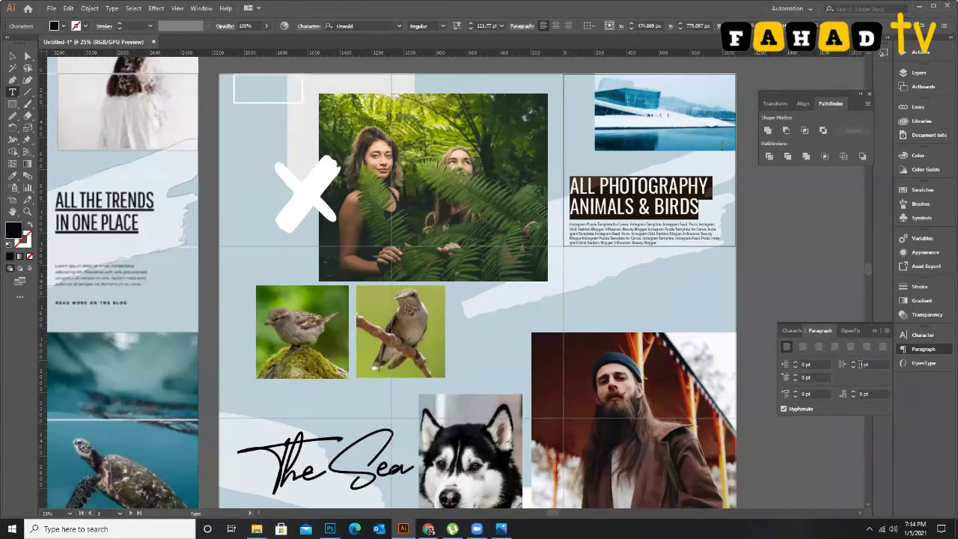
left_click(850, 331)
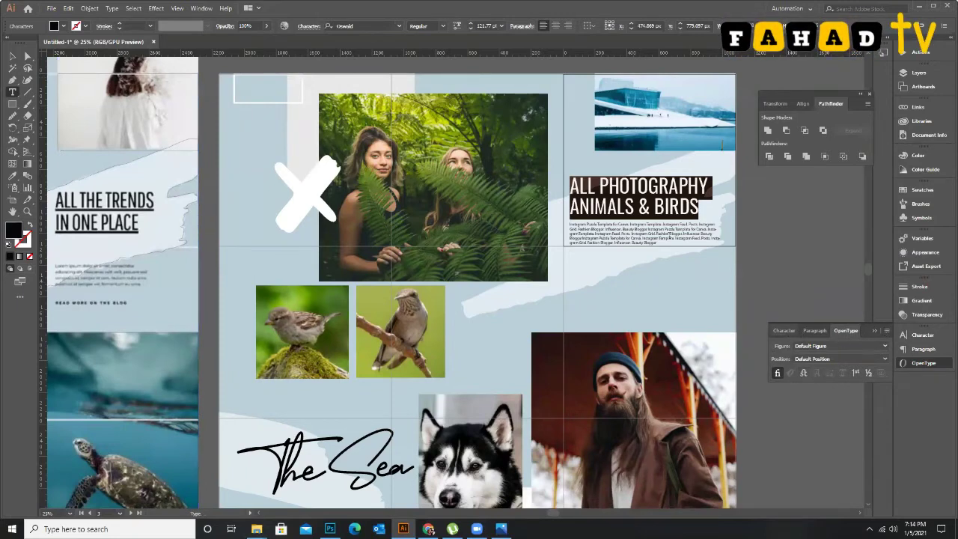
left_click(920, 335)
key("Escape")
left_click(785, 246)
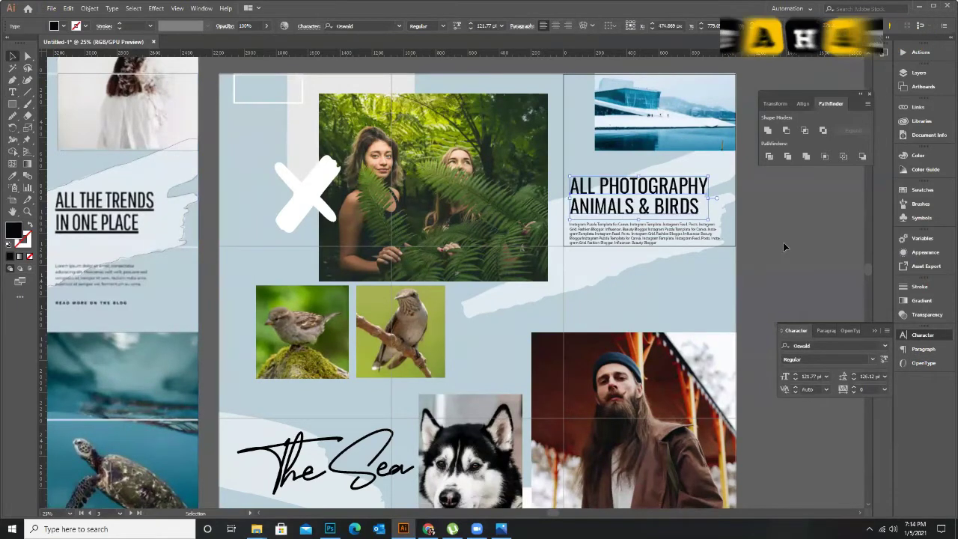
Duplicate the bold "Instagram Puzzle Template for Canva." label from below "The Sea" to beneath the upper-right paragraph and enlarge it to 35.62 pt.
scroll(611, 286, "down", 1)
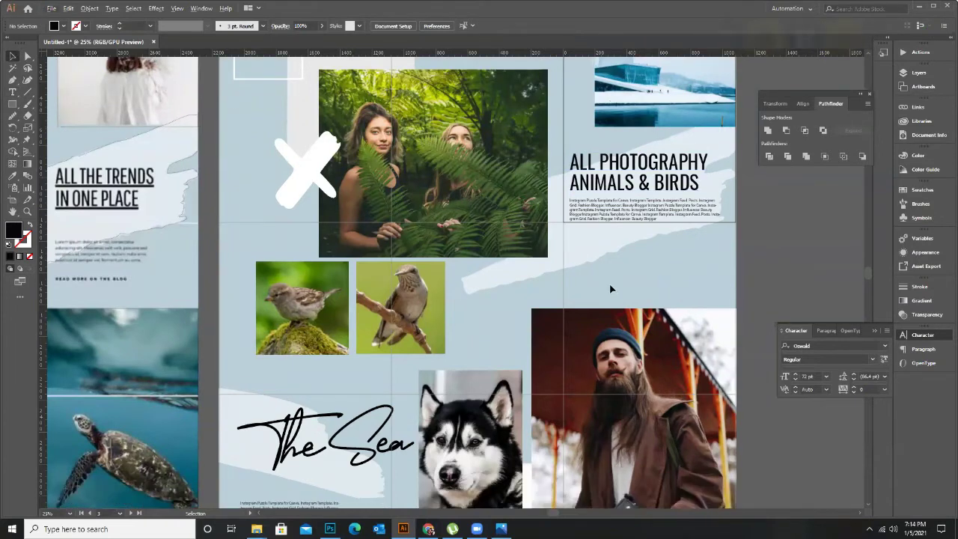
scroll(611, 286, "down", 1, "alt")
left_click_drag(402, 440, 674, 256)
scroll(616, 230, "up", 2, "alt")
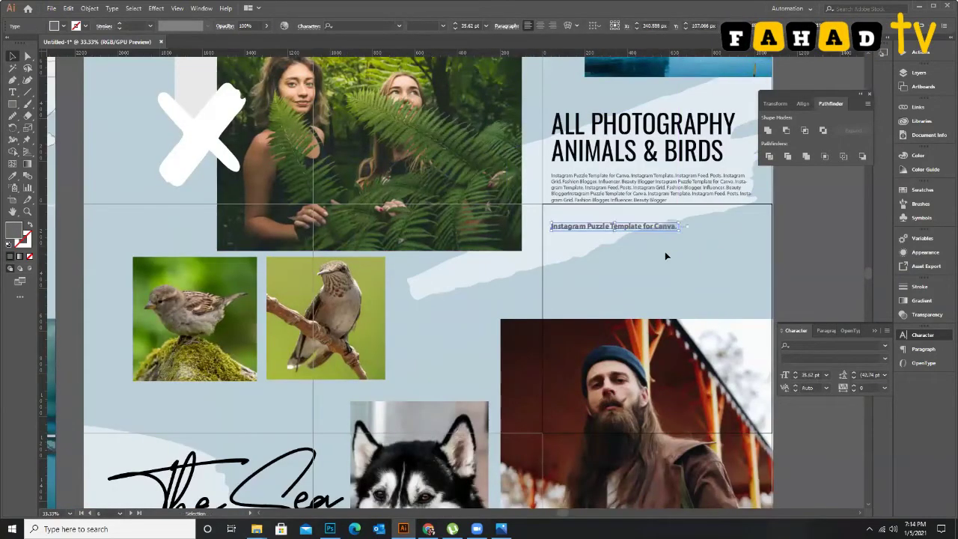
left_click(608, 144)
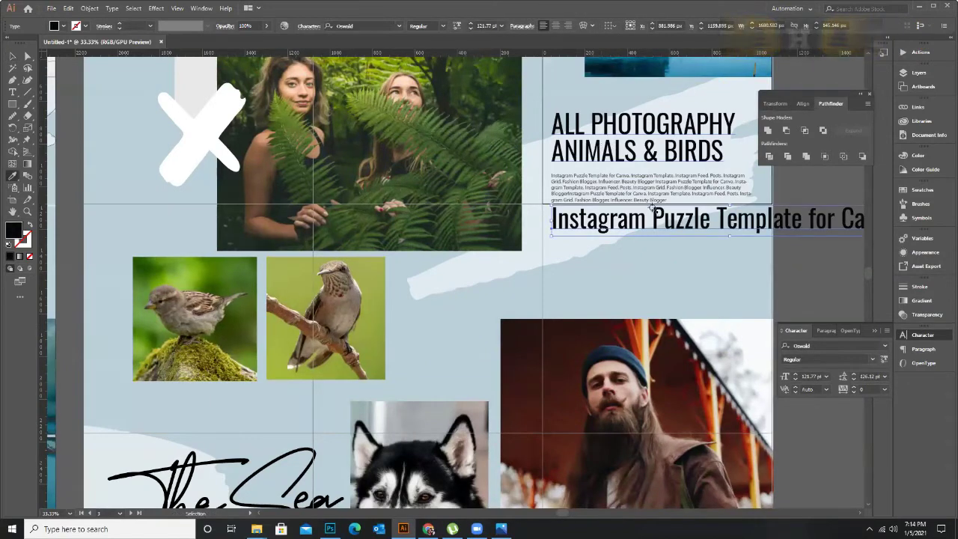
key("ctrl+z")
left_click(291, 230, "ctrl")
left_click(296, 186)
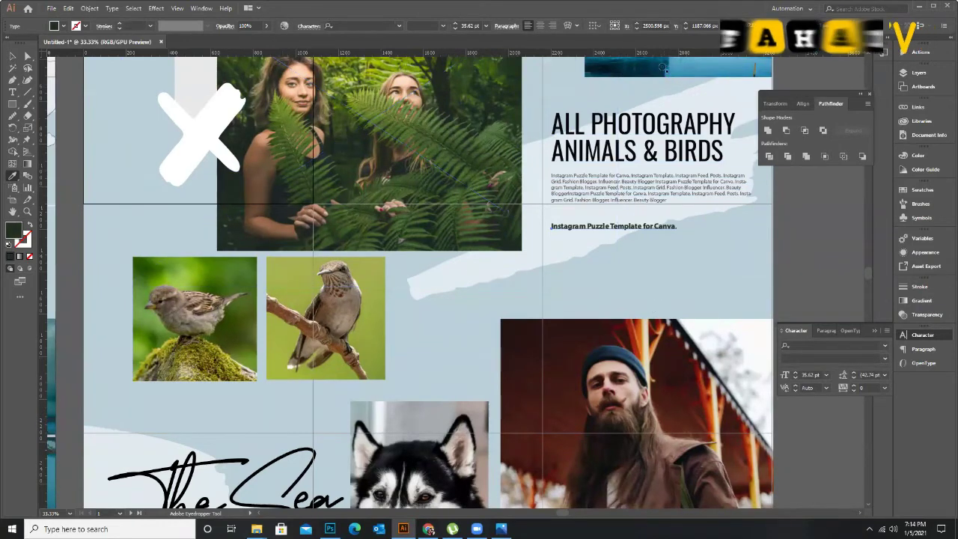
Recolour the duplicated bold label with the dark blue sampled from the snowy water photo and deselect it.
left_click(645, 67)
key("v")
left_click(676, 245)
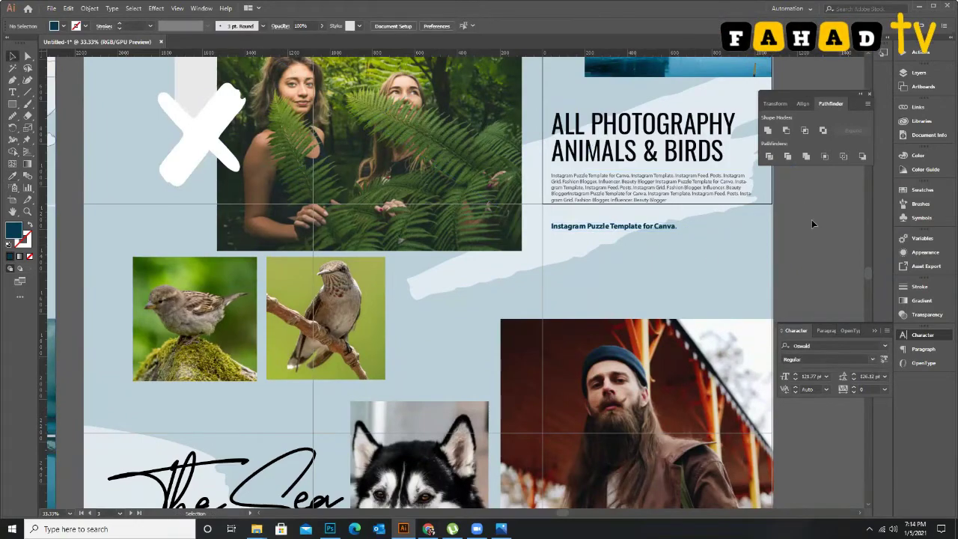
Trim the light blue background rectangle's right edge to the artboard boundary, making it 3240 px wide.
scroll(632, 234, "up", 1)
scroll(629, 234, "down", 1)
scroll(617, 265, "down", 1)
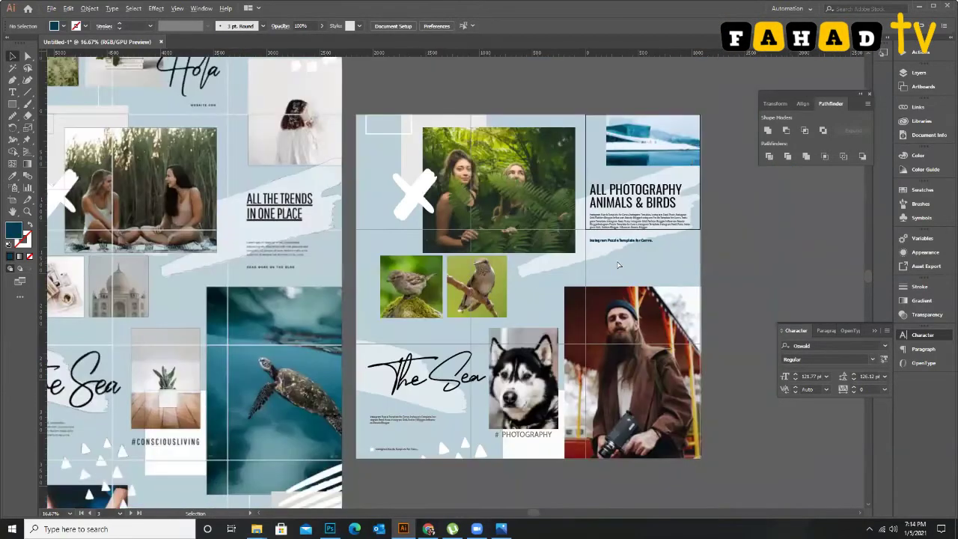
scroll(619, 266, "up", 2)
scroll(619, 332, "down", 2)
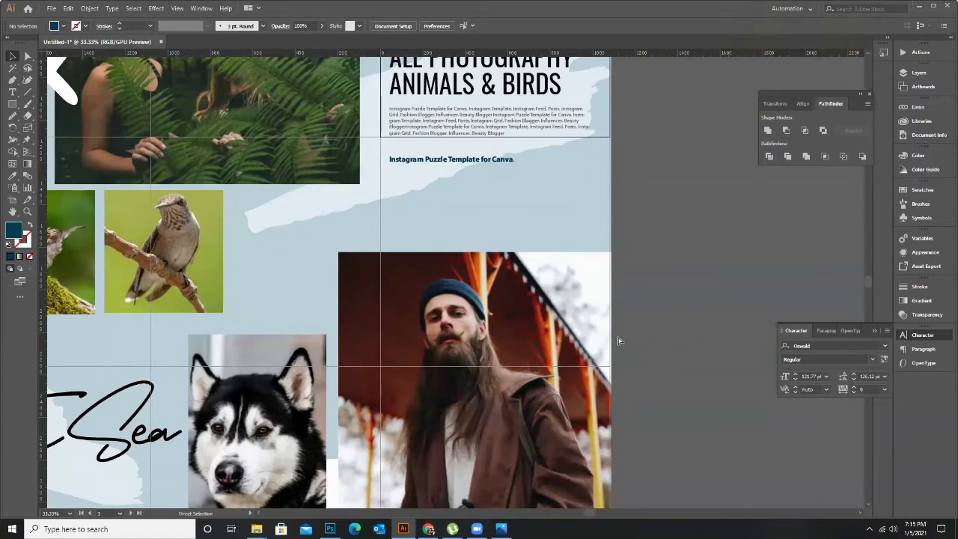
left_click(617, 325)
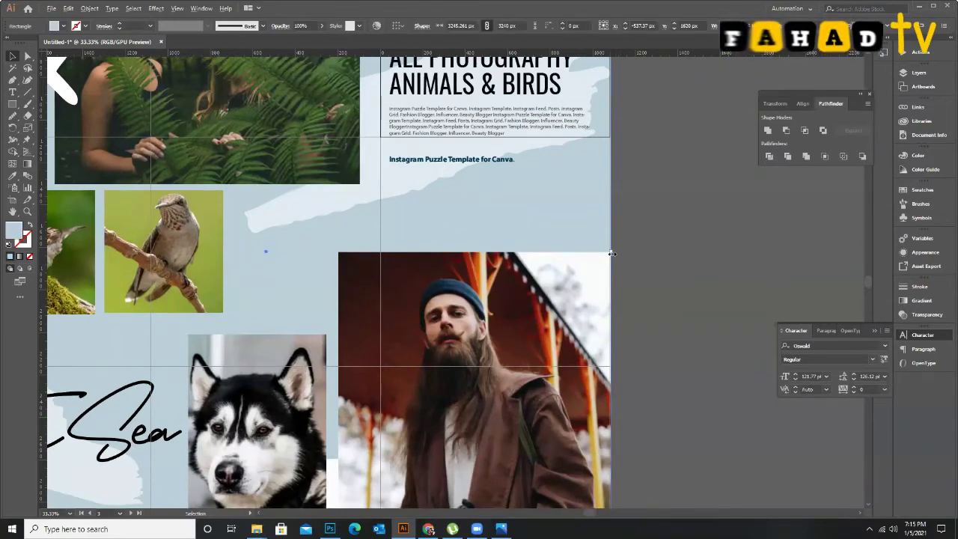
scroll(612, 248, "up", 8)
left_click_drag(608, 231, 593, 231)
scroll(624, 255, "down", 4)
scroll(629, 270, "down", 4)
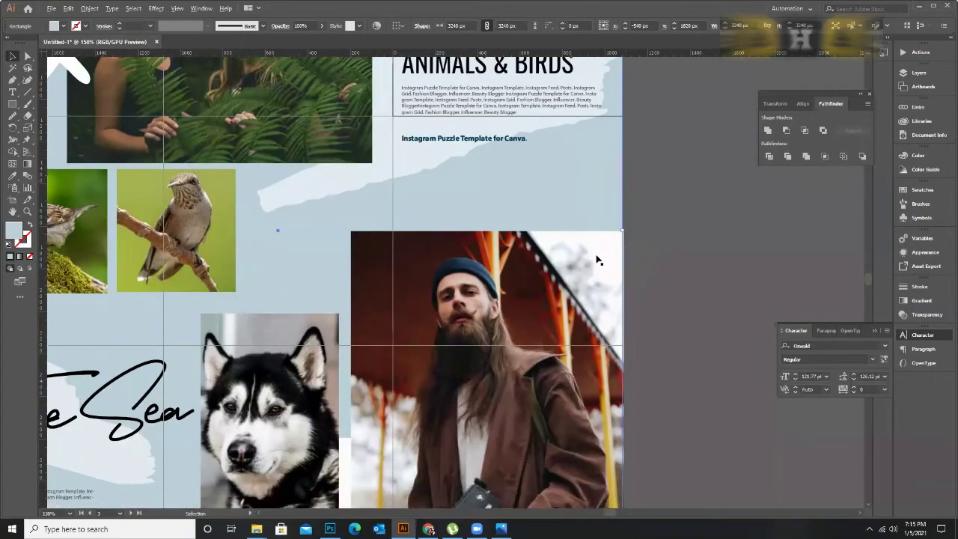
Align the right edge of the bearded man's photo with the artboard boundary and deselect it.
left_click(615, 314)
scroll(625, 319, "up", 2)
left_click_drag(613, 392, 615, 392)
left_click(627, 258)
scroll(632, 265, "down", 2)
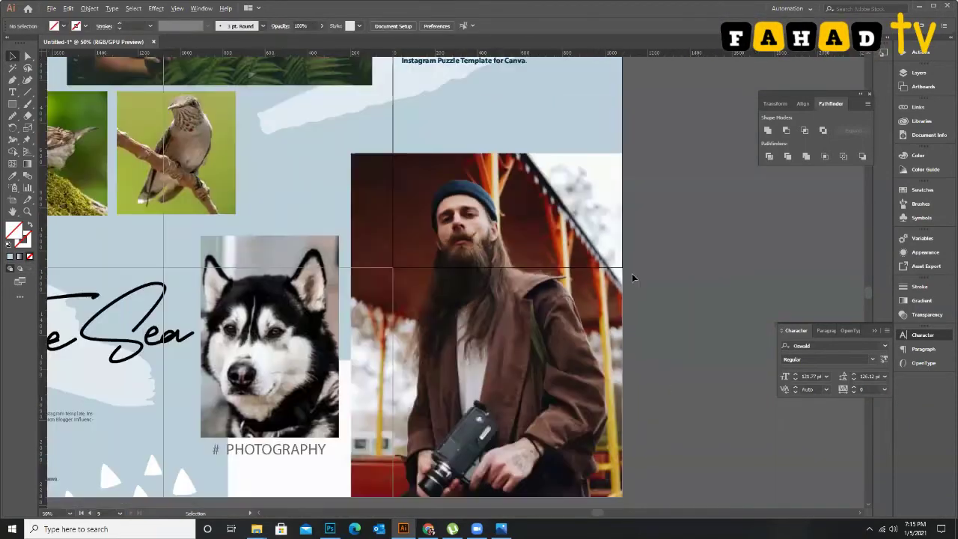
scroll(630, 266, "down", 4)
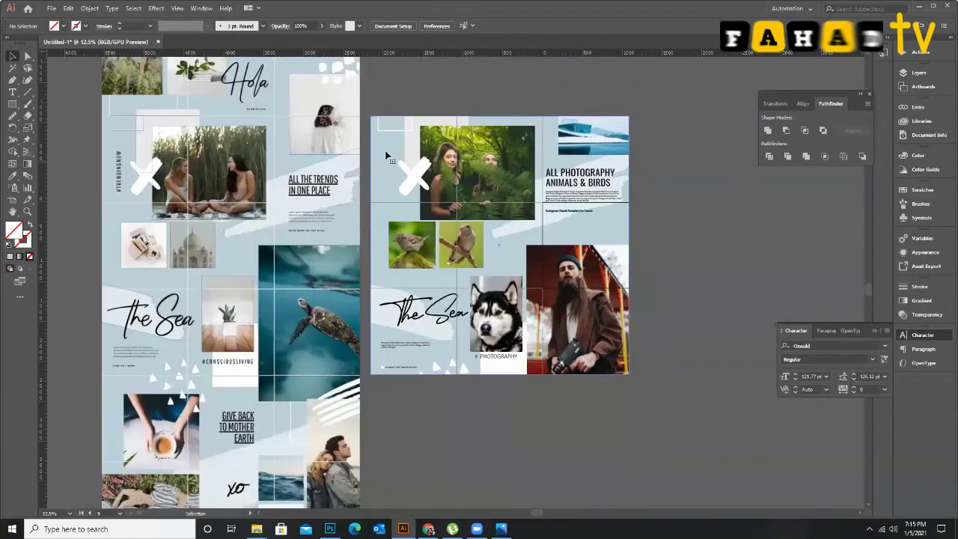
left_click(381, 174)
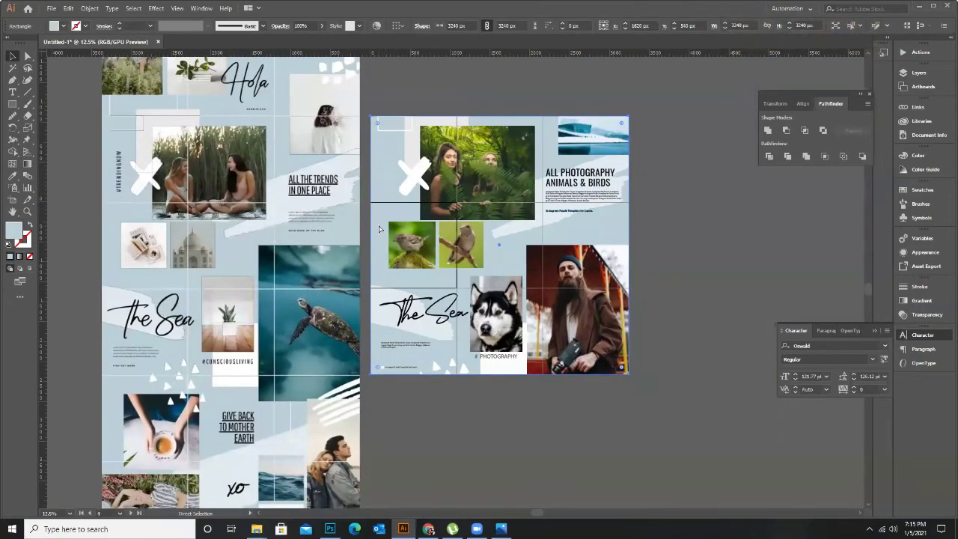
key("ctrl+shift+a")
scroll(562, 200, "up", 1)
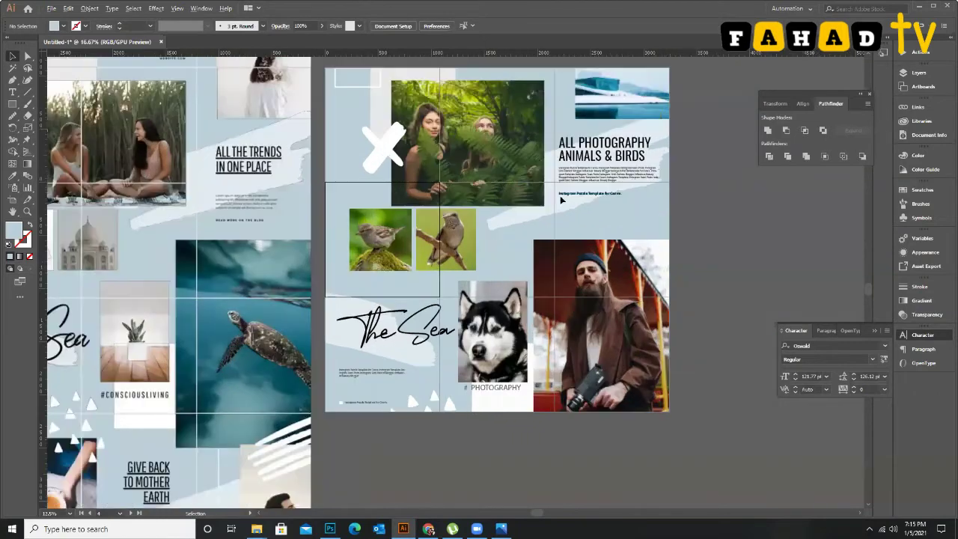
scroll(468, 184, "up", 2)
scroll(485, 215, "down", 3)
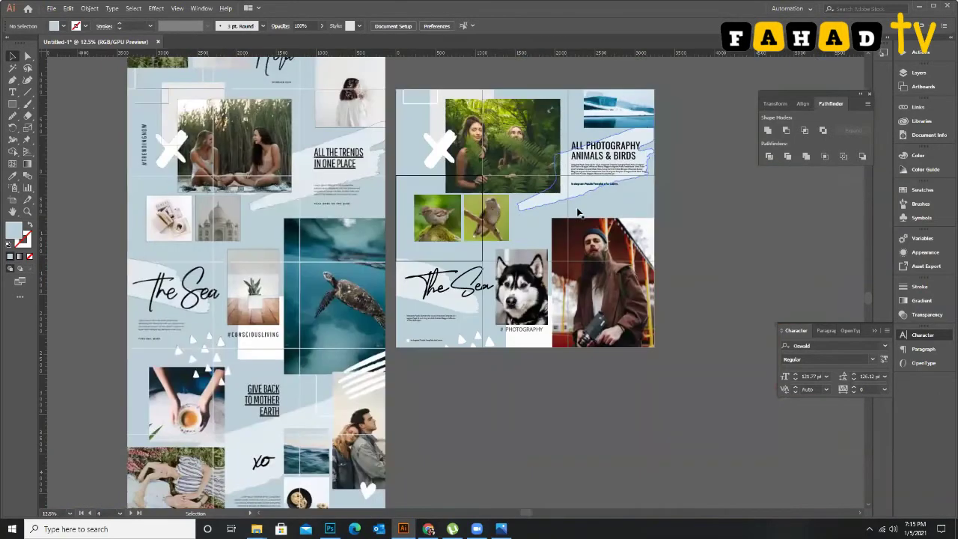
Duplicate the "# PHOTOGRAPHY" caption from below the husky photo to beside the forest photo and recolour the copy dark blue.
scroll(579, 213, "up", 1)
left_click_drag(522, 359, 423, 171)
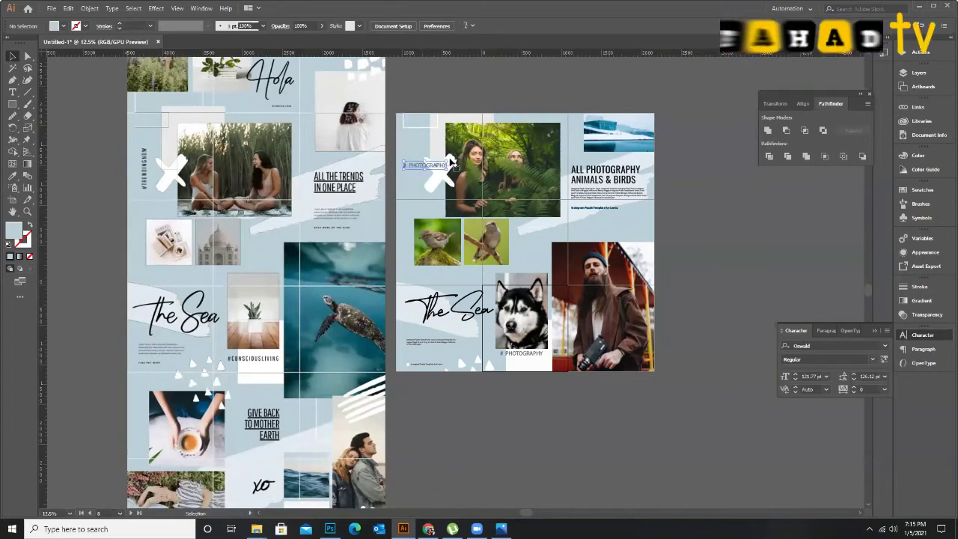
scroll(423, 172, "up", 1)
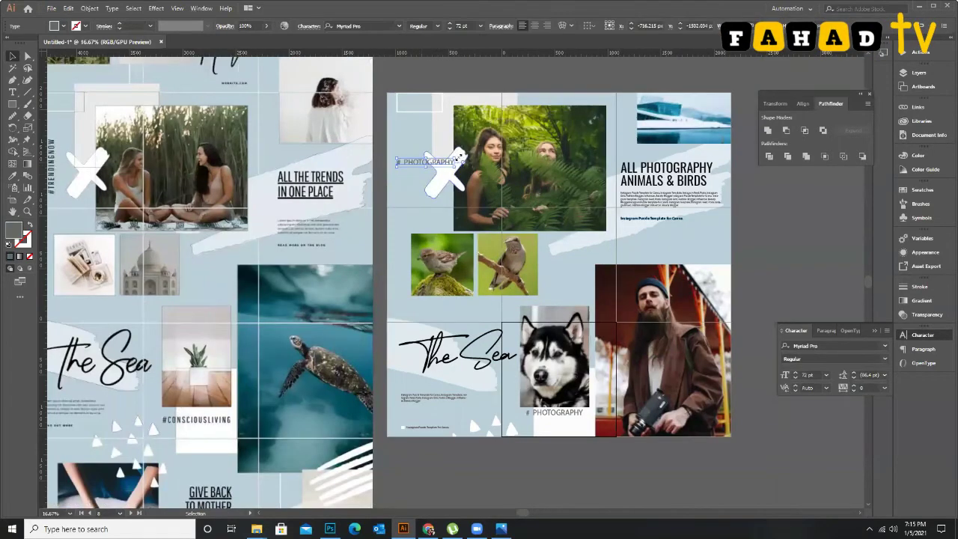
key("i")
left_click(647, 220)
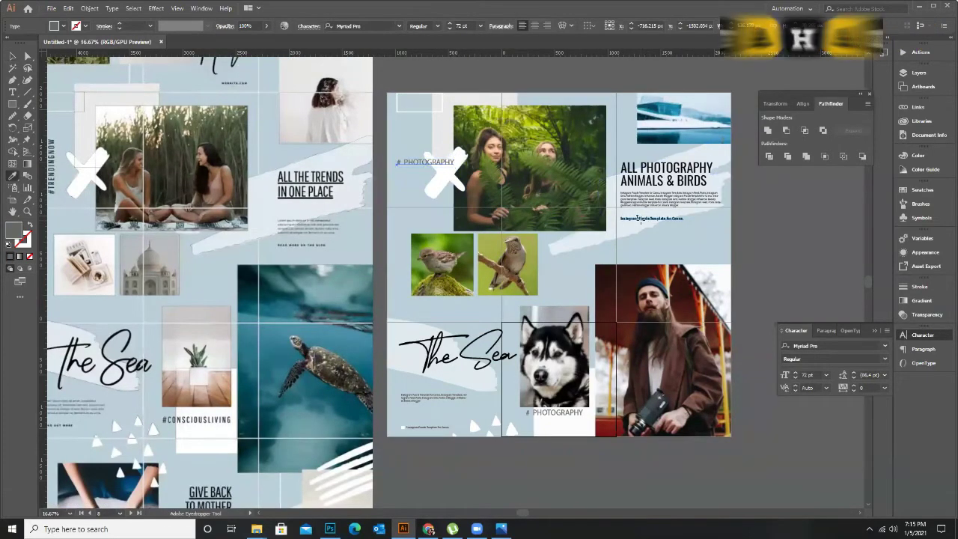
scroll(660, 82, "up", 2)
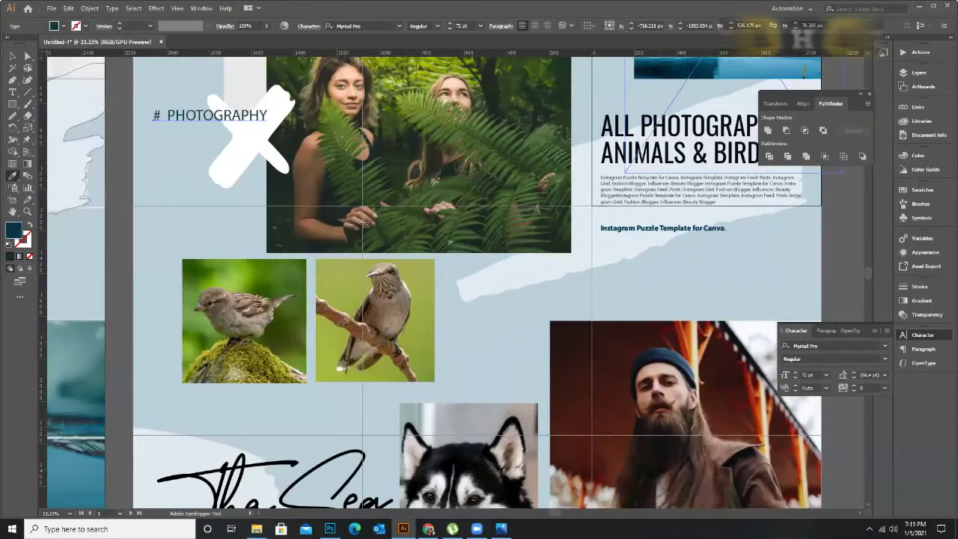
key("ctrl+minus")
Rotate the duplicated "# PHOTOGRAPHY" caption to read vertically upward and place it beside the white X's outer edge.
left_click(11, 59)
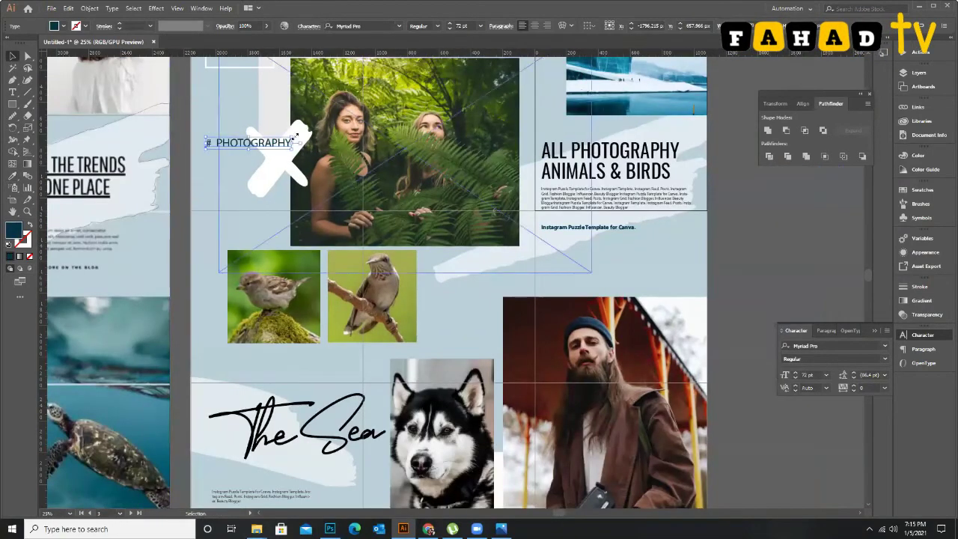
left_click_drag(297, 133, 241, 91)
left_click_drag(247, 128, 227, 126)
left_click_drag(286, 169, 281, 168)
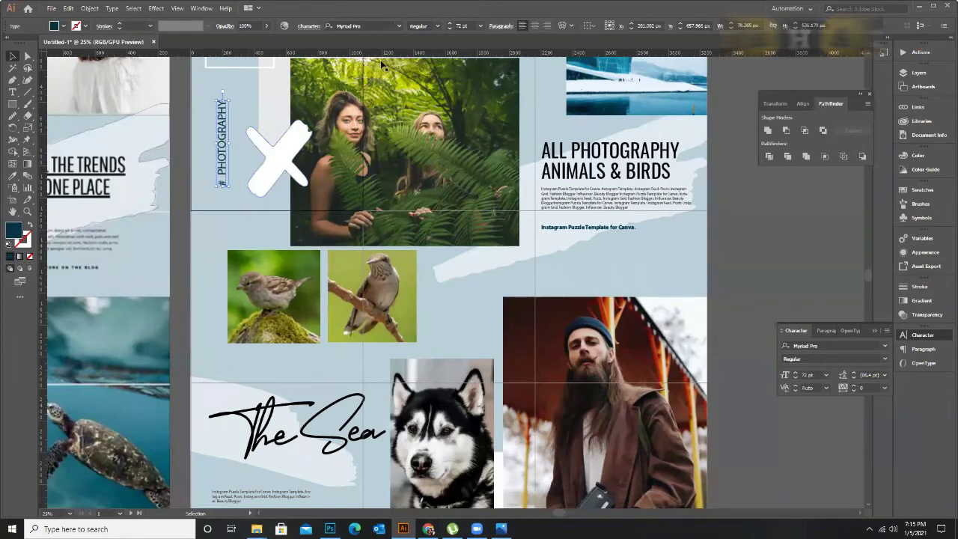
Set the vertical "# PHOTOGRAPHY" caption in Myriad Variable Concept, Bold SemiCondensed, and deselect it.
left_click(434, 22)
left_click(399, 26)
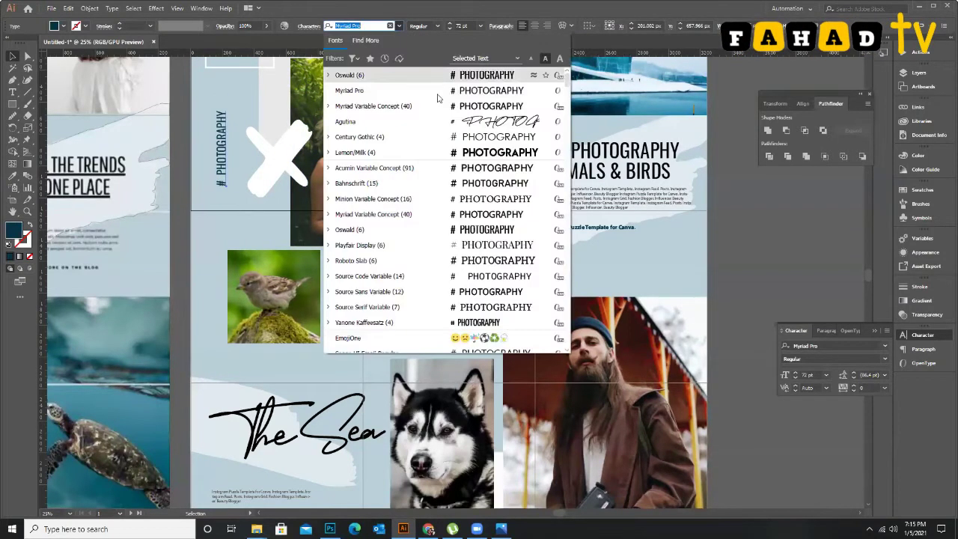
left_click(437, 107)
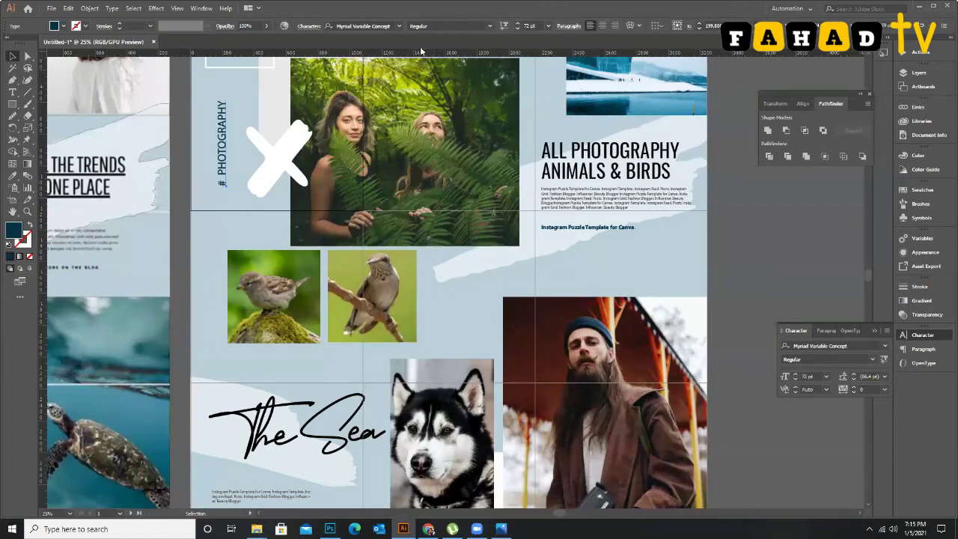
left_click(490, 27)
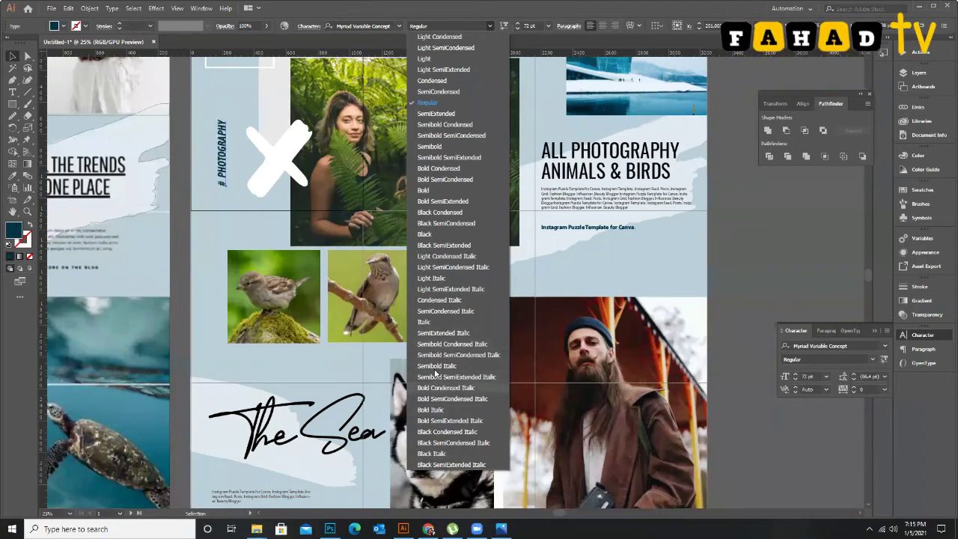
left_click(443, 181)
left_click(179, 171)
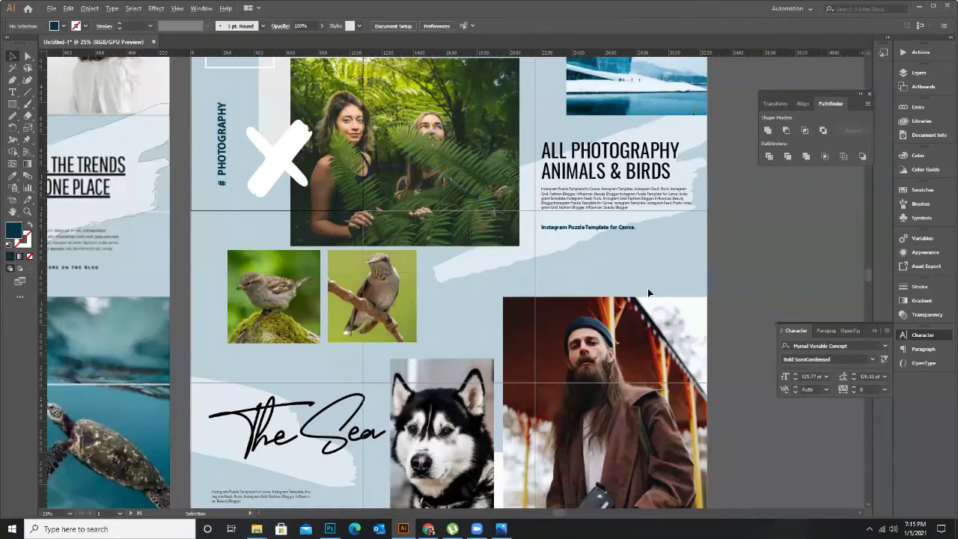
Compare the nine-artboard composition with the reference feed beside it.
scroll(639, 283, "down", 2)
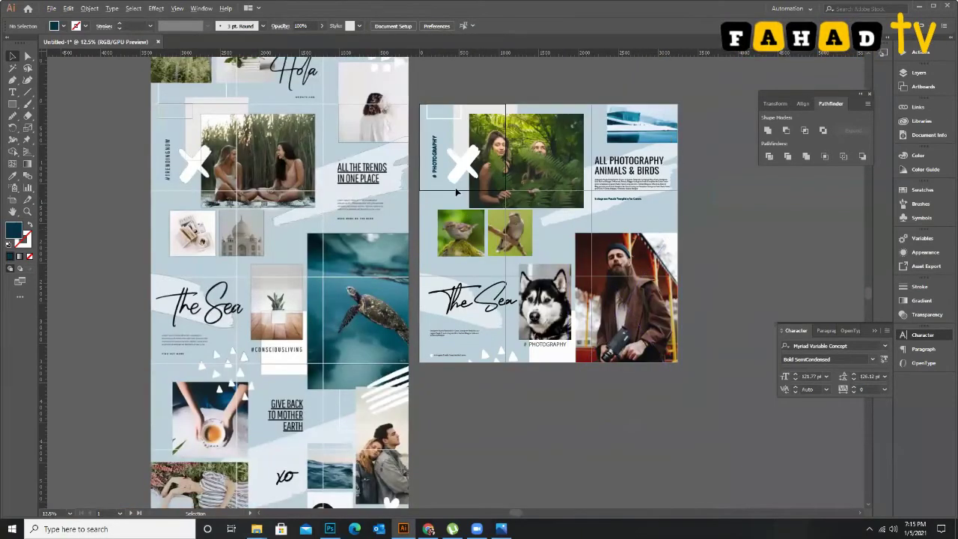
scroll(456, 192, "up", 1)
scroll(462, 206, "up", 1)
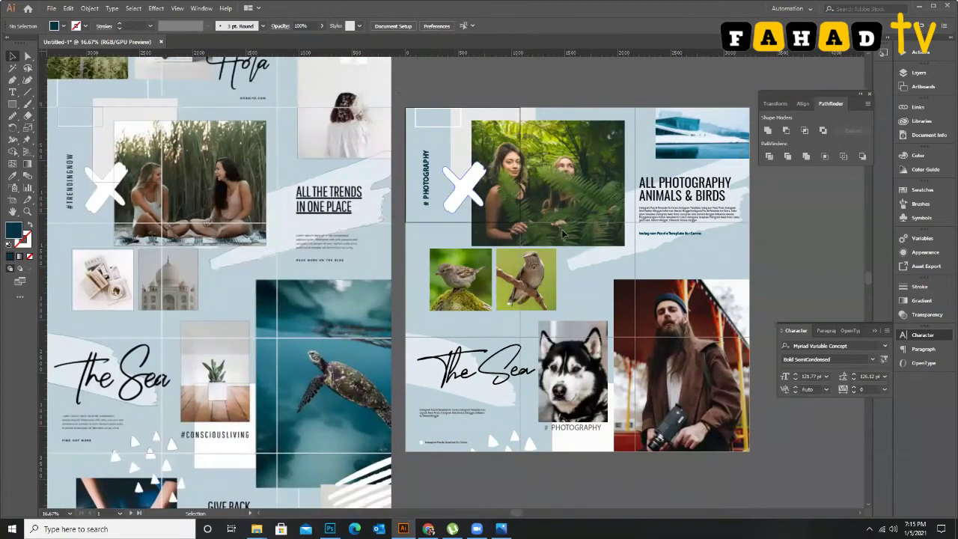
scroll(457, 258, "down", 2)
scroll(686, 270, "up", 2)
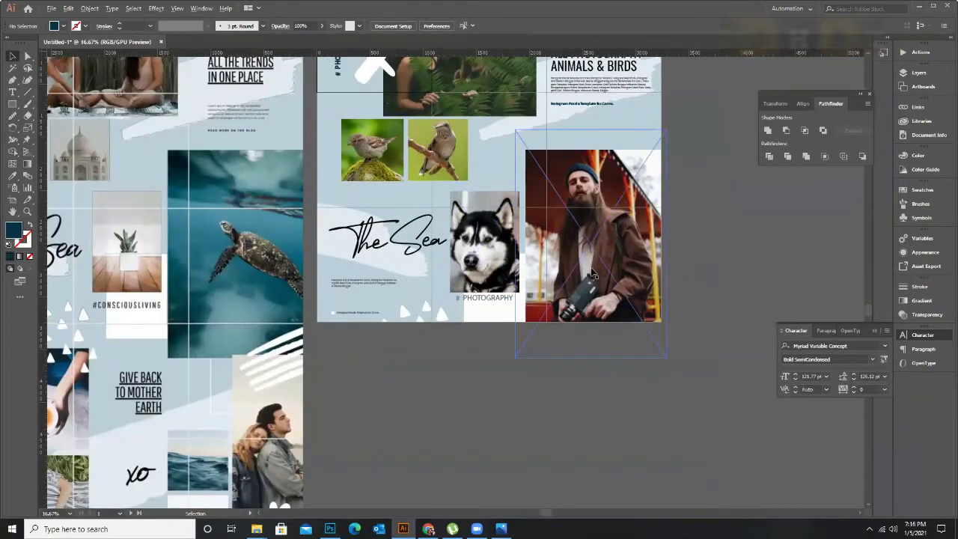
scroll(591, 273, "down", 1)
scroll(680, 263, "up", 1)
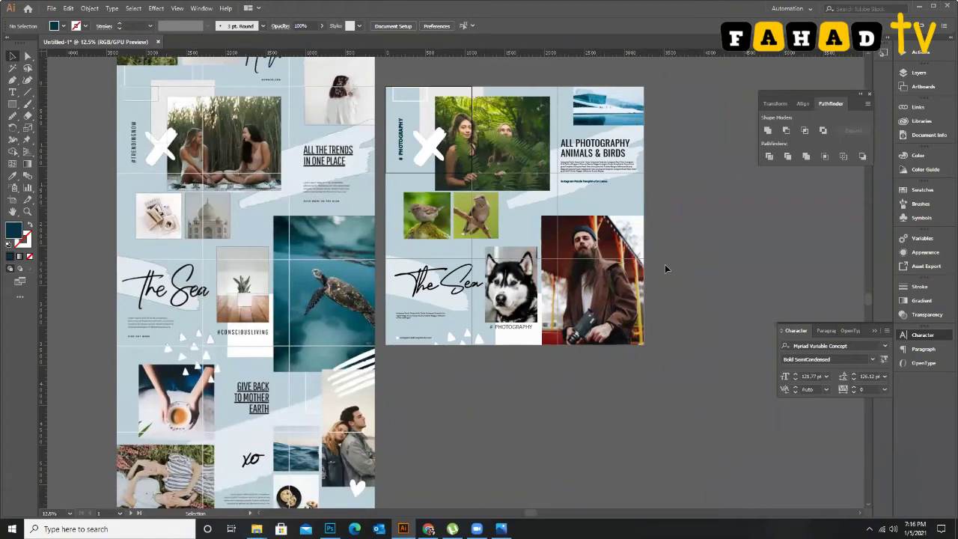
Apply a Multiply drop shadow to the pale torn shape behind "ALL PHOTOGRAPHY ANIMALS & BIRDS": opacity 25%, X offset 5 px, Y offset 0 px, blur 12 px.
scroll(530, 220, "up", 2)
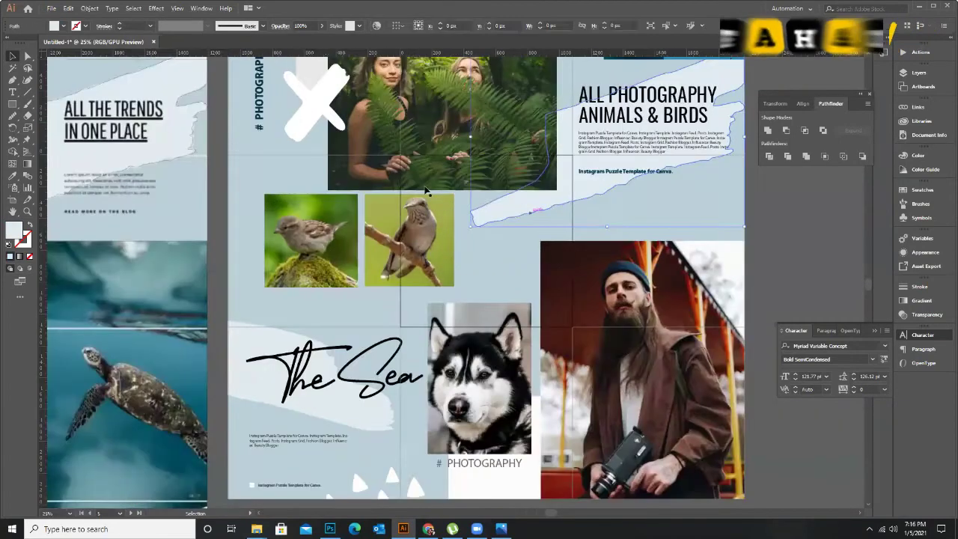
left_click(302, 109)
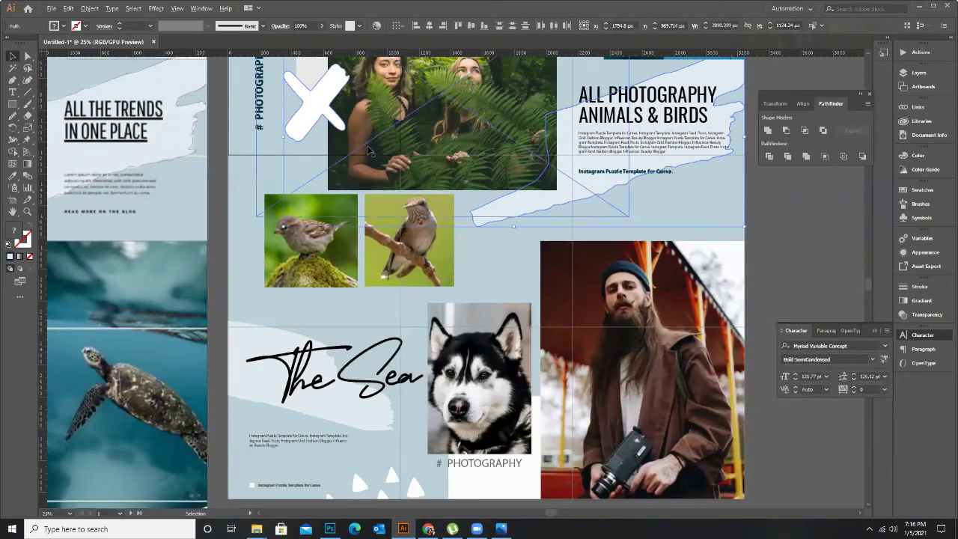
scroll(368, 150, "down", 1)
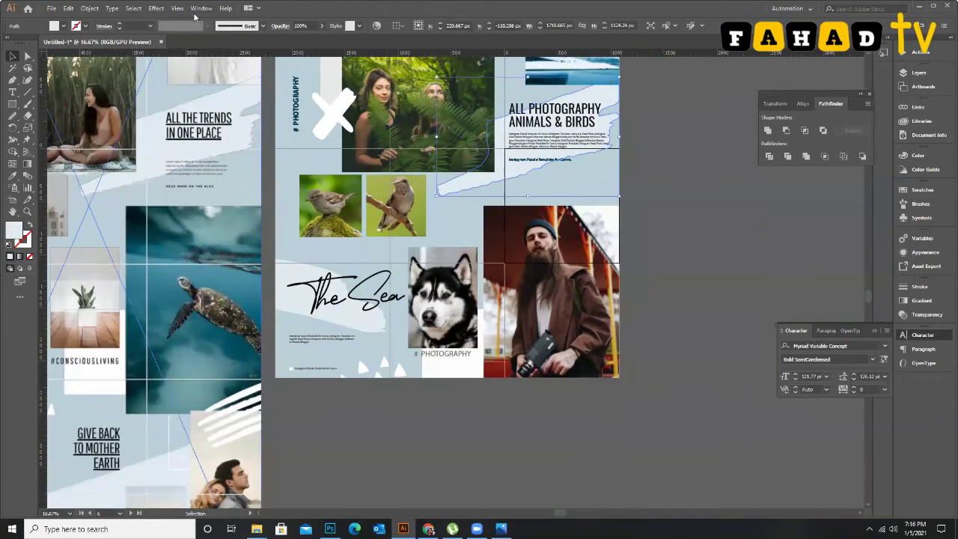
left_click(156, 9)
mouse_move(180, 123)
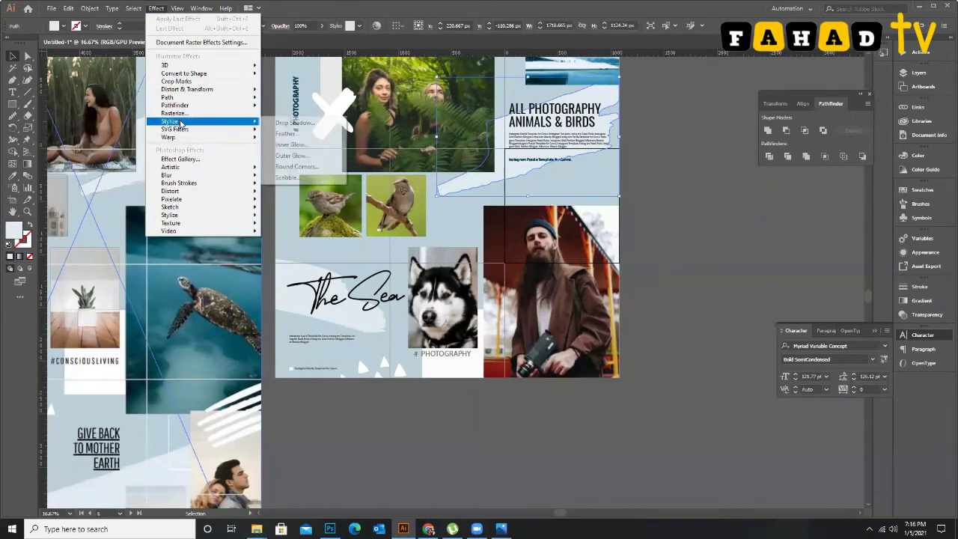
left_click(293, 123)
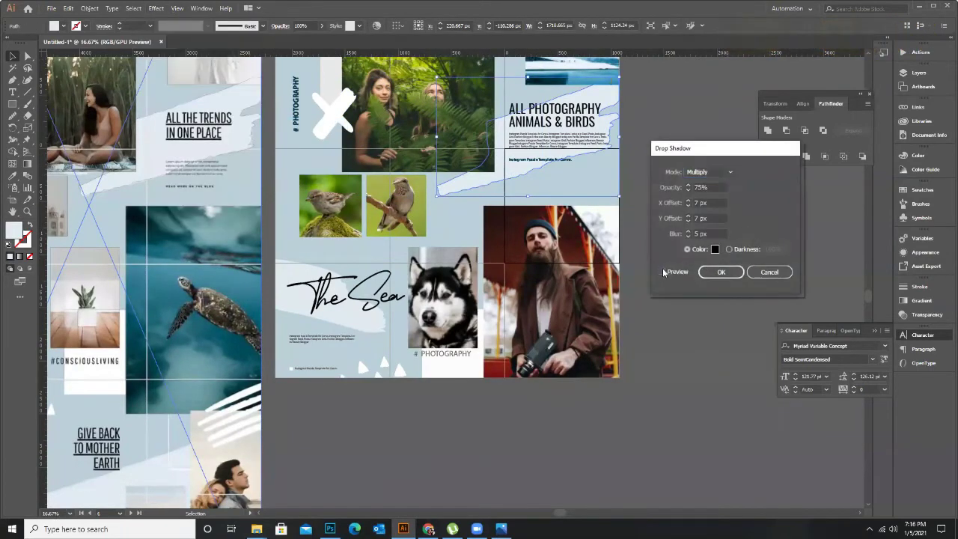
left_click(662, 272)
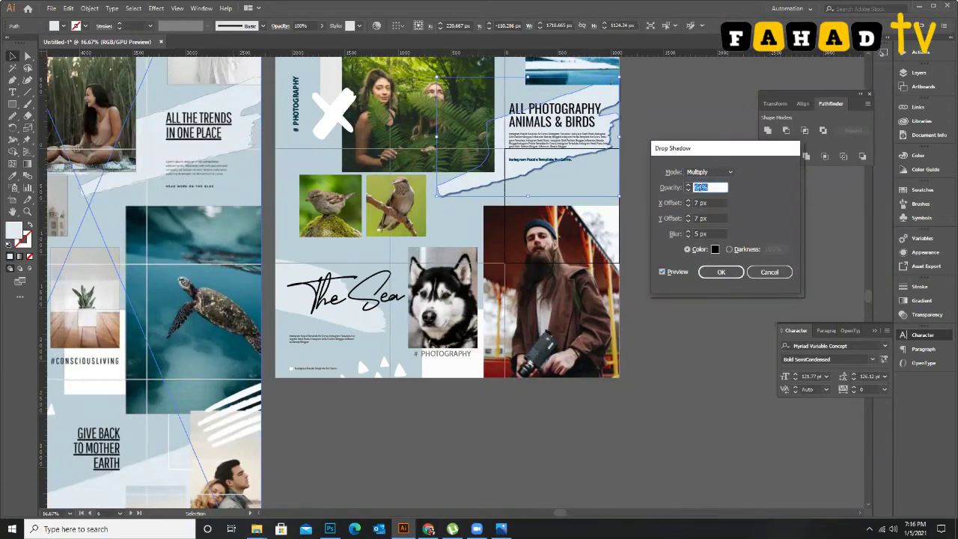
left_click(697, 233)
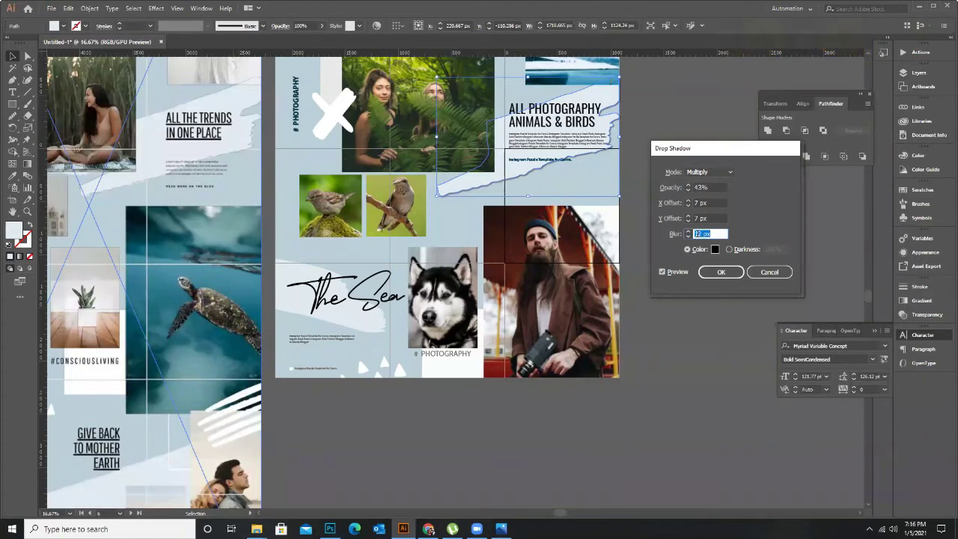
left_click(700, 217)
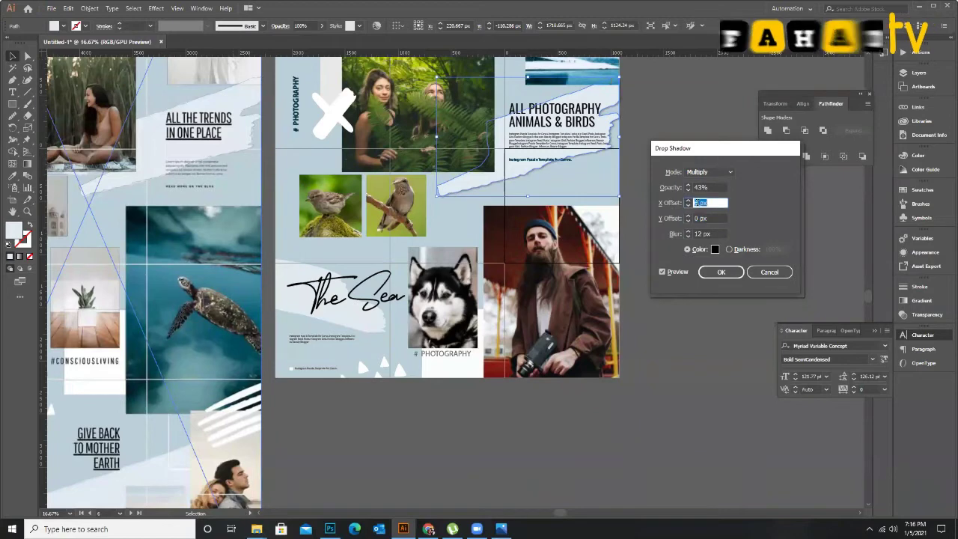
left_click(697, 187)
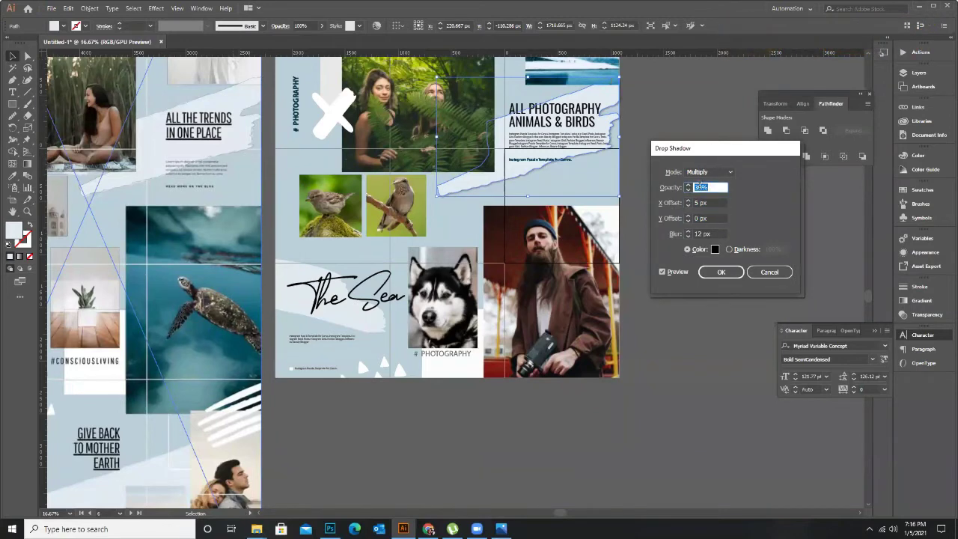
left_click(721, 272)
left_click(714, 298)
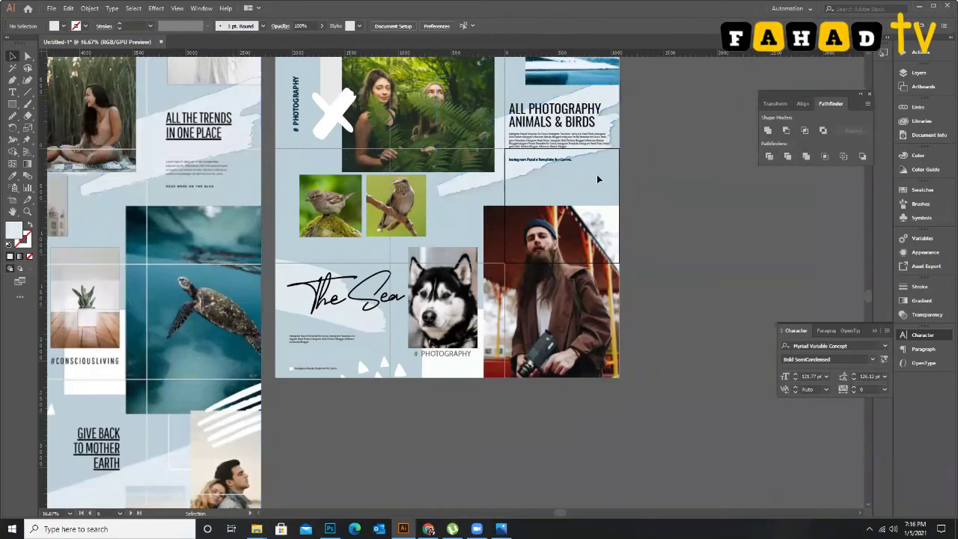
Apply a Multiply drop shadow to the white X: opacity 25%, X offset 5 px, Y offset 0 px, blur 12 px.
scroll(284, 140, "up", 1)
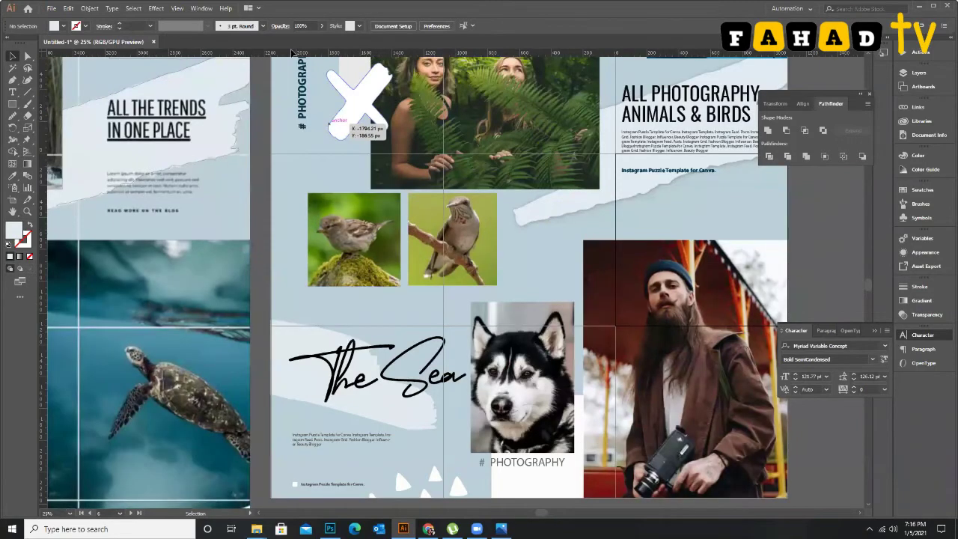
left_click(357, 117)
left_click(156, 8)
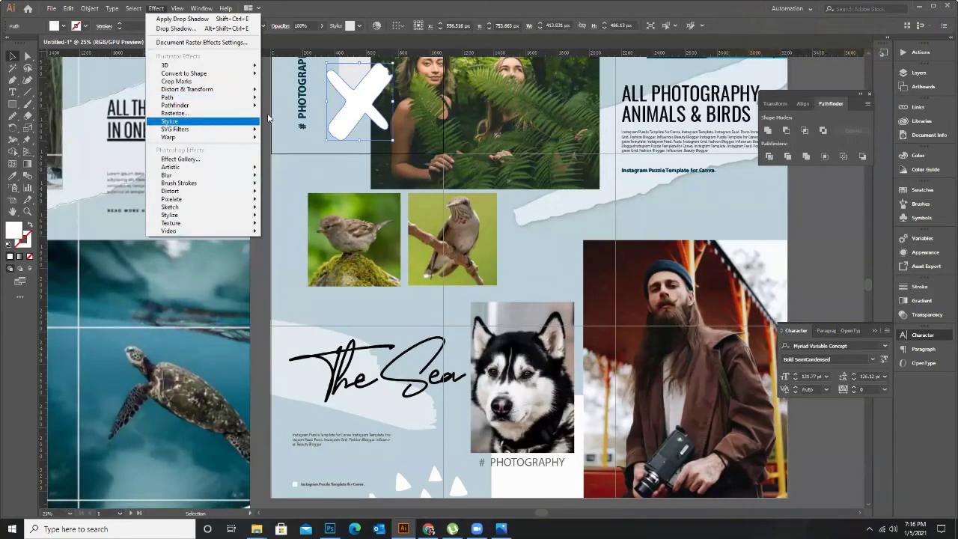
mouse_move(247, 122)
left_click(292, 121)
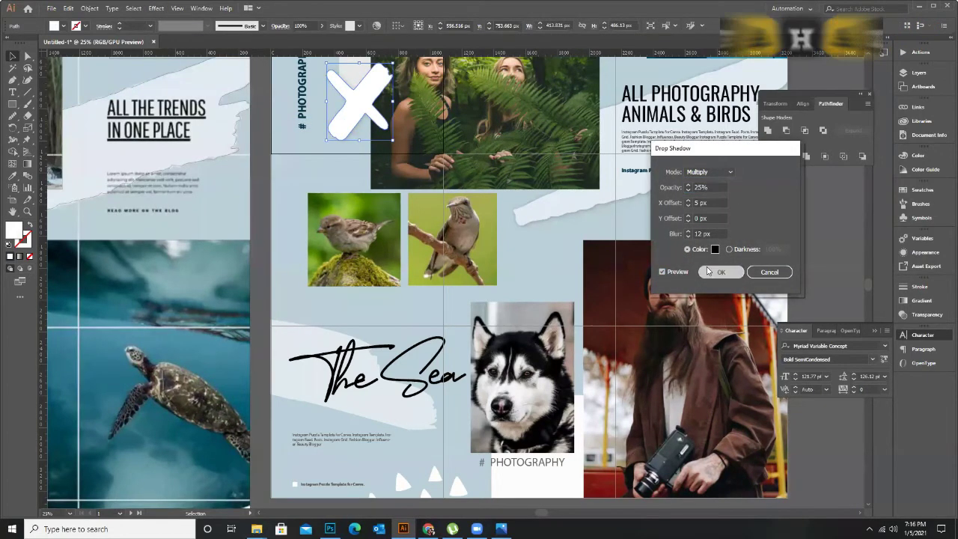
left_click(721, 272)
left_click(371, 206)
Recolour the horizontal "# PHOTOGRAPHY" caption below the husky photo to dark navy with the Eyedropper, and deselect it.
scroll(343, 93, "down", 2)
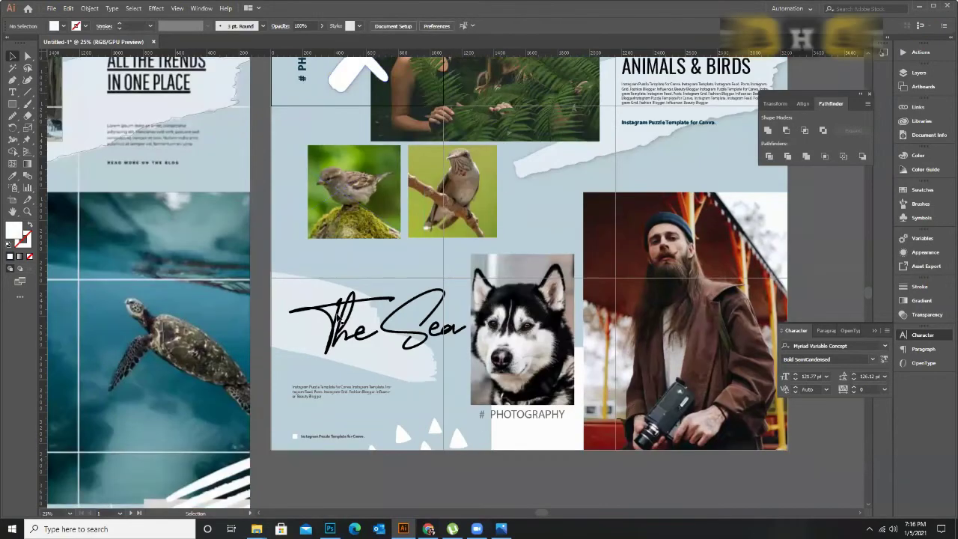
scroll(506, 235, "down", 1)
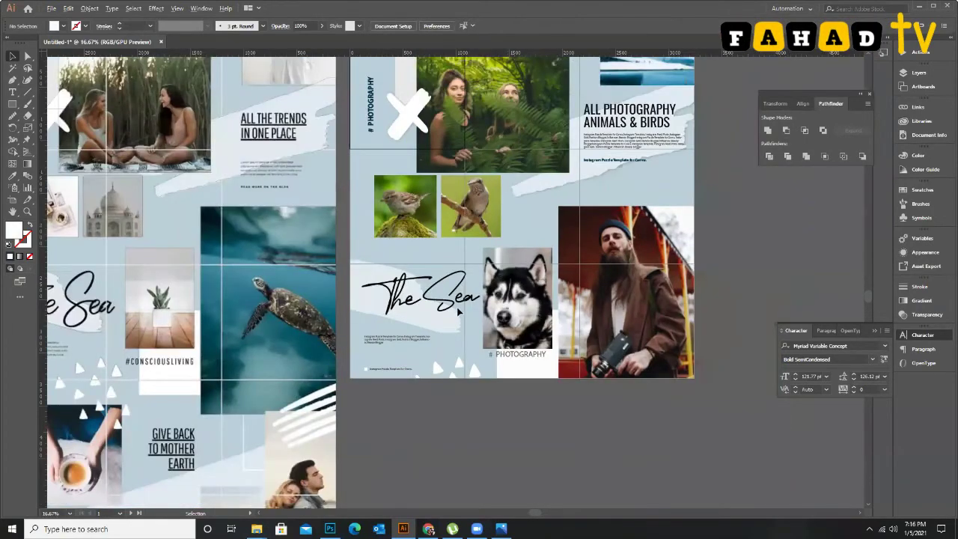
scroll(453, 305, "down", 1)
scroll(470, 298, "up", 1)
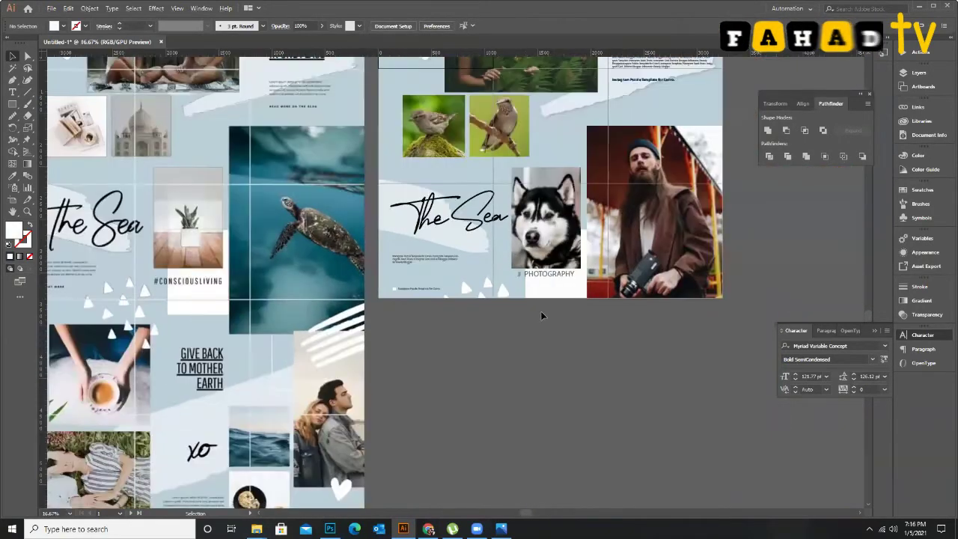
left_click(543, 275)
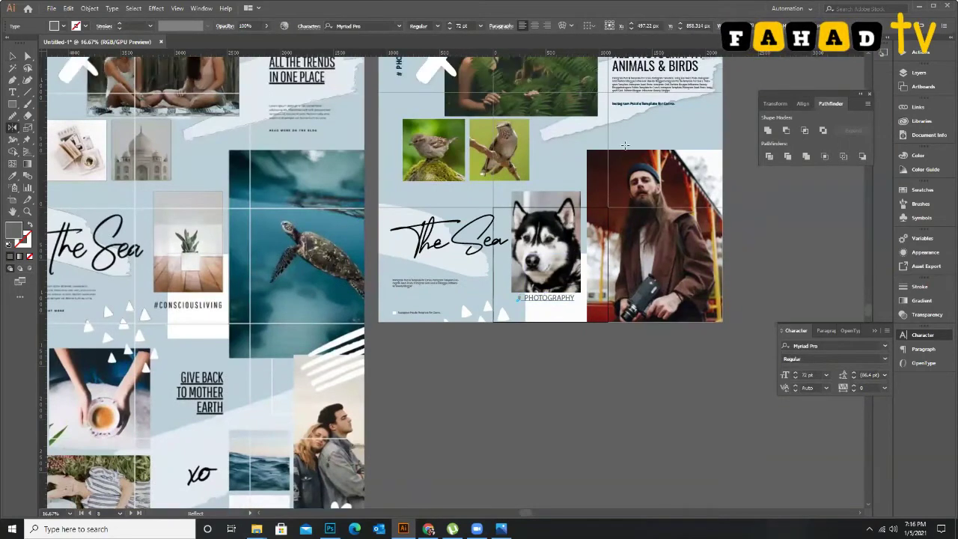
scroll(524, 299, "up", 3)
scroll(637, 118, "up", 1)
left_click(637, 120)
key("i")
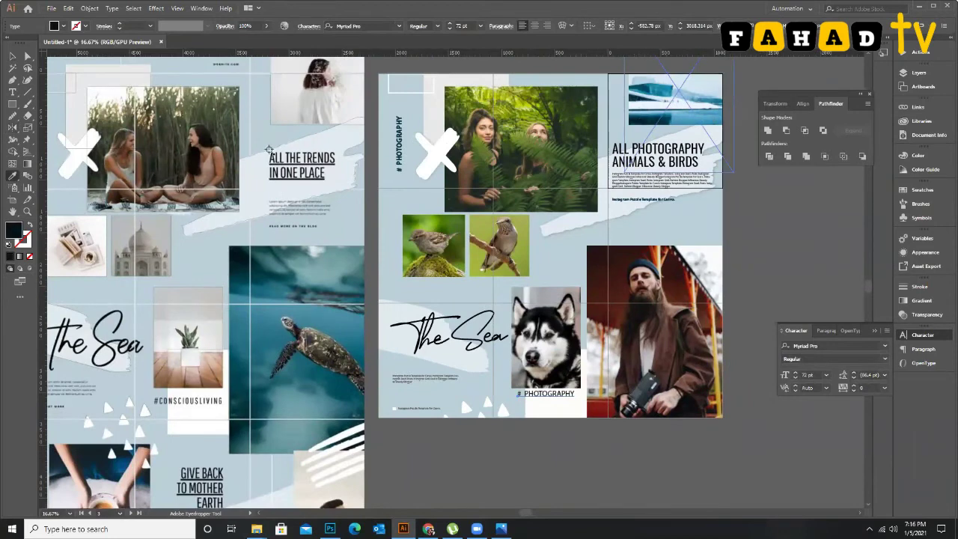
left_click(677, 121)
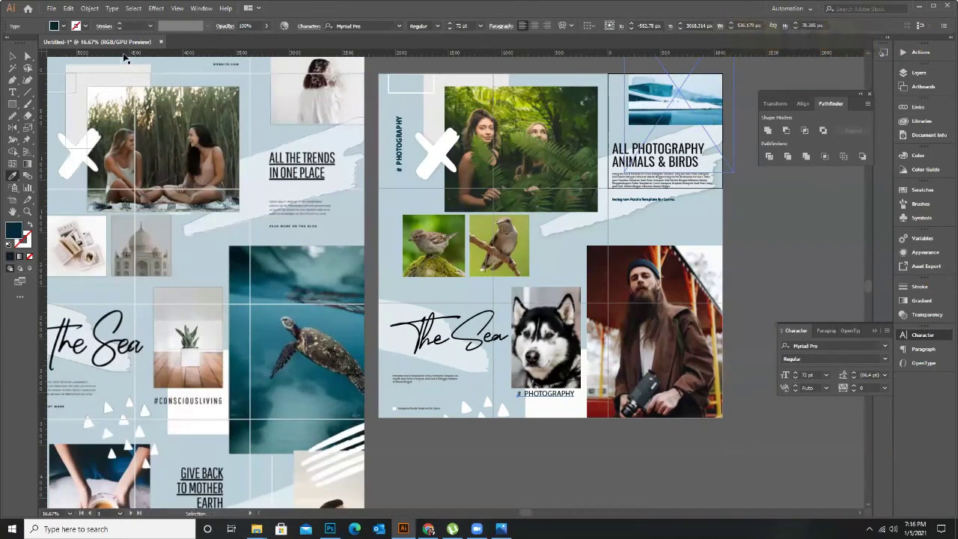
left_click(13, 57)
left_click(537, 435)
scroll(554, 404, "down", 2)
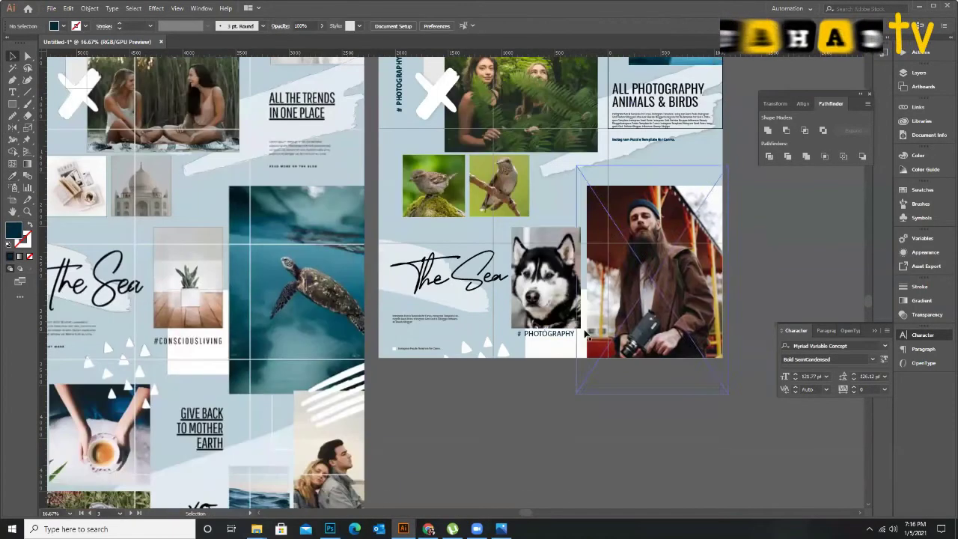
Compare the overall layout, photos and captions of the nine-artboard feed with the reference feed beside it.
scroll(577, 329, "down", 3)
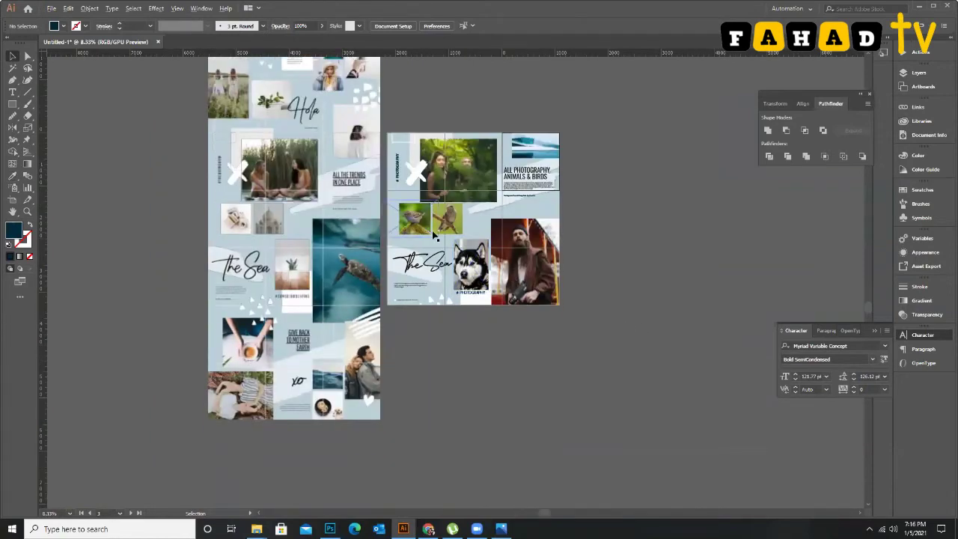
scroll(490, 172, "up", 3)
scroll(490, 172, "up", 3)
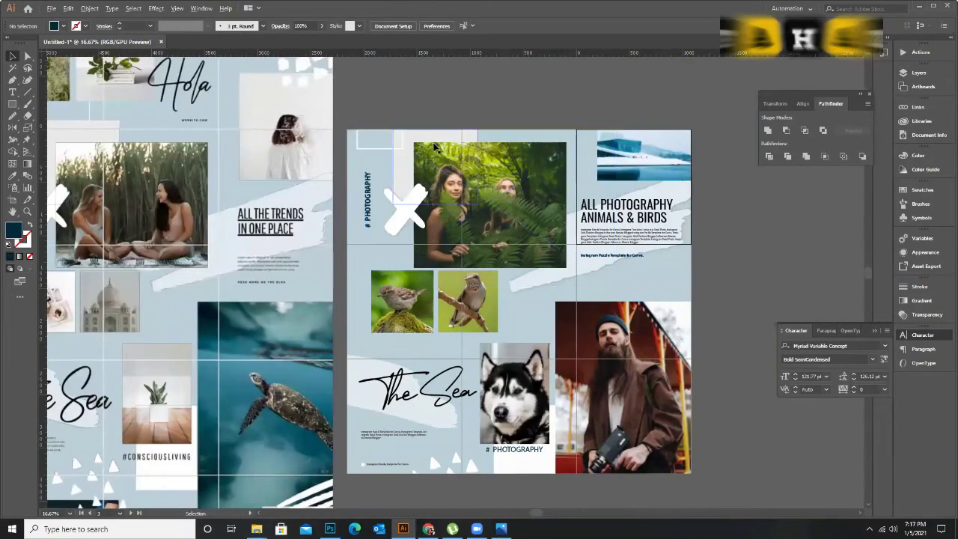
scroll(628, 177, "up", 2)
scroll(629, 177, "down", 4)
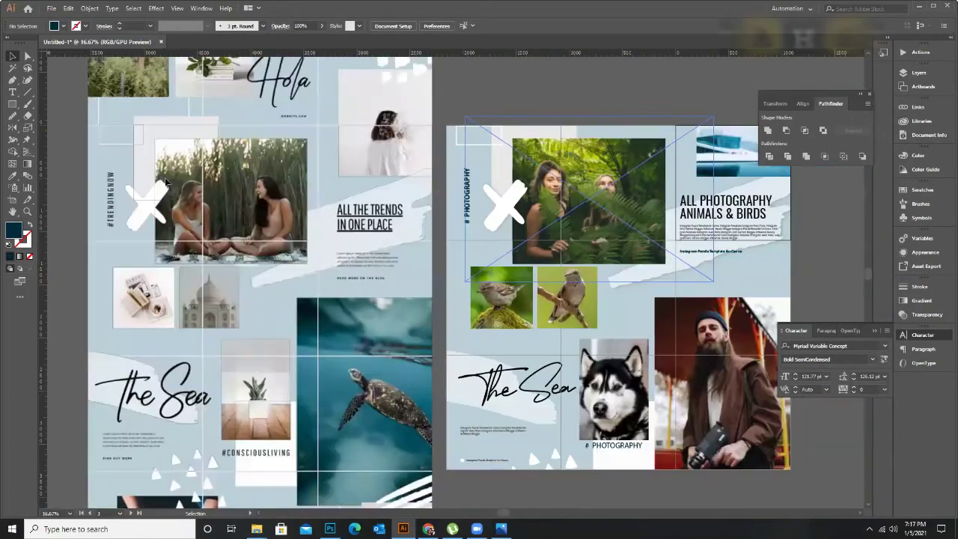
scroll(372, 296, "up", 2)
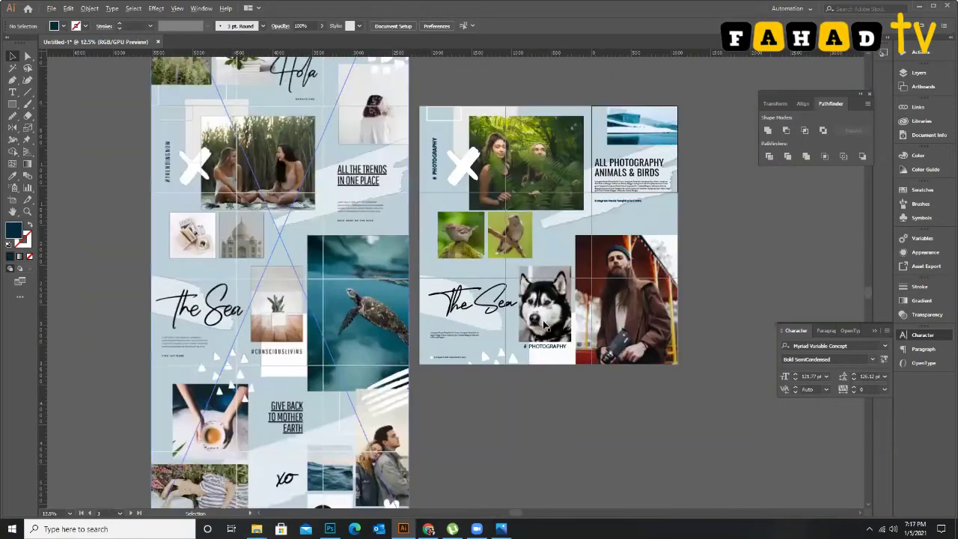
scroll(395, 292, "down", 2)
scroll(327, 257, "up", 2)
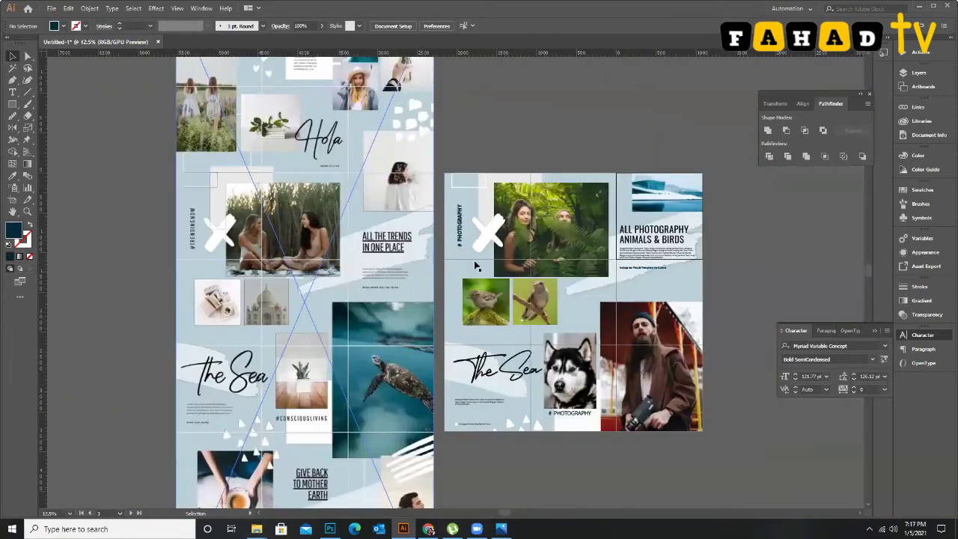
Delete the tall reference feed image beside the artboards.
scroll(271, 256, "down", 1)
left_click(367, 419)
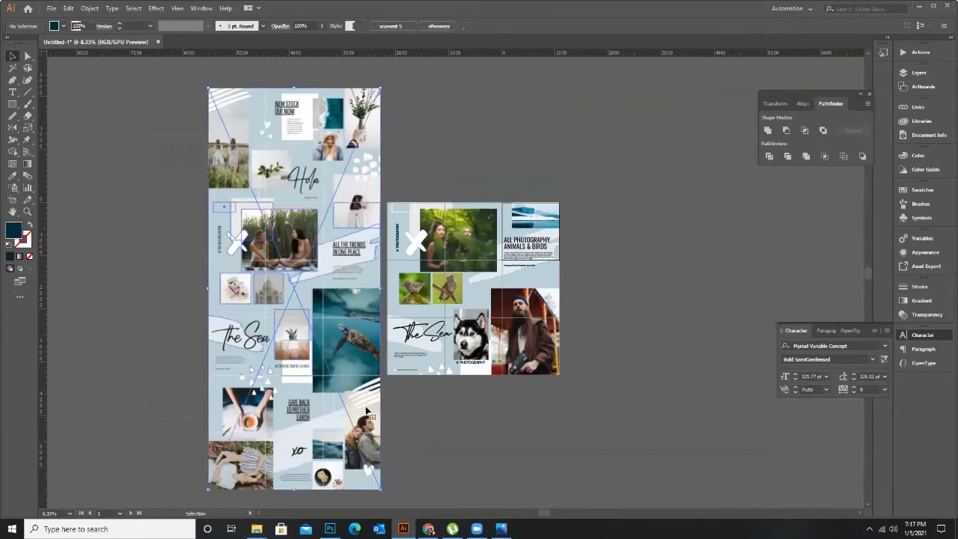
key("Delete")
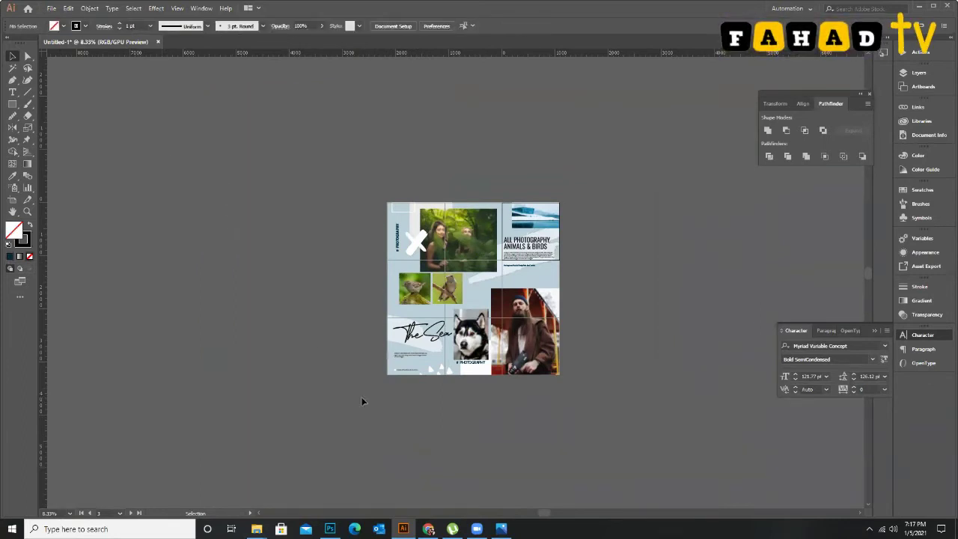
Inspect the nine-artboard composition as a whole and up close, including the background edges and the lower photos.
scroll(427, 287, "down", 2)
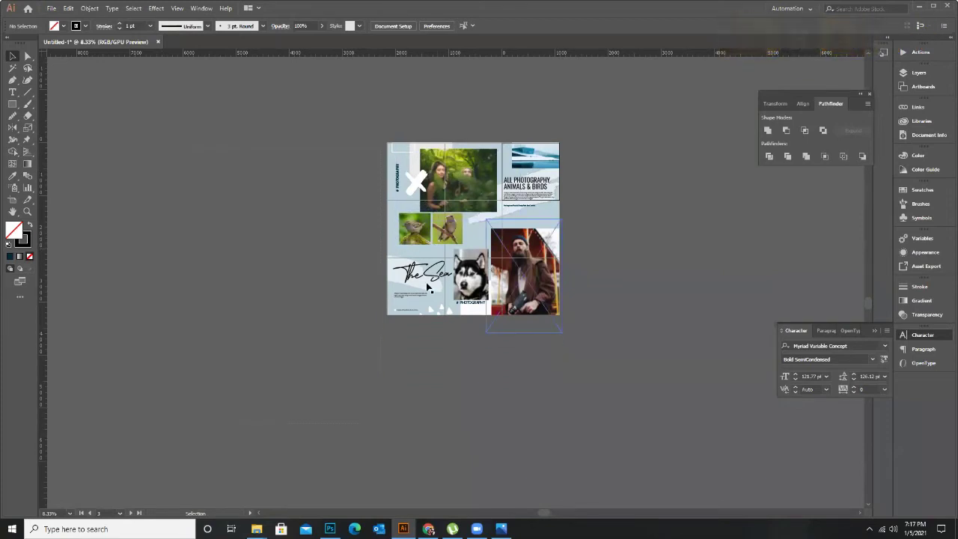
scroll(427, 294, "up", 1)
left_click(625, 264)
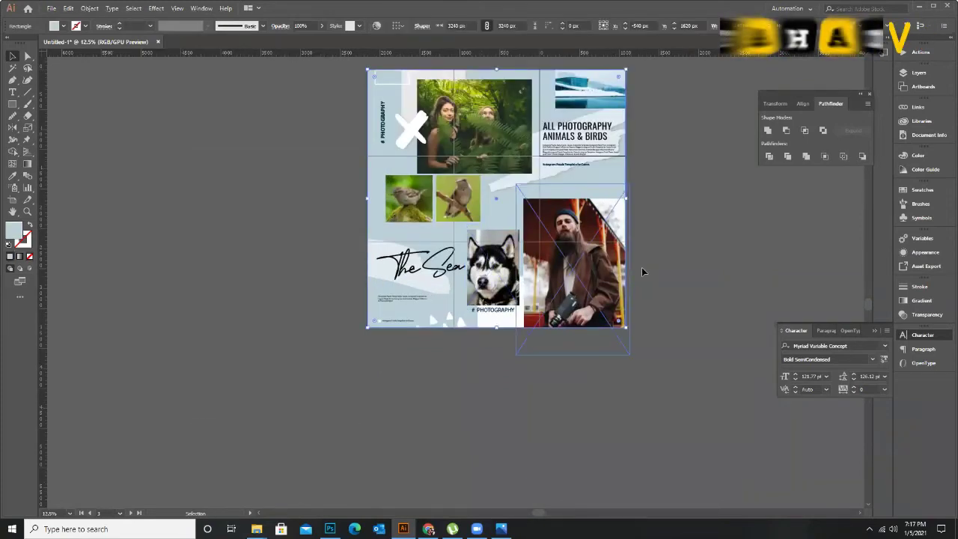
scroll(639, 265, "up", 1)
scroll(614, 257, "down", 1)
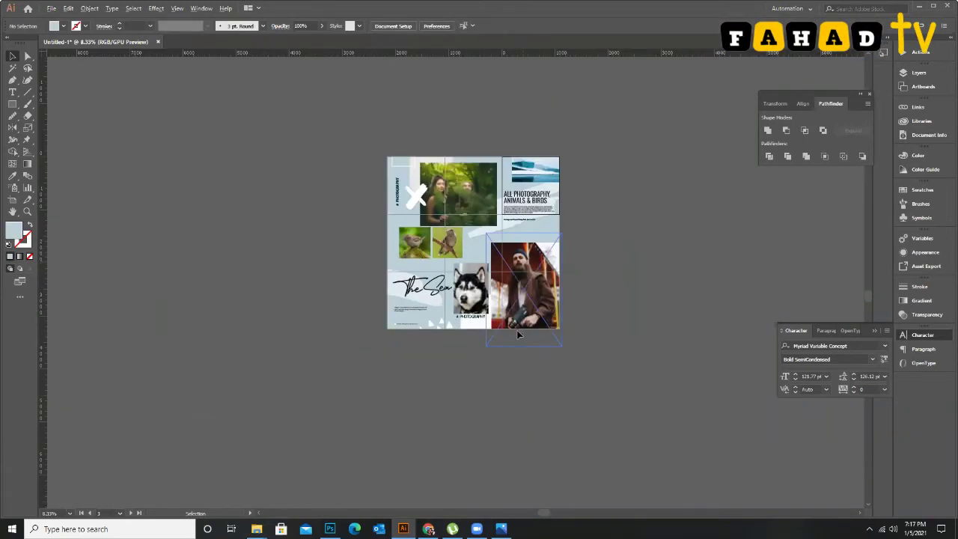
scroll(518, 335, "up", 2)
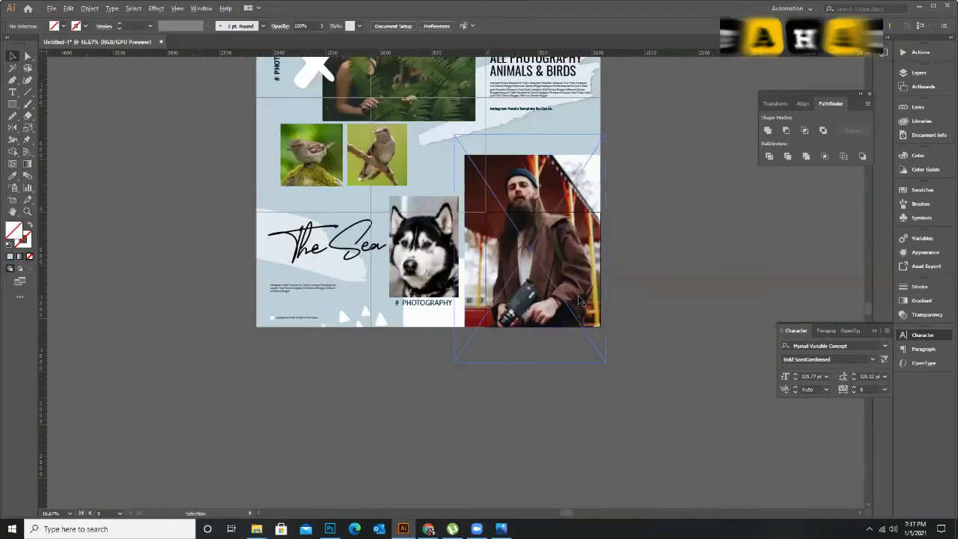
scroll(580, 300, "down", 2)
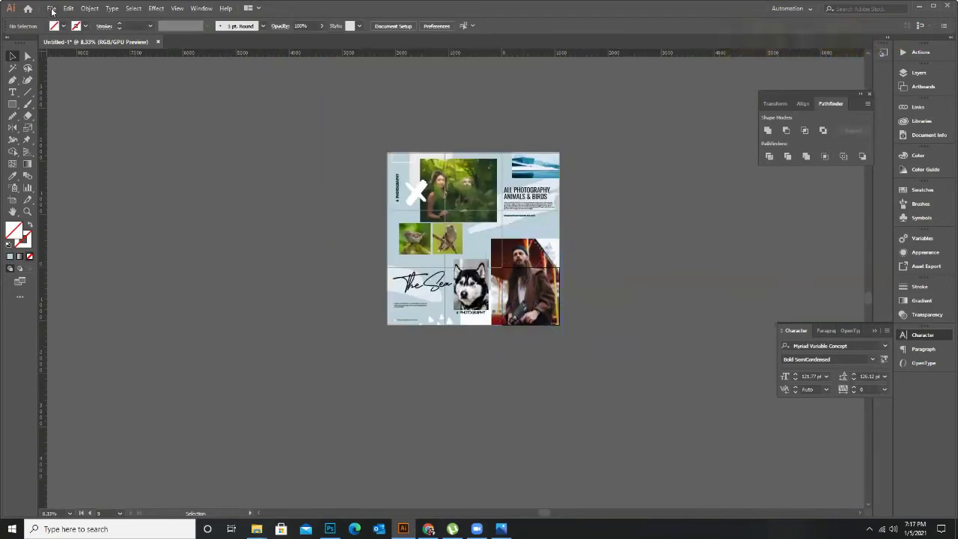
scroll(422, 256, "up", 4)
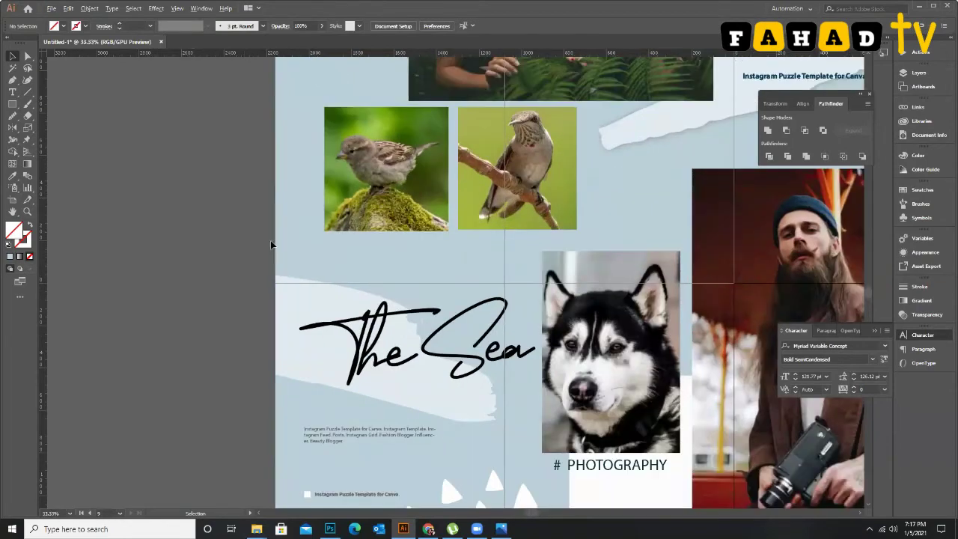
scroll(271, 240, "up", 2)
scroll(421, 274, "down", 4)
scroll(417, 345, "down", 2)
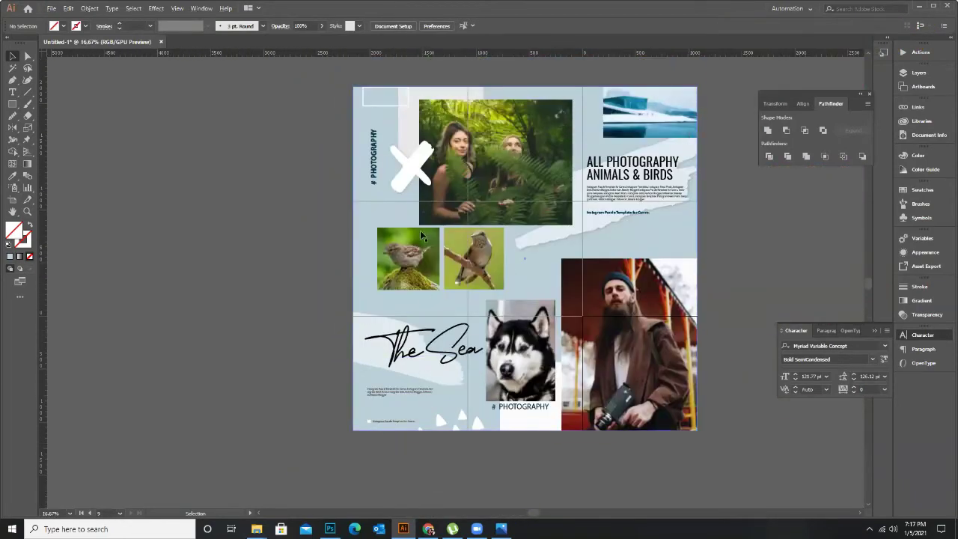
Save the document as an Illustrator CC file named "ADVANCE LACTURE NO 4, BATCH 33,34" in the Batch 34 folder.
left_click(50, 8)
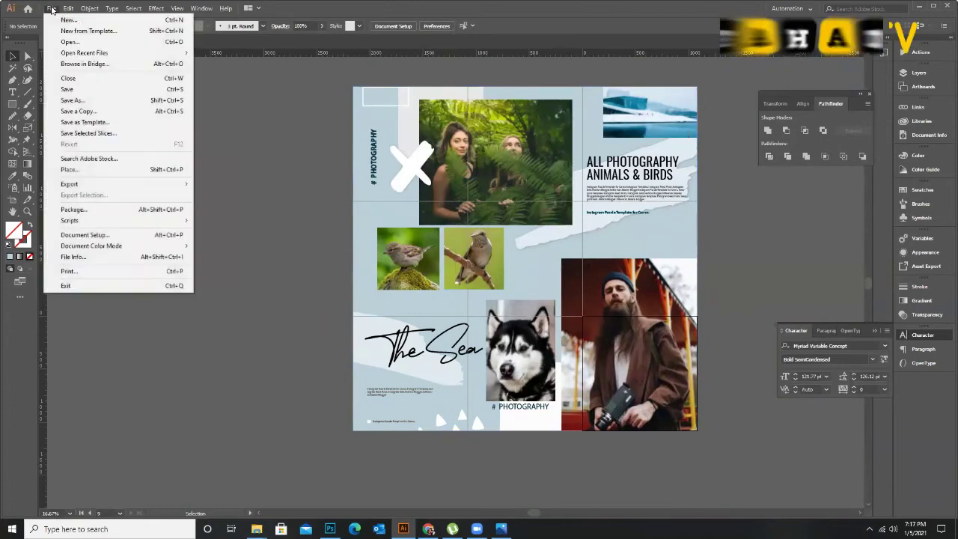
left_click(78, 99)
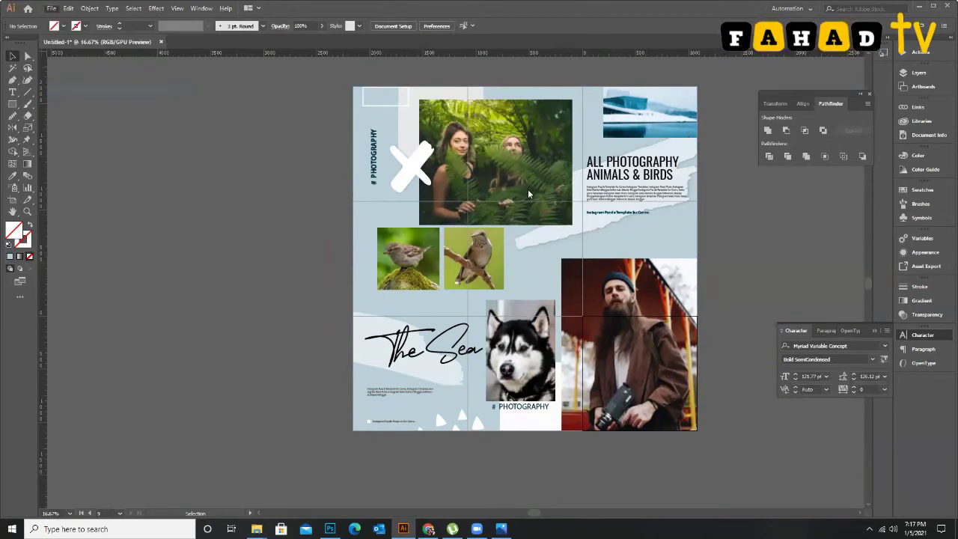
left_click(50, 29)
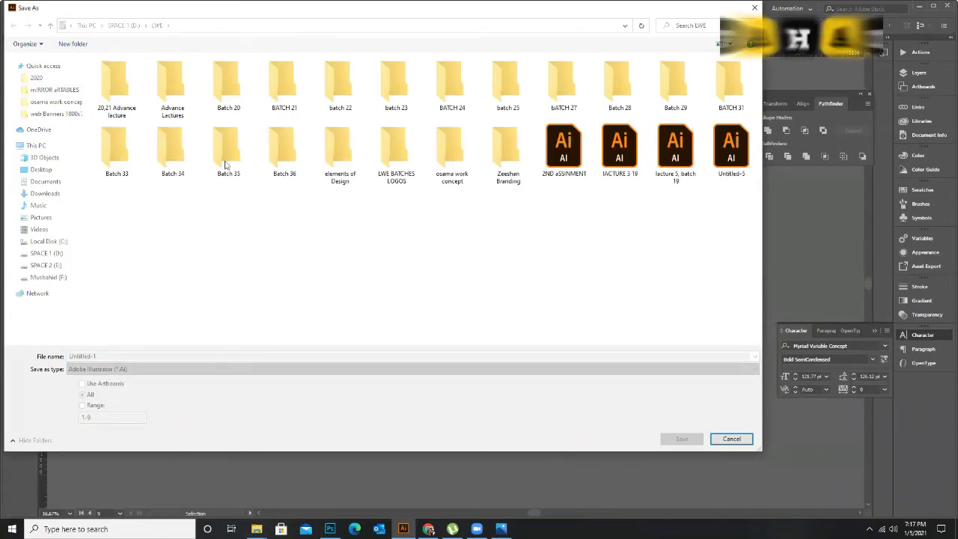
left_click(173, 153)
double_click(173, 153)
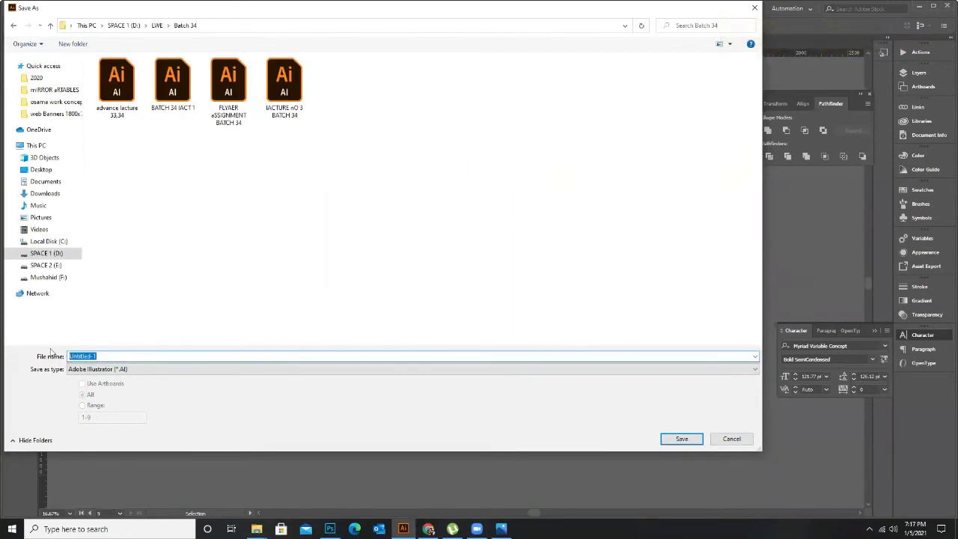
type("ADVANCE L")
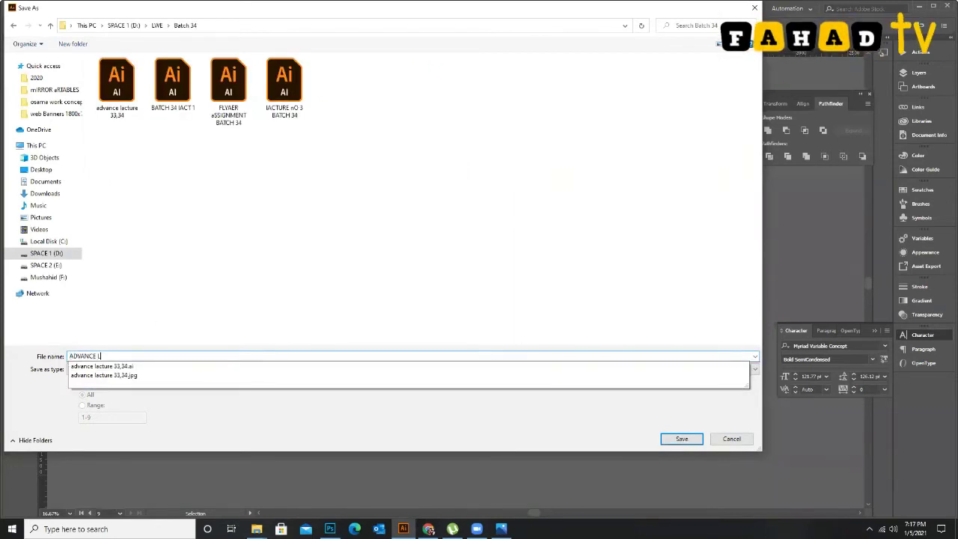
type("ACTURE NO 4, BAT")
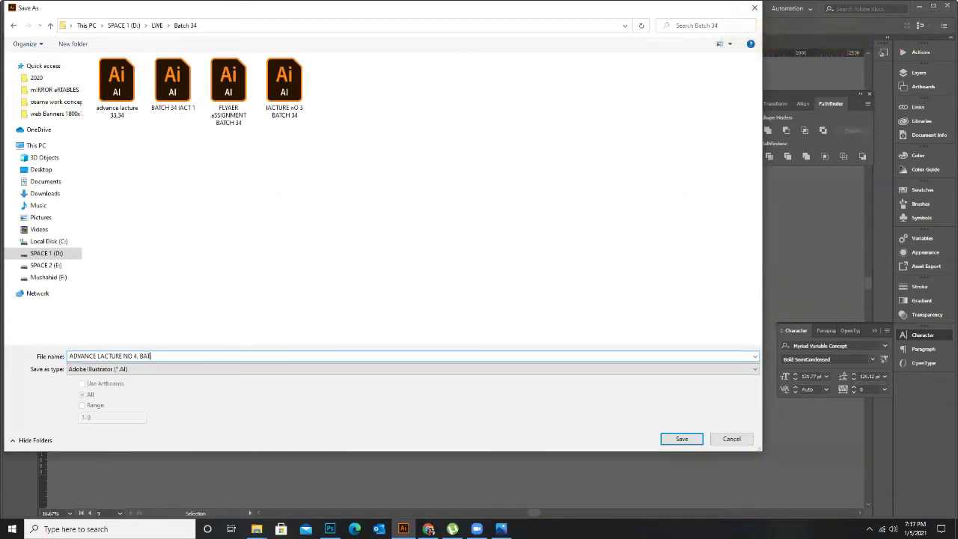
type("CH 33,34")
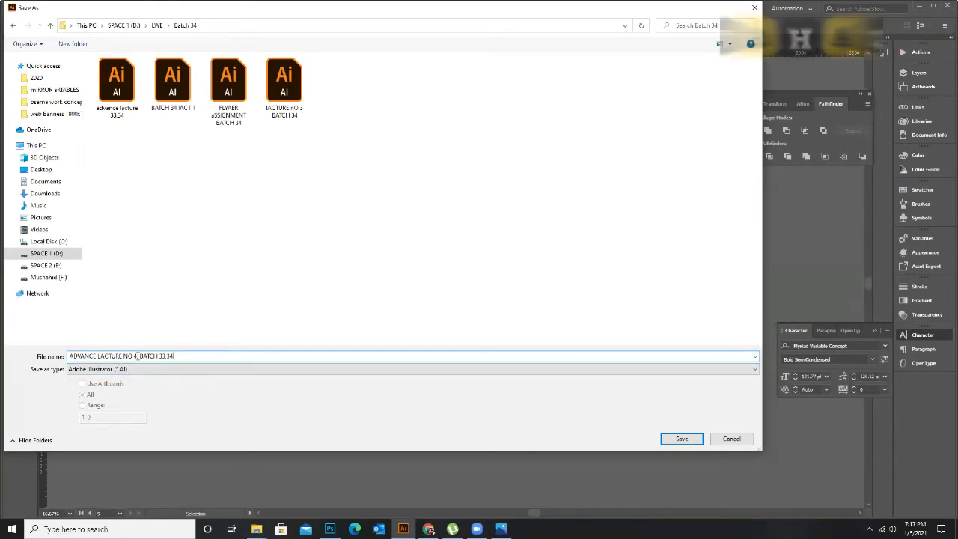
left_click(678, 439)
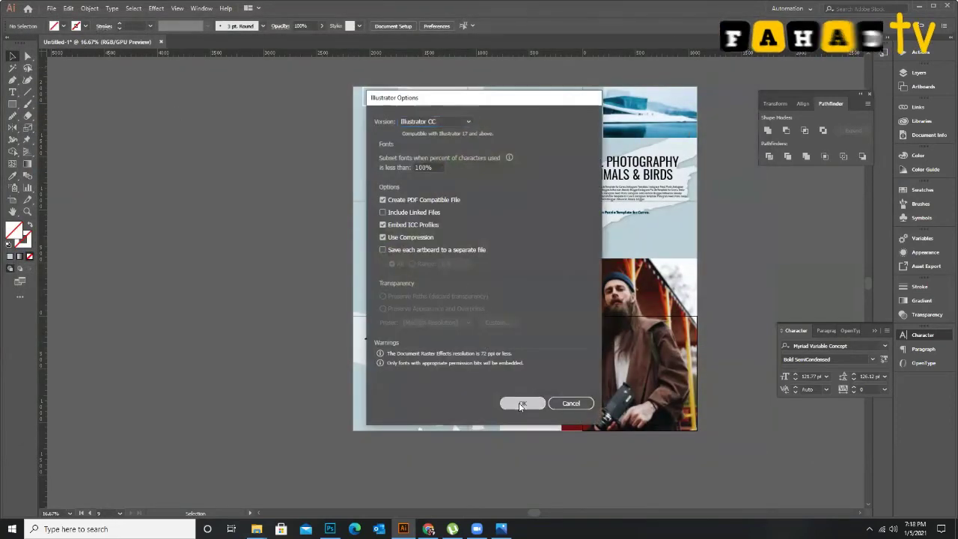
left_click(517, 402)
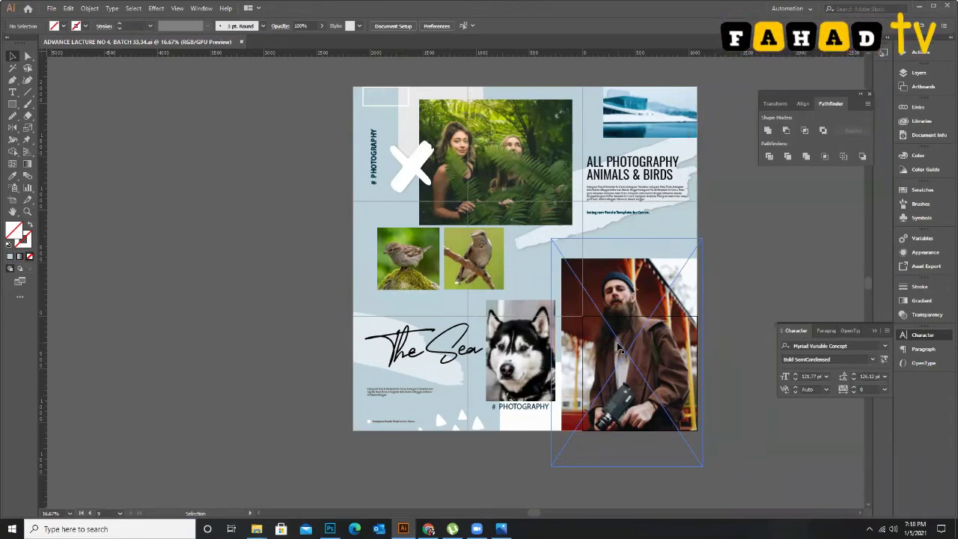
Export the whole composition as one RGB JPEG at quality 10 and 300 ppi into a new folder inside Batch 34.
left_click(500, 335)
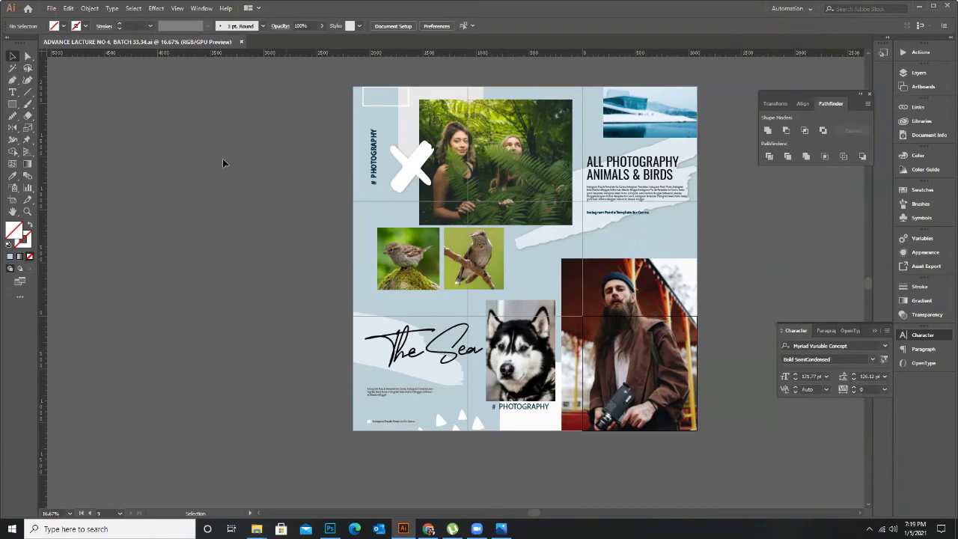
left_click(50, 9)
mouse_move(99, 186)
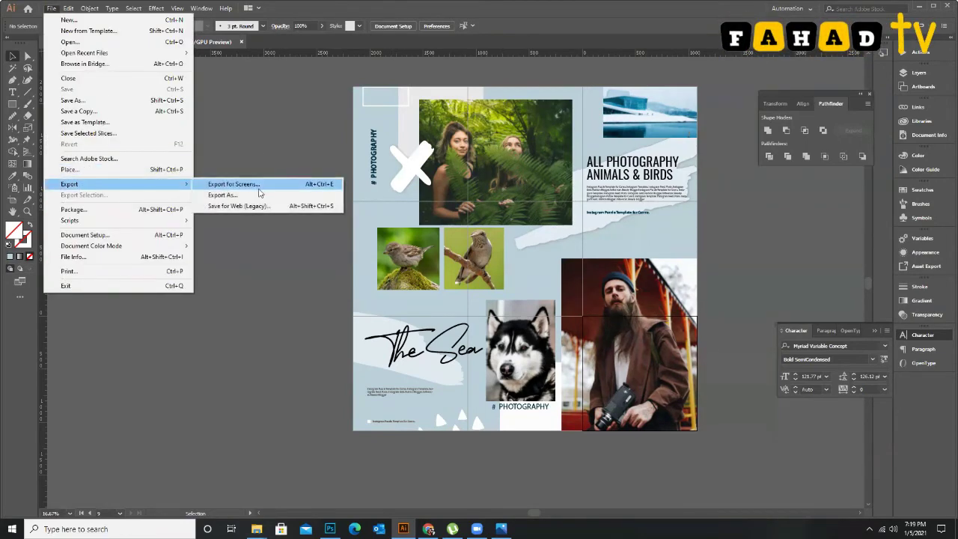
left_click(238, 195)
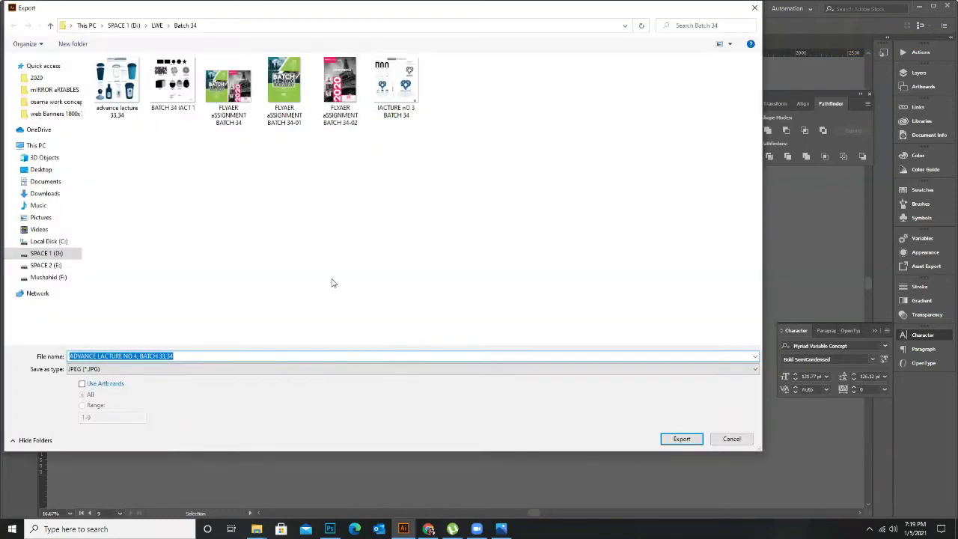
right_click(238, 226)
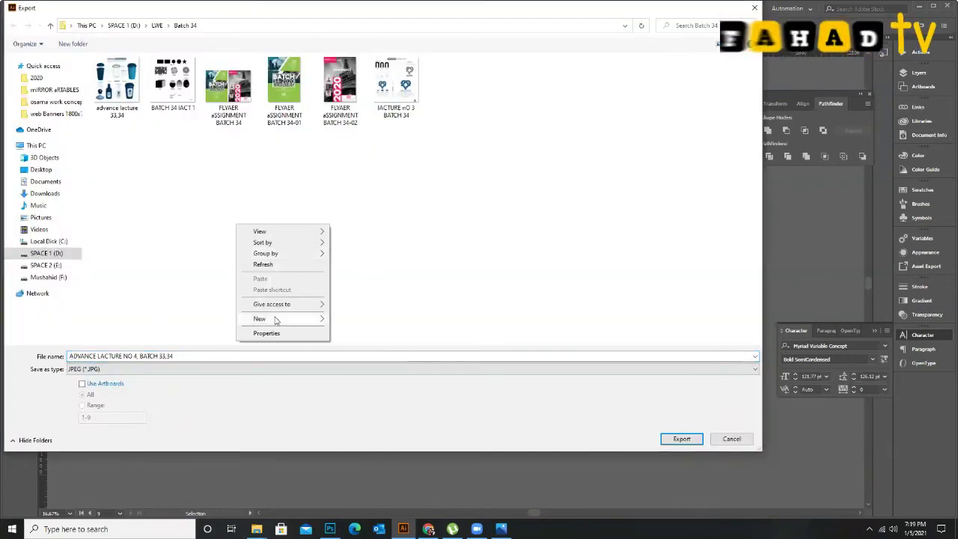
mouse_move(314, 319)
left_click(352, 320)
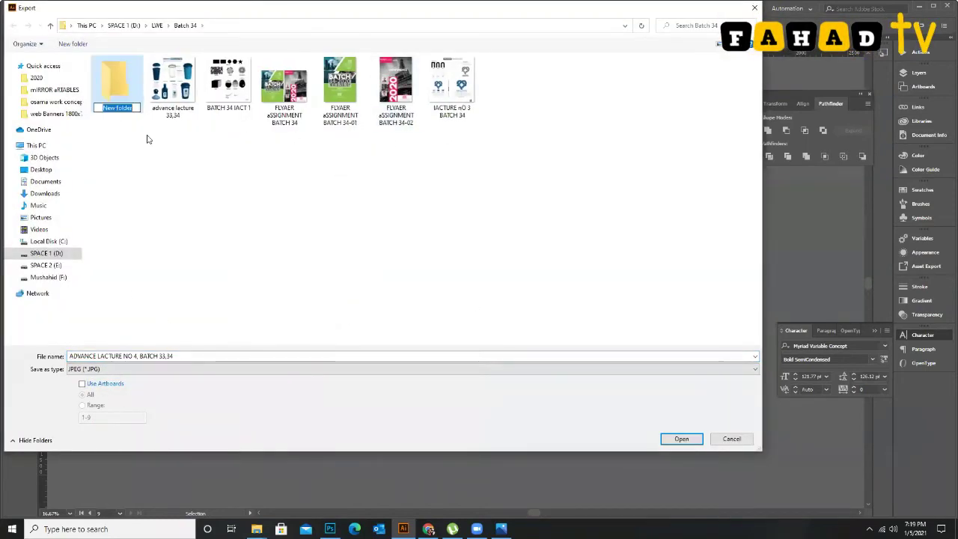
double_click(111, 83)
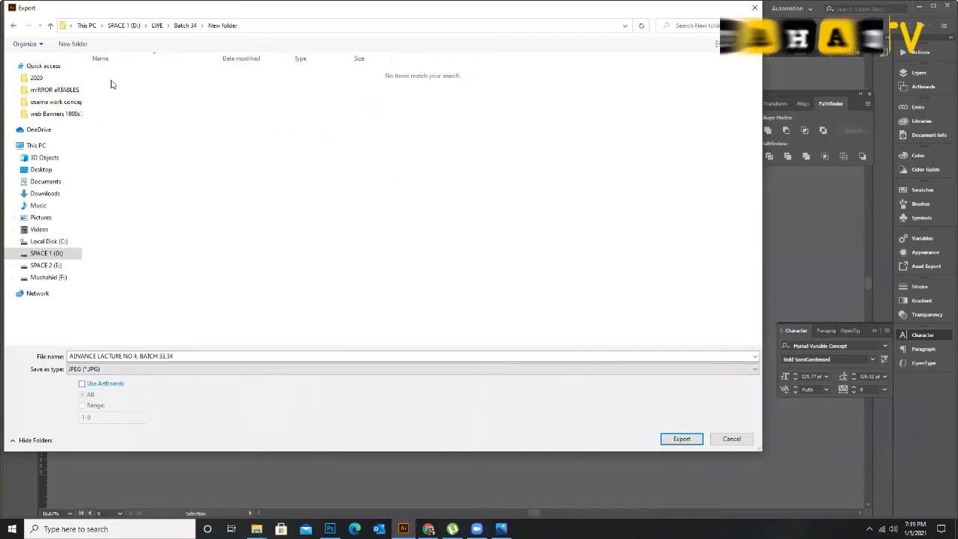
left_click(681, 439)
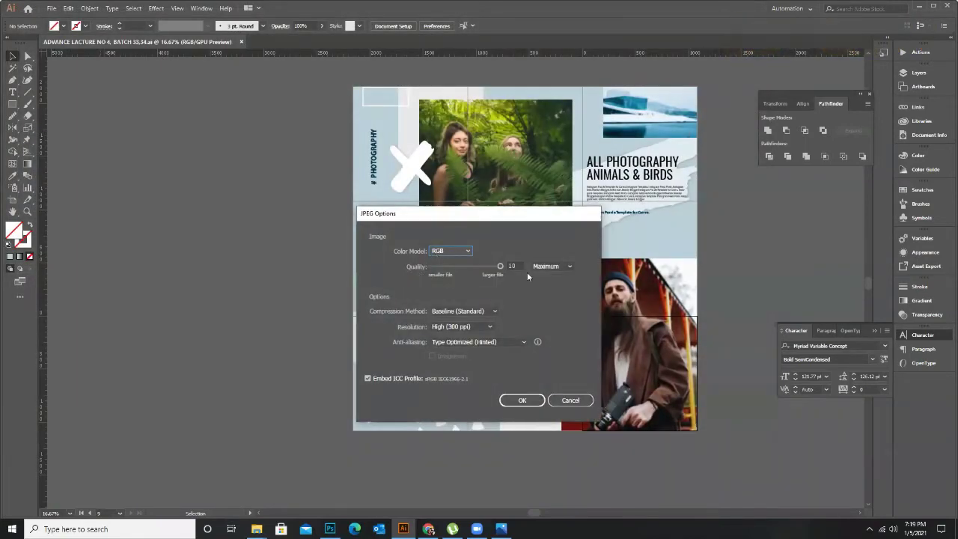
left_click(521, 399)
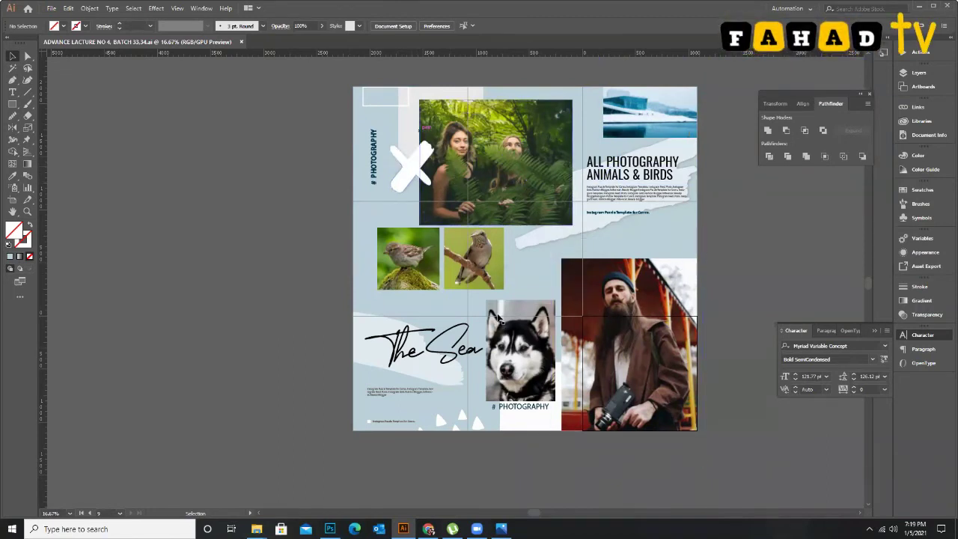
Export all nine artboards as separate JPEG files into the new folder inside Batch 34, using the artboards option.
left_click(51, 8)
mouse_move(135, 184)
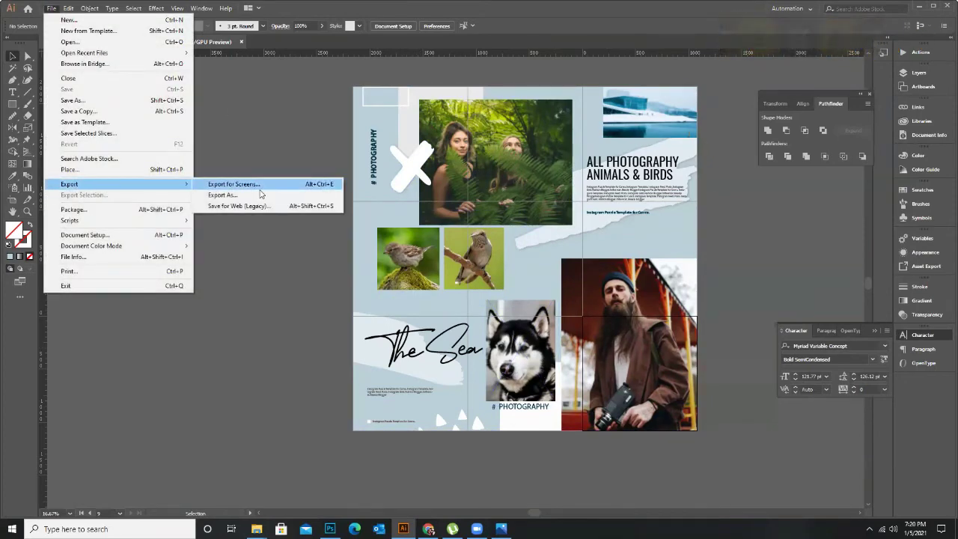
left_click(259, 195)
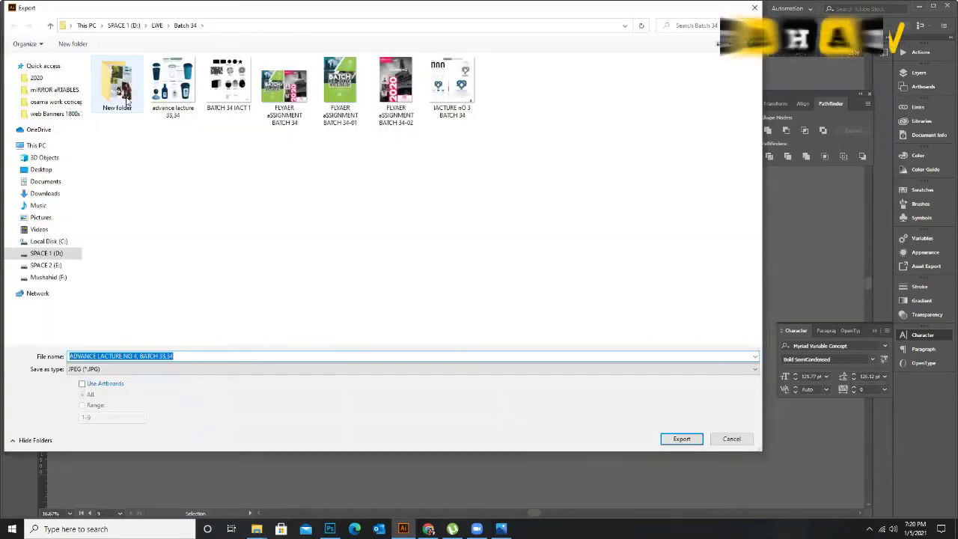
left_click(127, 101)
double_click(128, 101)
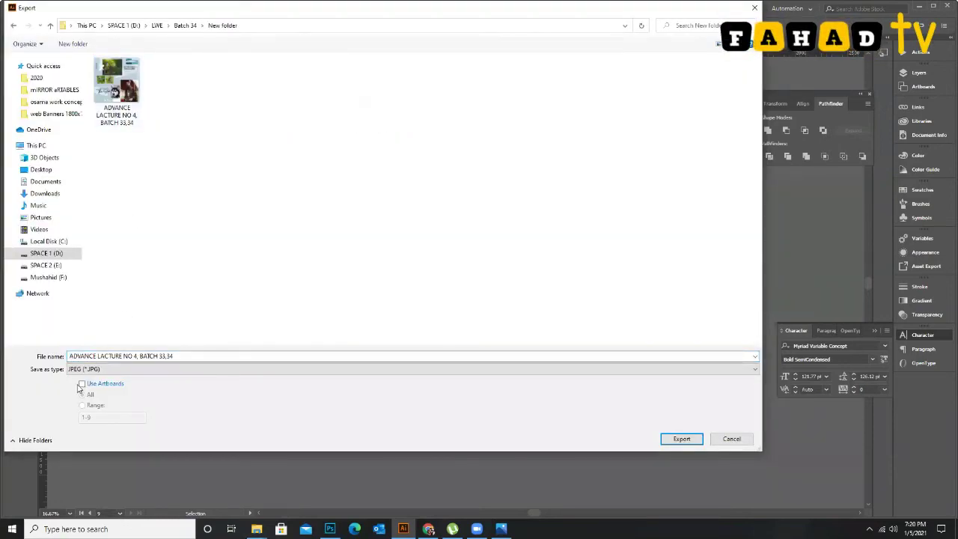
left_click(82, 384)
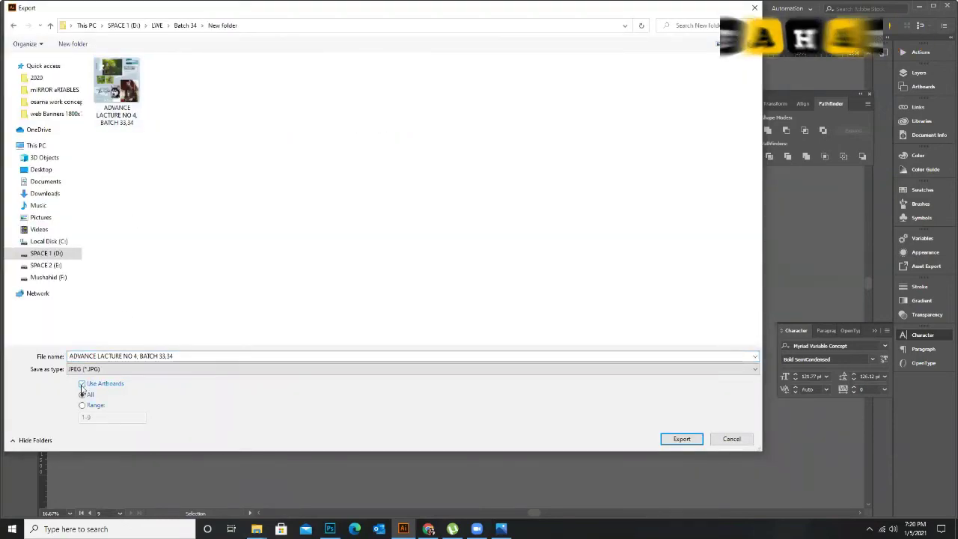
left_click(683, 438)
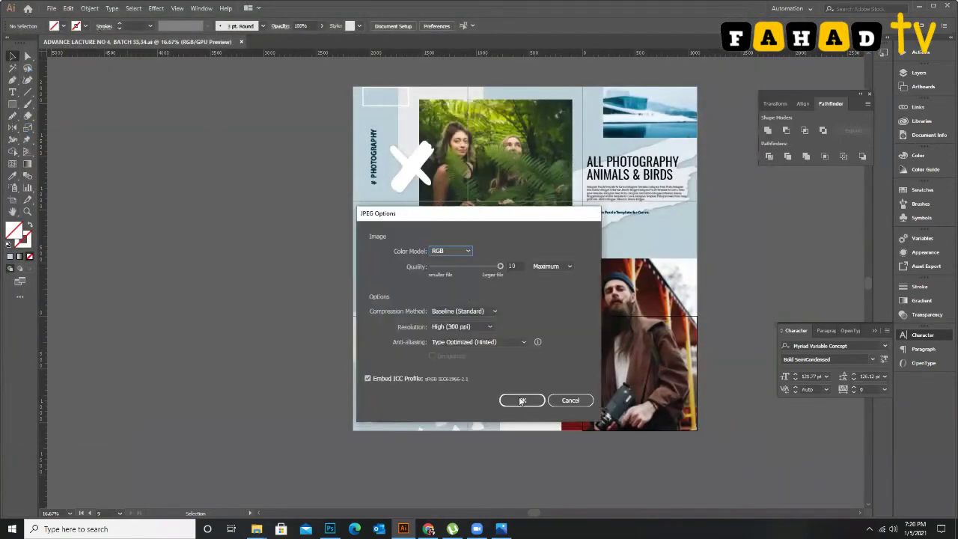
left_click(522, 400)
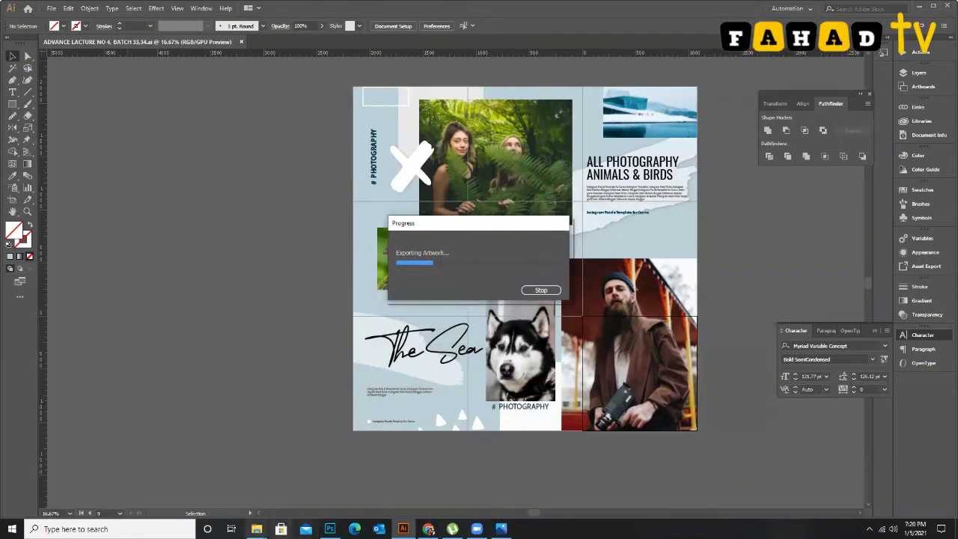
Switch to File Explorer and open the new export folder under SPACE 1 (D:), LWE, Batch 34.
mouse_move(256, 529)
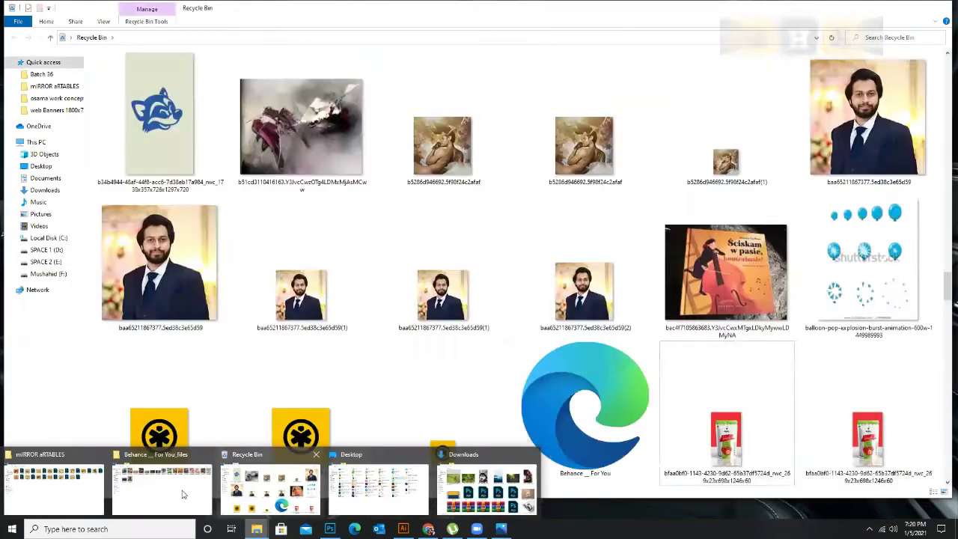
left_click(378, 490)
left_click(46, 249)
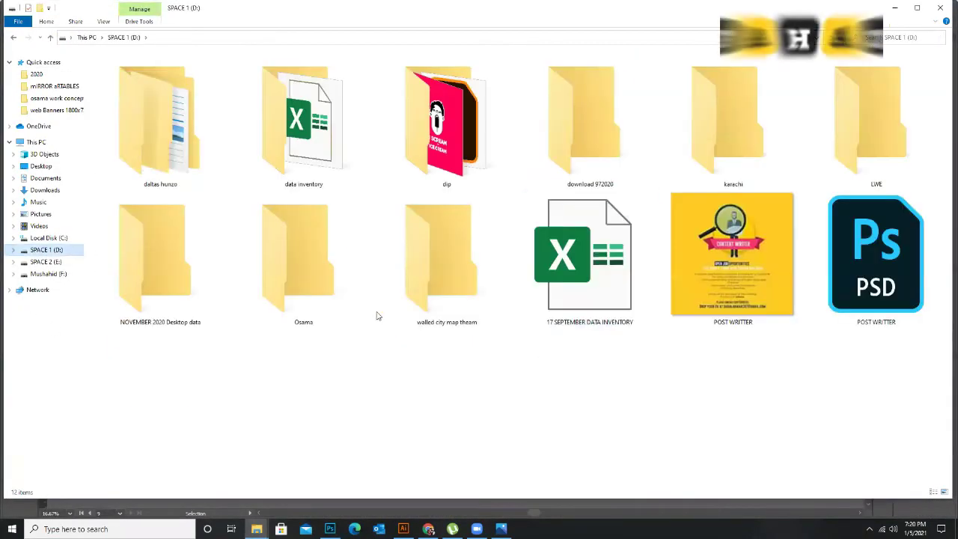
double_click(875, 123)
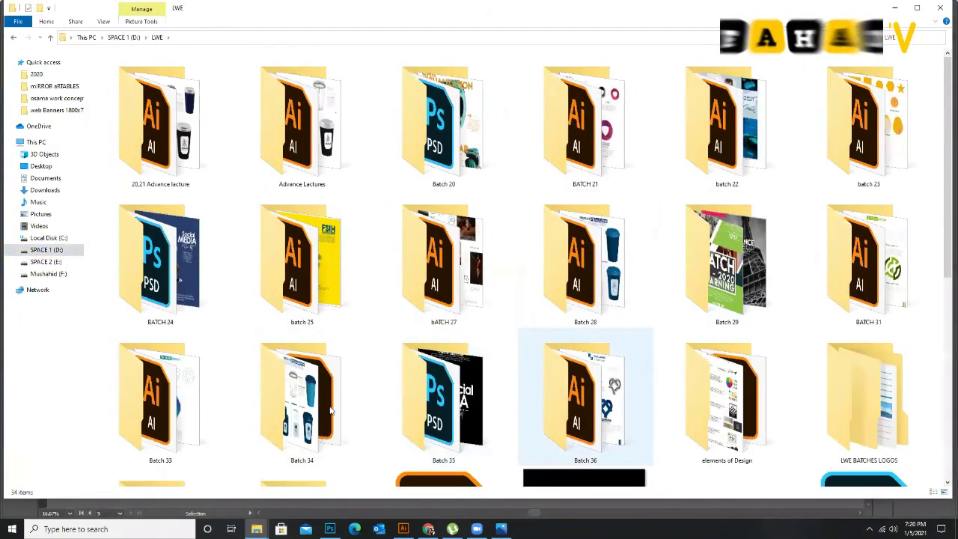
double_click(302, 397)
double_click(117, 84)
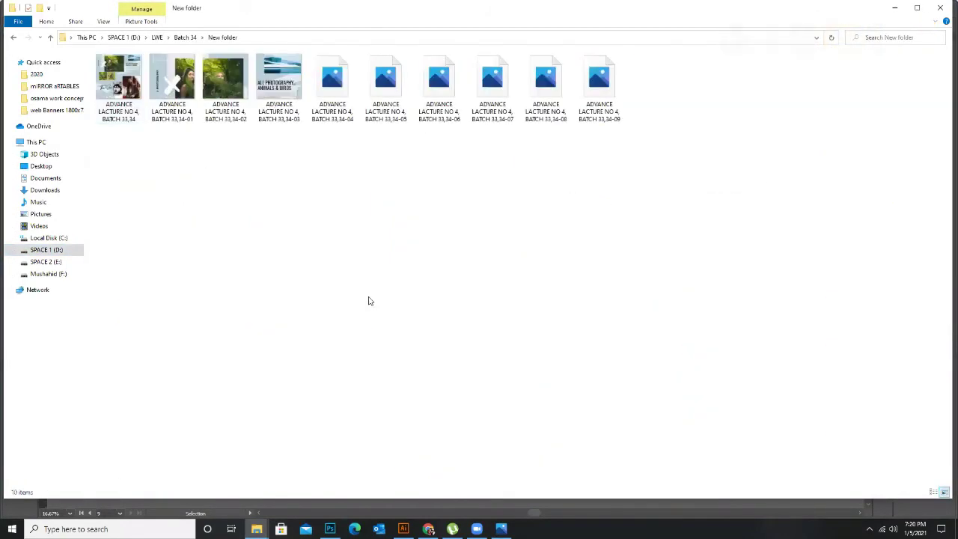
View the exported full composition and each of the nine artboard images in Photos, then return to Illustrator.
double_click(117, 82)
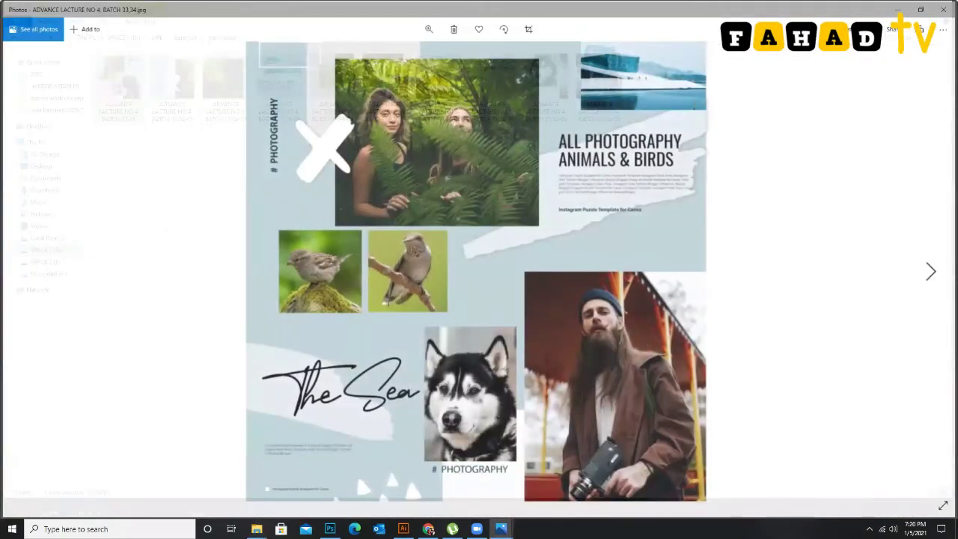
left_click(943, 222)
left_click(944, 222)
left_click(943, 223)
left_click(943, 223)
left_click(944, 222)
left_click(944, 222)
left_click(944, 222)
left_click(943, 222)
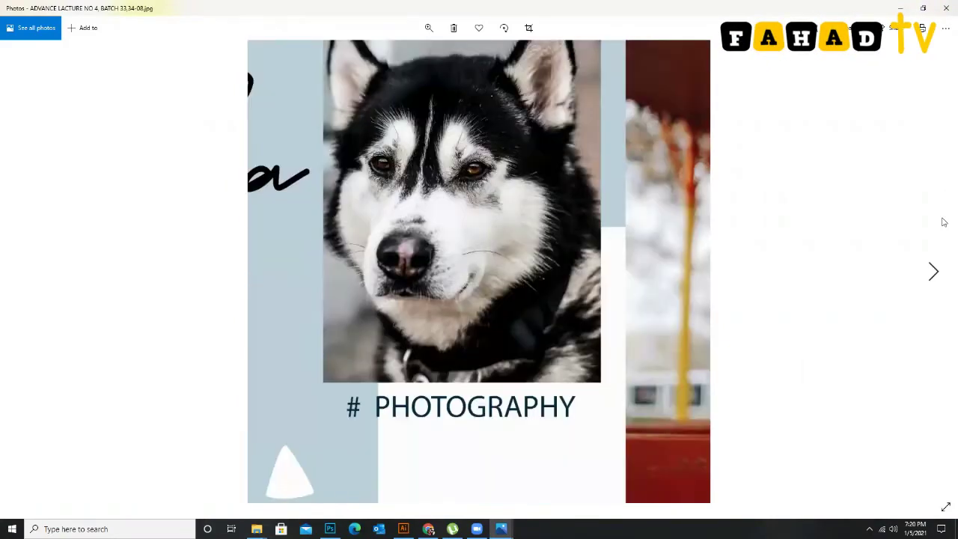
left_click(944, 222)
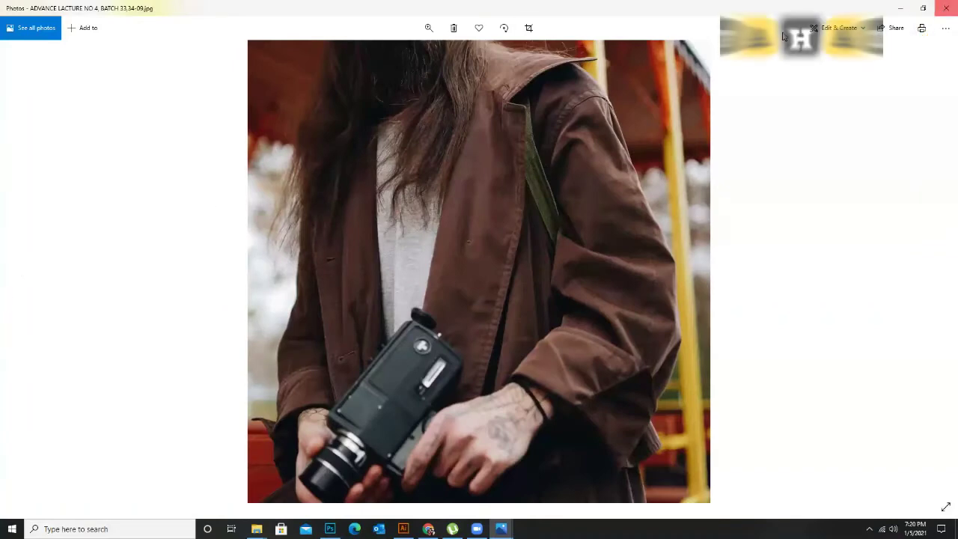
left_click(944, 11)
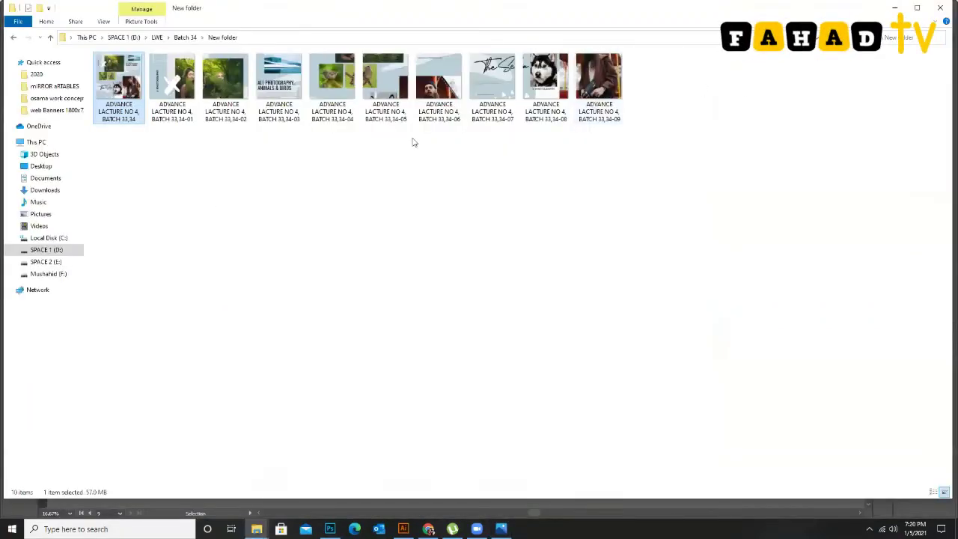
left_click(894, 8)
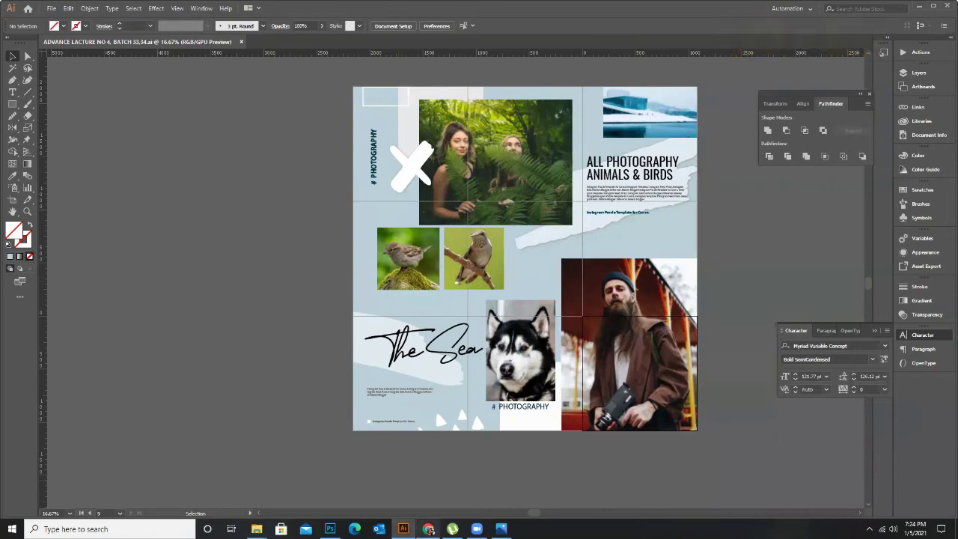
Switch to Chrome and run a Google image search for "BARCODE PNG" in a new tab.
mouse_move(330, 528)
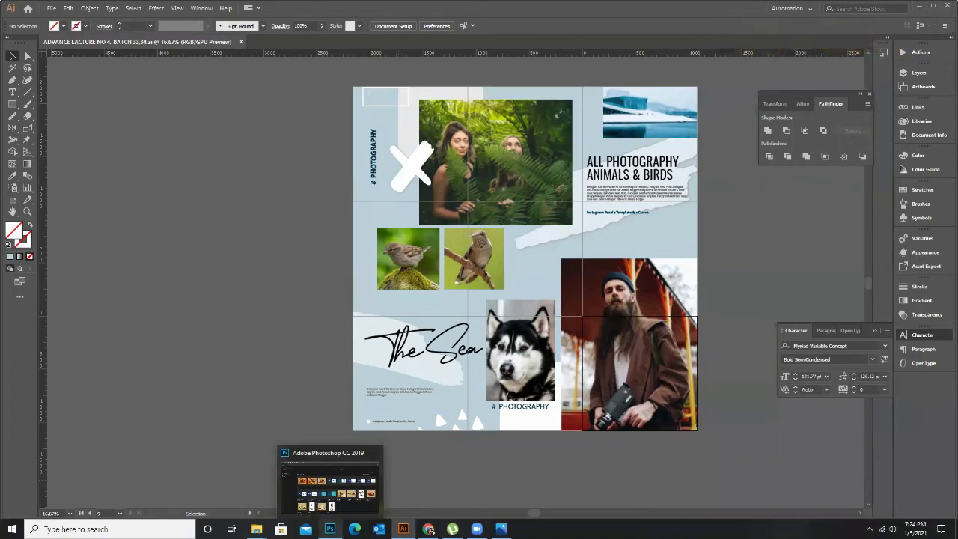
left_click(428, 529)
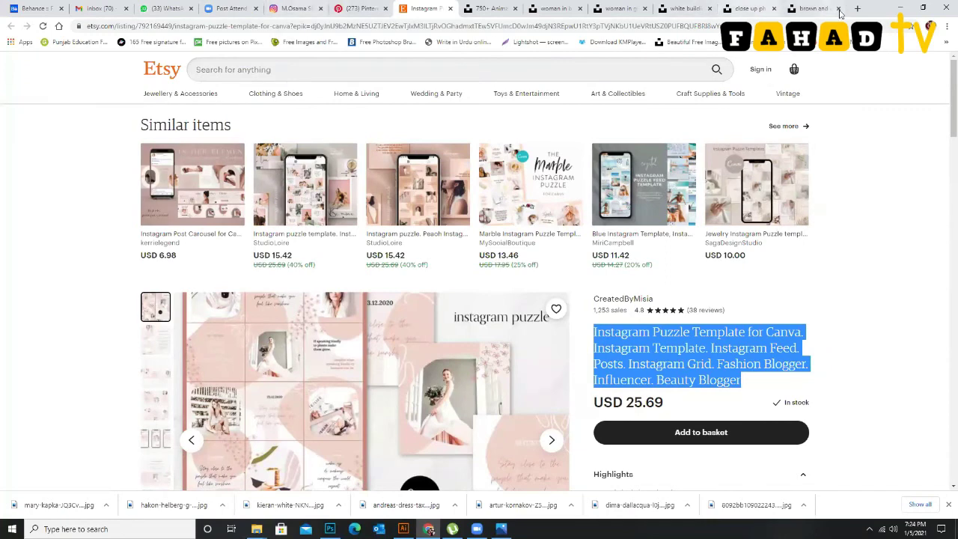
left_click(857, 8)
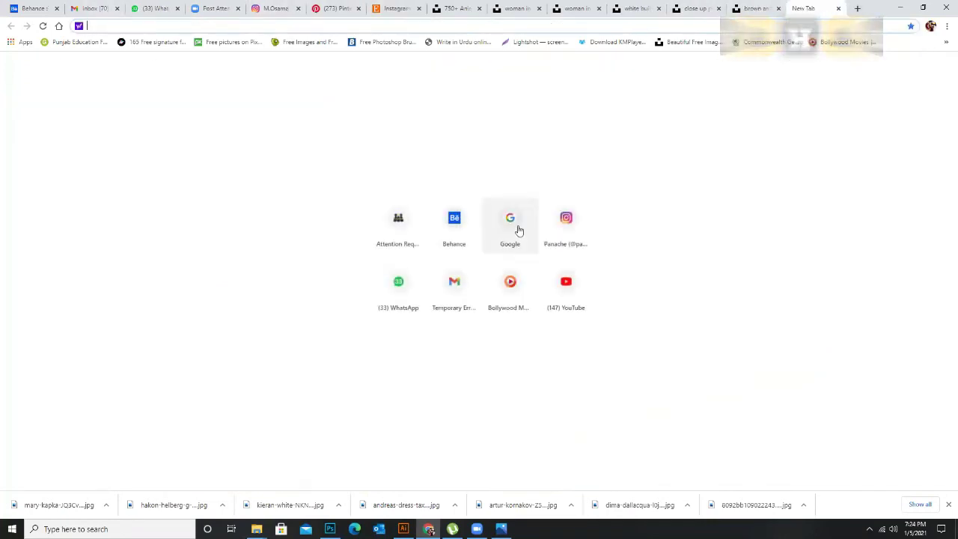
left_click(512, 226)
left_click(396, 227)
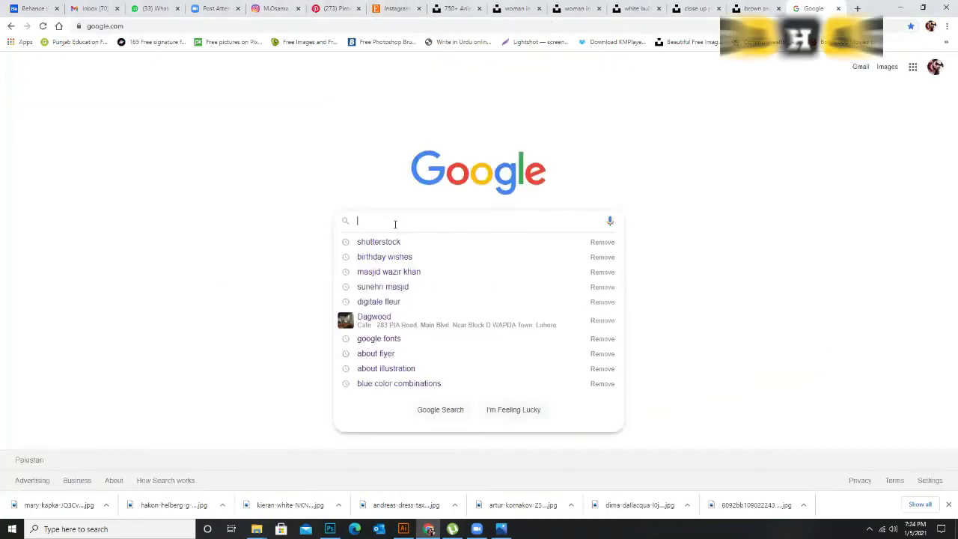
type("BARC")
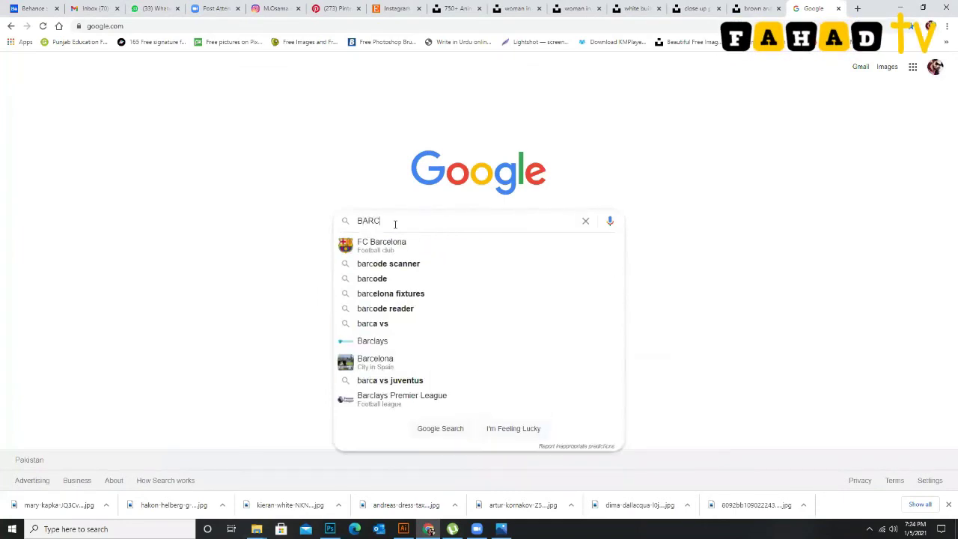
type("ODE PNG")
key("Return")
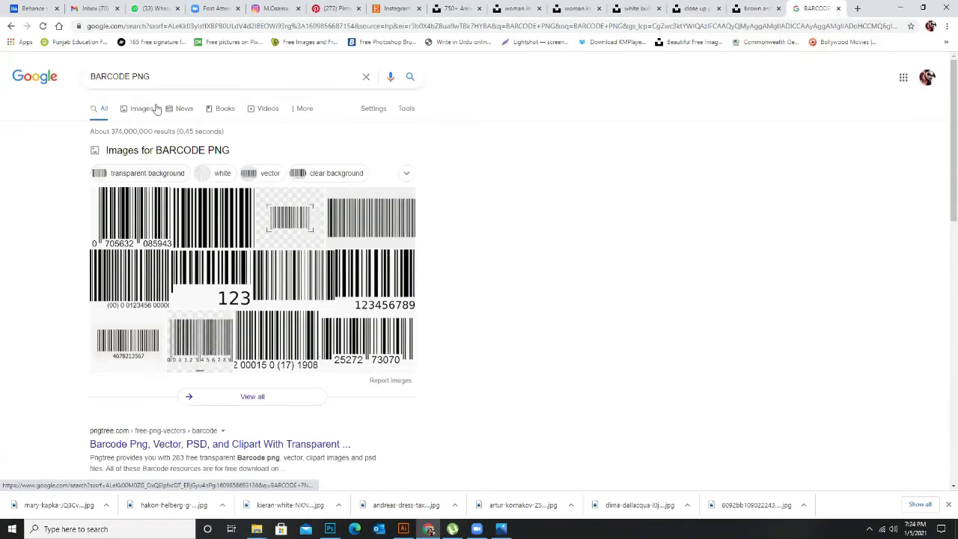
left_click(141, 111)
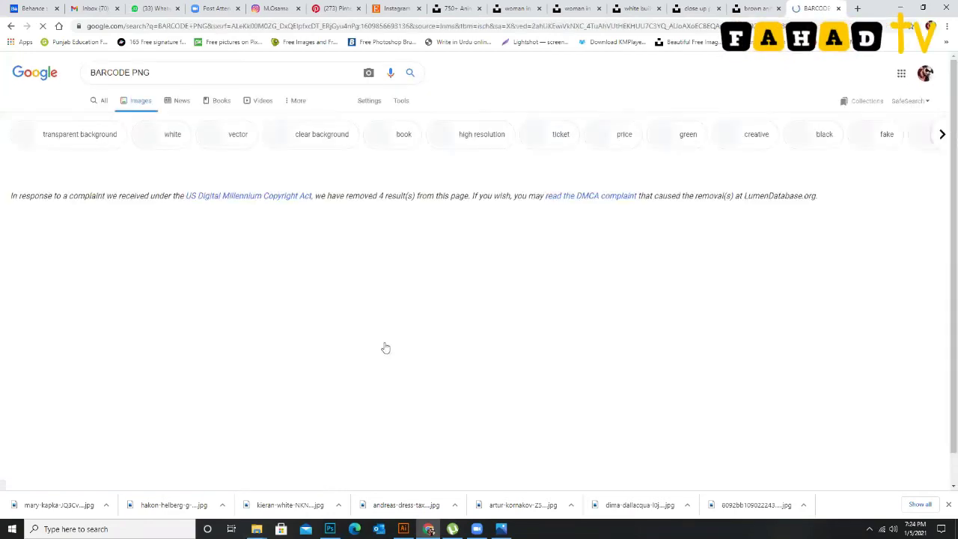
Save the favpng.com QR code image from the search results to the Desktop as a JPEG and show the desktop.
scroll(666, 302, "down", 3)
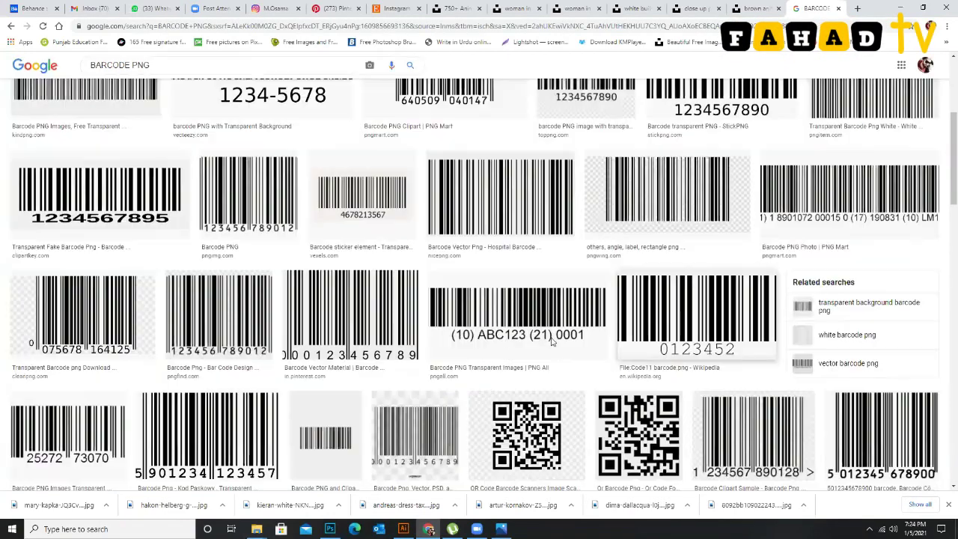
scroll(568, 247, "down", 1)
scroll(568, 248, "down", 2)
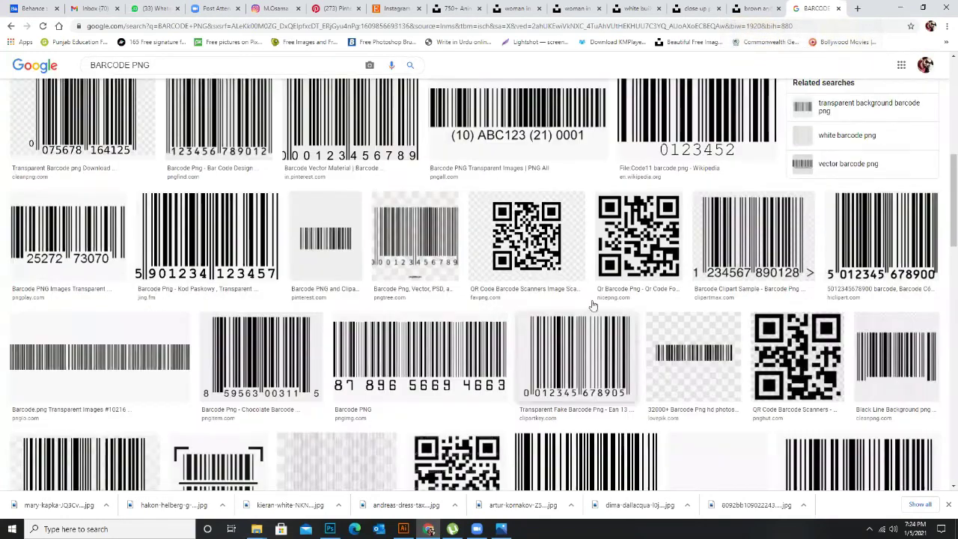
left_click(569, 269)
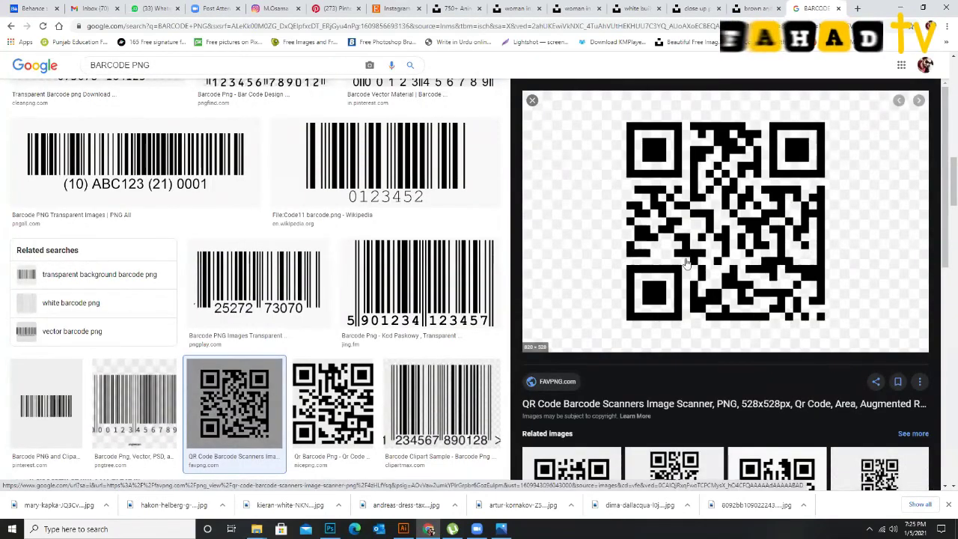
right_click(603, 236)
left_click(636, 343)
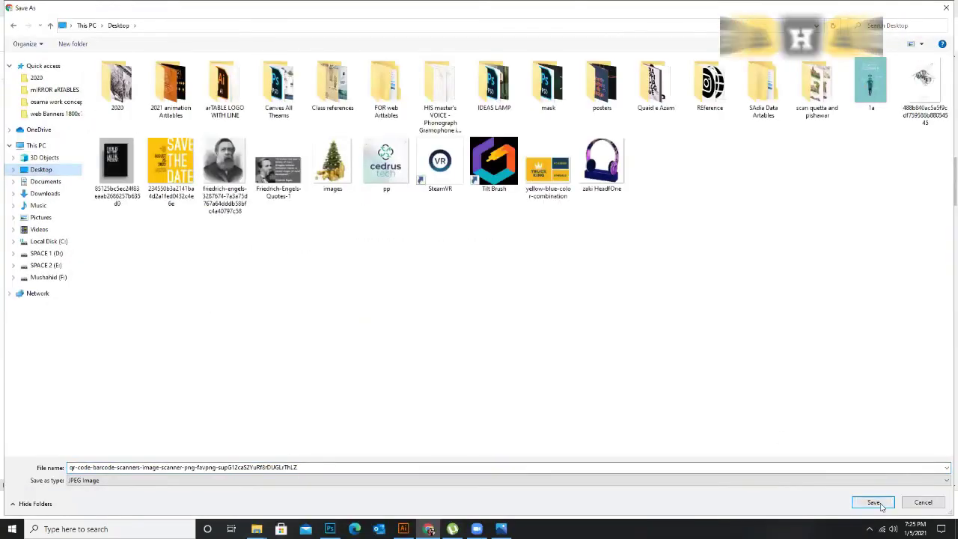
left_click(873, 503)
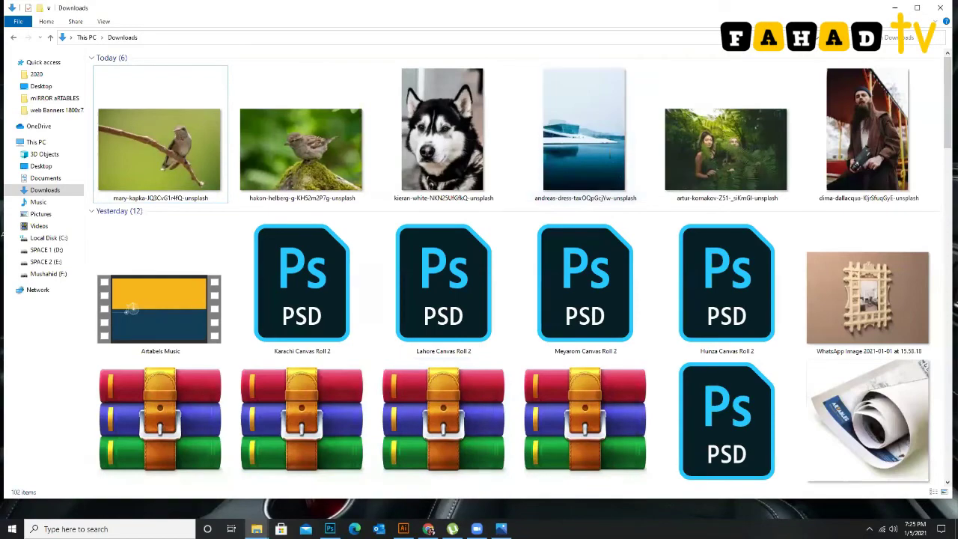
key("super+d")
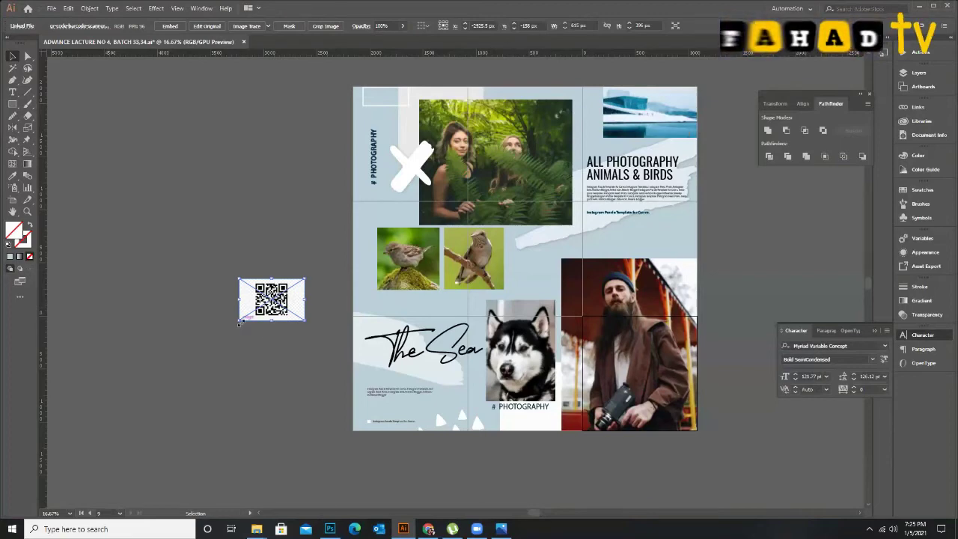
Place the saved QR code image on the pasteboard beside the artboards and enlarge it to about 1298 × 836 px.
left_click(286, 318)
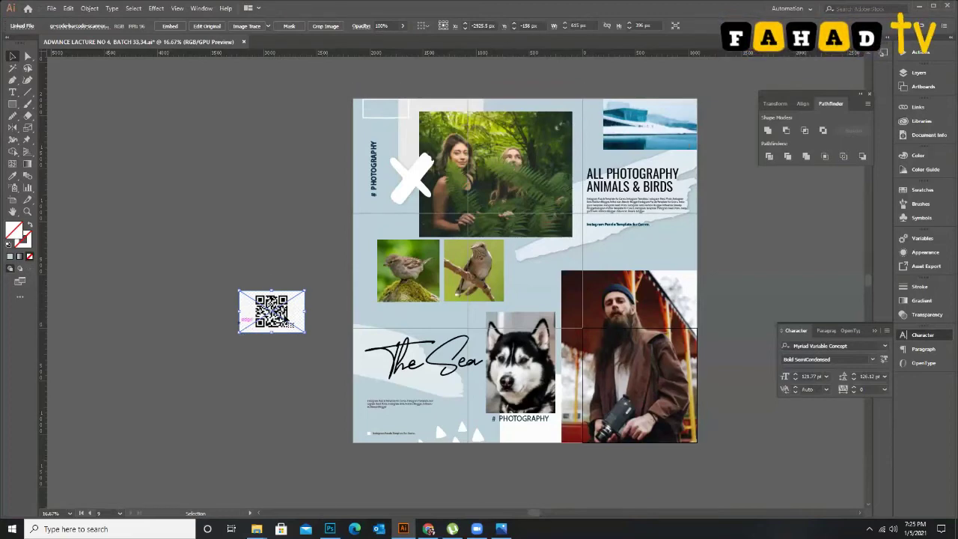
key("ctrl+plus")
key("ctrl+plus")
key("ctrl+plus")
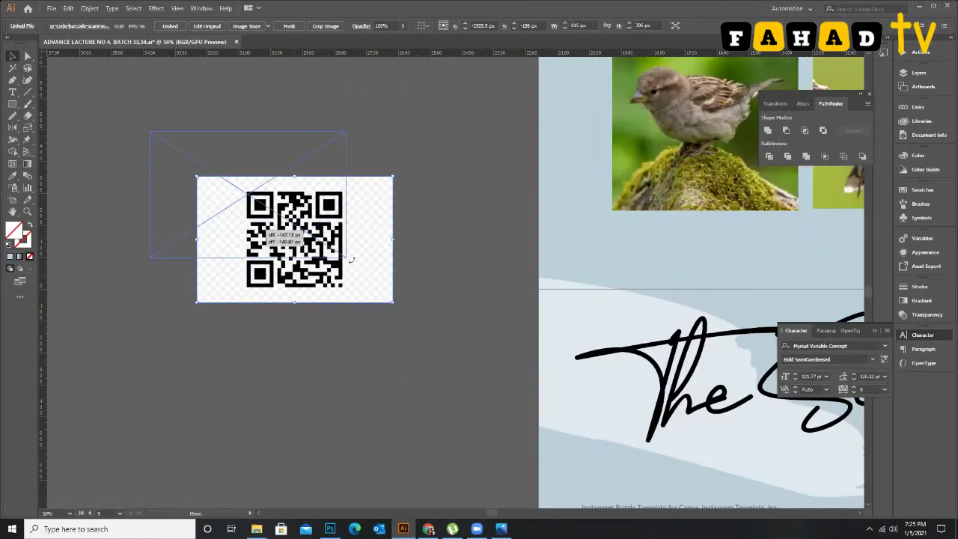
left_click_drag(348, 258, 449, 328)
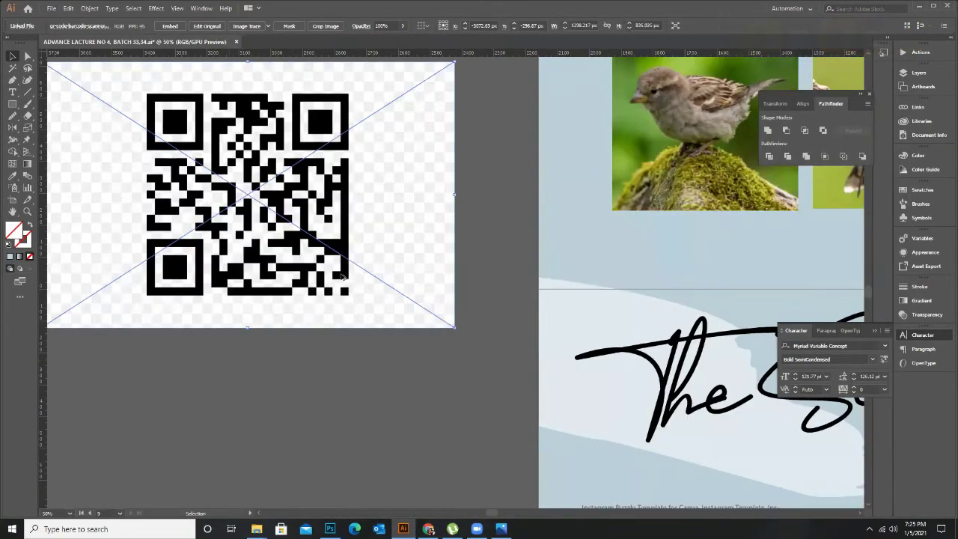
key("ctrl+minus")
scroll(318, 302, "down", 1)
scroll(256, 272, "up", 4)
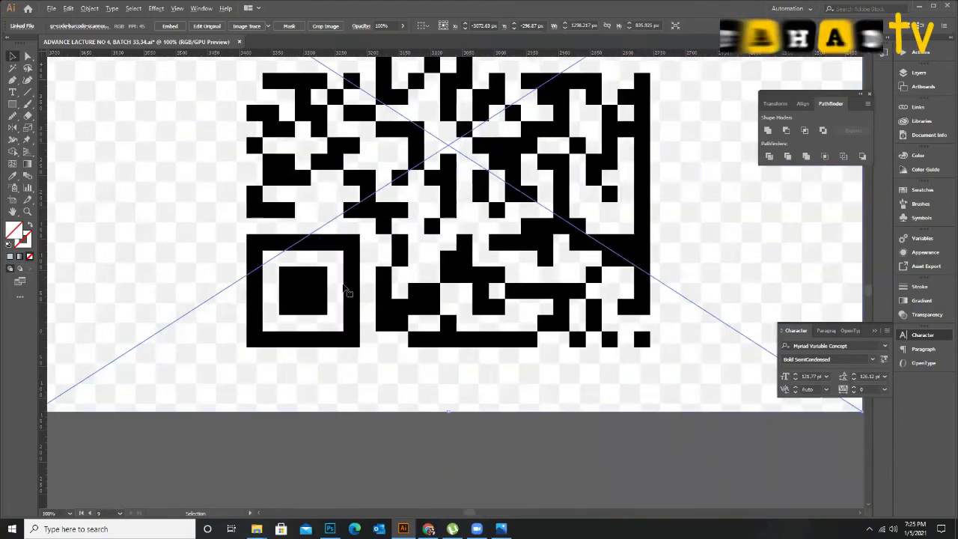
key("ctrl+minus")
key("ctrl+minus")
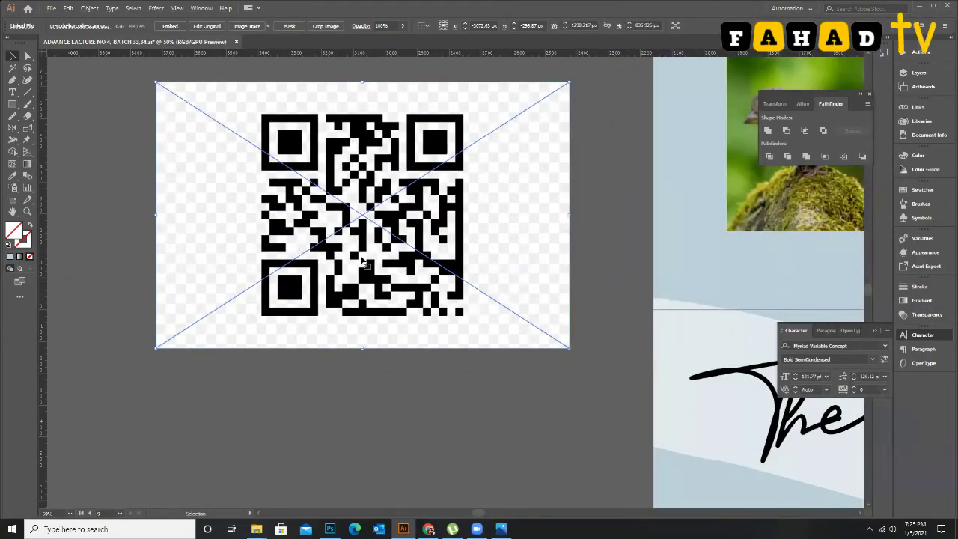
scroll(363, 251, "down", 1)
scroll(321, 234, "up", 1)
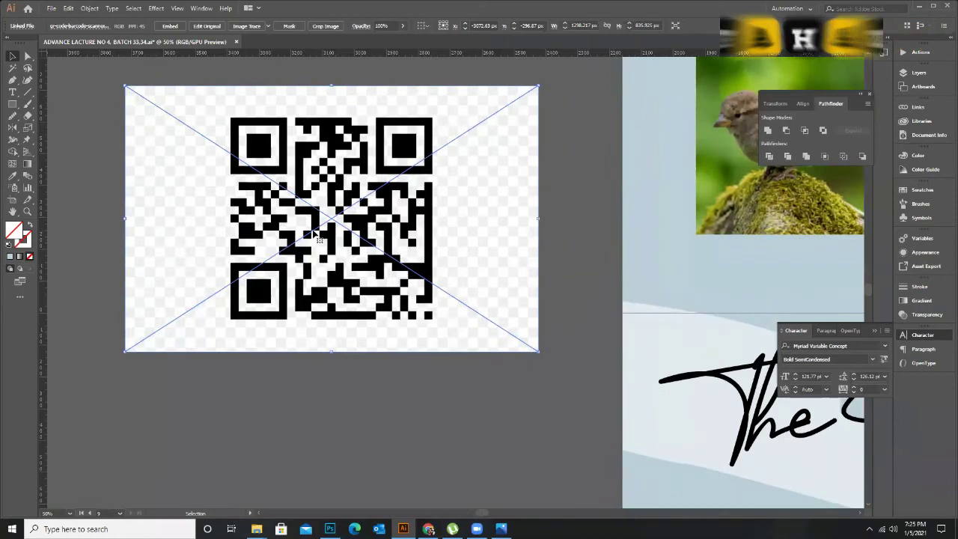
Convert the QR code image to vector paths using Image Trace with the default preset and expand the result.
key("ctrl+2")
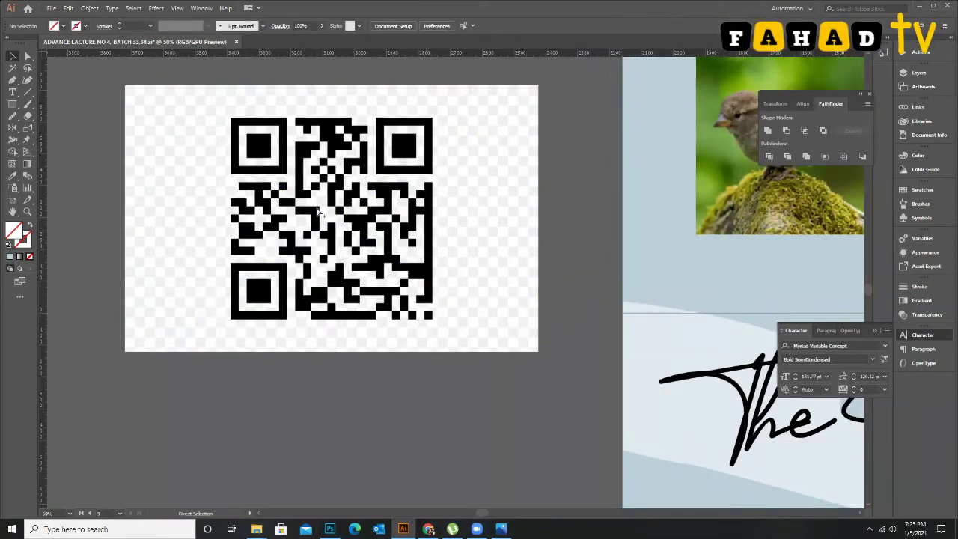
left_click(322, 202)
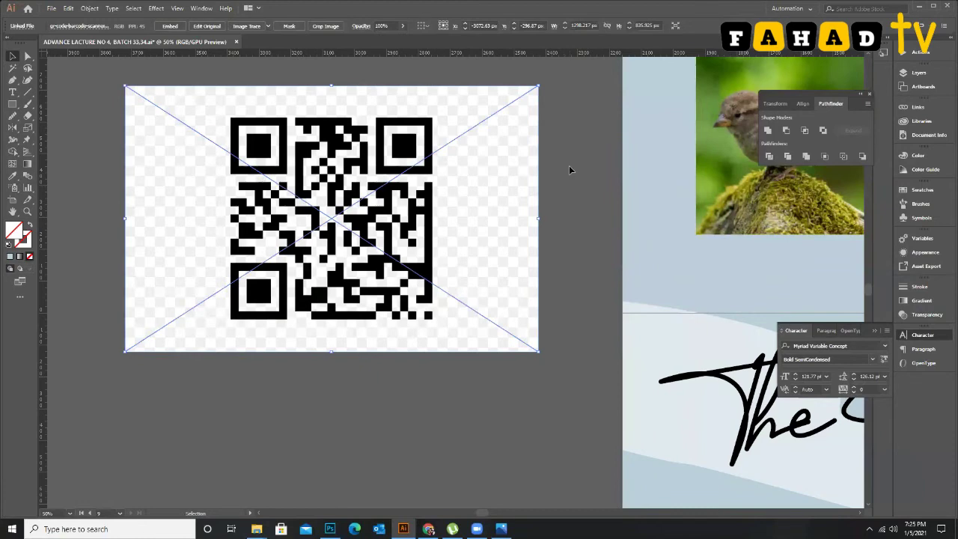
left_click(243, 27)
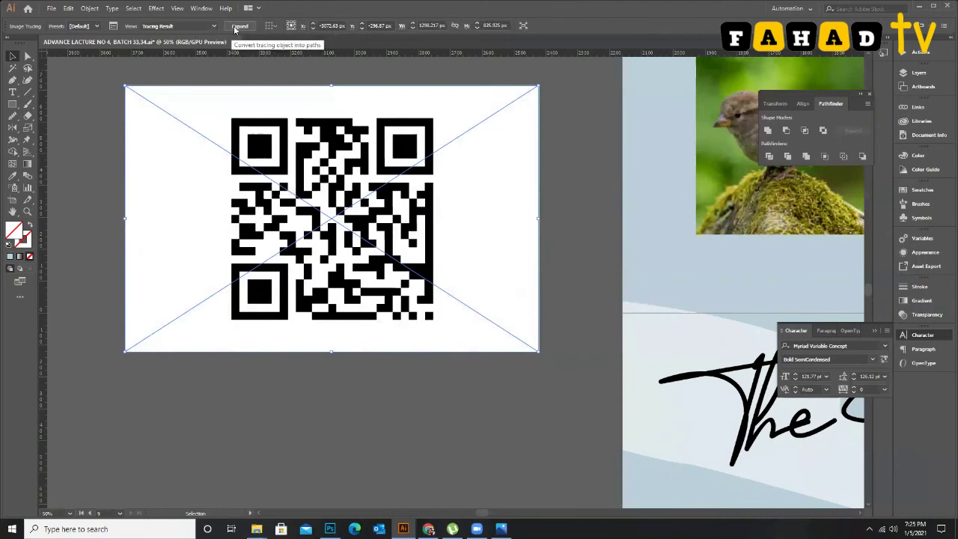
left_click(235, 27)
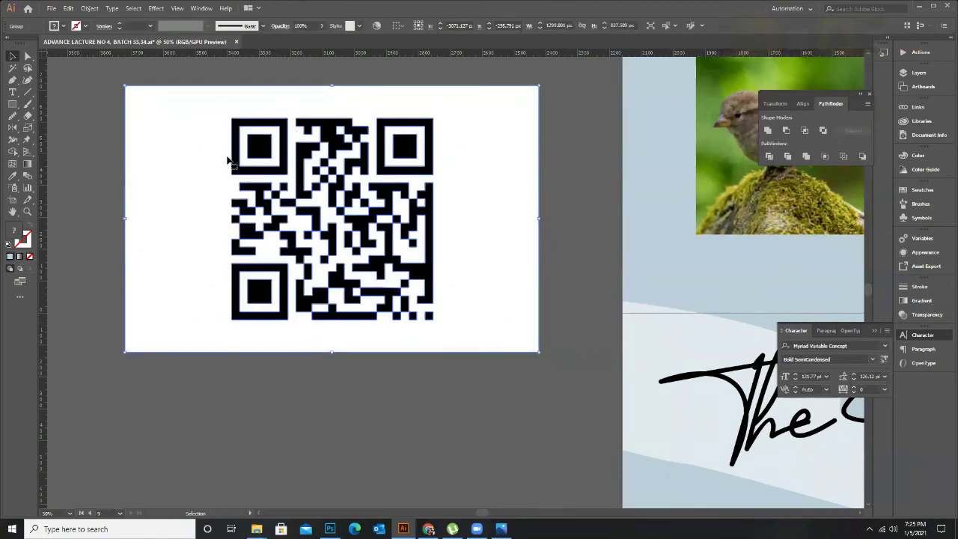
Ungroup the expanded QR code tracing and delete its large white background shape.
left_click_drag(222, 197, 198, 197)
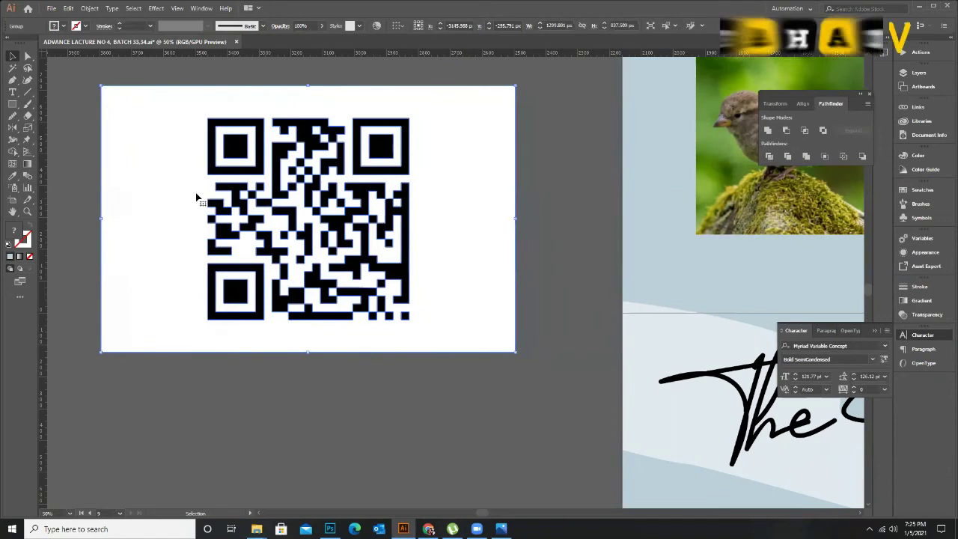
right_click(197, 198)
left_click(227, 278)
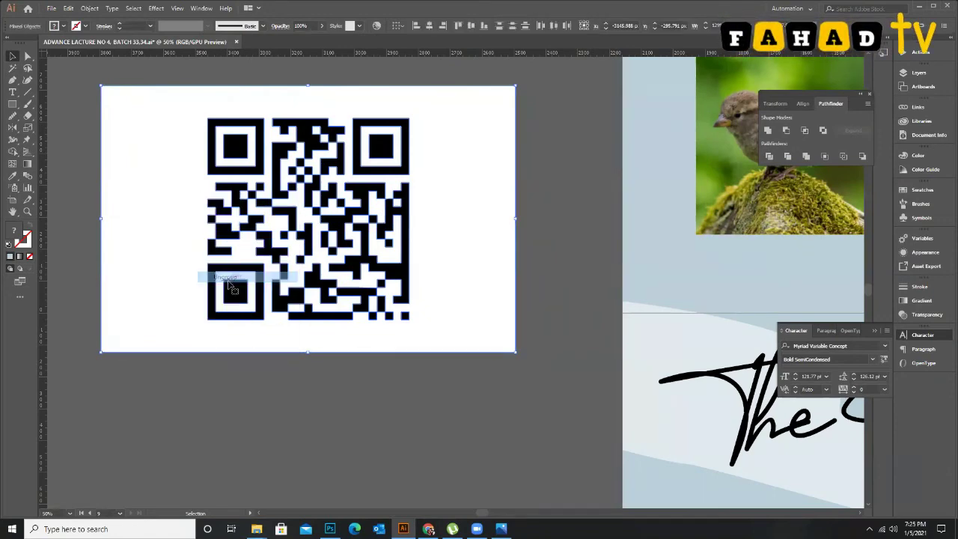
left_click(368, 390)
left_click_drag(463, 276, 348, 231)
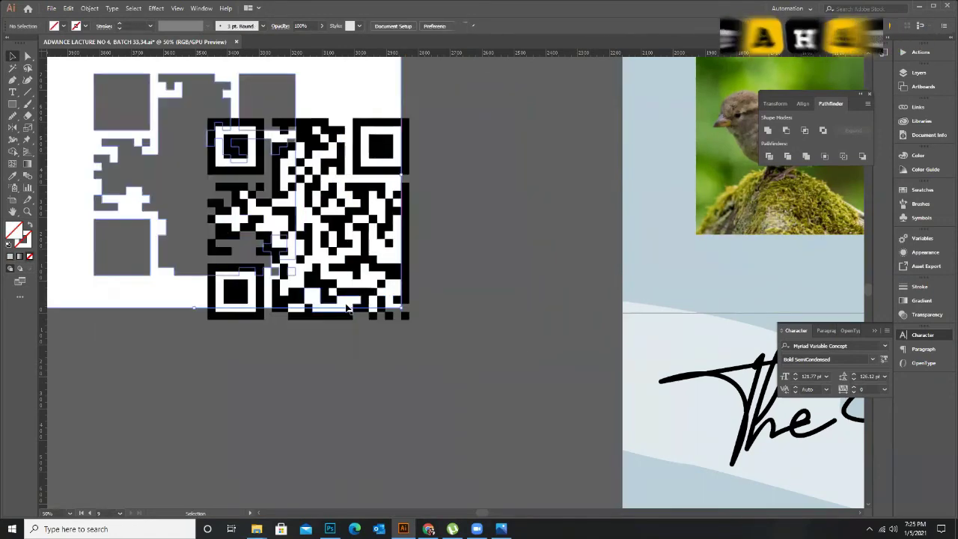
key("Delete")
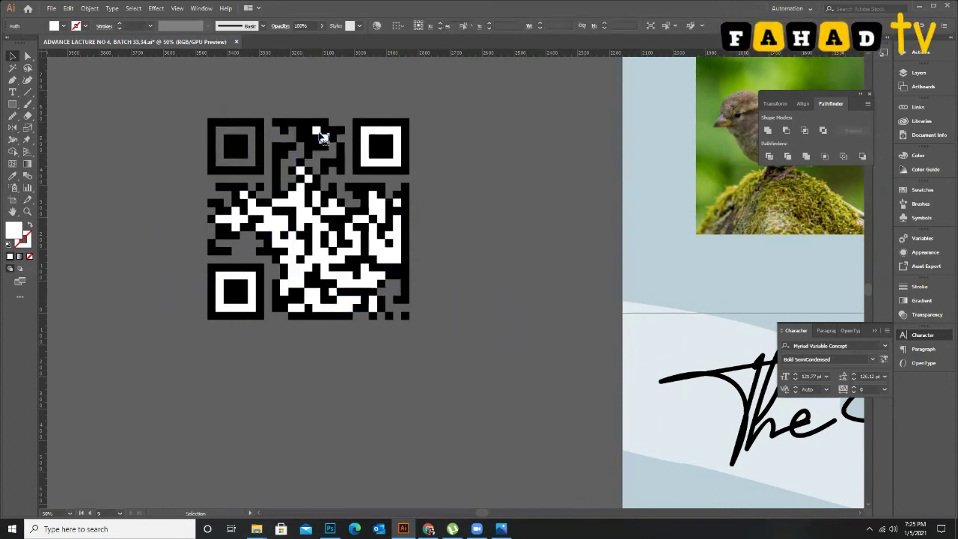
Delete every remaining white piece inside the QR code, keeping only the black shapes.
left_click(380, 196)
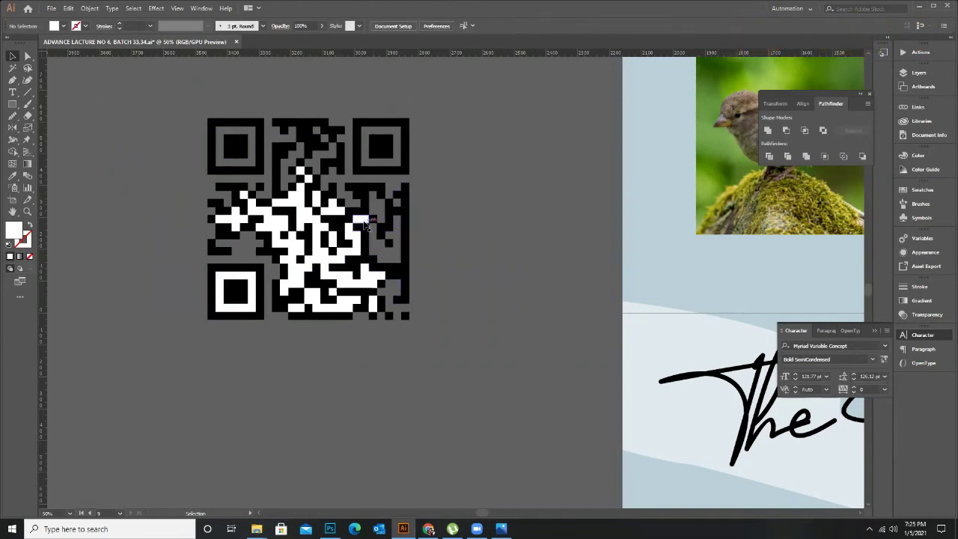
left_click(331, 238)
left_click(332, 209)
key("Delete")
left_click(317, 199)
key("Delete")
left_click(309, 179)
key("Delete")
left_click(300, 170)
key("Delete")
left_click(341, 300)
key("Delete")
left_click(332, 239)
key("Delete")
left_click(333, 293)
key("Delete")
left_click(373, 304)
key("Delete")
left_click(296, 308)
key("Delete")
left_click(239, 308)
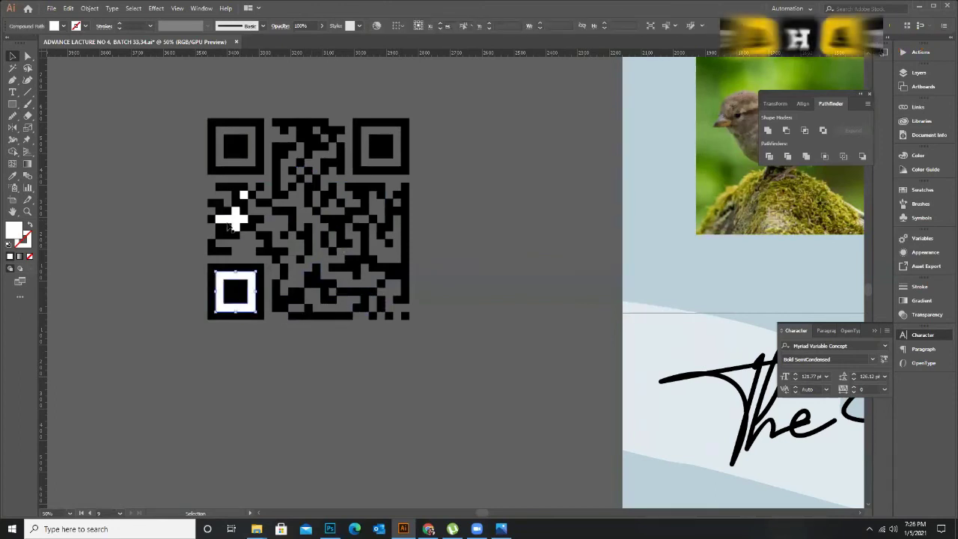
key("Delete")
left_click(229, 216)
key("Delete")
left_click(244, 195)
key("Delete")
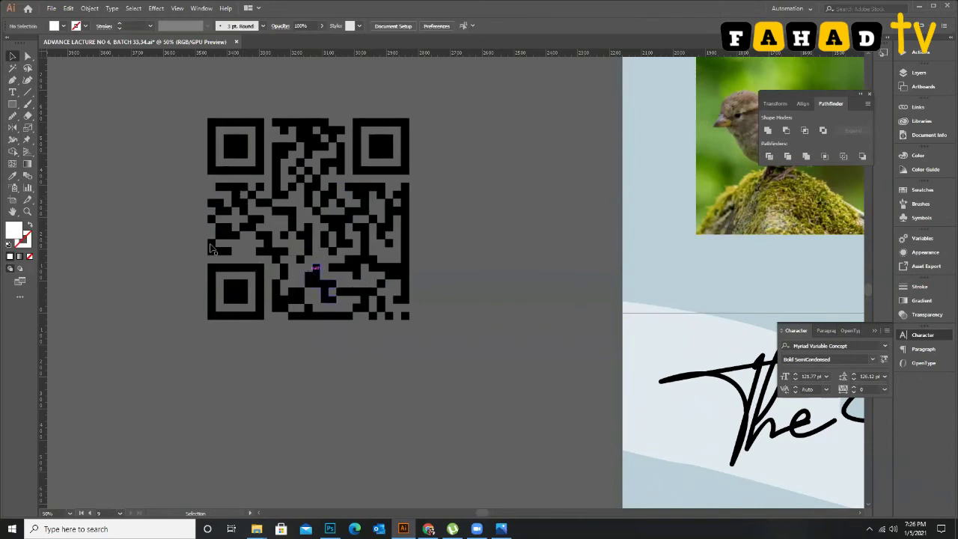
Select all the QR code shapes and recolor them dark navy with the Eyedropper.
left_click_drag(447, 359, 174, 97)
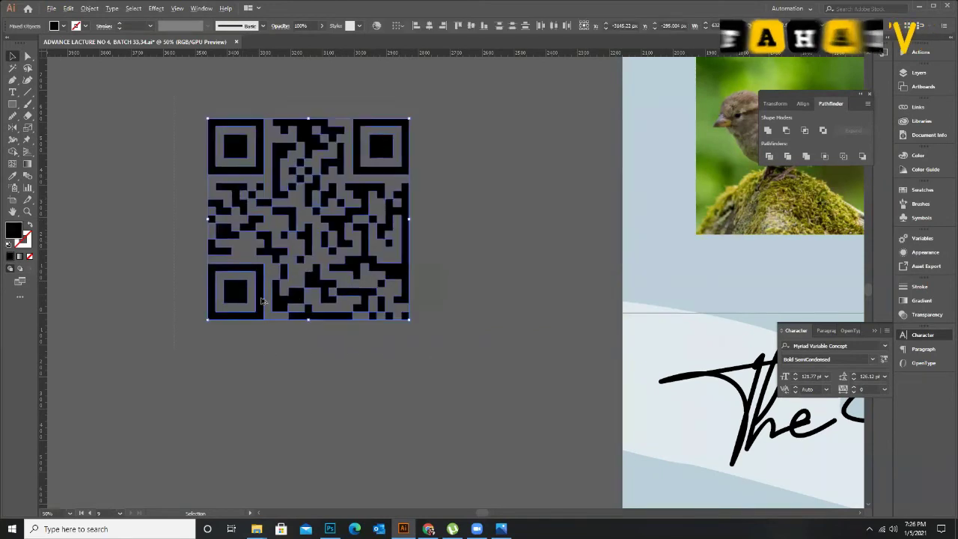
scroll(417, 327, "down", 1)
scroll(419, 327, "down", 1)
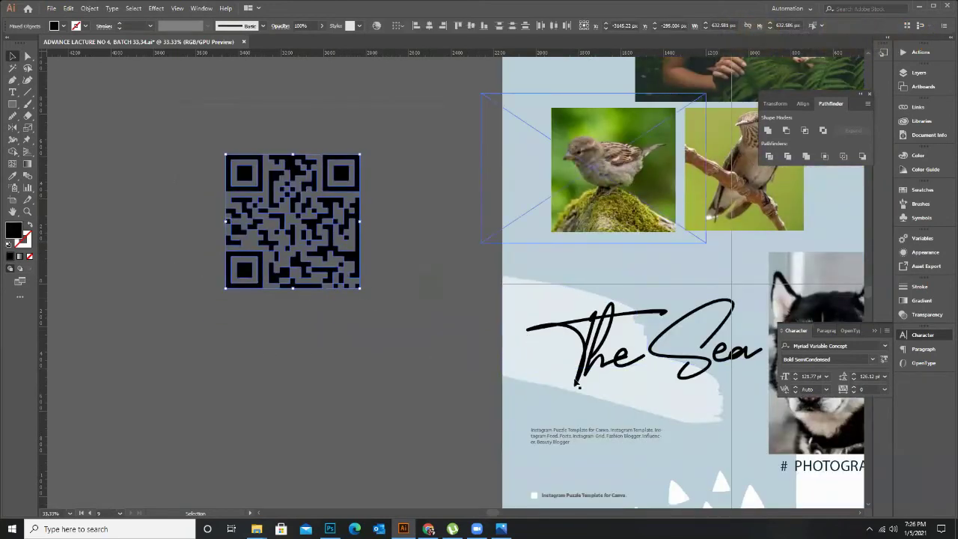
scroll(599, 408, "down", 1)
key("i")
scroll(602, 406, "down", 1)
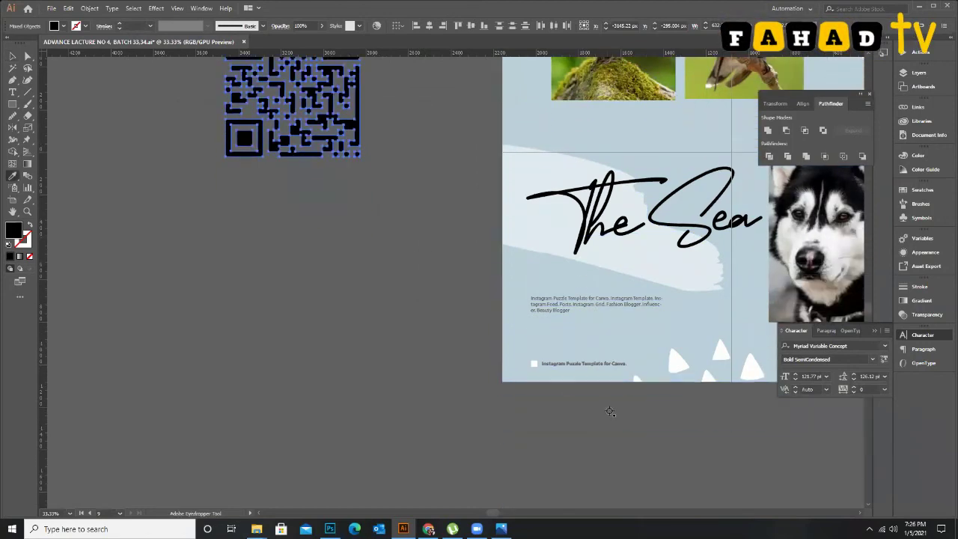
scroll(636, 363, "up", 2)
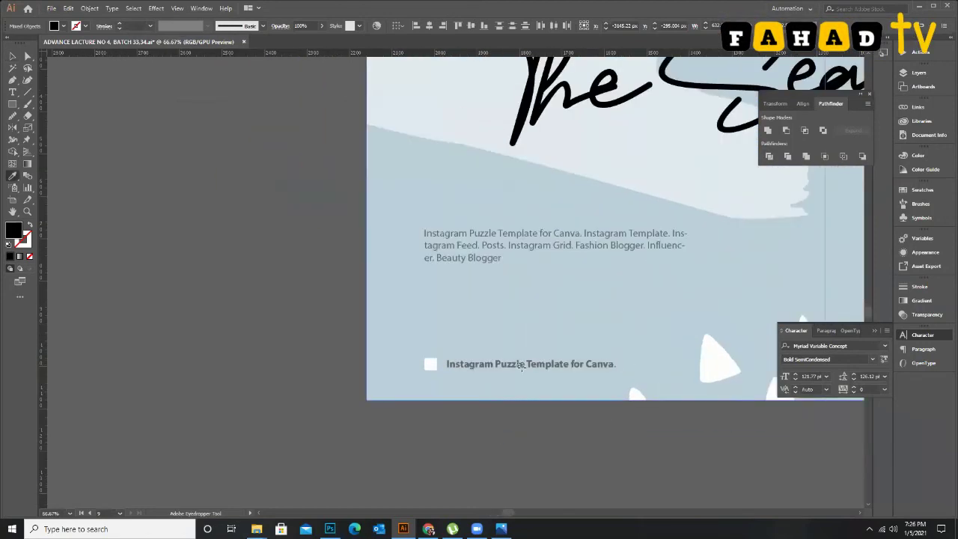
scroll(569, 344, "down", 4)
Group the QR code, shrink it and position it between the paragraph and the caption on The Sea artboard.
left_click(12, 56)
left_click_drag(334, 200, 437, 298)
key("ctrl+g")
left_click_drag(416, 218, 577, 300)
scroll(565, 343, "up", 3)
left_click_drag(585, 262, 464, 408)
left_click(270, 276)
scroll(321, 267, "down", 3)
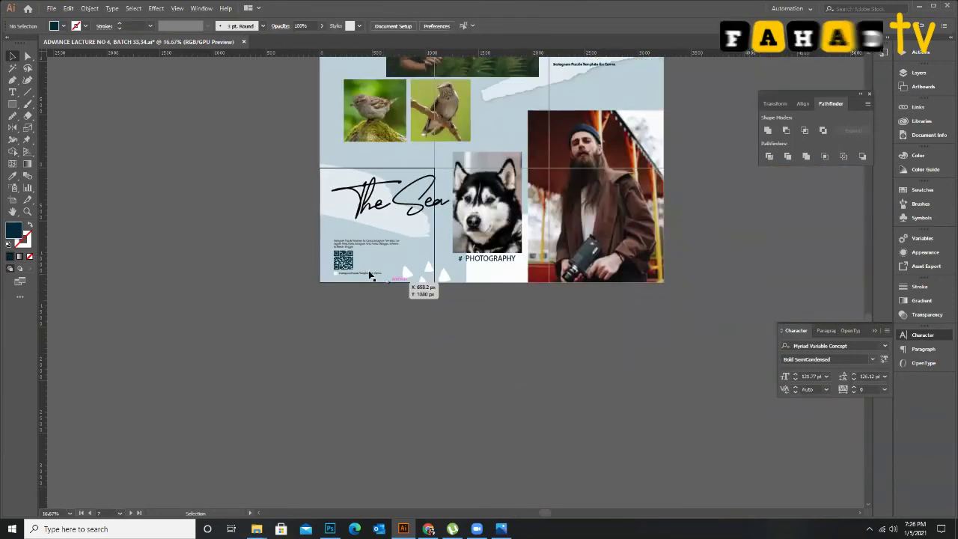
scroll(323, 269, "up", 1)
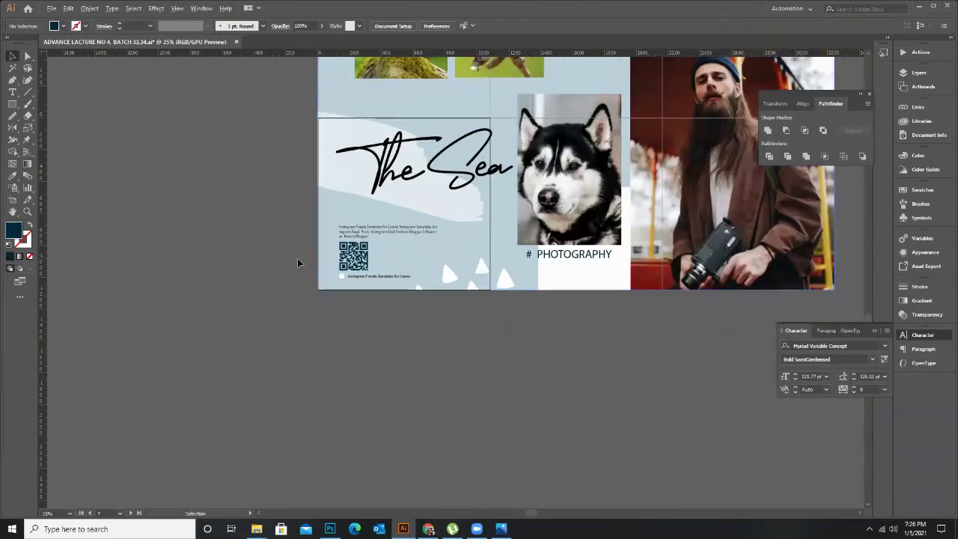
scroll(297, 258, "up", 2)
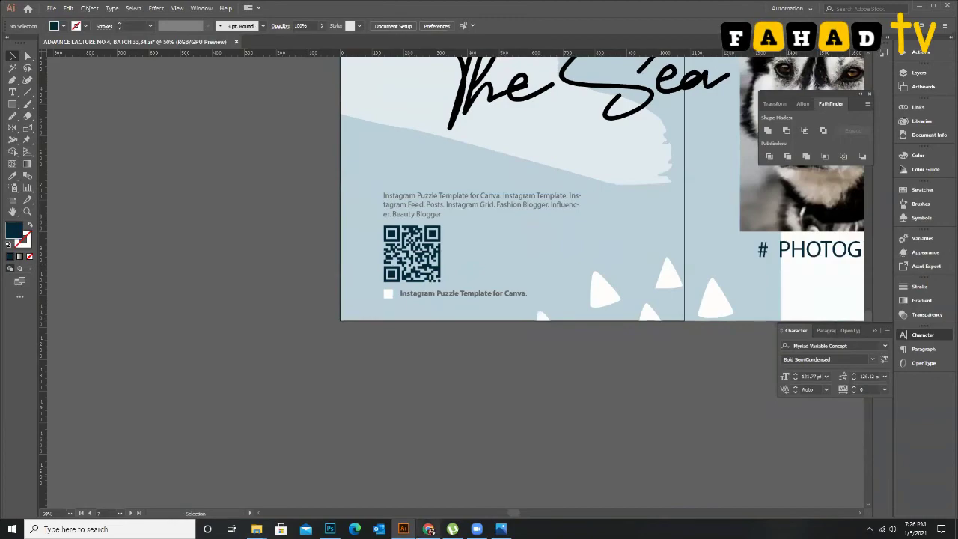
Switch to Chrome and run a Google image search for "facebook icon".
key("alt+Tab")
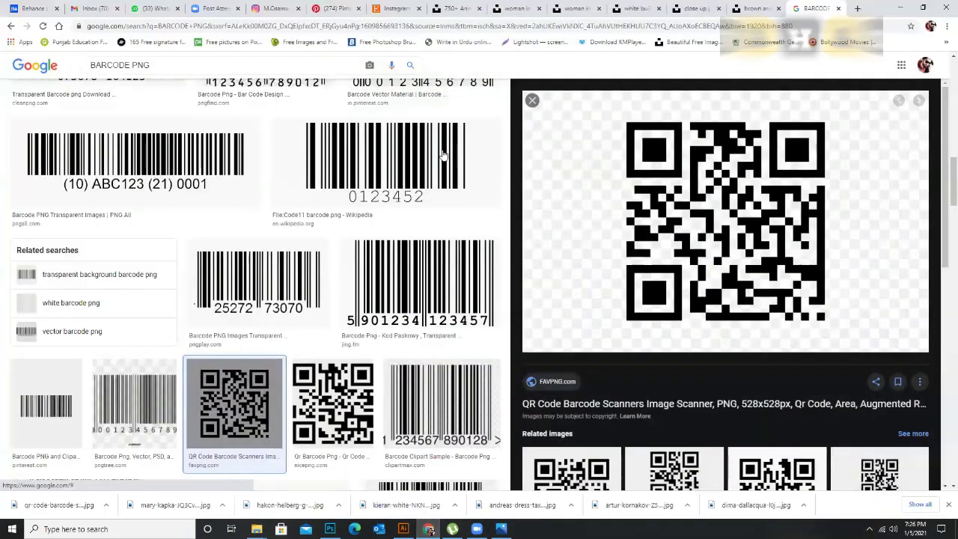
key("Escape")
scroll(479, 284, "up", 2)
scroll(148, 69, "up", 3)
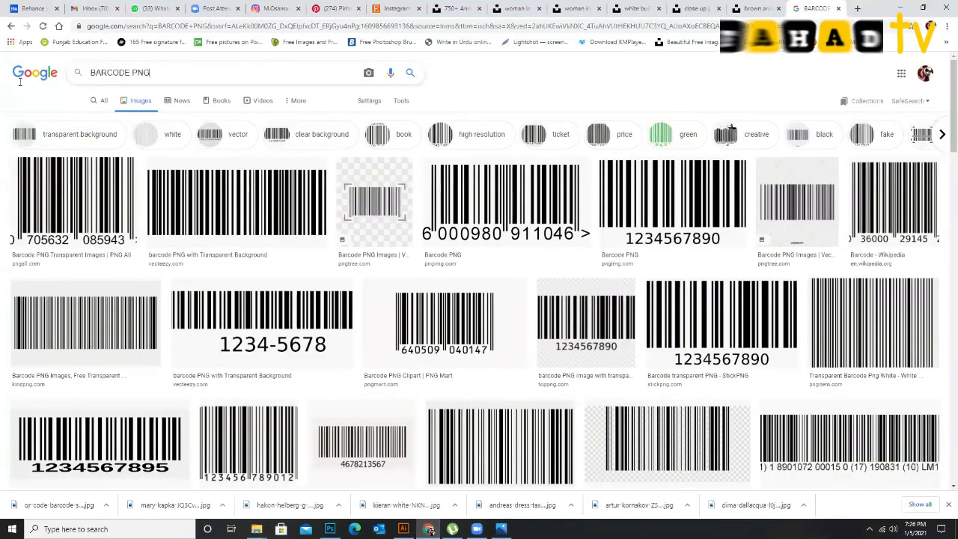
key("ctrl+a")
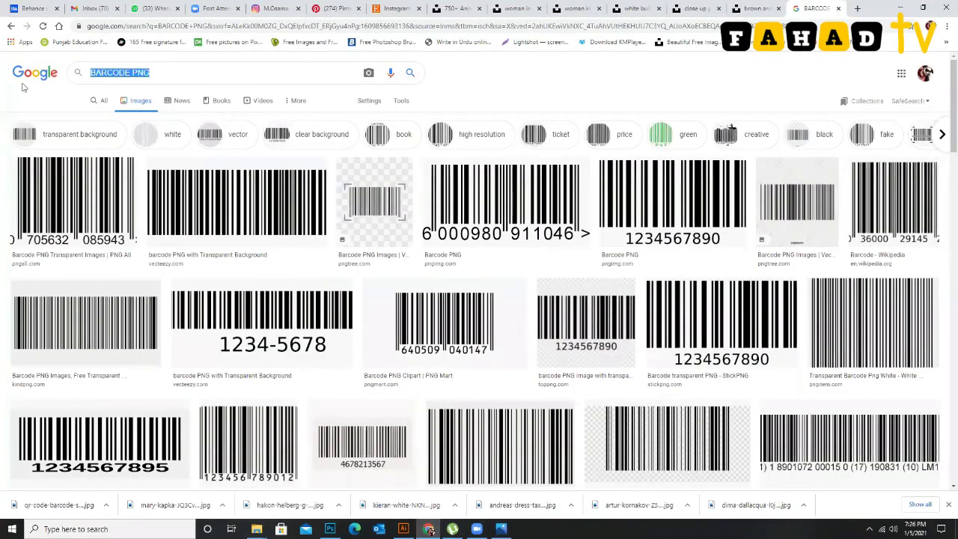
type("FACEB")
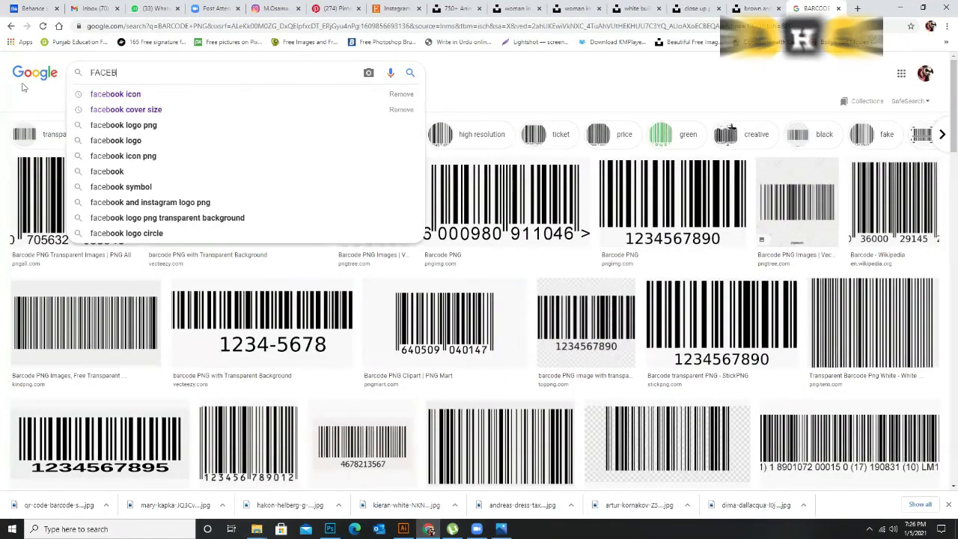
type("OOKI")
key("BackSpace")
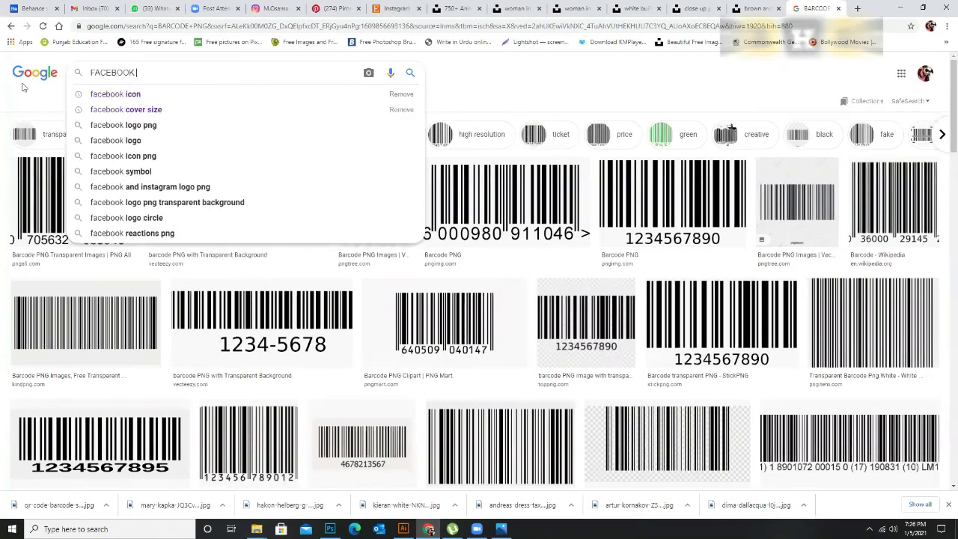
left_click(139, 96)
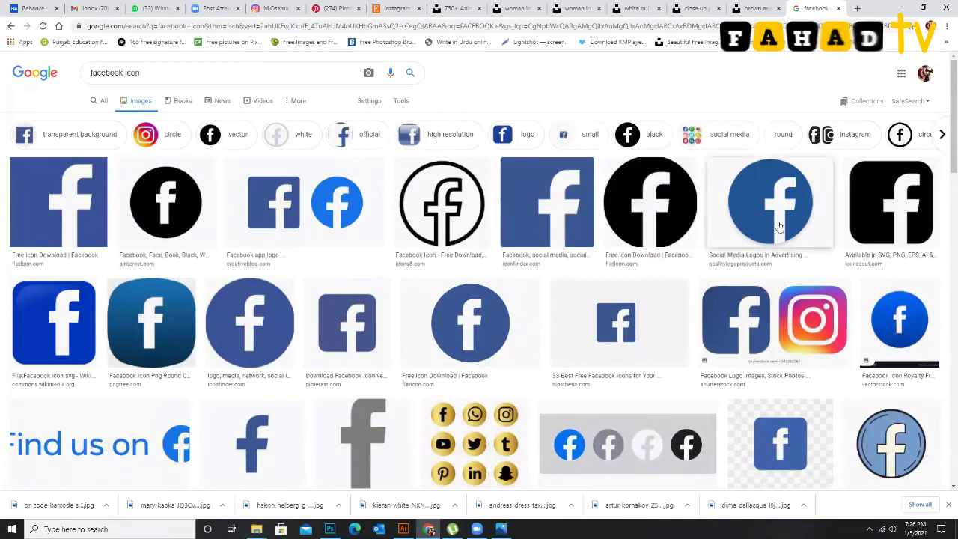
Save the black circular Facebook icon from the Pinterest result to the Desktop as a PNG and show the desktop.
left_click(165, 200)
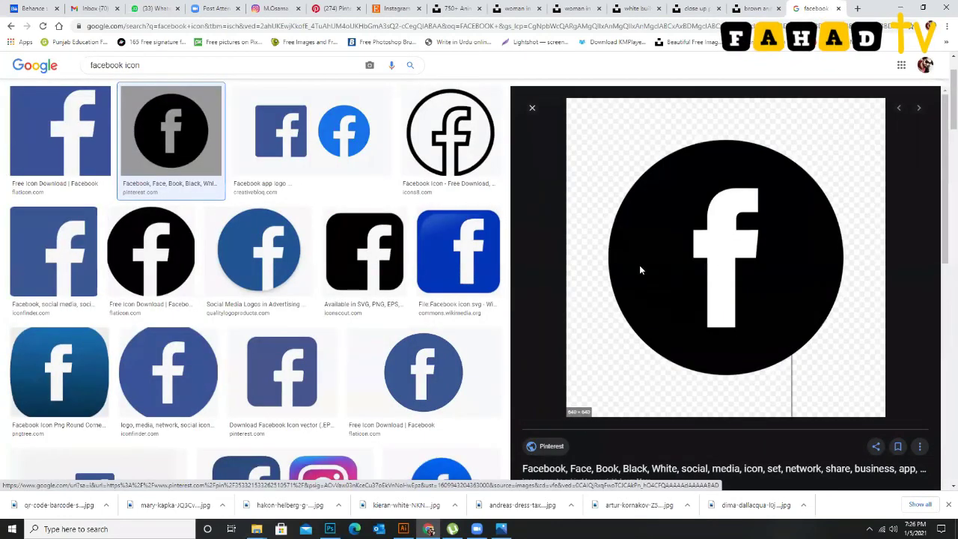
right_click(639, 267)
left_click(674, 373)
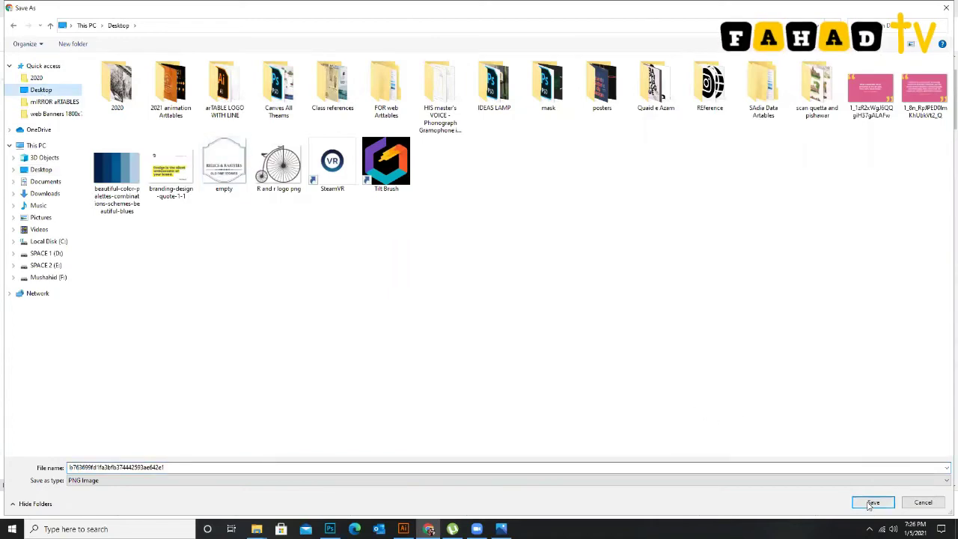
left_click(870, 503)
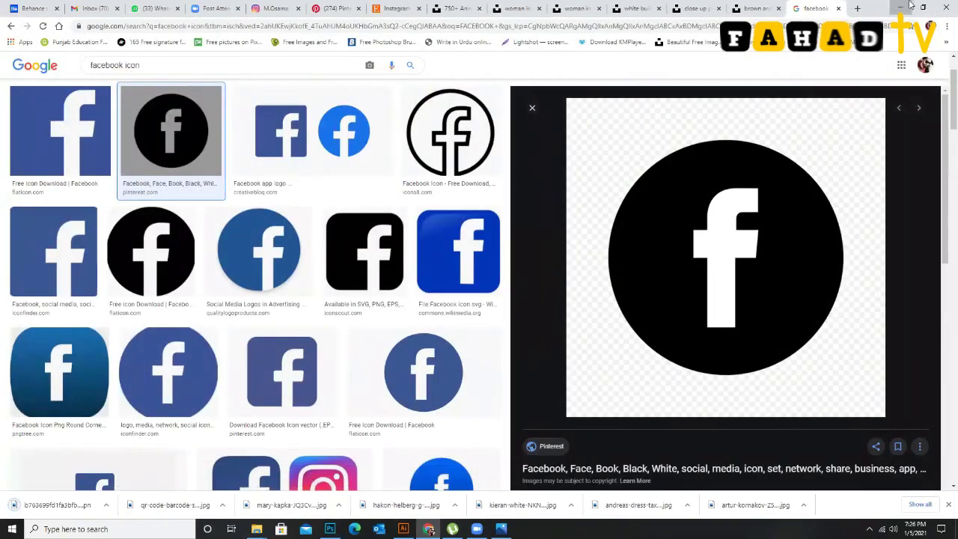
left_click(909, 4)
left_click(909, 4)
Place the Facebook icon in Illustrator on the pasteboard beside The Sea artboard and scale it to about 373 px square.
left_click_drag(178, 331, 239, 308)
left_click_drag(337, 402, 297, 355)
left_click_drag(226, 333, 207, 305)
scroll(208, 307, "up", 1)
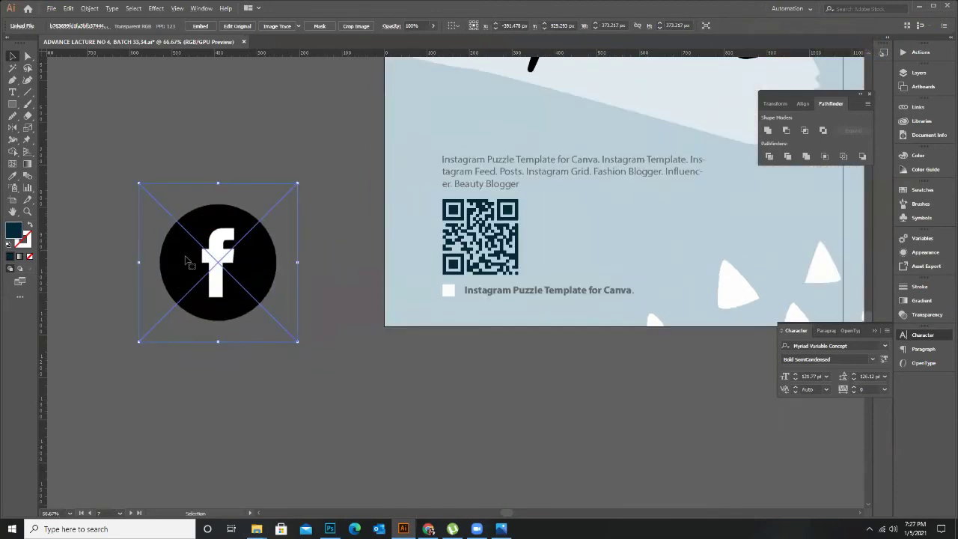
Image-trace the placed Facebook icon, expand the tracing into vector shapes and ungroup them.
left_click(271, 26)
right_click(198, 226)
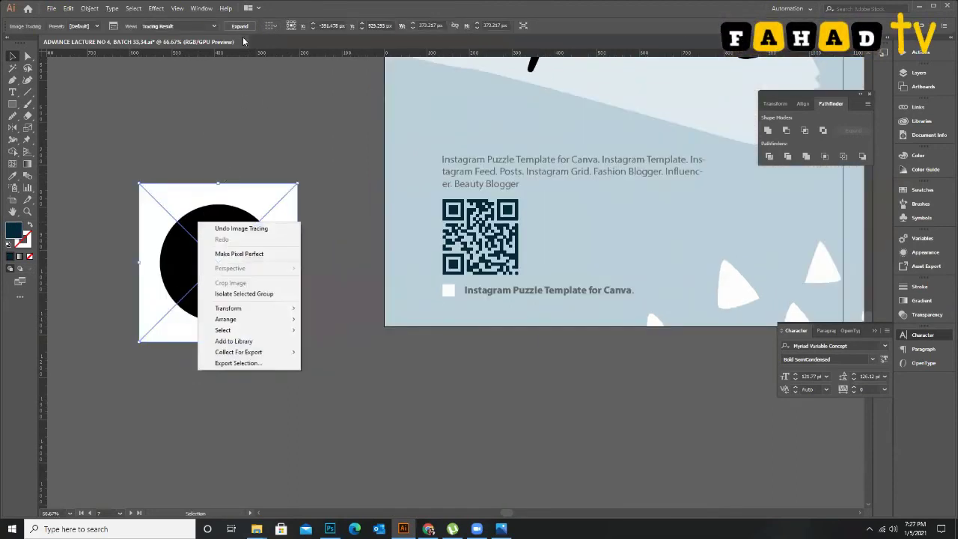
left_click(238, 27)
right_click(217, 191)
left_click(247, 273)
Delete the white square background and the white letter shape from the traced Facebook icon, leaving the black circle with its cut-out.
left_click_drag(264, 327, 293, 248)
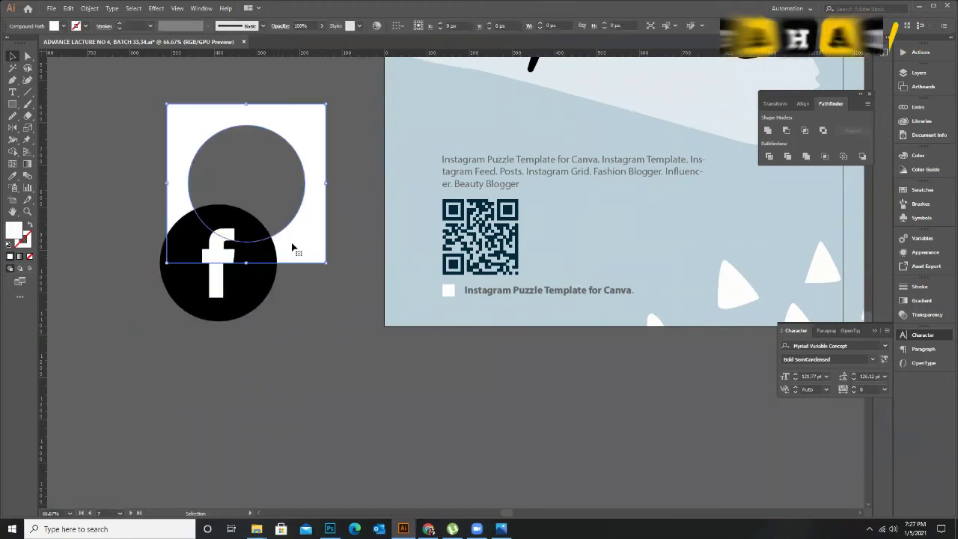
key("Delete")
left_click_drag(218, 255, 274, 153)
key("Delete")
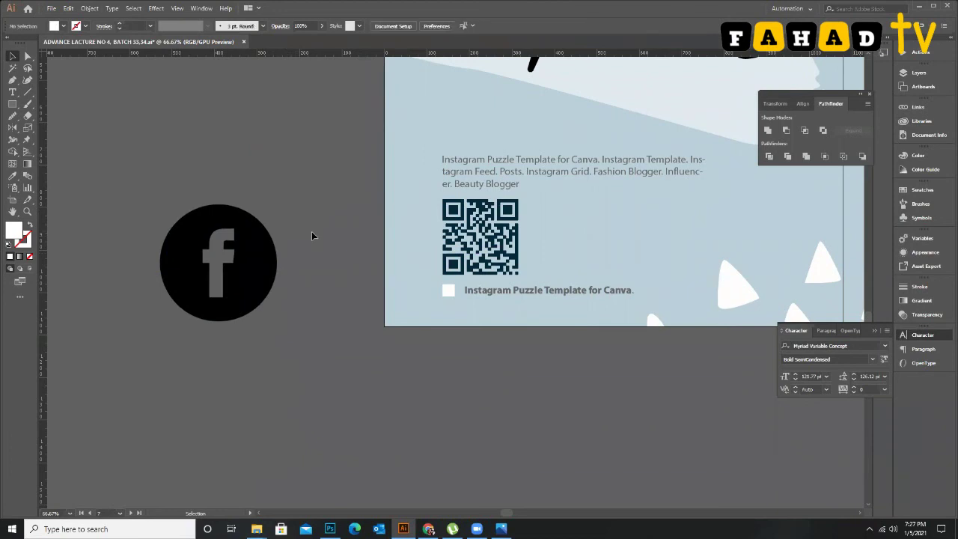
Recolour the black Facebook icon with the QR code's dark navy fill using the Eyedropper.
left_click_drag(239, 237, 249, 246)
key("i")
left_click(453, 210)
left_click(122, 119)
left_click(267, 244)
Scale the Facebook icon down and place it beside the QR code on The Sea artboard.
left_click_drag(288, 213, 245, 255)
left_click_drag(390, 281, 554, 261)
left_click_drag(591, 292, 663, 259)
Remove the Facebook icon from beside the QR code on The Sea artboard.
left_click(456, 327)
key("ctrl+z")
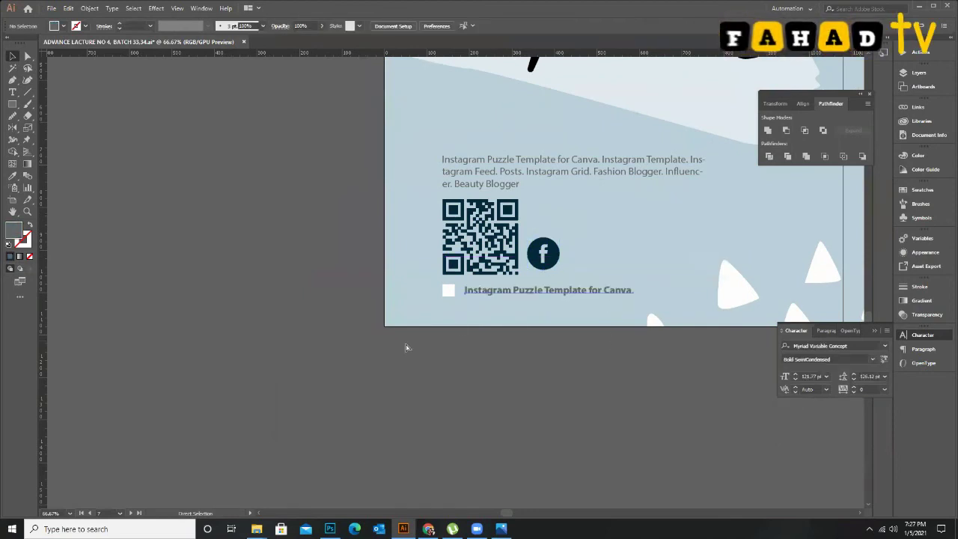
key("ctrl+z")
key("ctrl+z")
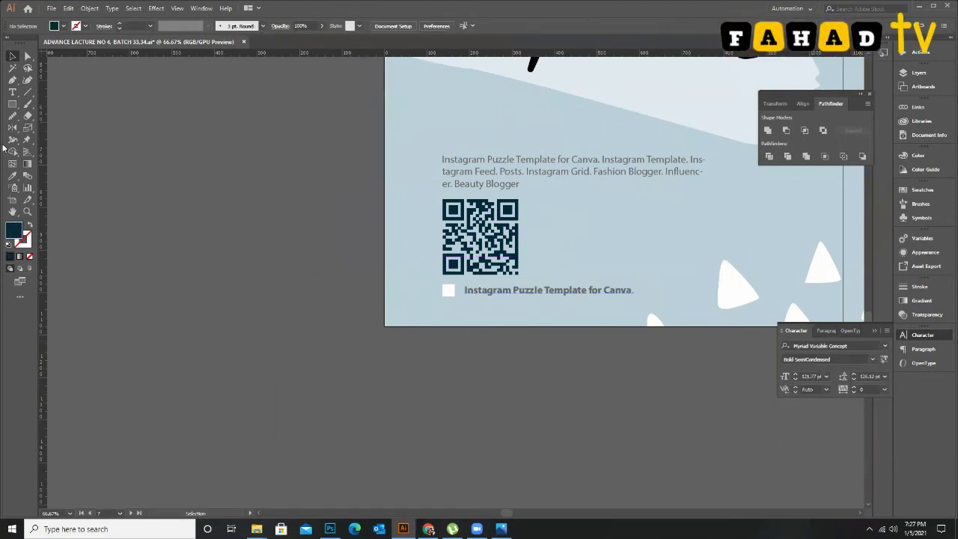
Show the perspective grid with the Perspective Grid tool and inspect its planes on the centre artboard.
scroll(113, 185, "down", 2)
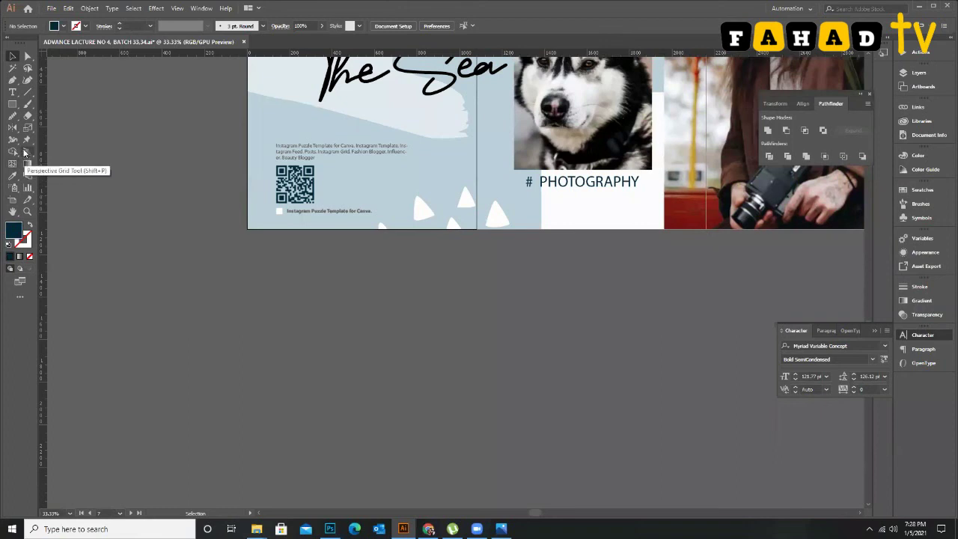
left_click(28, 155)
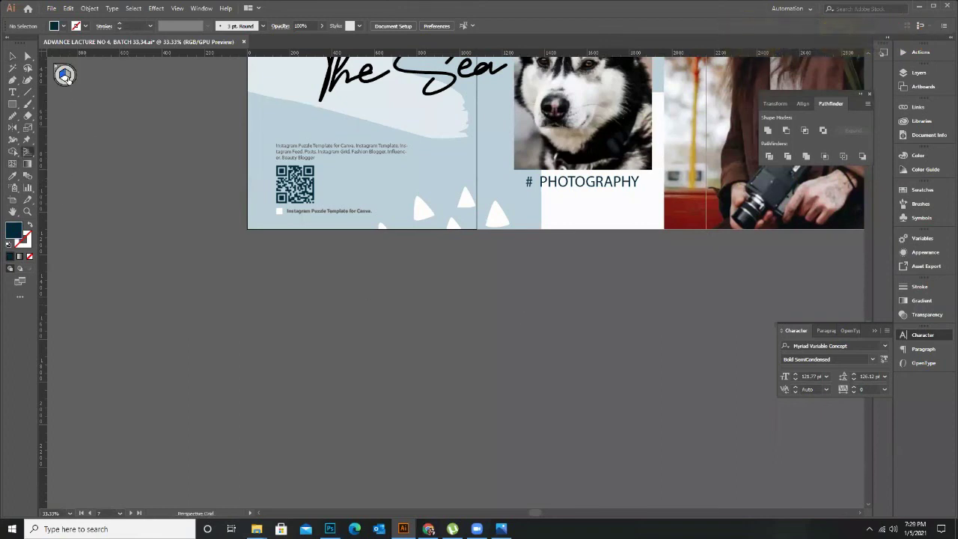
scroll(449, 298, "down", 3)
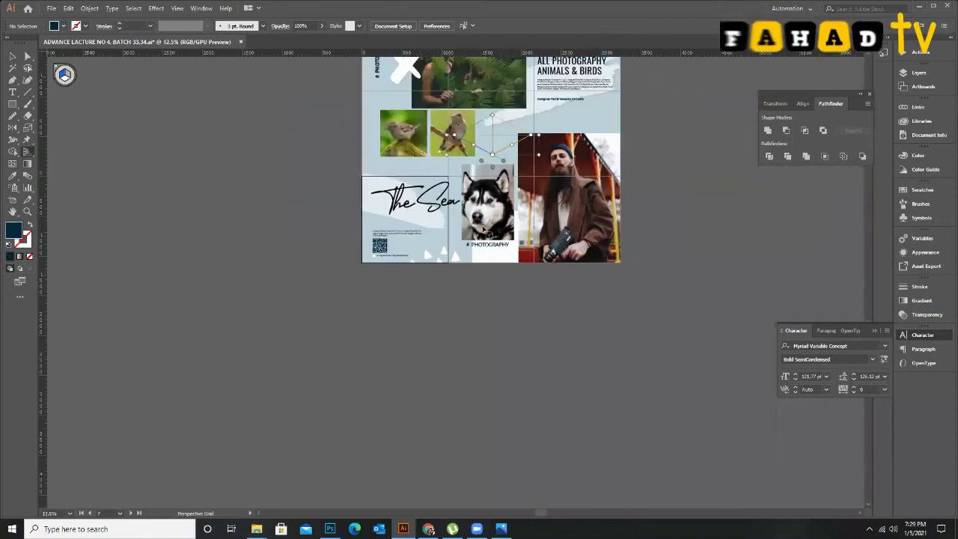
scroll(502, 157, "up", 1)
scroll(497, 161, "up", 1)
scroll(473, 229, "up", 2)
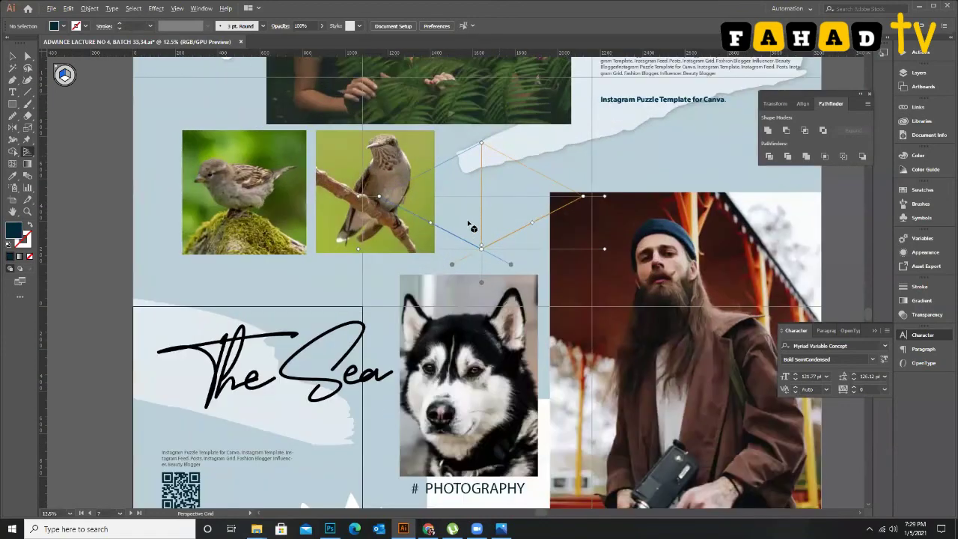
scroll(492, 173, "up", 3)
scroll(464, 348, "down", 2)
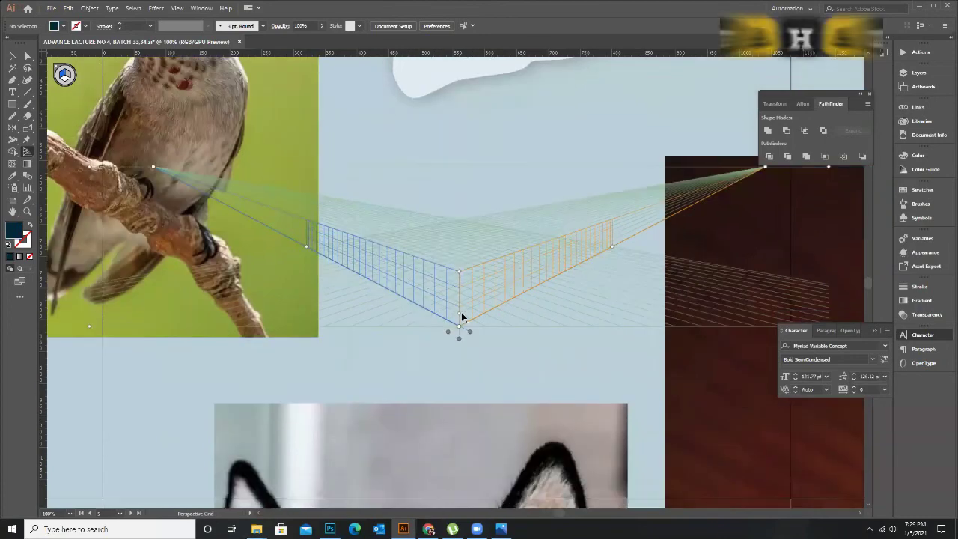
scroll(464, 308, "up", 1)
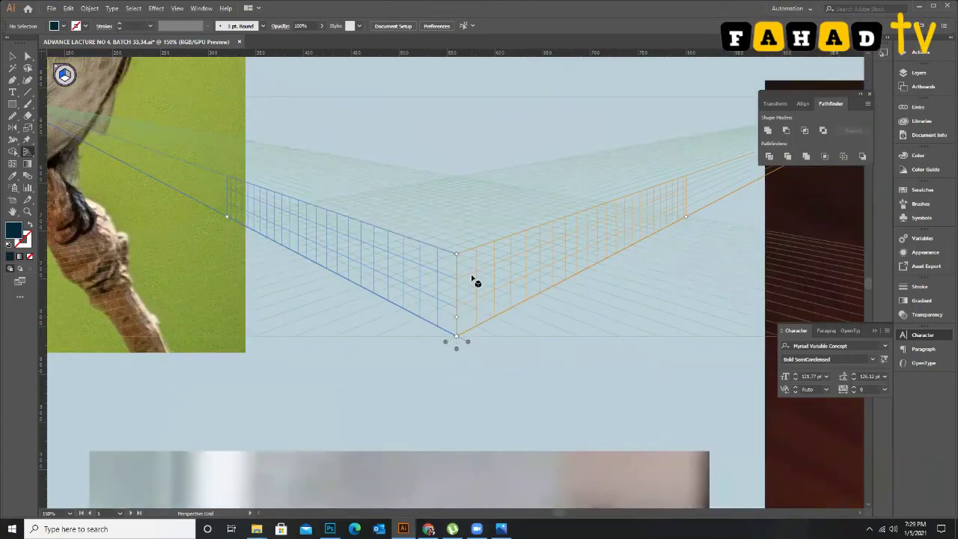
Switch to the Perspective Selection tool and back to the Perspective Grid tool.
left_click(28, 154)
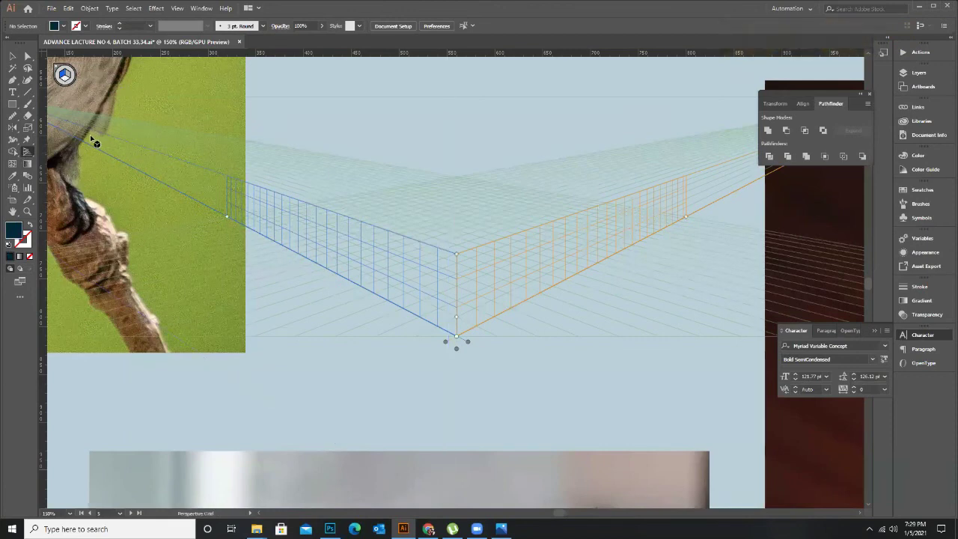
left_click(27, 152)
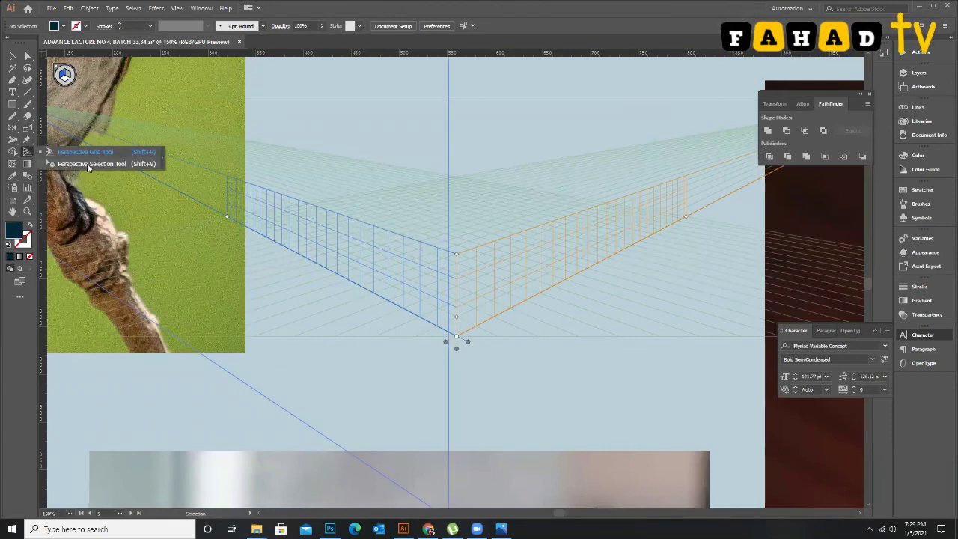
left_click(93, 164)
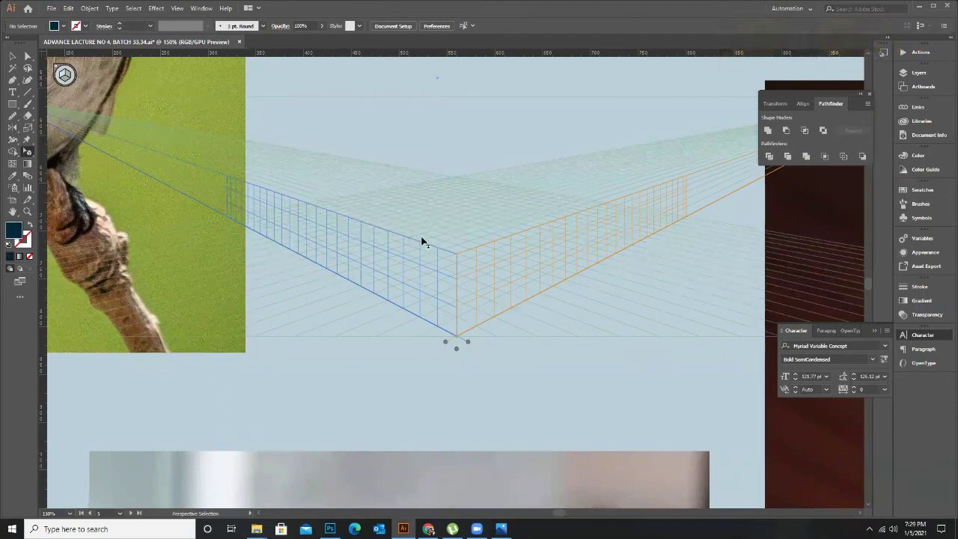
key("v")
left_click(28, 152)
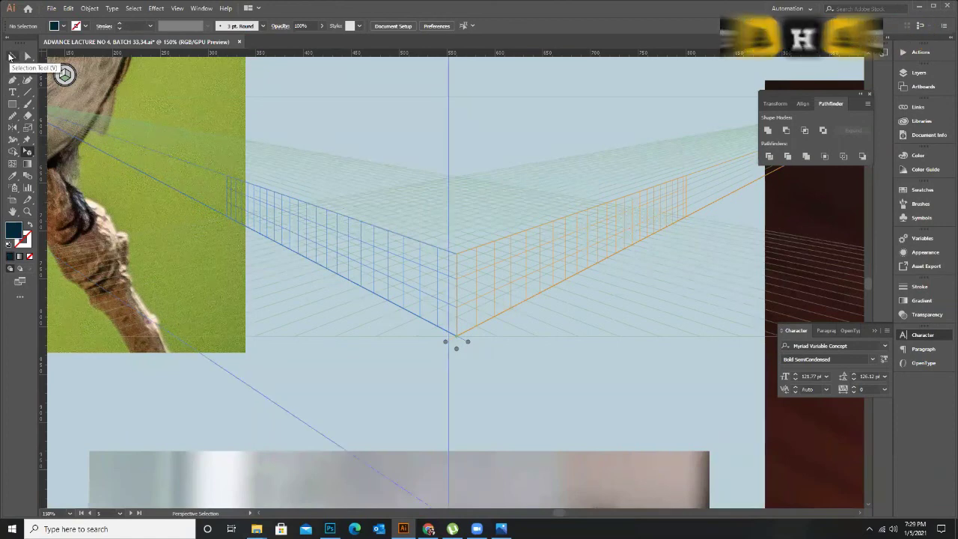
left_click_drag(29, 153, 53, 153)
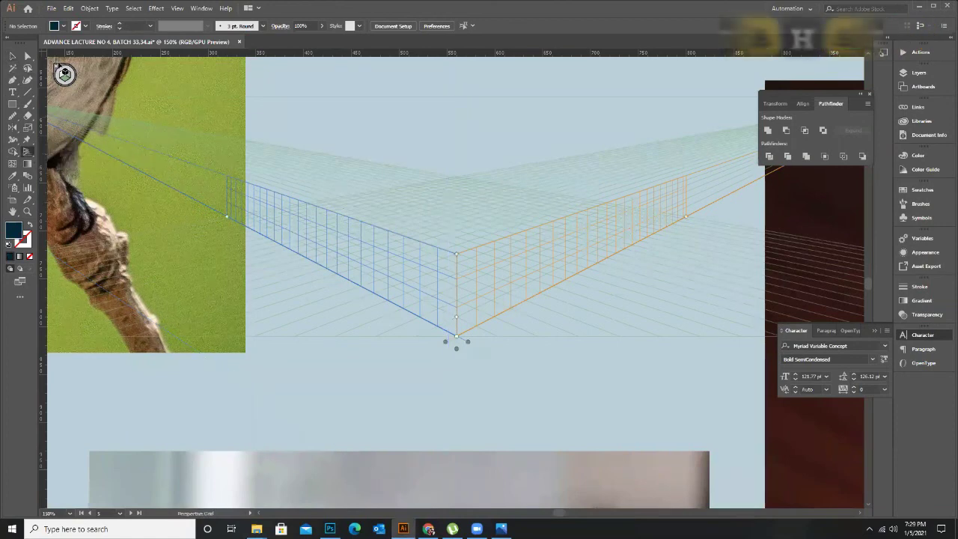